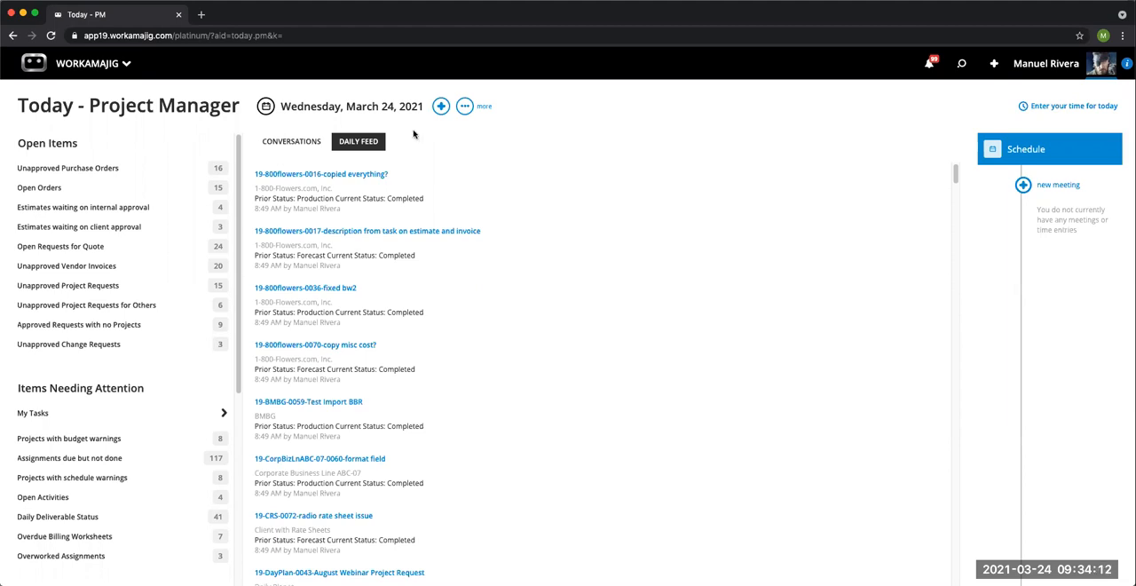
Step: Open the Project Templates list from the Global Lists in System Setup
{"action": "left_click", "coordinate": [102, 71]}
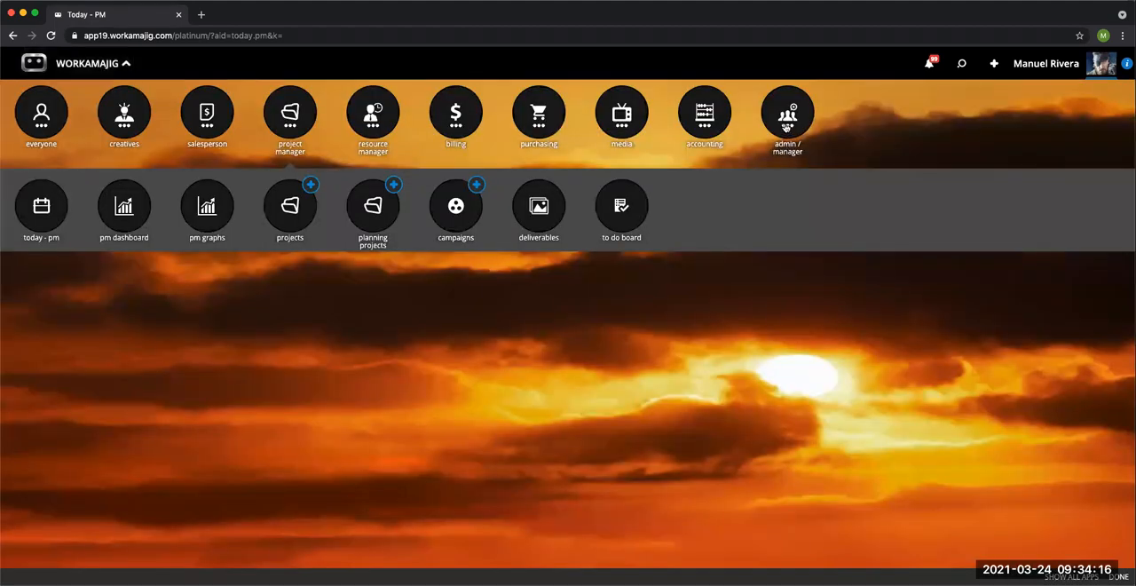
{"action": "left_click", "coordinate": [786, 127]}
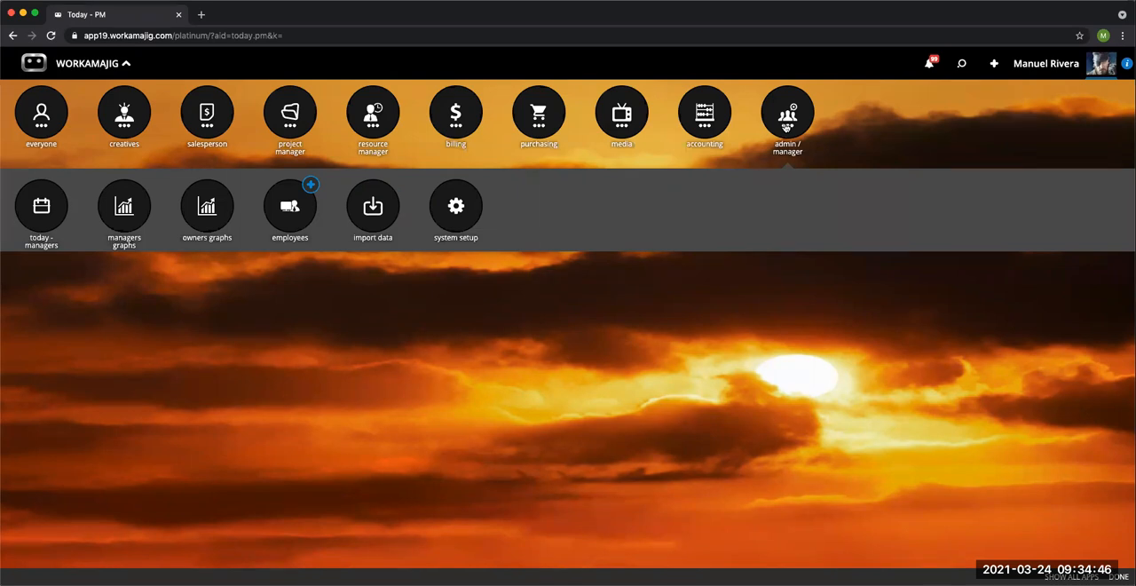
{"action": "left_click", "coordinate": [788, 127]}
{"action": "left_click", "coordinate": [787, 126]}
{"action": "left_click", "coordinate": [454, 208]}
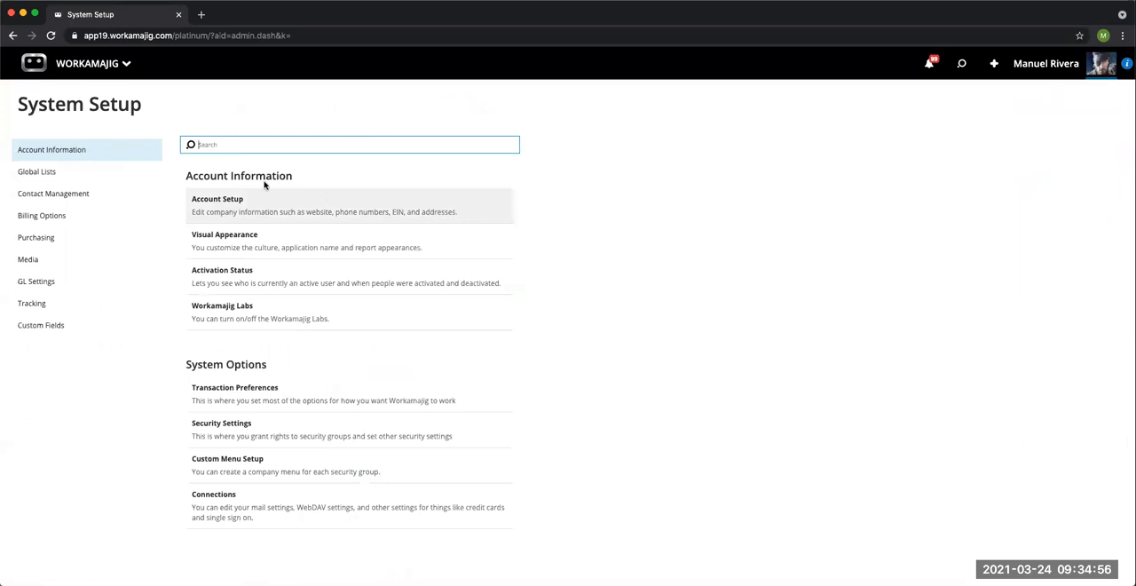
{"action": "left_click", "coordinate": [74, 180]}
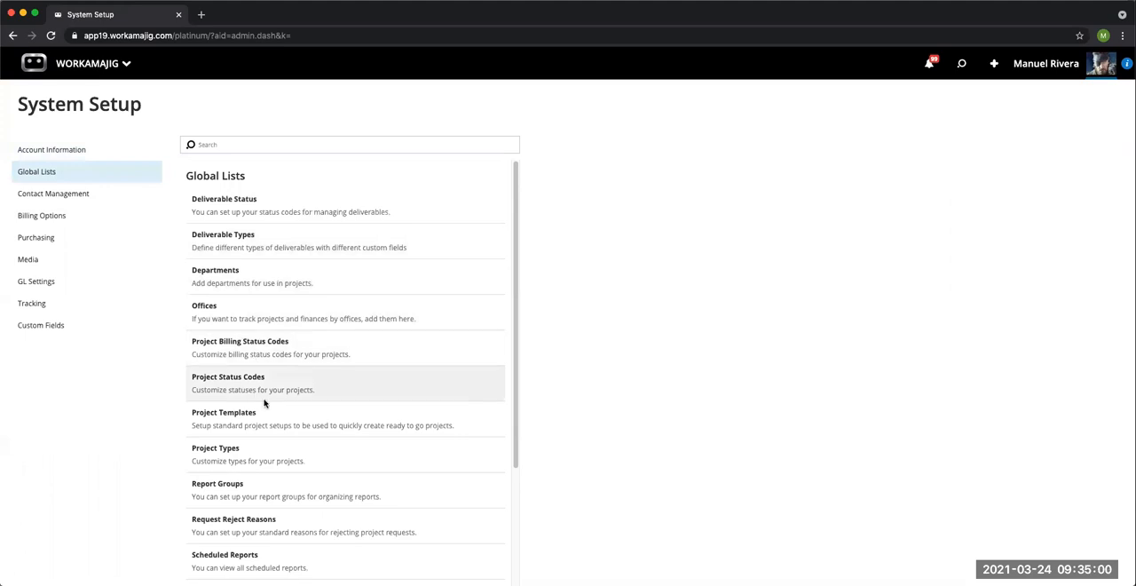
{"action": "left_click", "coordinate": [266, 425]}
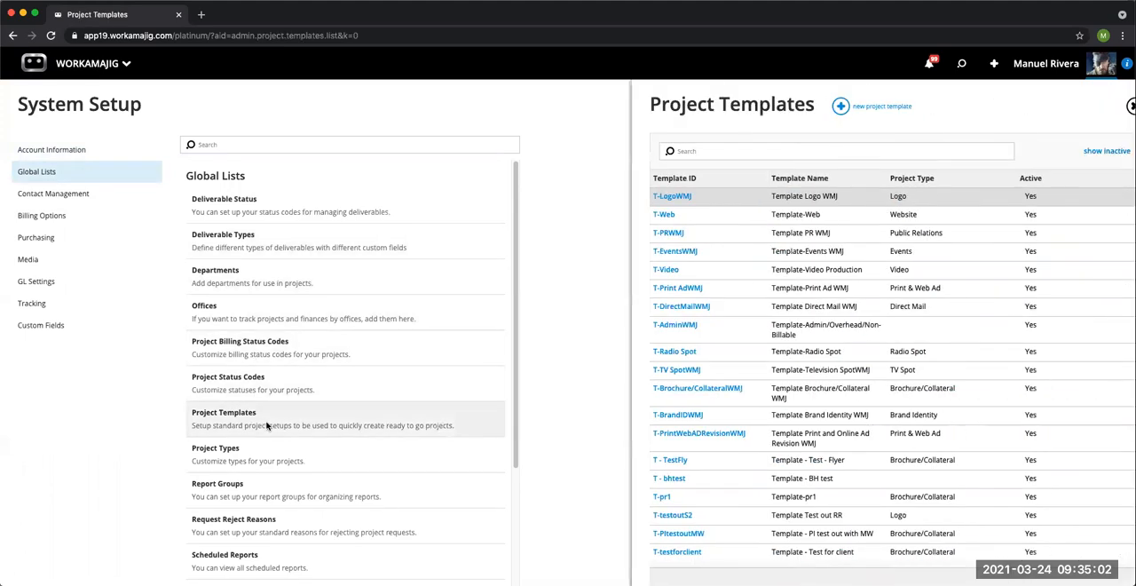
Step: Search the project templates for "webinar" and open the WEBN template's schedule
{"action": "type", "text": "webinar"}
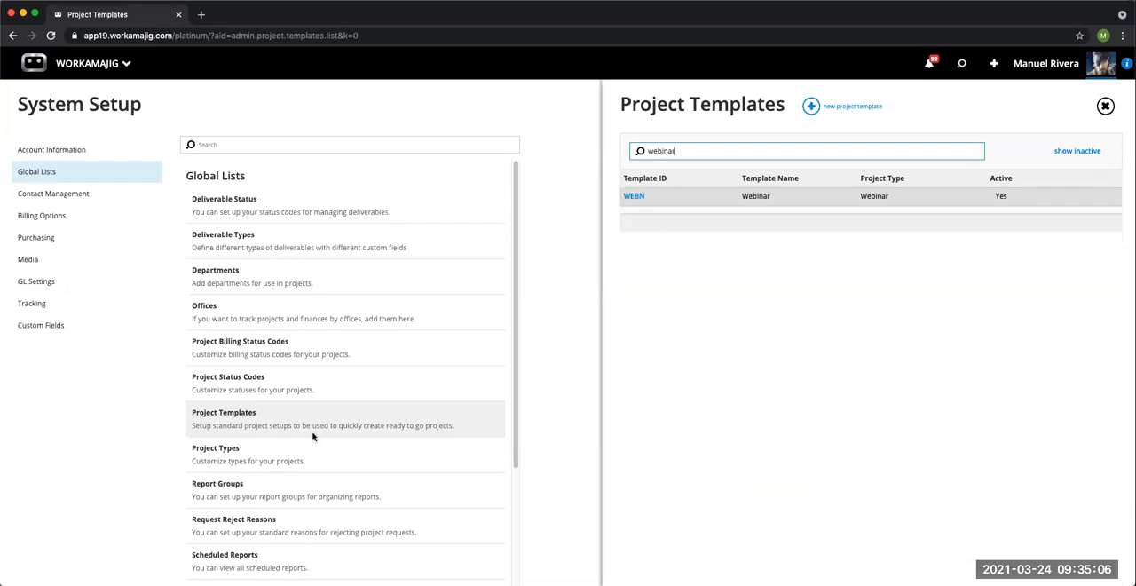
{"action": "left_click", "coordinate": [632, 197]}
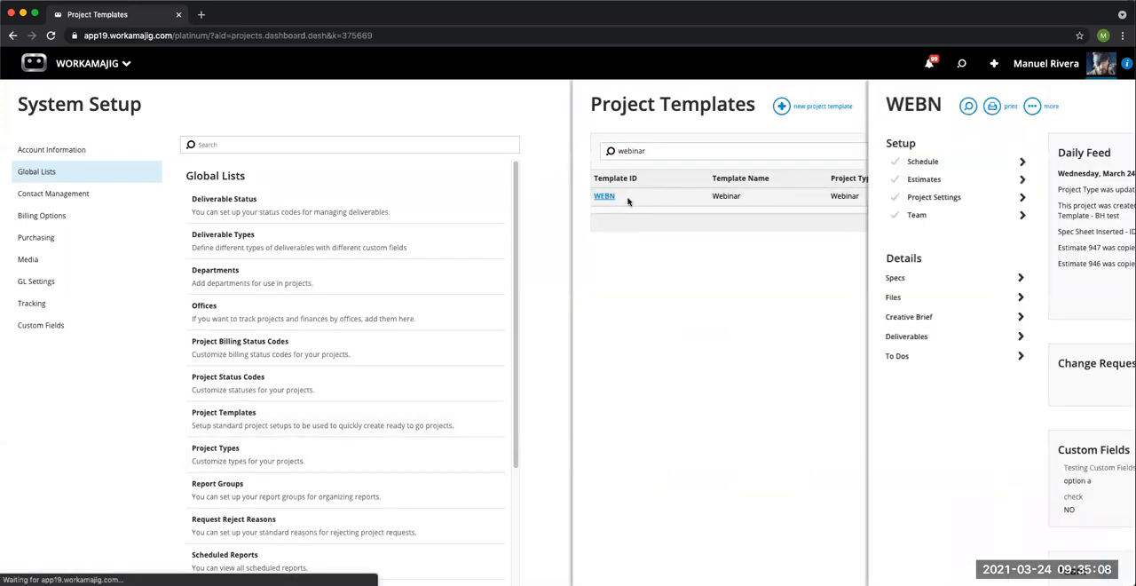
{"action": "left_click", "coordinate": [658, 162]}
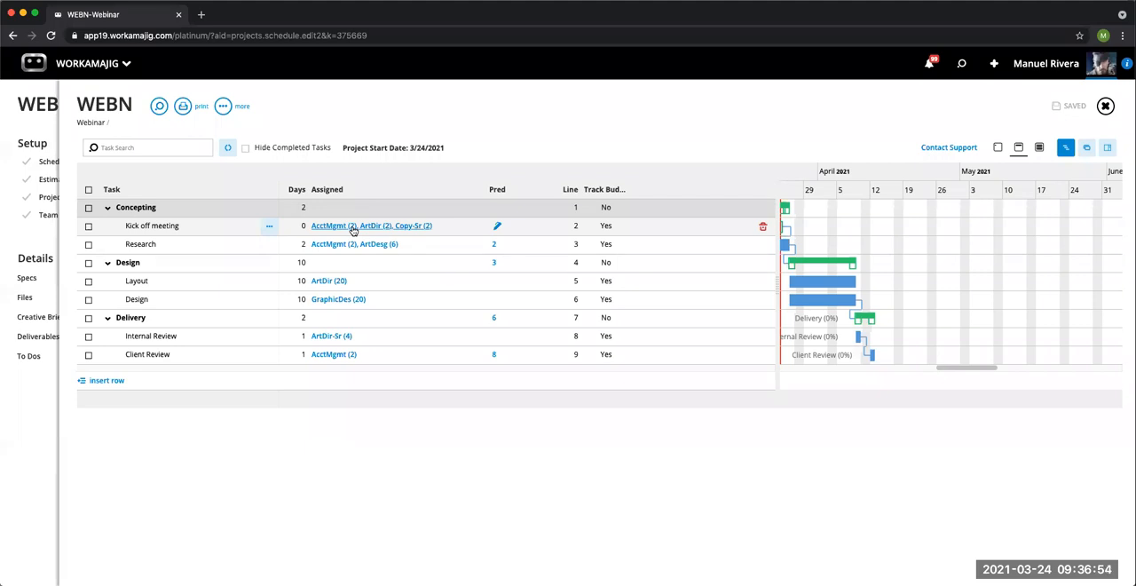
Step: Examine the services and allocated hours on the Kick off meeting task, and close the WEBN template and the template list
{"action": "left_click", "coordinate": [353, 229]}
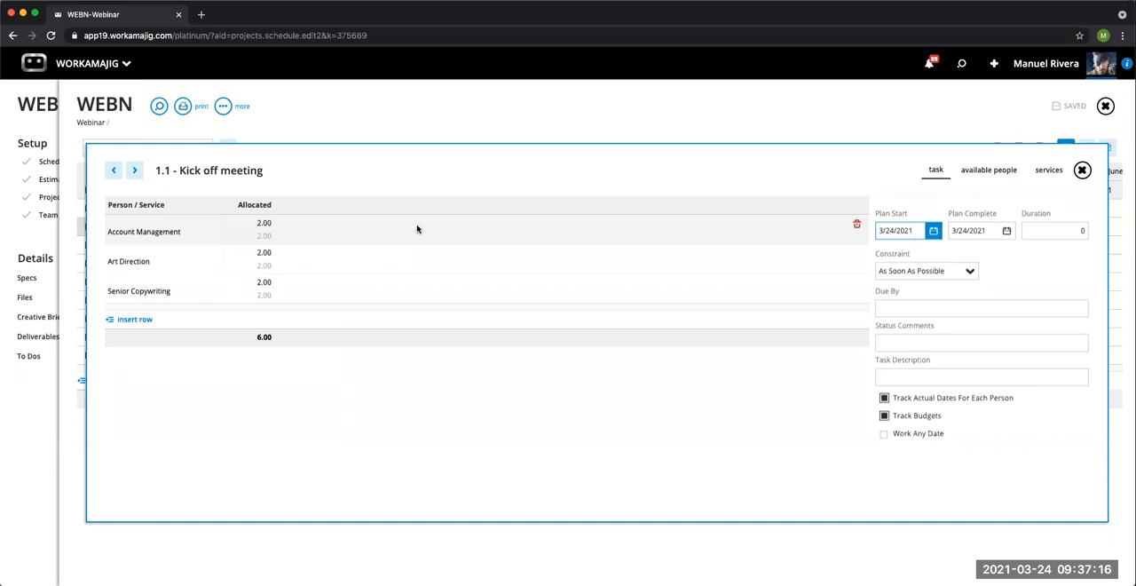
{"action": "left_click", "coordinate": [1082, 169]}
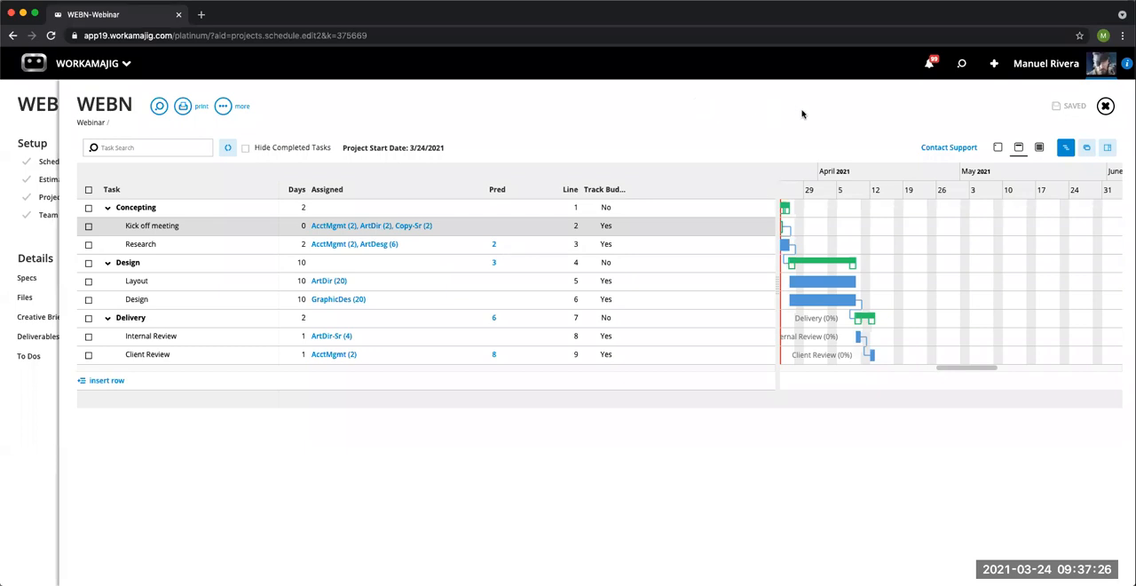
{"action": "left_click", "coordinate": [1104, 105]}
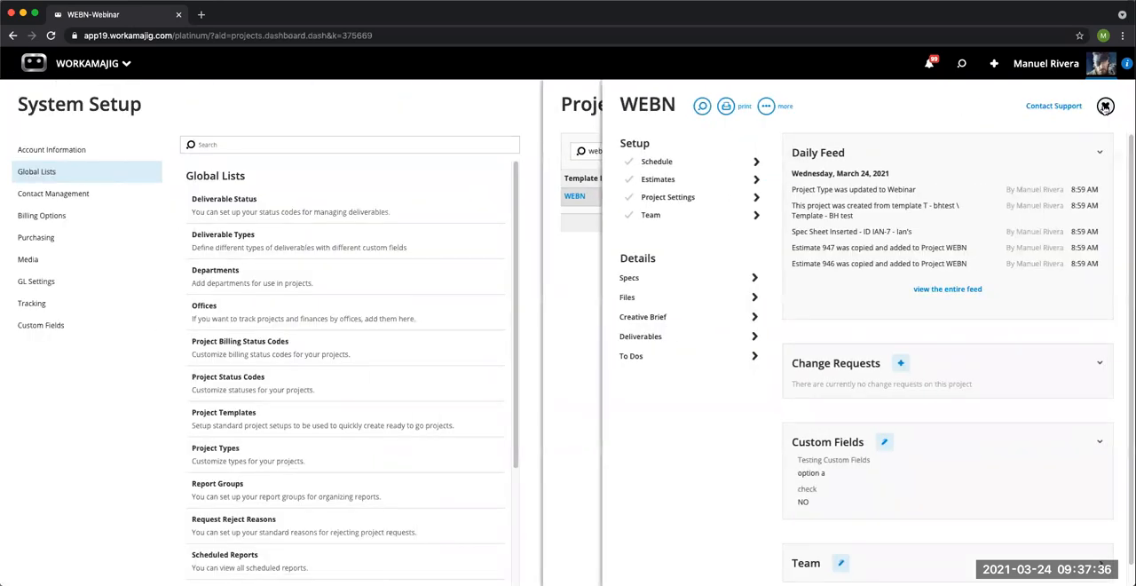
{"action": "left_click", "coordinate": [1105, 106]}
{"action": "left_click", "coordinate": [1105, 106]}
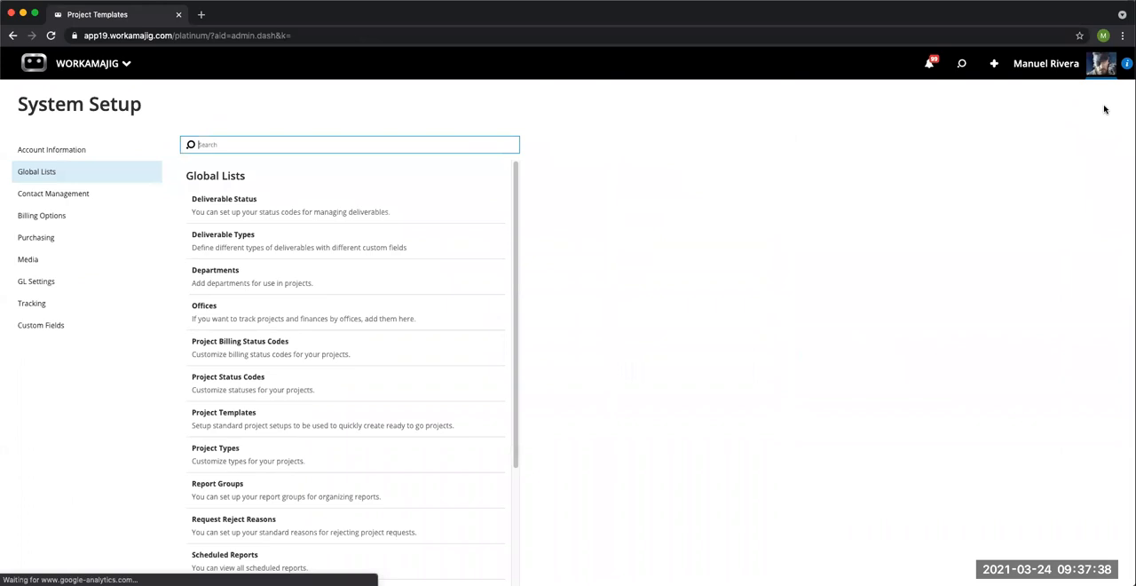
Step: Open the resource manager's Staff Schedule and compare its weekly view with the daily view
{"action": "left_click", "coordinate": [89, 65]}
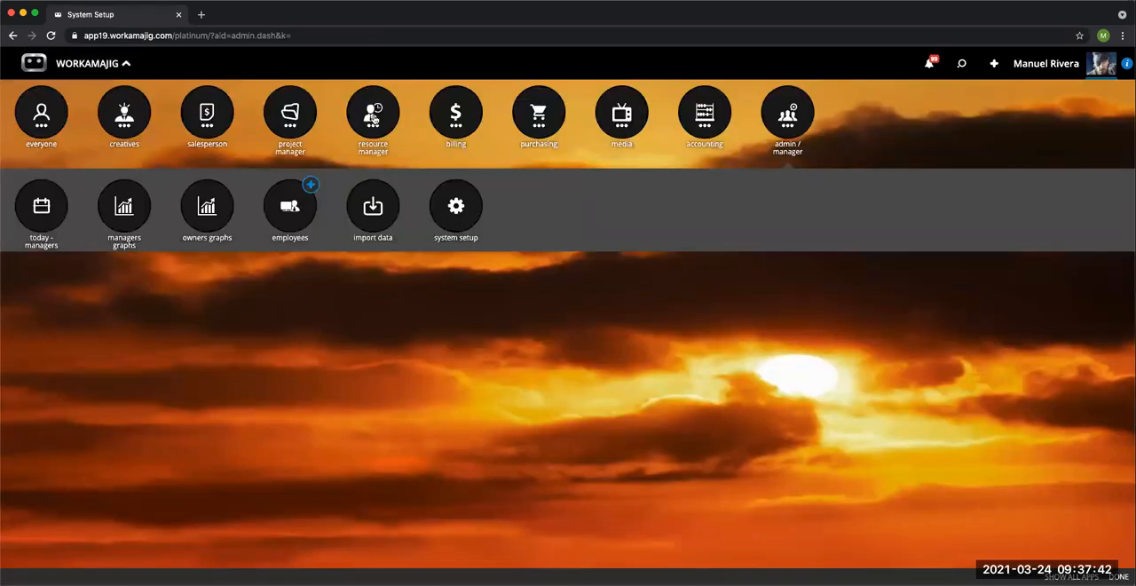
{"action": "left_click", "coordinate": [374, 119]}
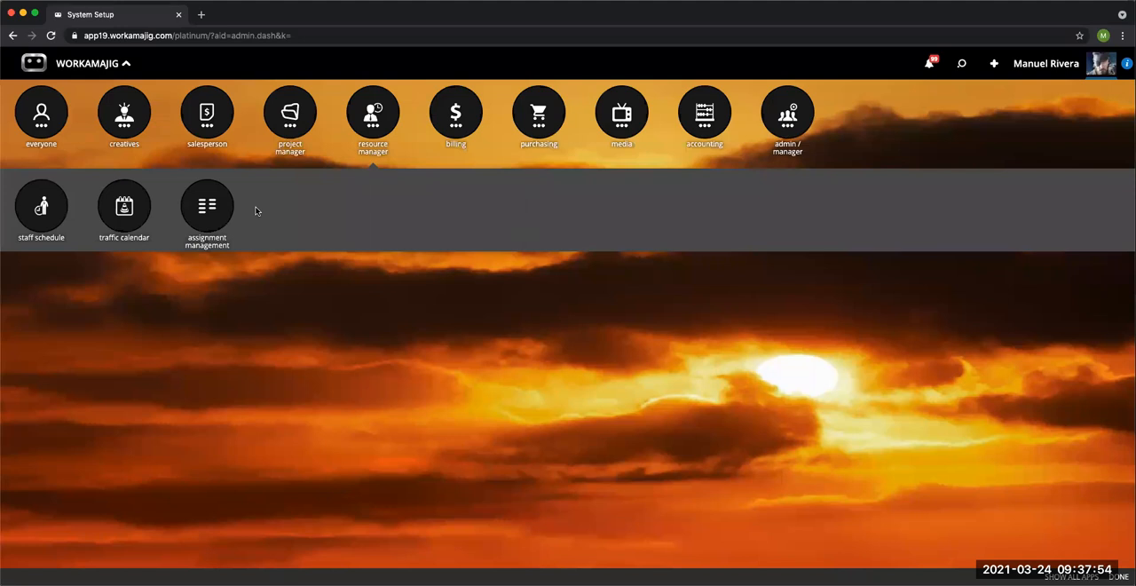
{"action": "left_click", "coordinate": [43, 213]}
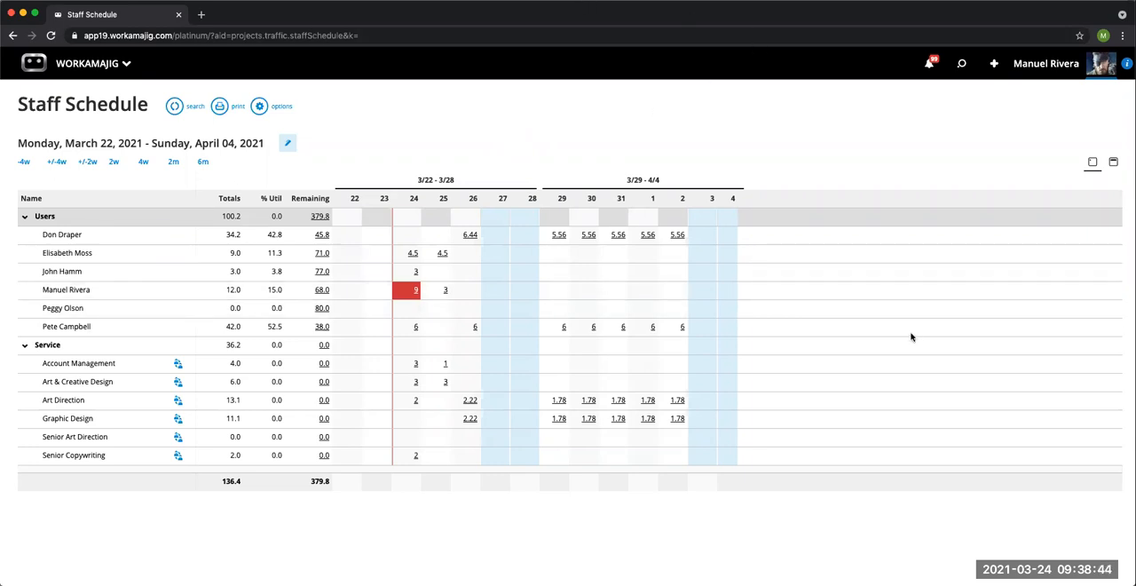
{"action": "left_click", "coordinate": [1112, 164]}
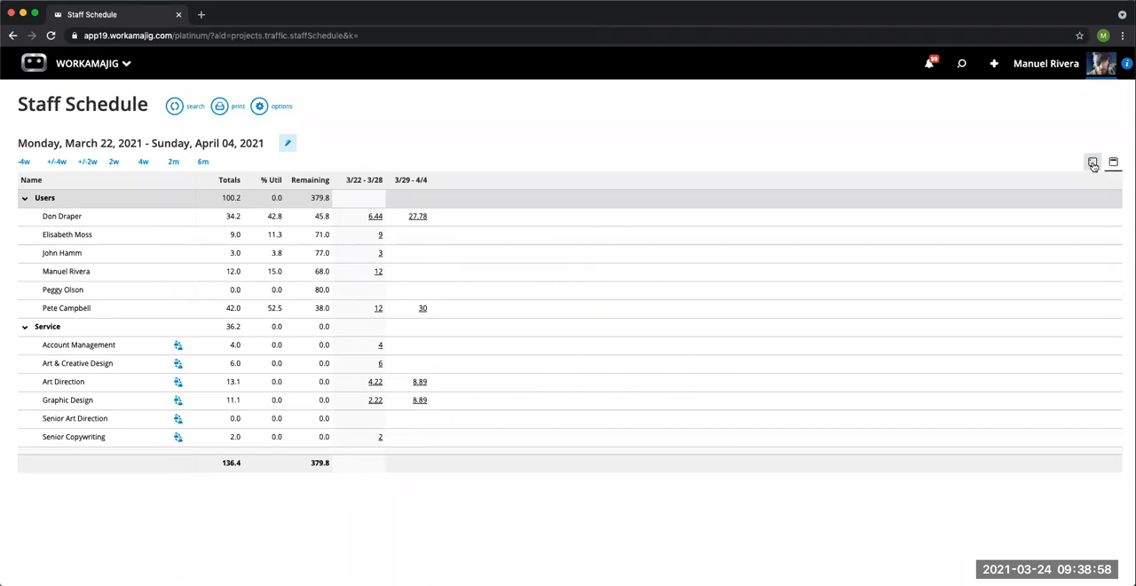
{"action": "left_click", "coordinate": [1093, 166]}
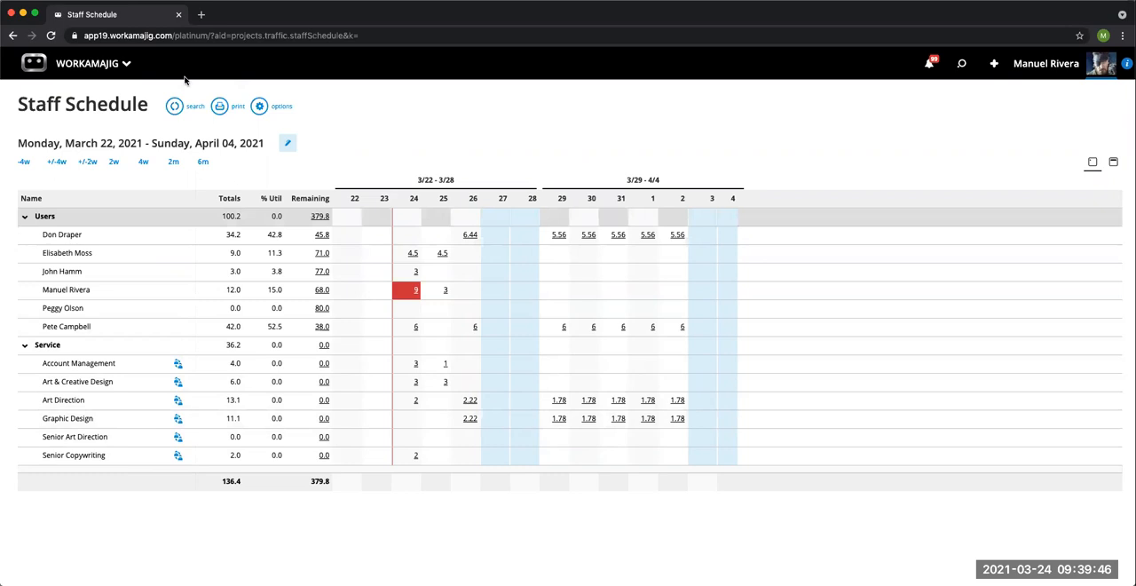
Step: Duplicate the Staff Schedule browser tab and open the Employees list in the copy
{"action": "right_click", "coordinate": [151, 17]}
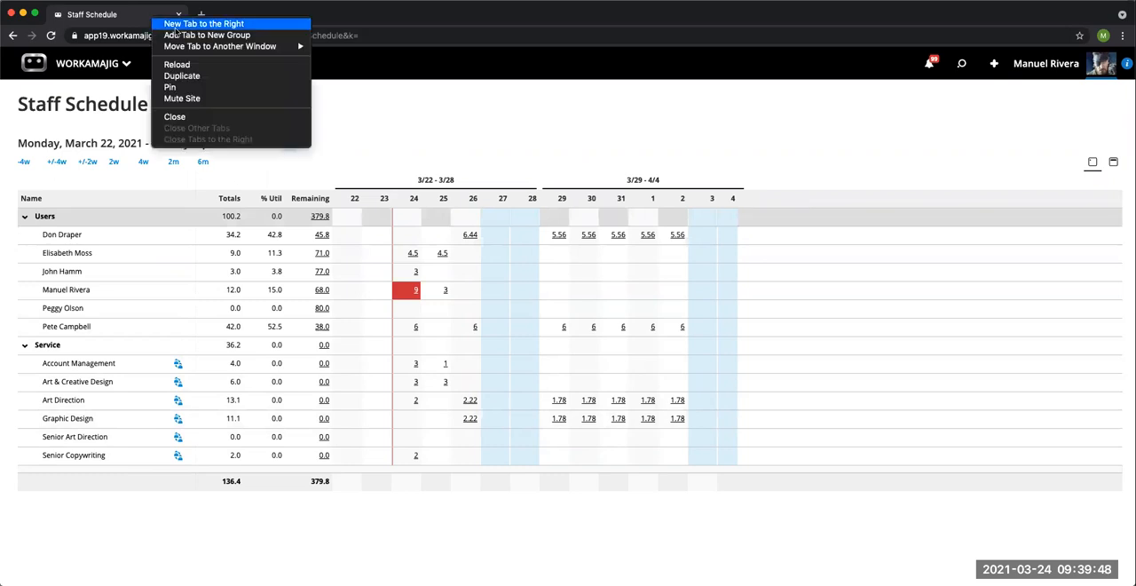
{"action": "left_click", "coordinate": [197, 76]}
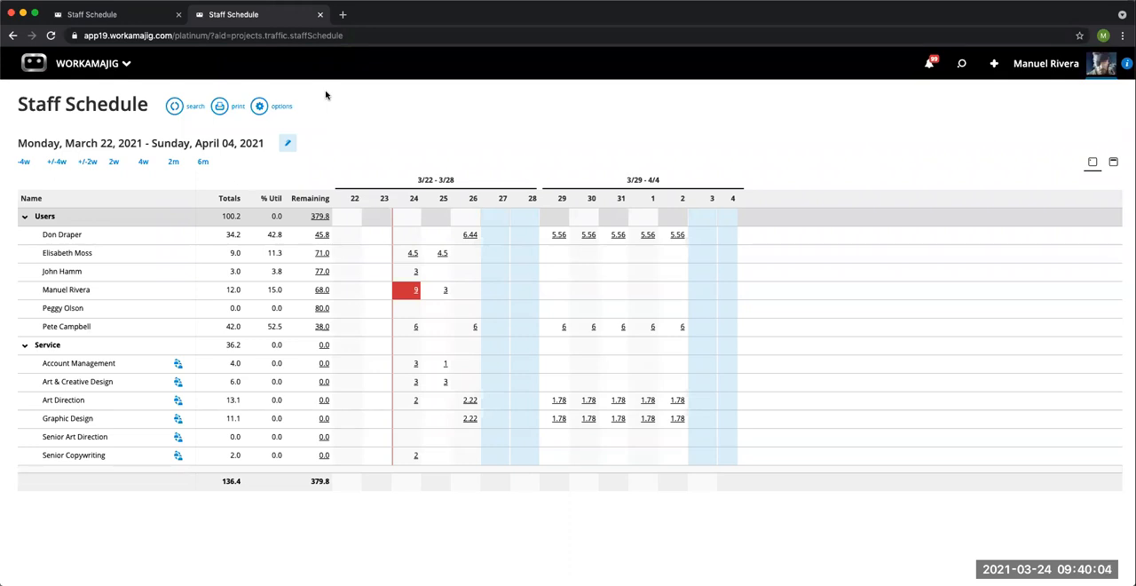
{"action": "left_click", "coordinate": [108, 70]}
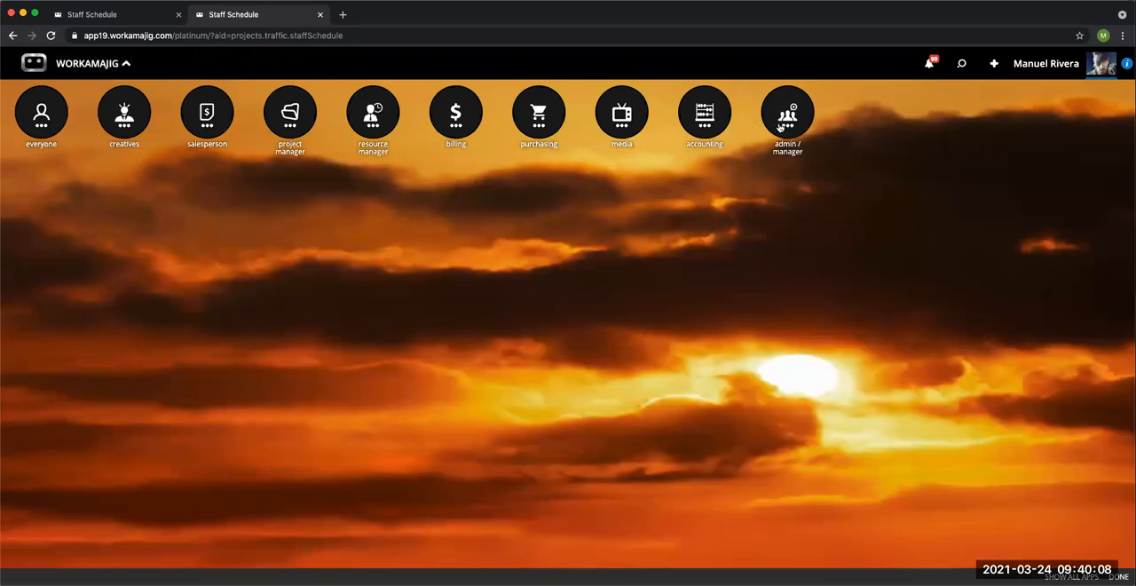
{"action": "left_click", "coordinate": [781, 127]}
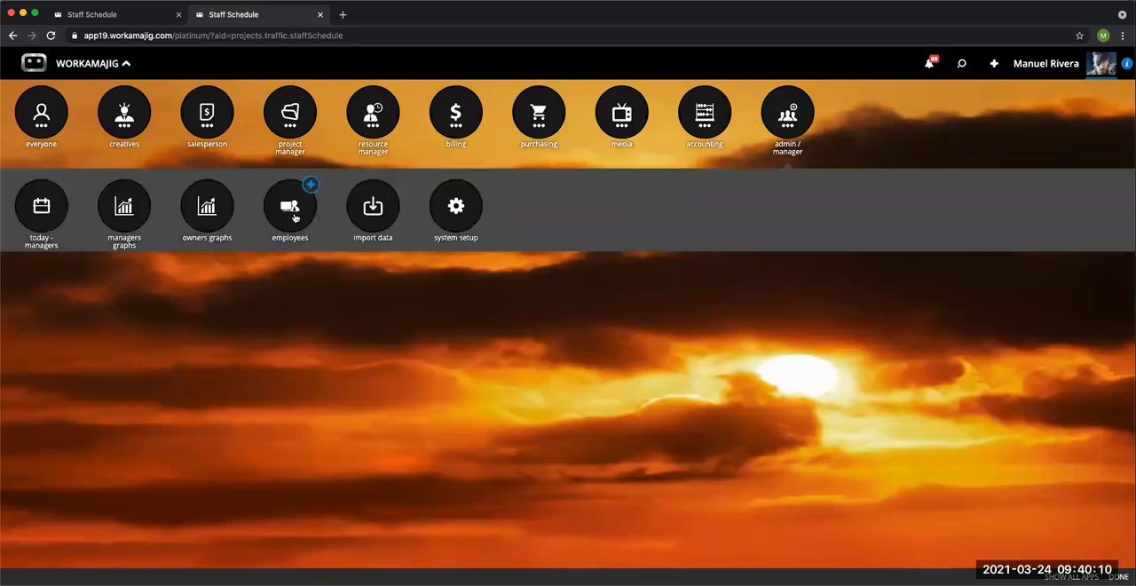
{"action": "left_click", "coordinate": [295, 217]}
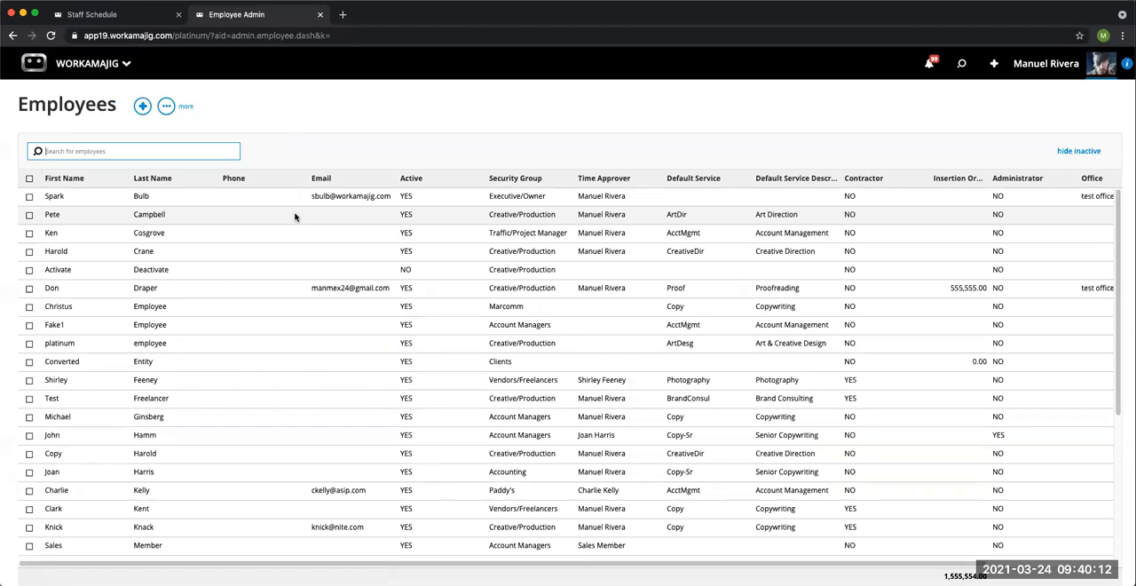
Step: Open the Projects & Time settings of the active Creative/Production employee whose default service is Art Direction and review the assigned services
{"action": "left_click", "coordinate": [157, 216]}
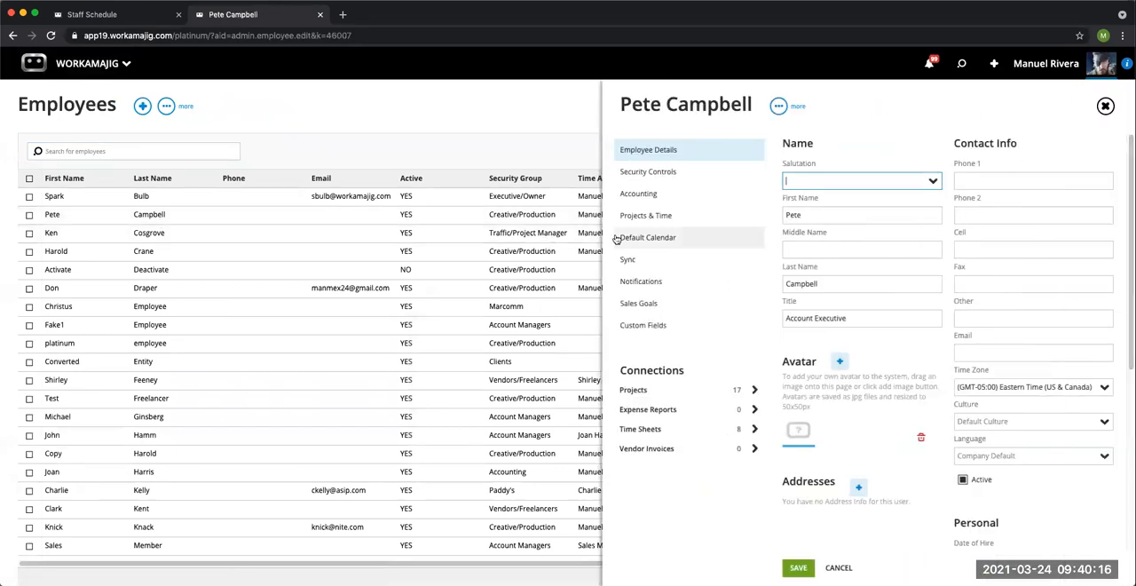
{"action": "left_click", "coordinate": [666, 217]}
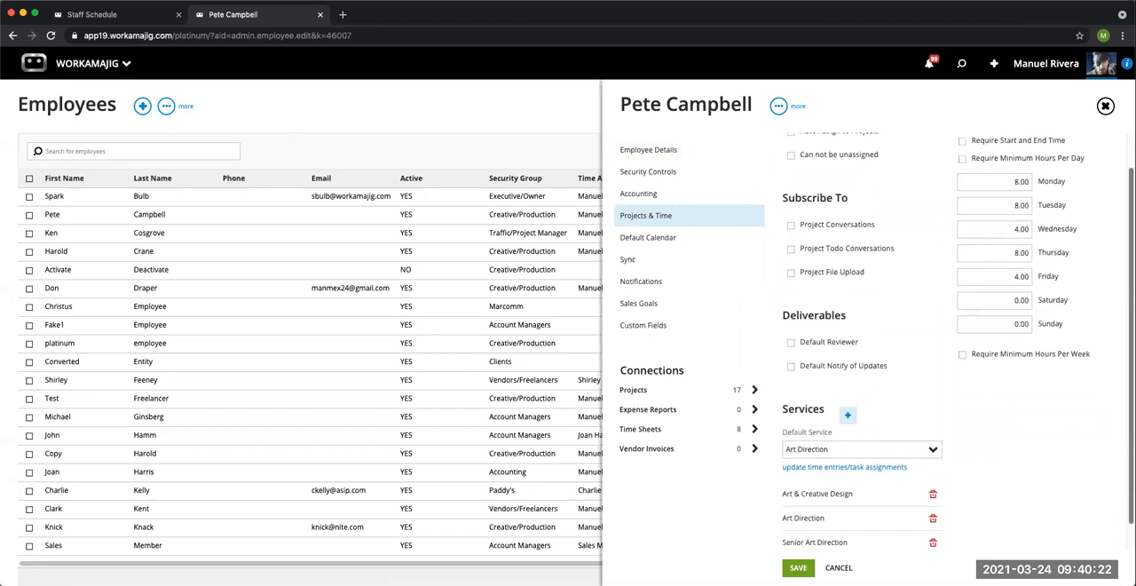
{"action": "scroll", "coordinate": [1027, 355], "scroll_direction": "down", "scroll_amount": 2}
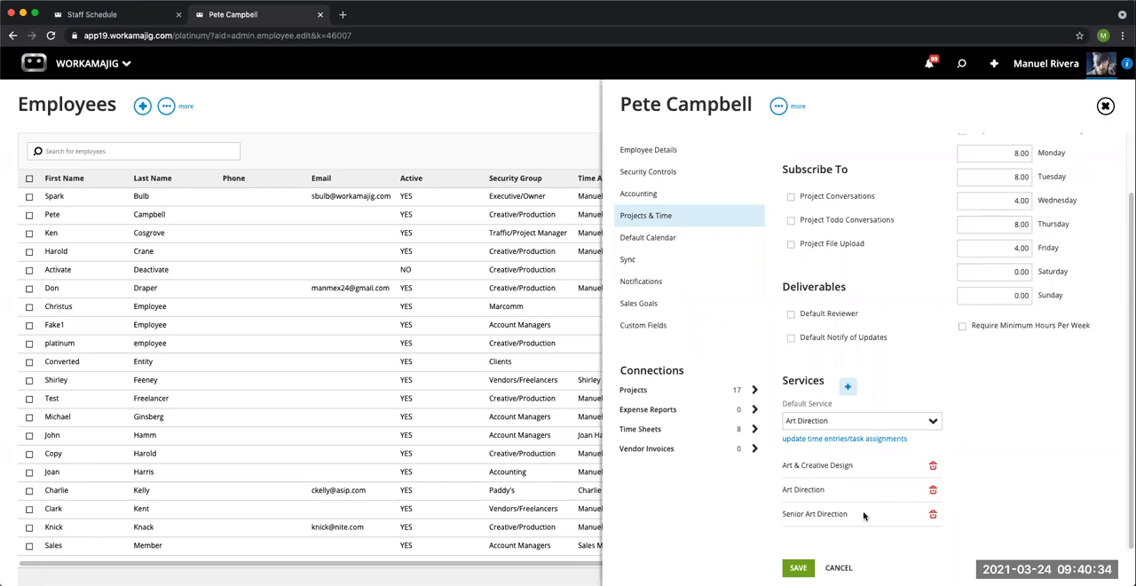
Step: Return to the Staff Schedule and filter it to the Art Direction service, saving the options
{"action": "left_click", "coordinate": [133, 21]}
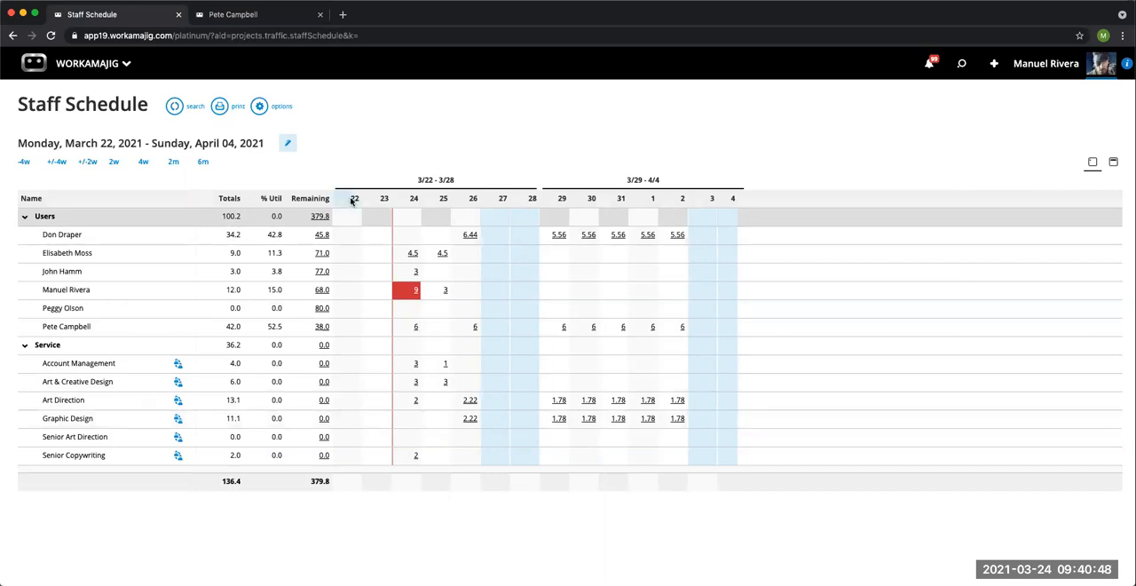
{"action": "left_click", "coordinate": [259, 108]}
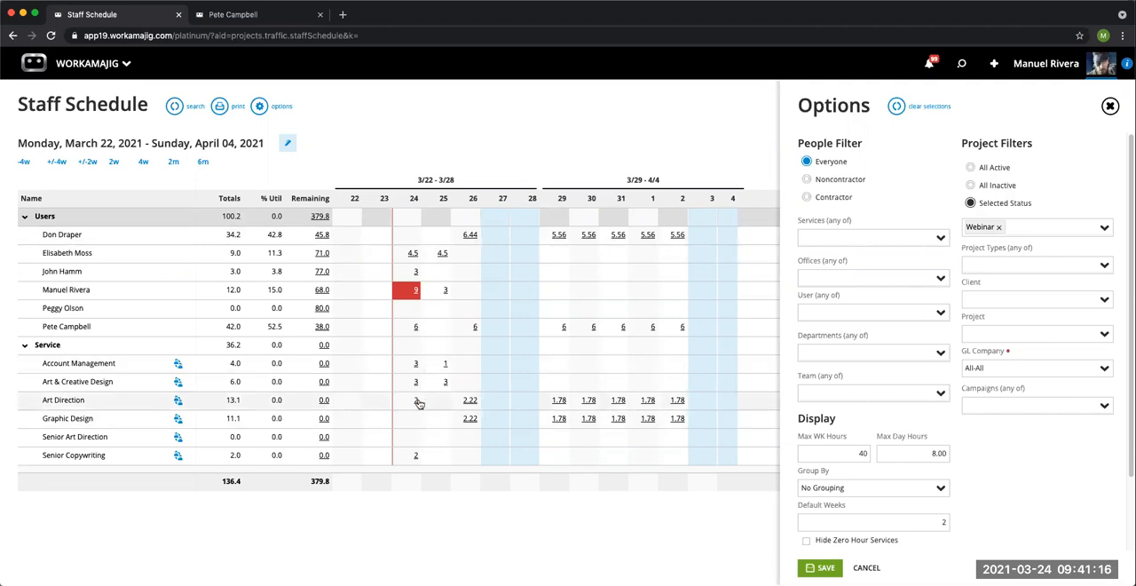
{"action": "left_click", "coordinate": [934, 244]}
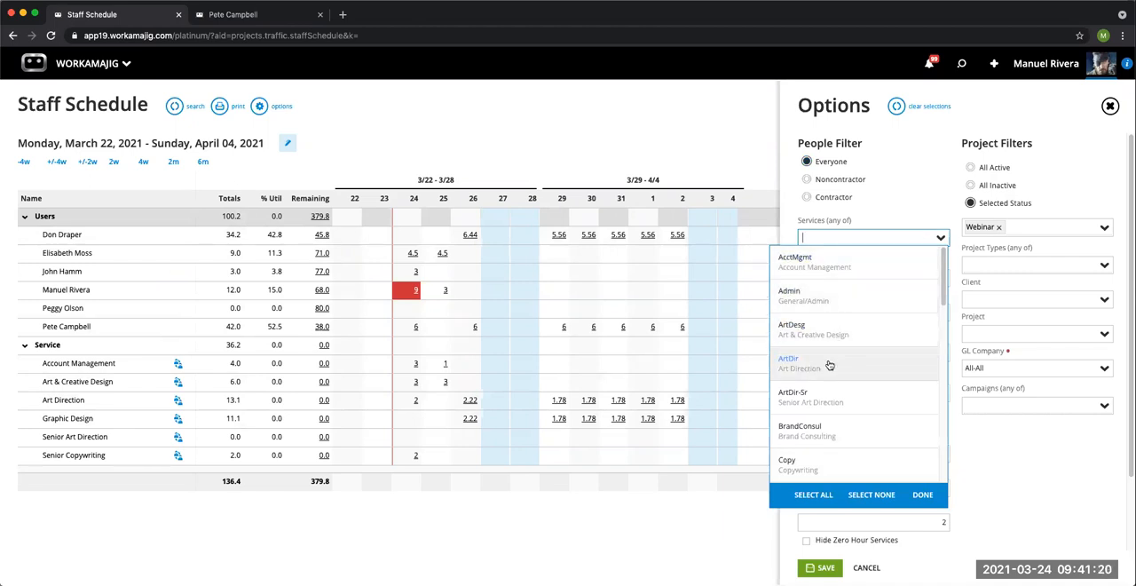
{"action": "left_click", "coordinate": [888, 363]}
{"action": "left_click", "coordinate": [928, 497]}
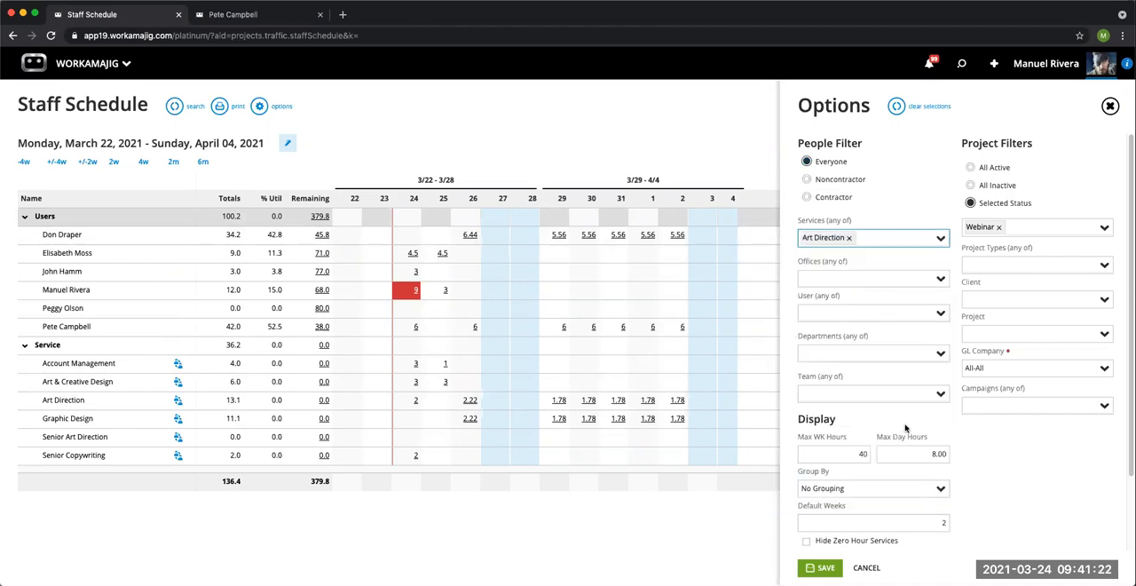
{"action": "left_click", "coordinate": [820, 567]}
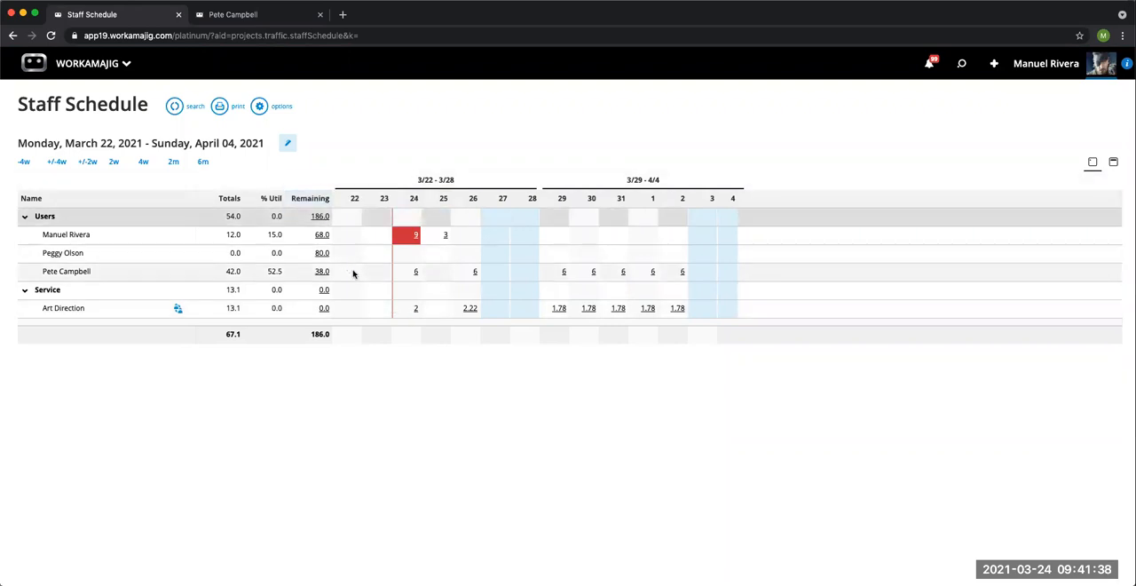
Step: Open the Art Direction service's assignment detail for 3/24/2021 and check the available grouping options
{"action": "left_click", "coordinate": [416, 310]}
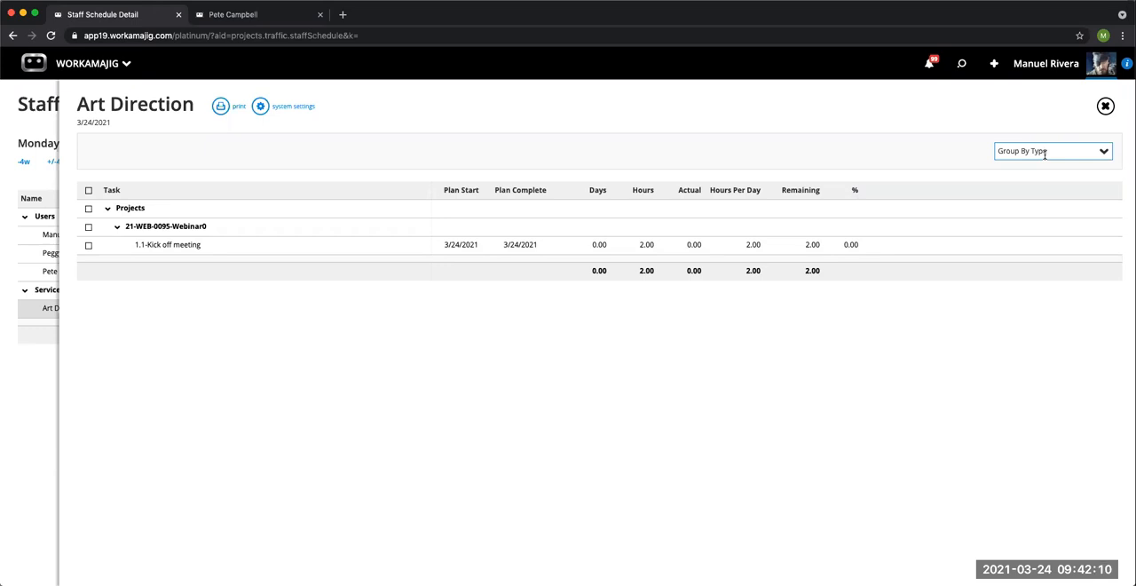
{"action": "left_click", "coordinate": [1104, 156]}
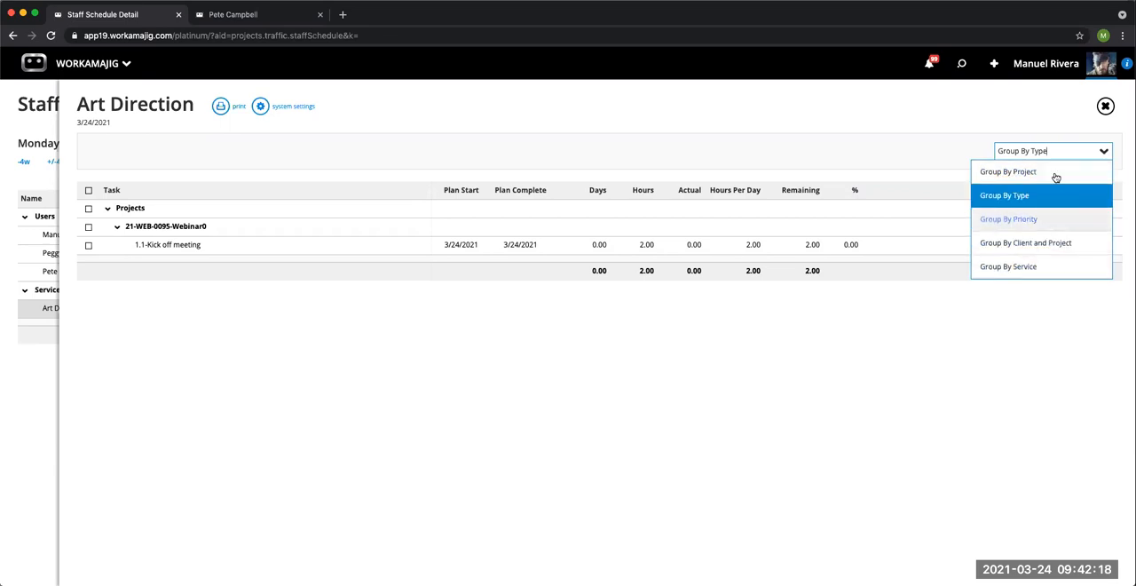
{"action": "left_click", "coordinate": [985, 115]}
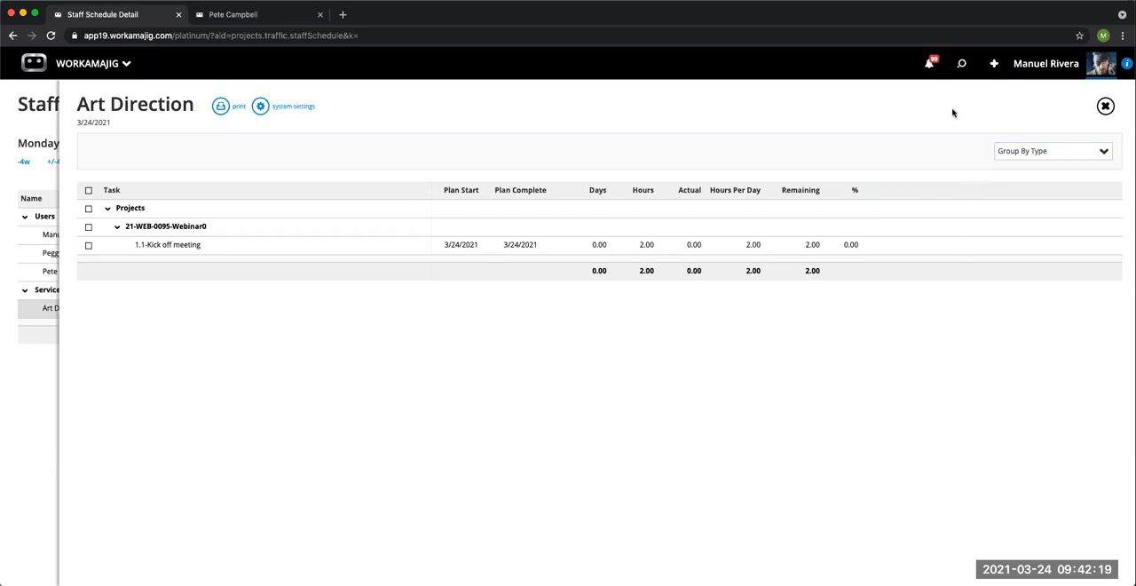
Step: Open the Kick off meeting task of 21-WEB-0095-Webinar0, check where a user can be assigned to its Account Management service, and close it
{"action": "left_click", "coordinate": [535, 250]}
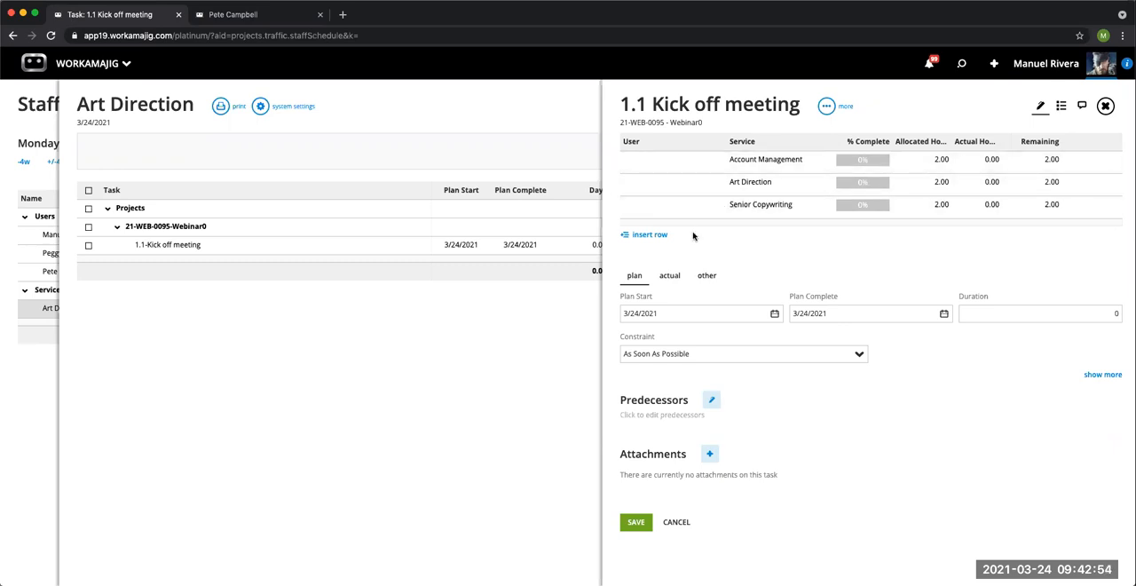
{"action": "left_click", "coordinate": [655, 170]}
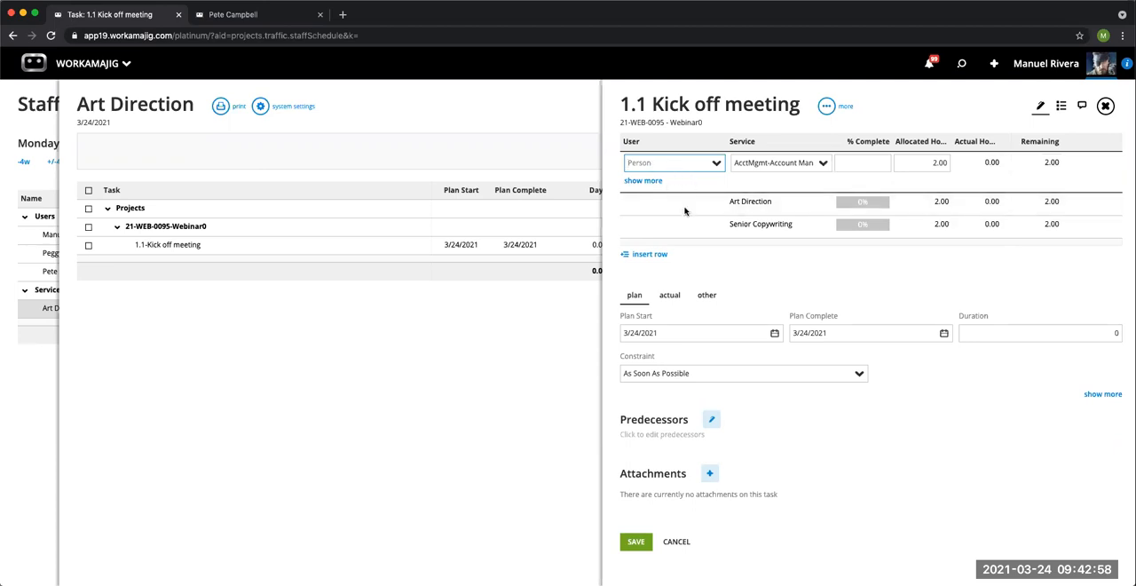
{"action": "left_click", "coordinate": [1105, 106]}
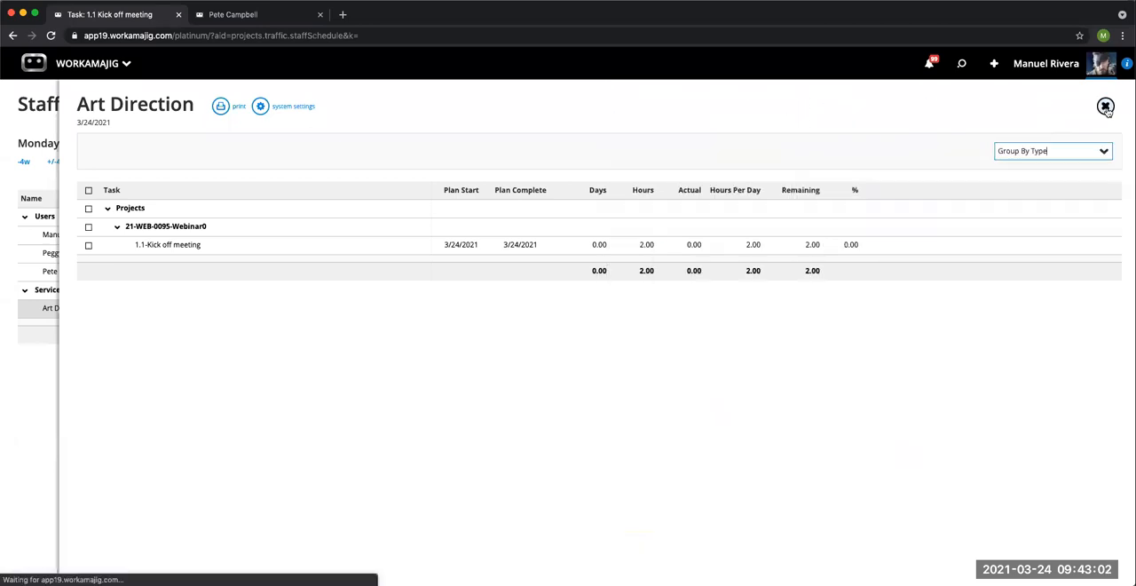
Step: Select the Kick off meeting task, view the people available for reassignment, and return to the Staff Schedule without reassigning it
{"action": "left_click", "coordinate": [88, 245]}
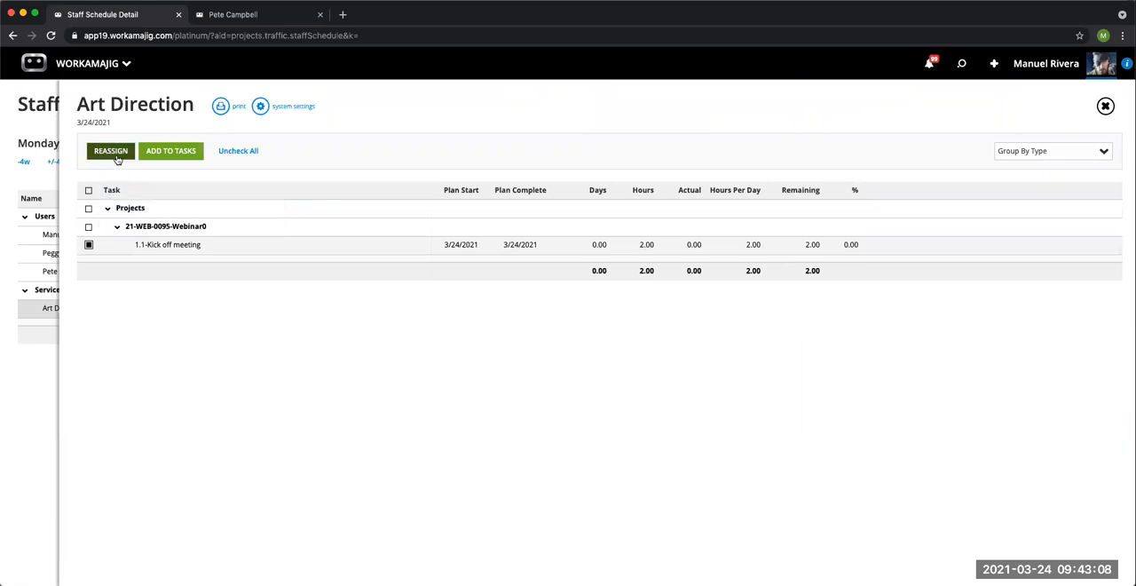
{"action": "left_click", "coordinate": [111, 153]}
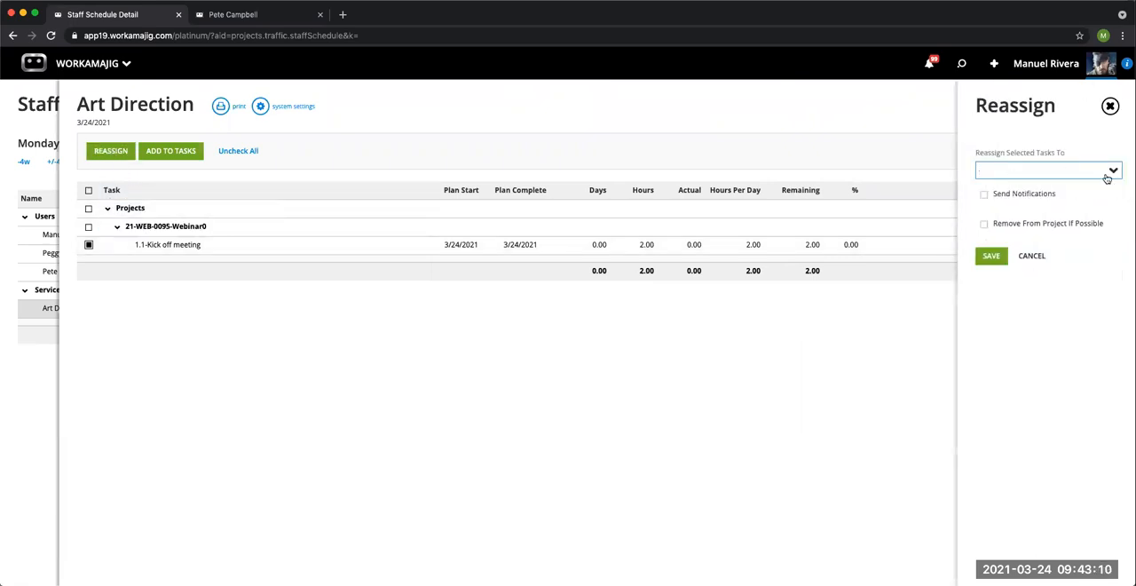
{"action": "left_click", "coordinate": [1113, 173]}
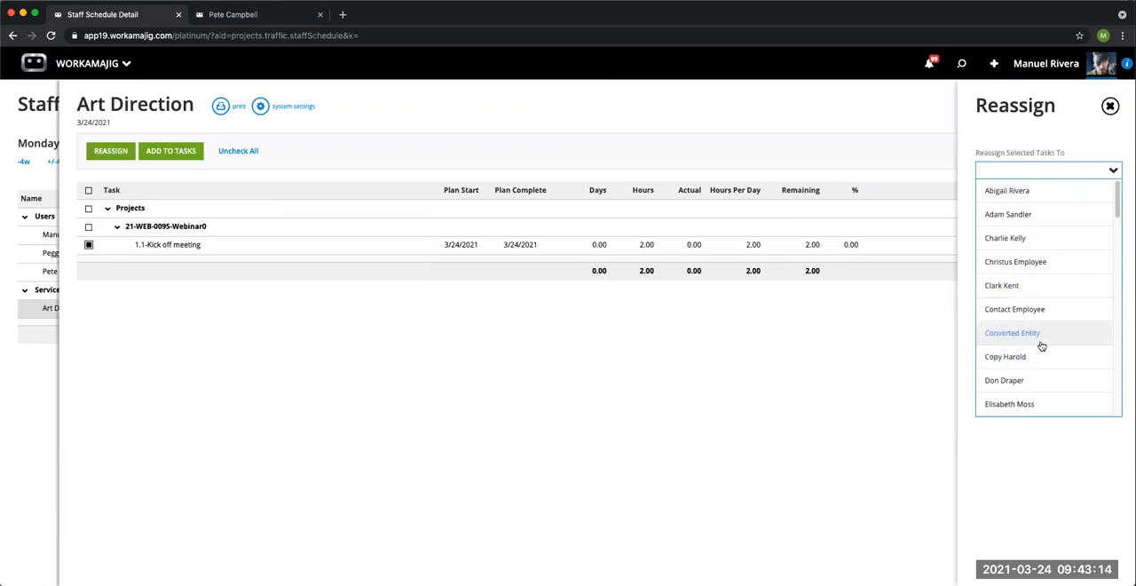
{"action": "left_click", "coordinate": [1107, 108]}
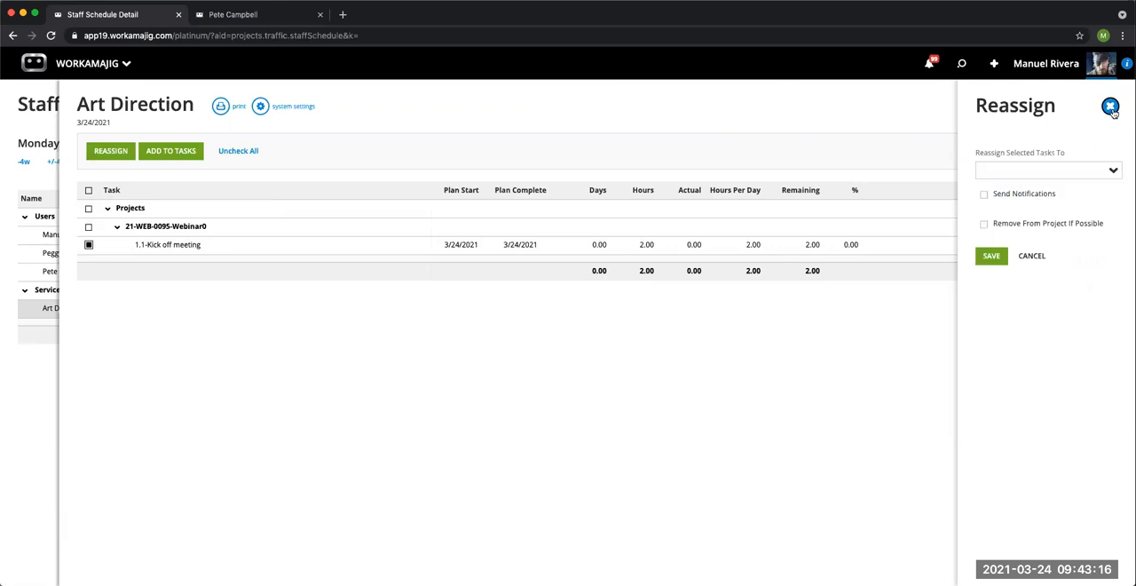
{"action": "left_click", "coordinate": [1107, 107]}
{"action": "left_click", "coordinate": [1105, 106]}
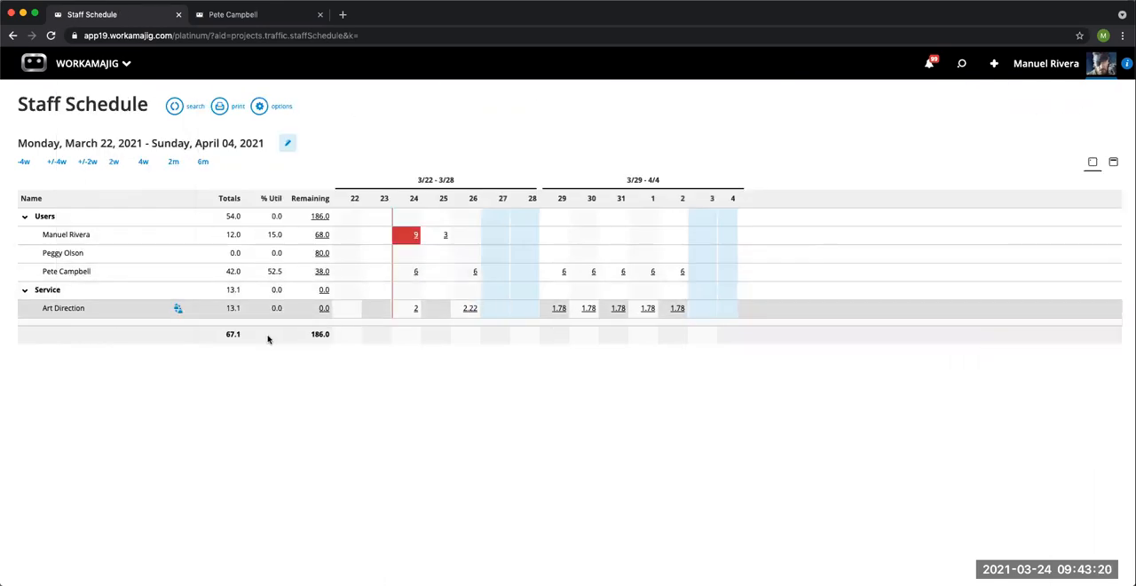
Step: Assign the Art Direction service's 1.1-Kick off meeting work to the user without scheduled hours, and close the assignment list
{"action": "left_click", "coordinate": [178, 310]}
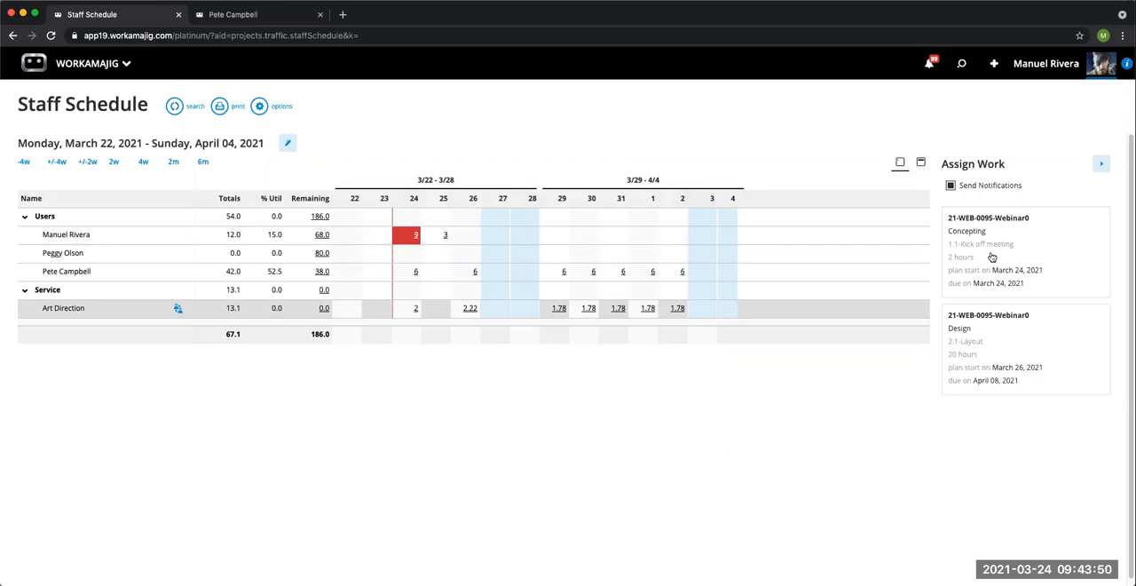
{"action": "left_click_drag", "start_coordinate": [992, 257], "coordinate": [410, 258]}
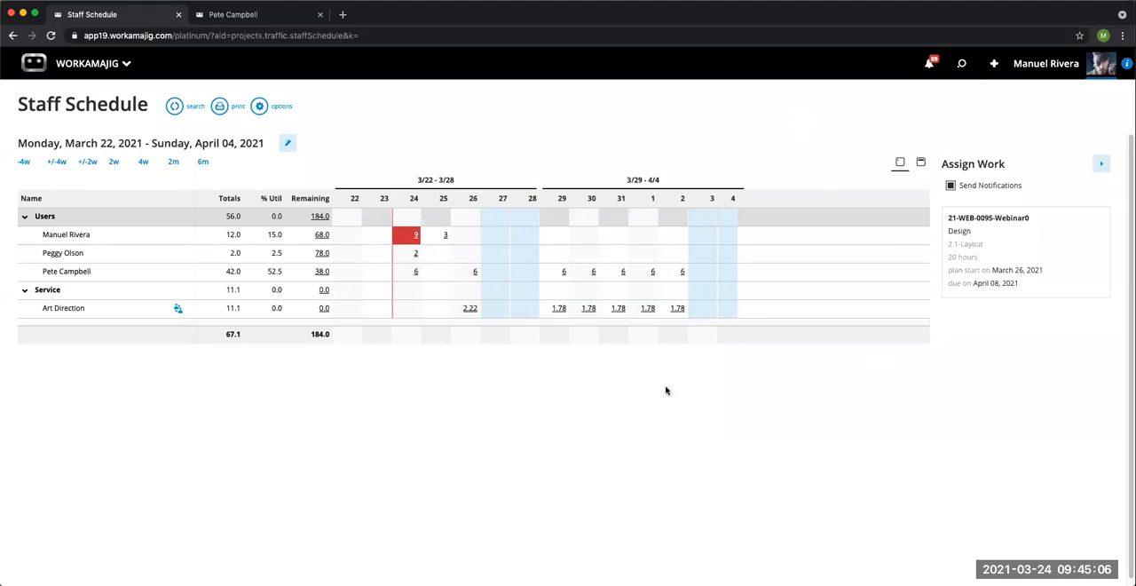
{"action": "left_click", "coordinate": [1103, 167]}
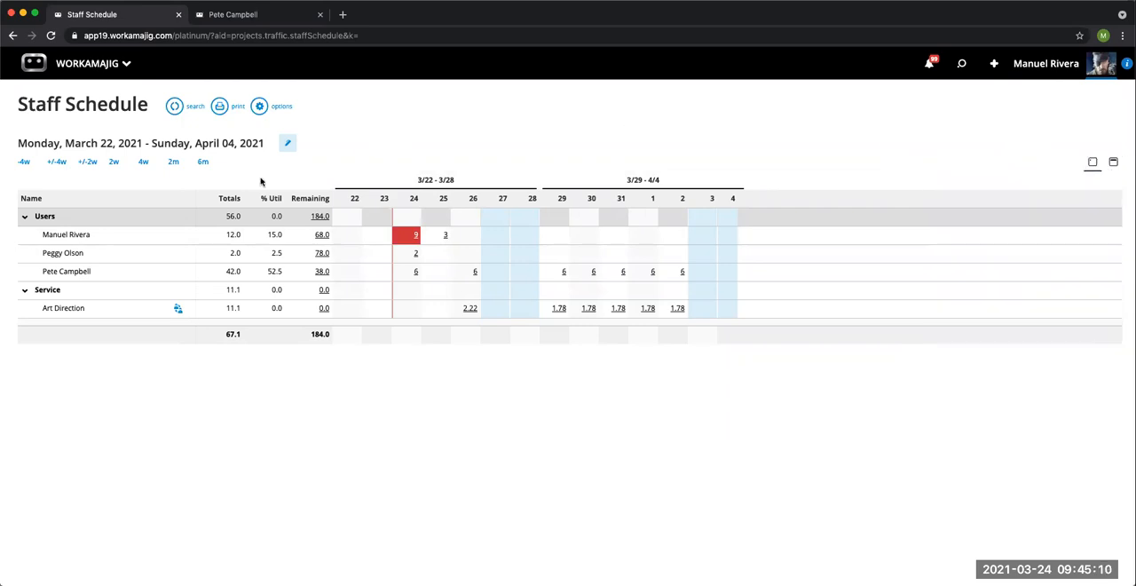
Step: Set the schedule range to plus or minus two weeks, then clear the Art Direction service filter and save the options
{"action": "left_click", "coordinate": [88, 163]}
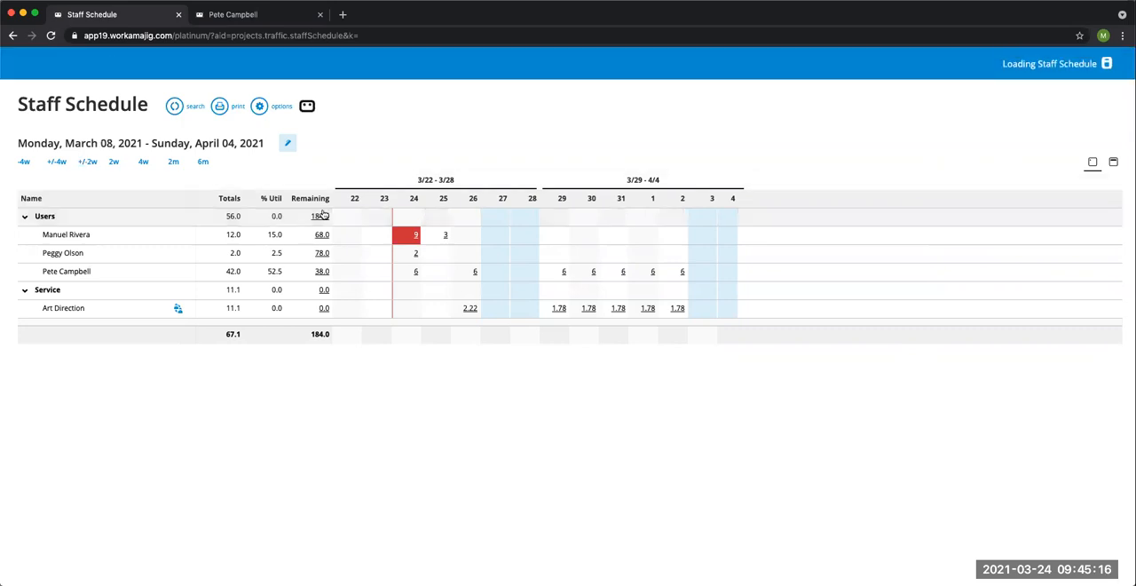
{"action": "left_click", "coordinate": [260, 108]}
{"action": "left_click", "coordinate": [849, 238]}
{"action": "left_click", "coordinate": [819, 568]}
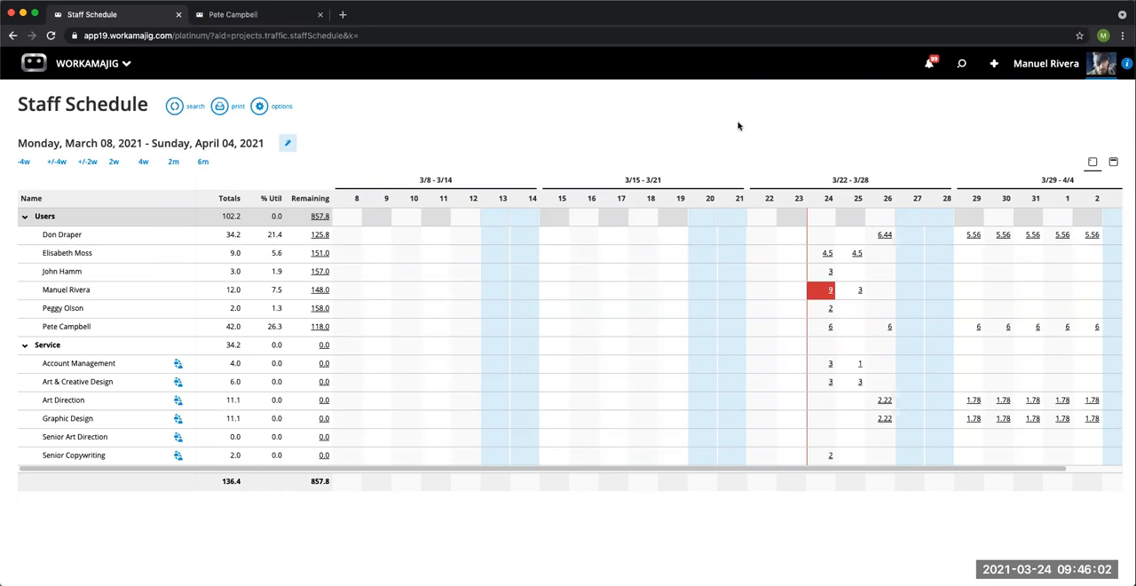
Step: Close the employee record in the other browser tab and open project 21-WEB-0092 - Webinar1's schedule to examine its assignments and plan dates
{"action": "left_click", "coordinate": [253, 19]}
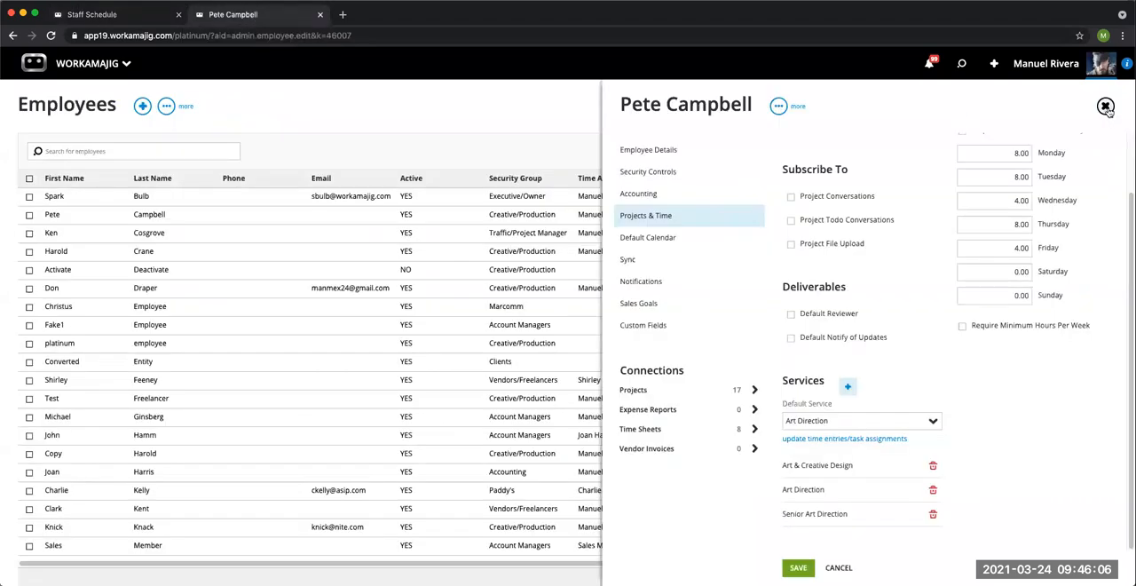
{"action": "left_click", "coordinate": [1105, 106]}
{"action": "left_click", "coordinate": [961, 65]}
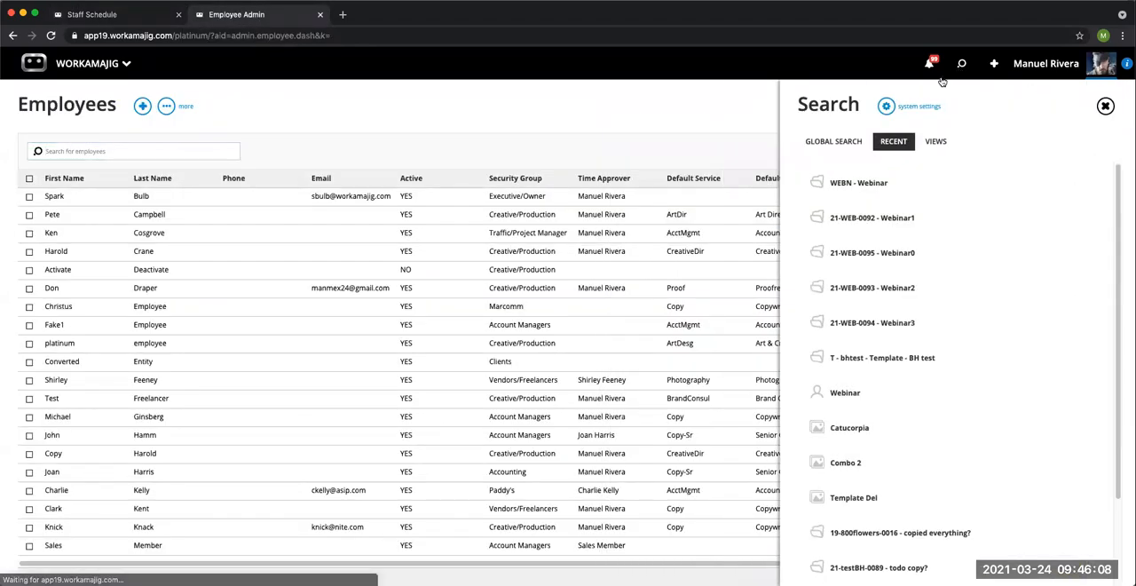
{"action": "left_click", "coordinate": [891, 225]}
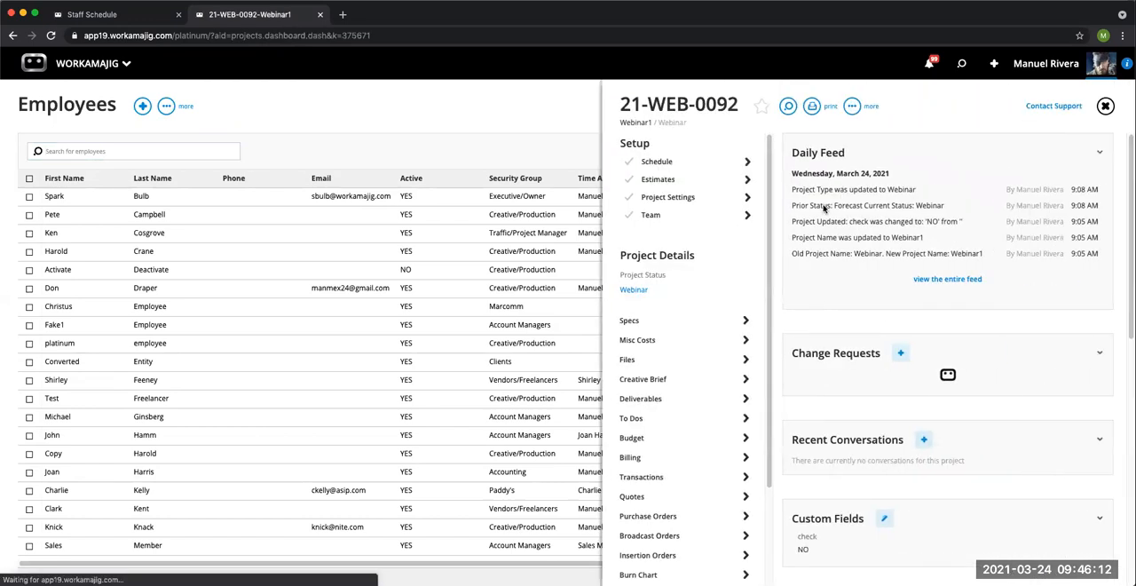
{"action": "left_click", "coordinate": [686, 166]}
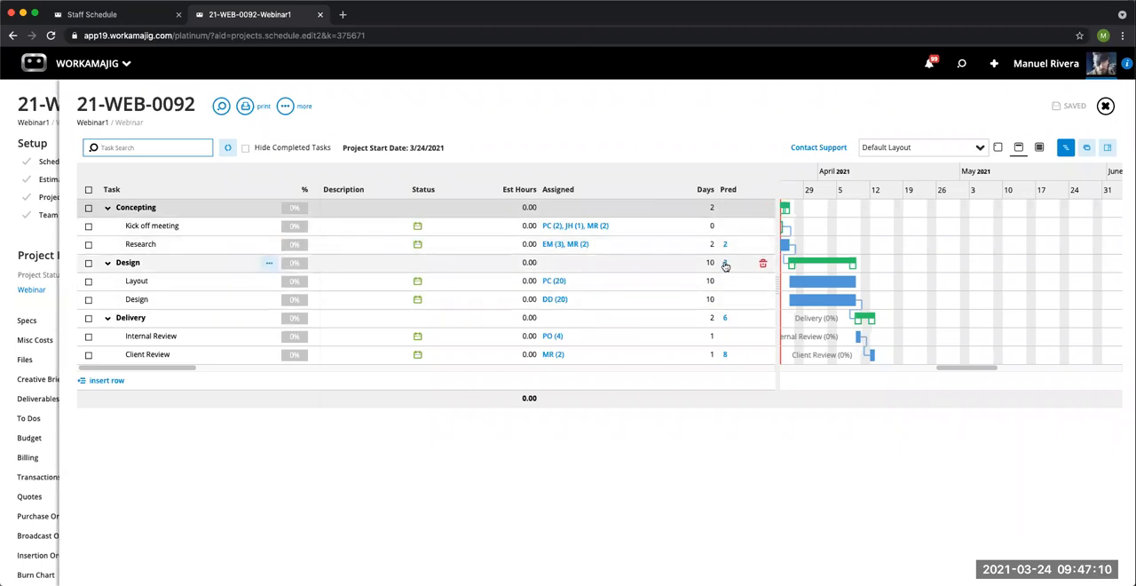
{"action": "left_click_drag", "start_coordinate": [188, 368], "coordinate": [273, 373]}
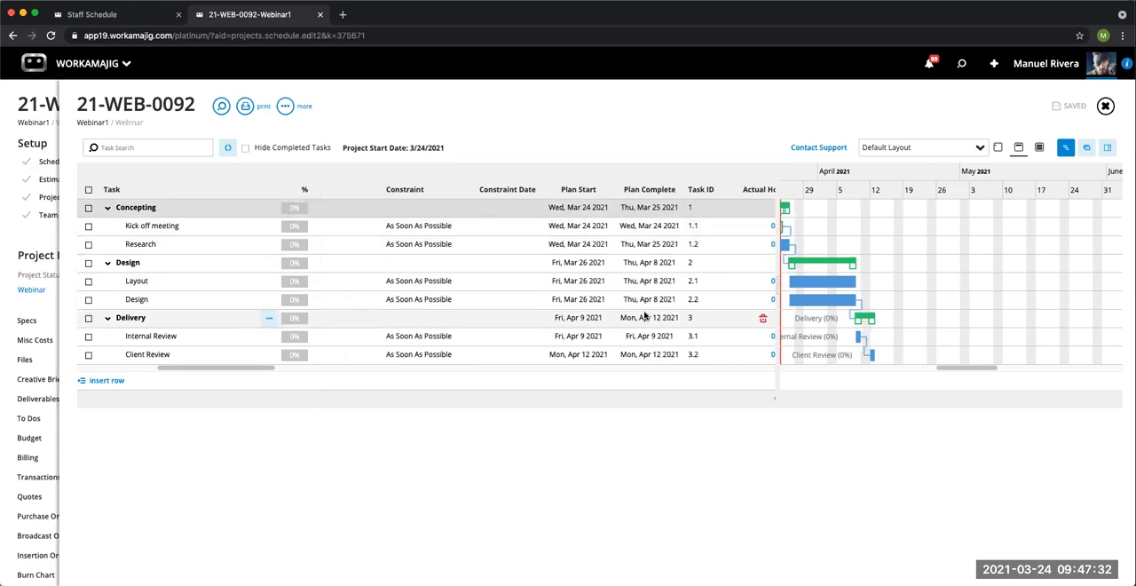
Step: Compare the Webinar1 project's task assignments and plan dates with the daily hours in the Staff Schedule
{"action": "left_click", "coordinate": [112, 17]}
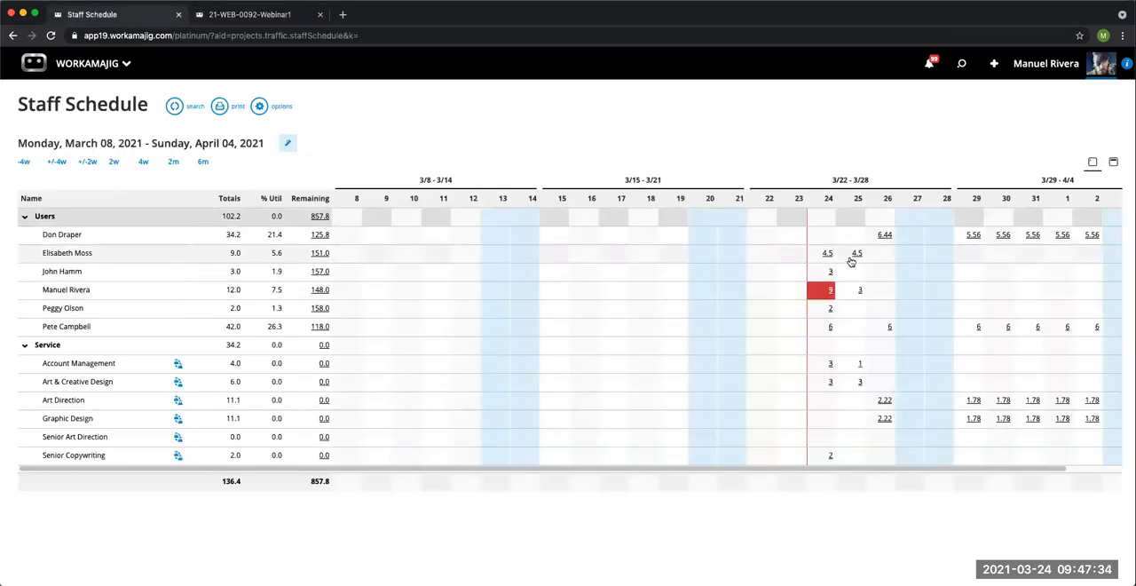
{"action": "left_click", "coordinate": [263, 19]}
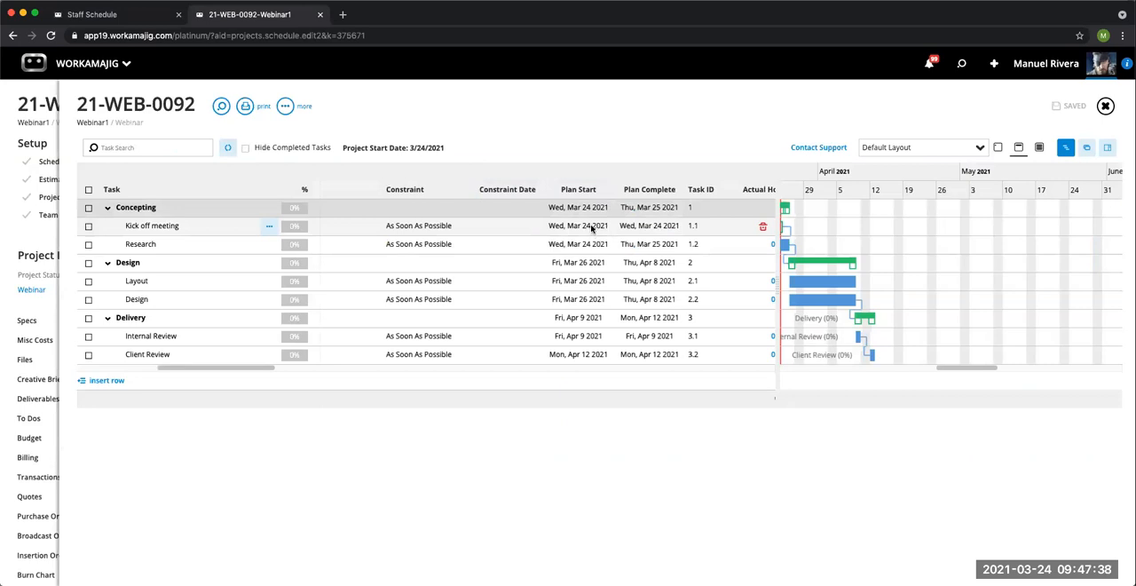
{"action": "left_click_drag", "start_coordinate": [265, 369], "coordinate": [217, 368]}
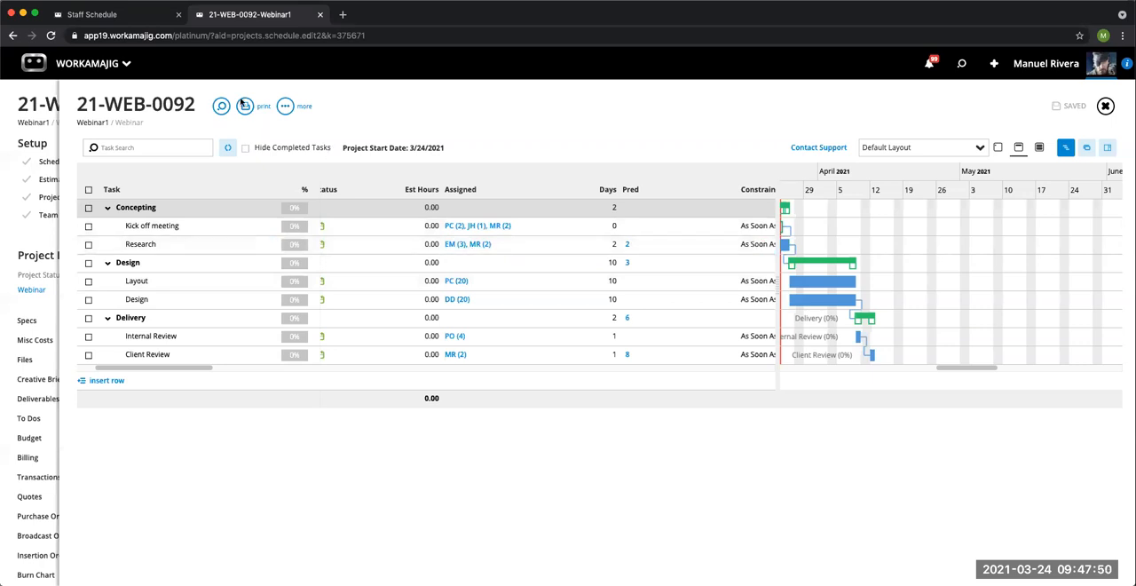
{"action": "left_click", "coordinate": [133, 15]}
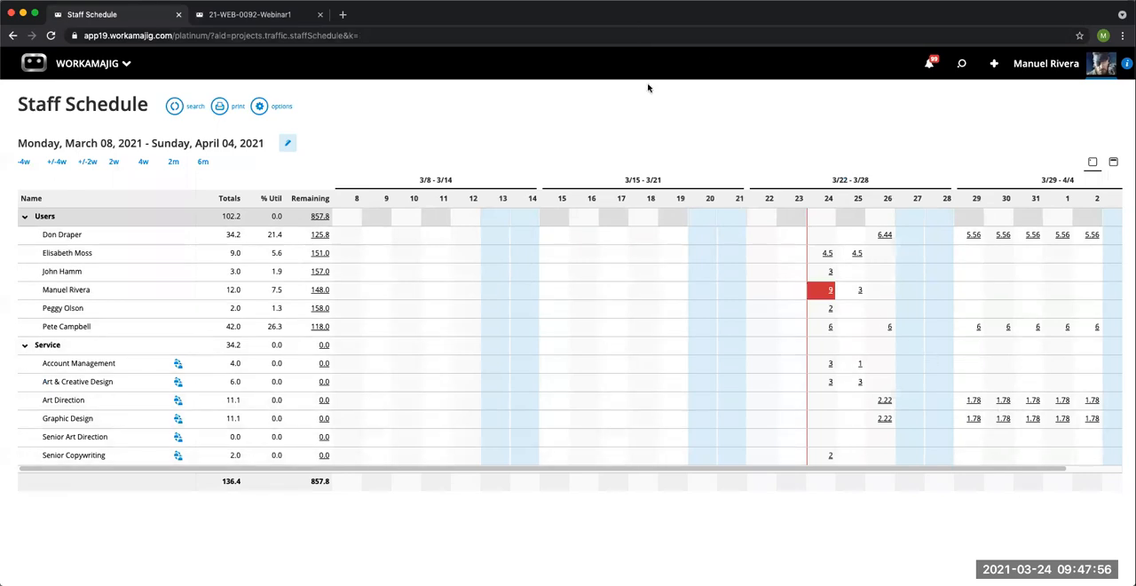
{"action": "left_click_drag", "start_coordinate": [672, 473], "coordinate": [722, 472]}
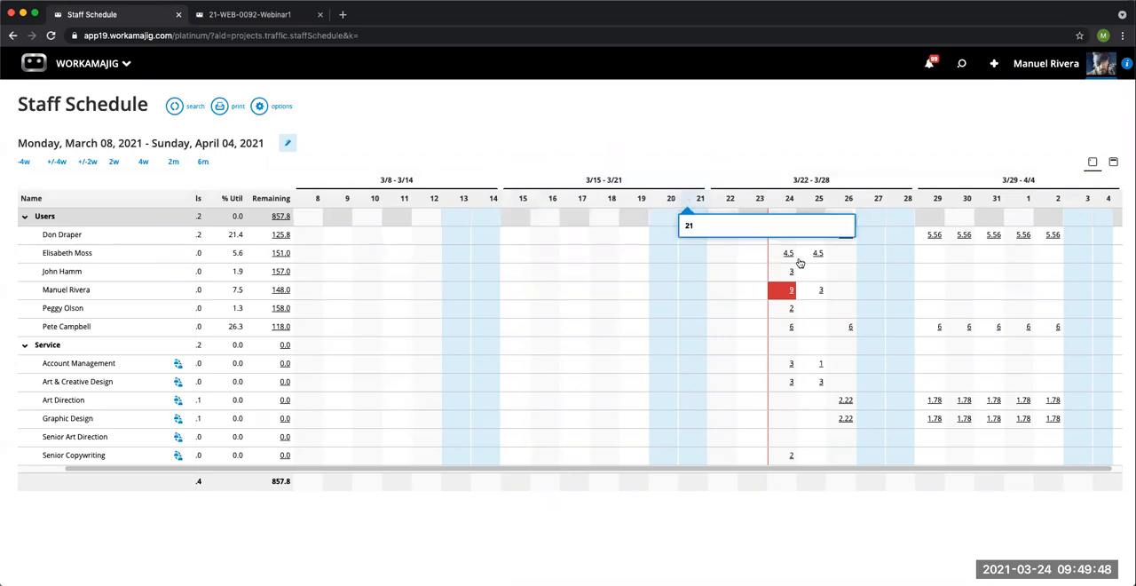
Step: Set the Staff Schedule range to two weeks and check the Max Day Hours option without changing it
{"action": "left_click", "coordinate": [113, 161]}
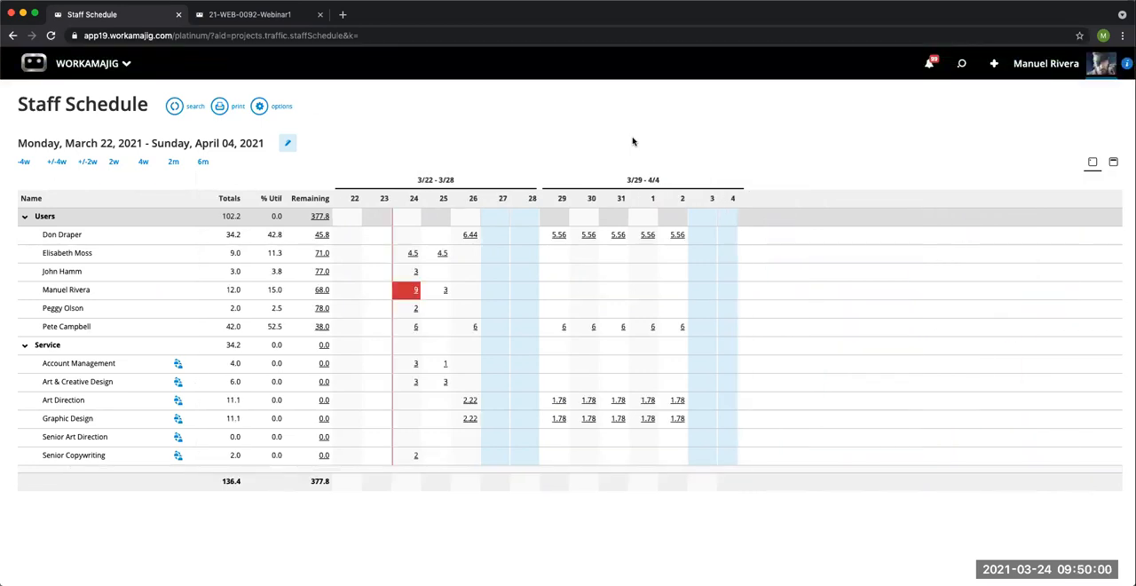
{"action": "left_click", "coordinate": [261, 109]}
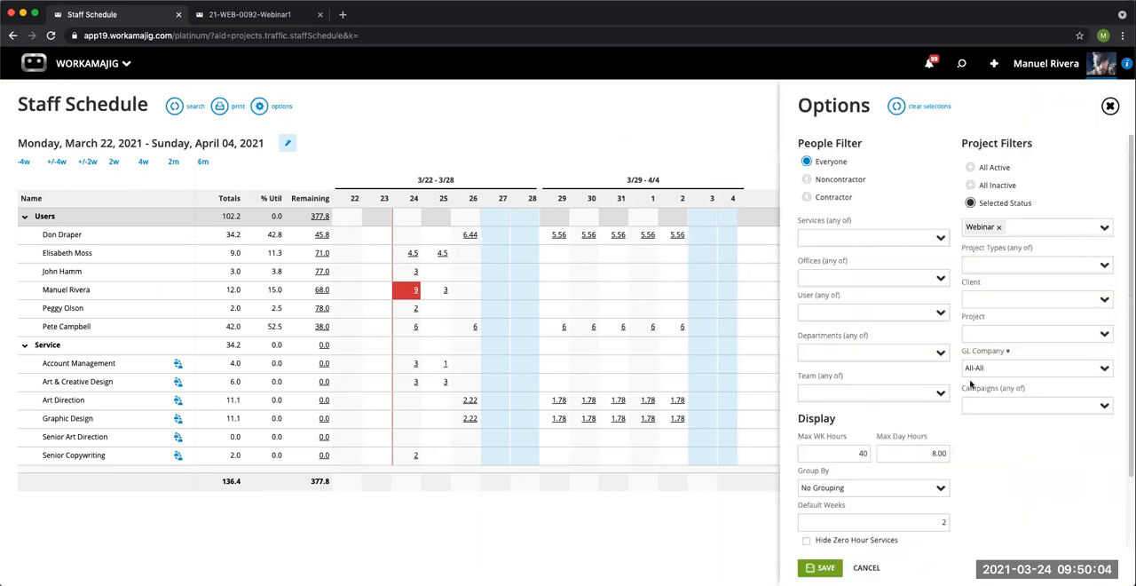
{"action": "left_click", "coordinate": [923, 453]}
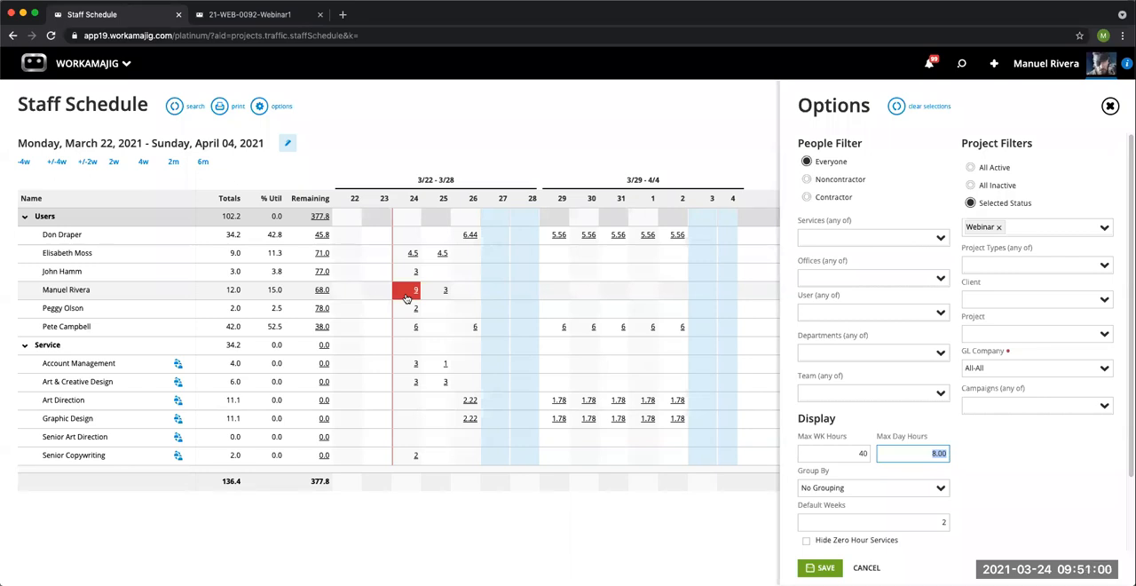
{"action": "left_click", "coordinate": [1109, 107]}
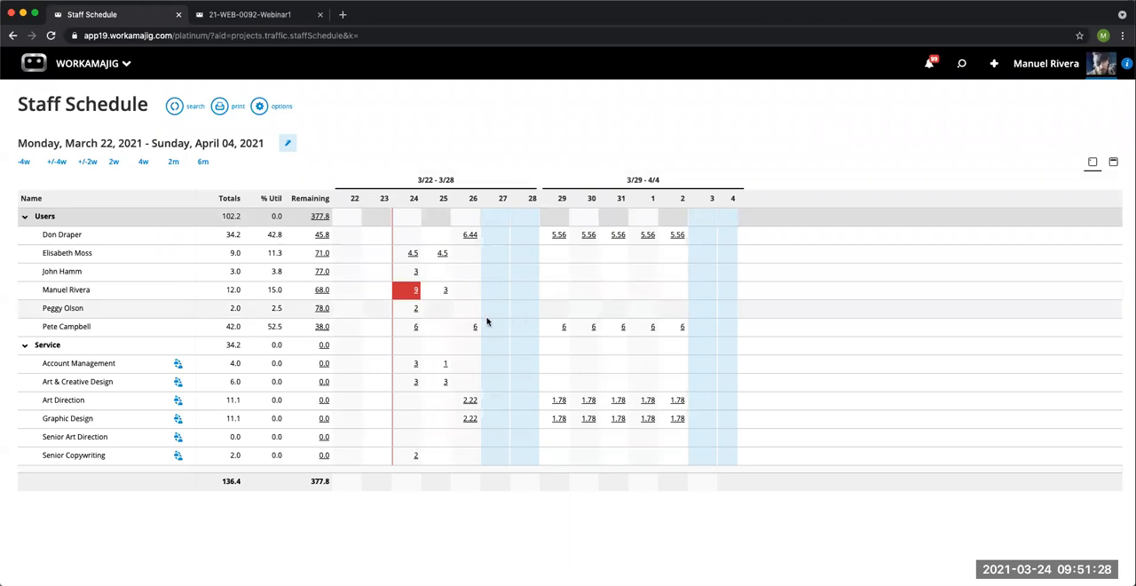
Step: Review the last listed user's task assignments for 3/24/2021, then open the same user's assignments for 3/29/2021
{"action": "left_click", "coordinate": [416, 330]}
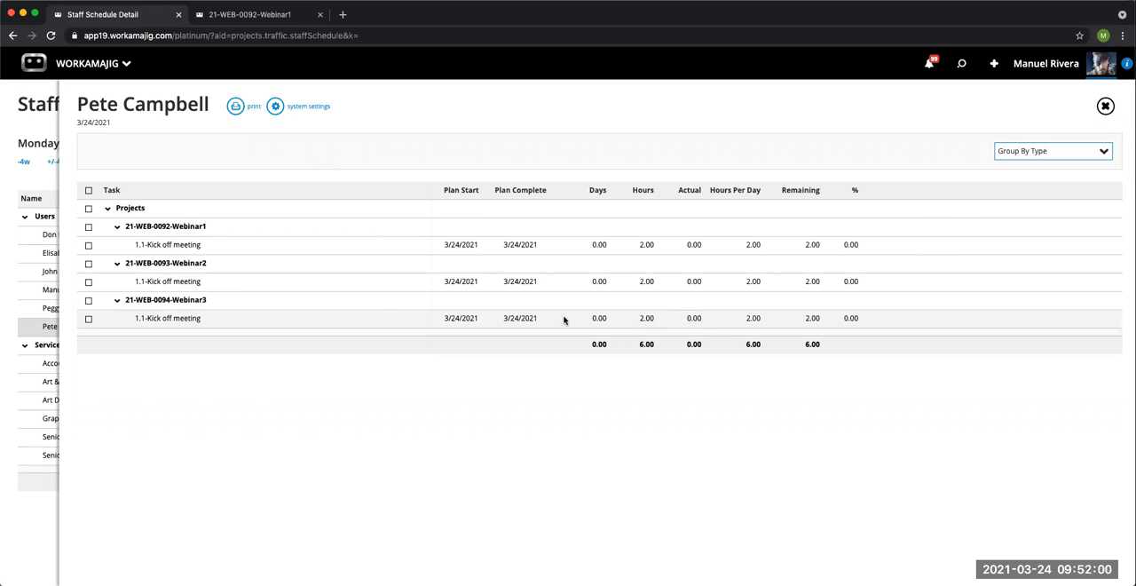
{"action": "left_click", "coordinate": [1104, 106]}
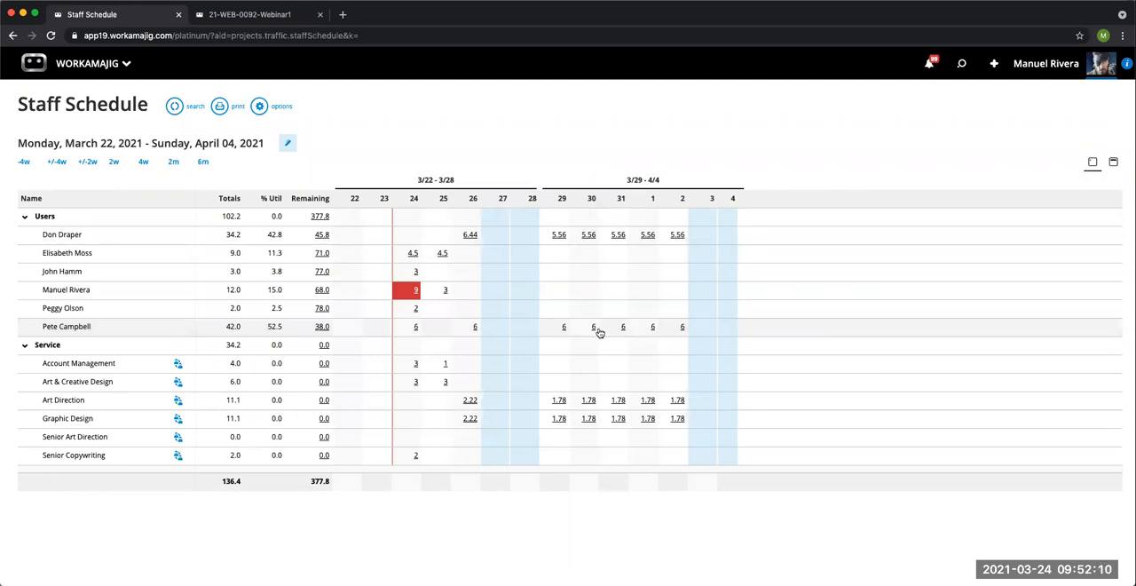
{"action": "left_click", "coordinate": [563, 328]}
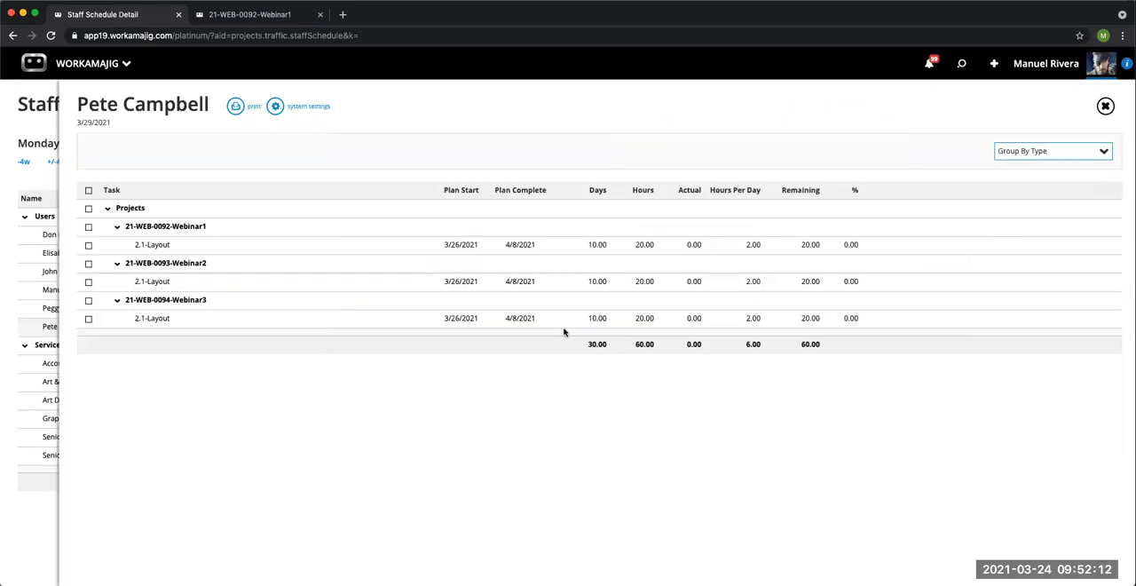
Step: Open the 2.1-Layout task of 21-WEB-0094-Webinar3, view the assignment's plan and actual date fields, and show its weekly assignment buckets
{"action": "left_click", "coordinate": [583, 323]}
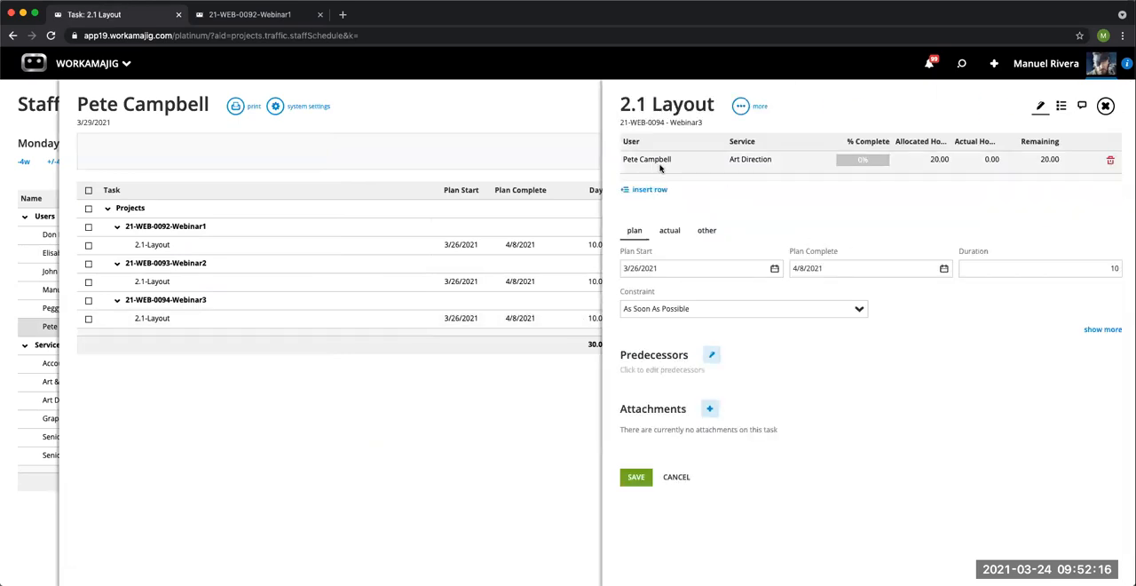
{"action": "left_click", "coordinate": [659, 165]}
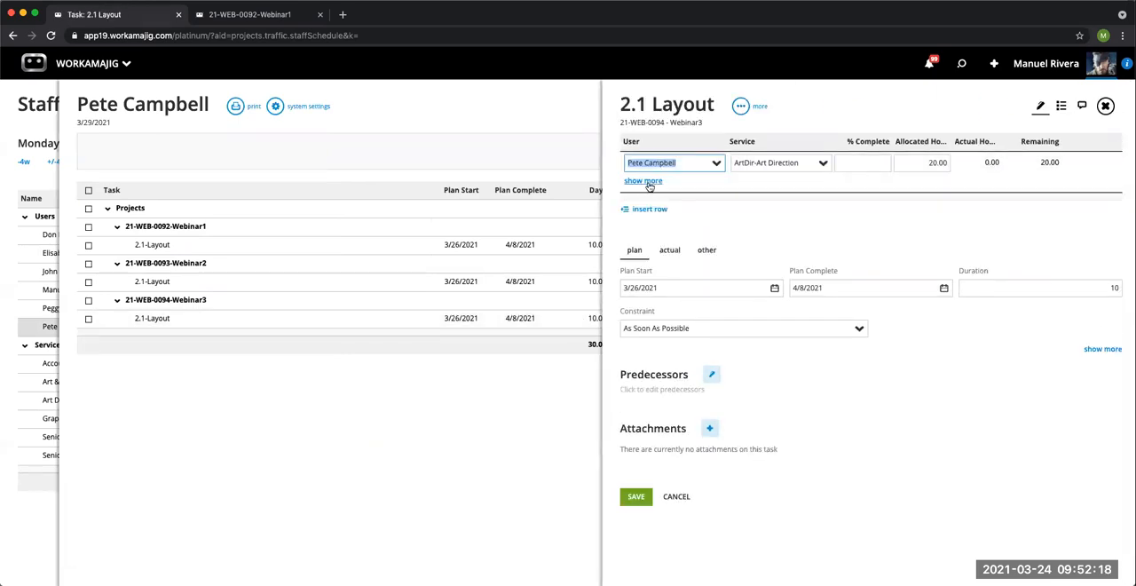
{"action": "left_click", "coordinate": [645, 182]}
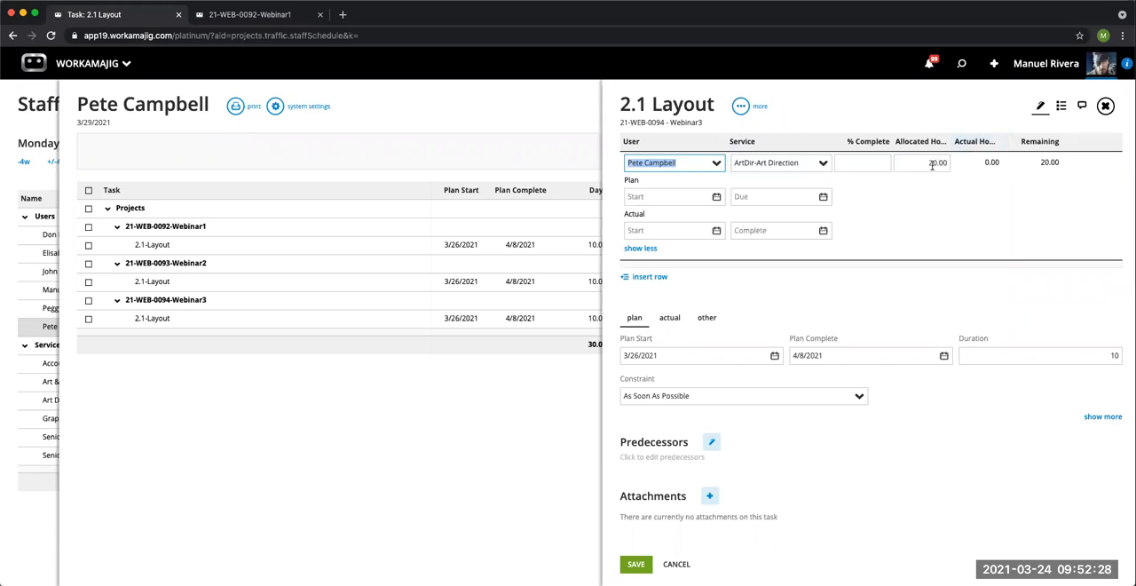
{"action": "left_click", "coordinate": [740, 107]}
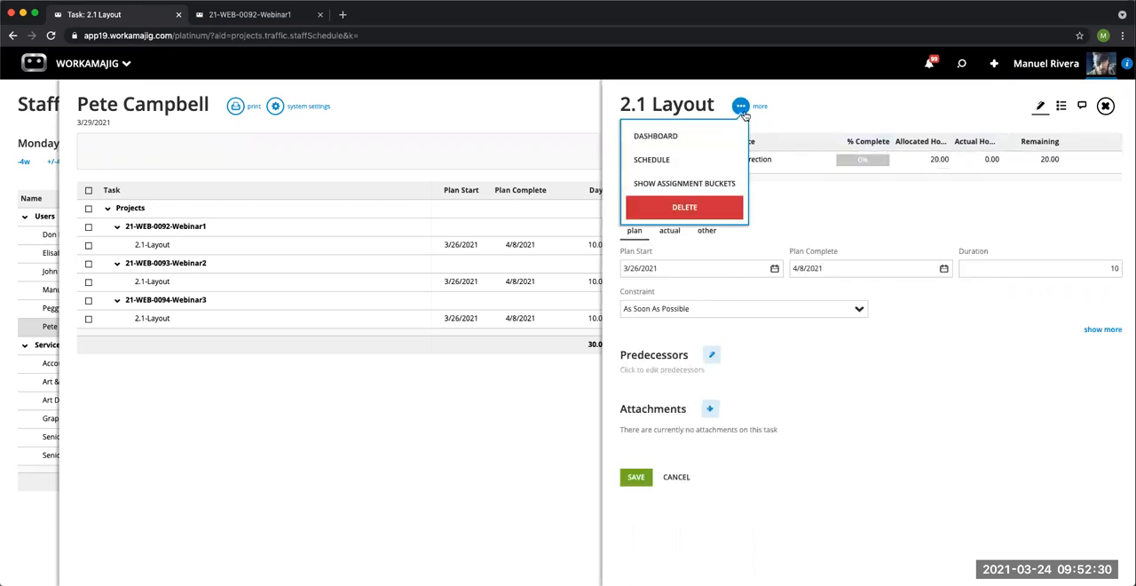
{"action": "left_click", "coordinate": [726, 184]}
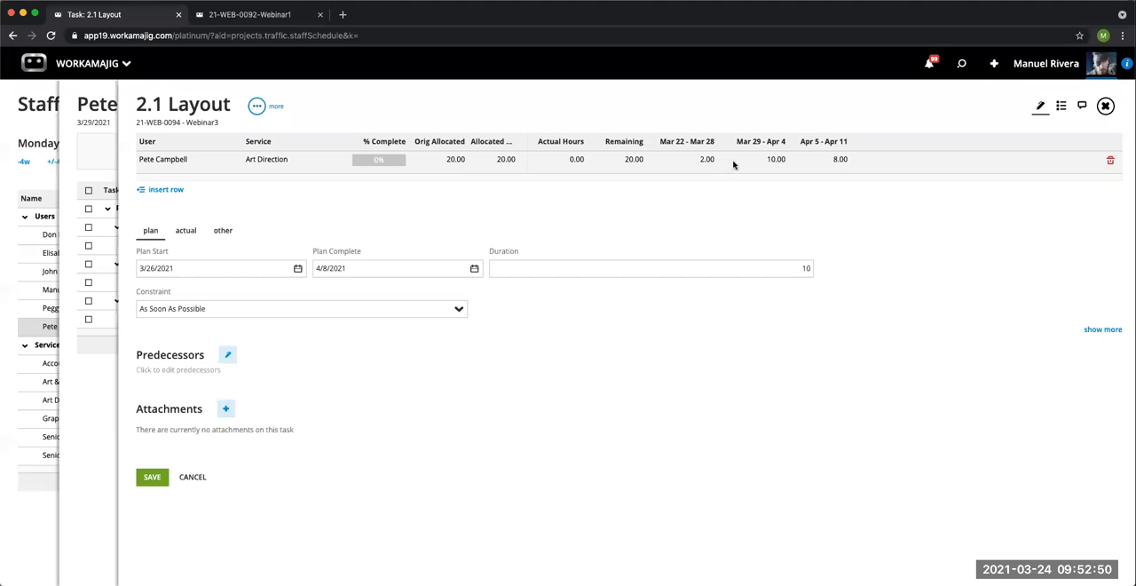
Step: Try to reallocate the Webinar3 Layout assignment to 6 hours for Mar 29 - Apr 4 and 12 hours for Apr 5 - Apr 11
{"action": "left_click", "coordinate": [780, 159]}
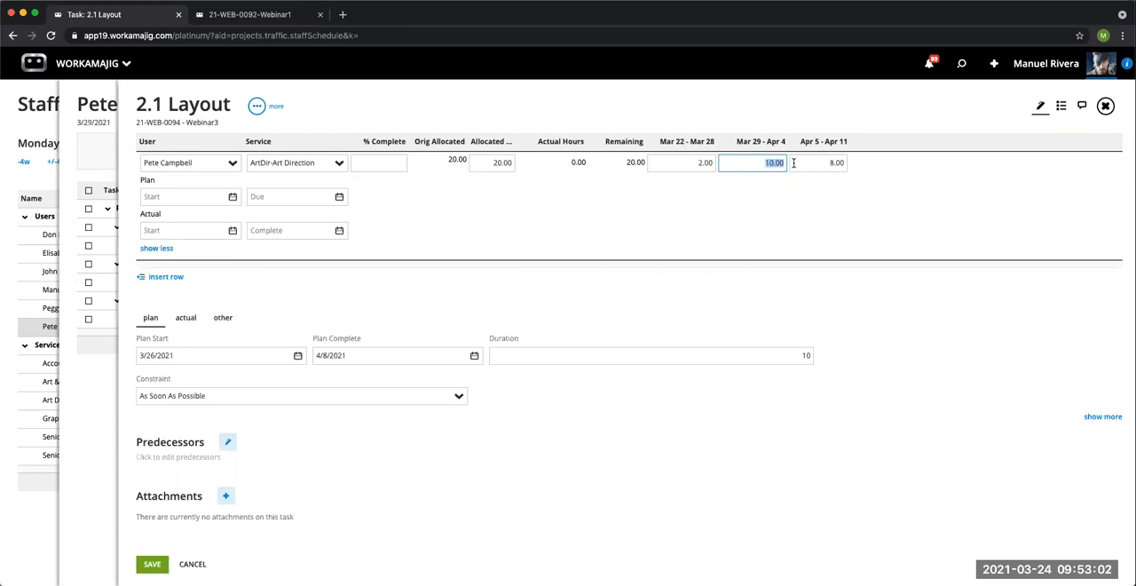
{"action": "type", "text": "6"}
{"action": "left_click", "coordinate": [823, 165]}
{"action": "type", "text": "12"}
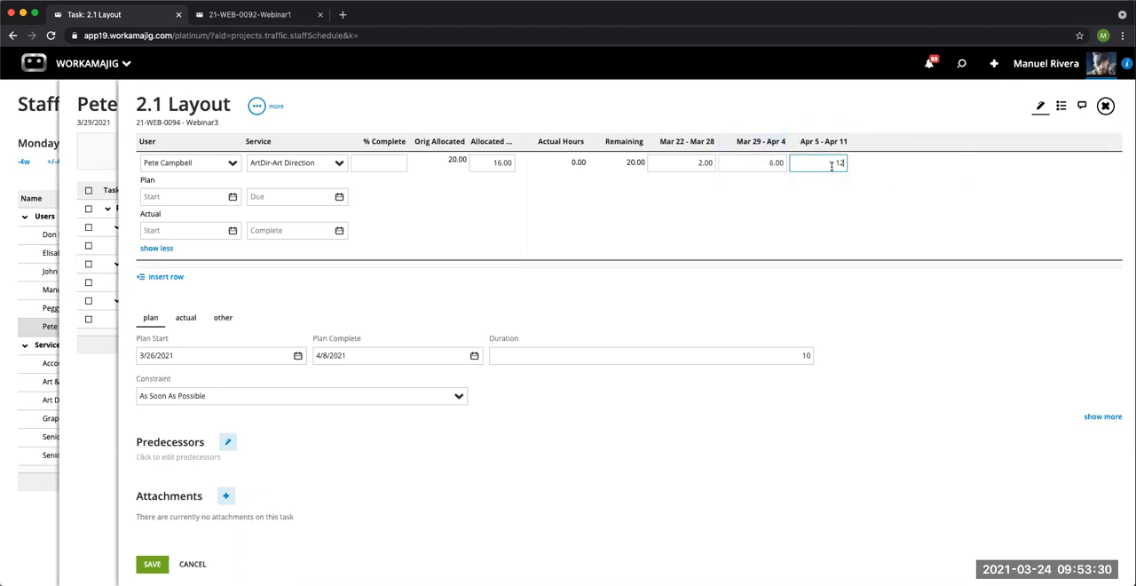
{"action": "left_click", "coordinate": [836, 113]}
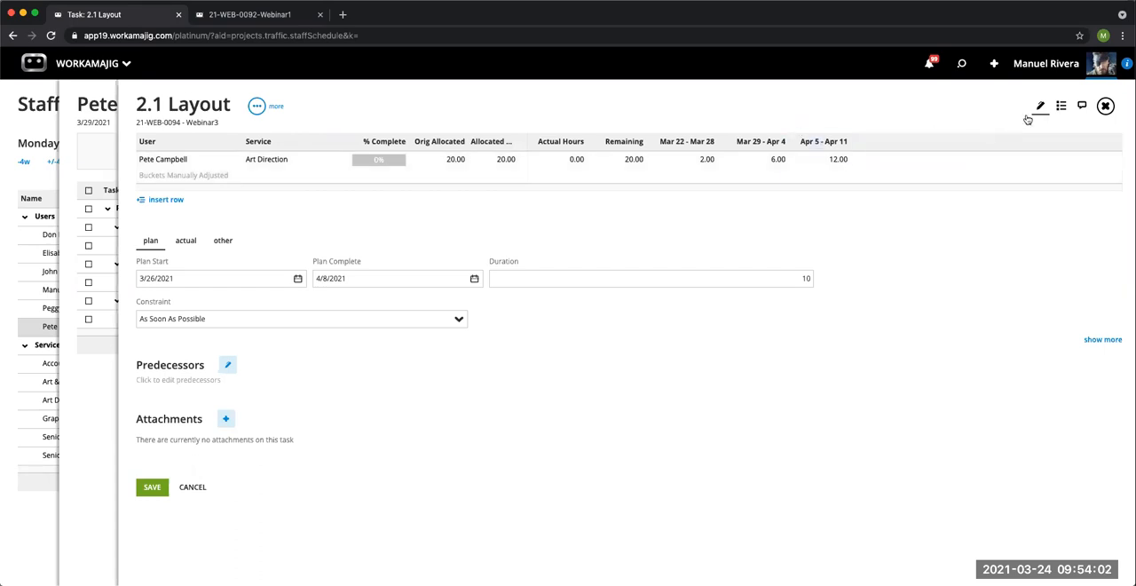
{"action": "left_click", "coordinate": [1106, 106]}
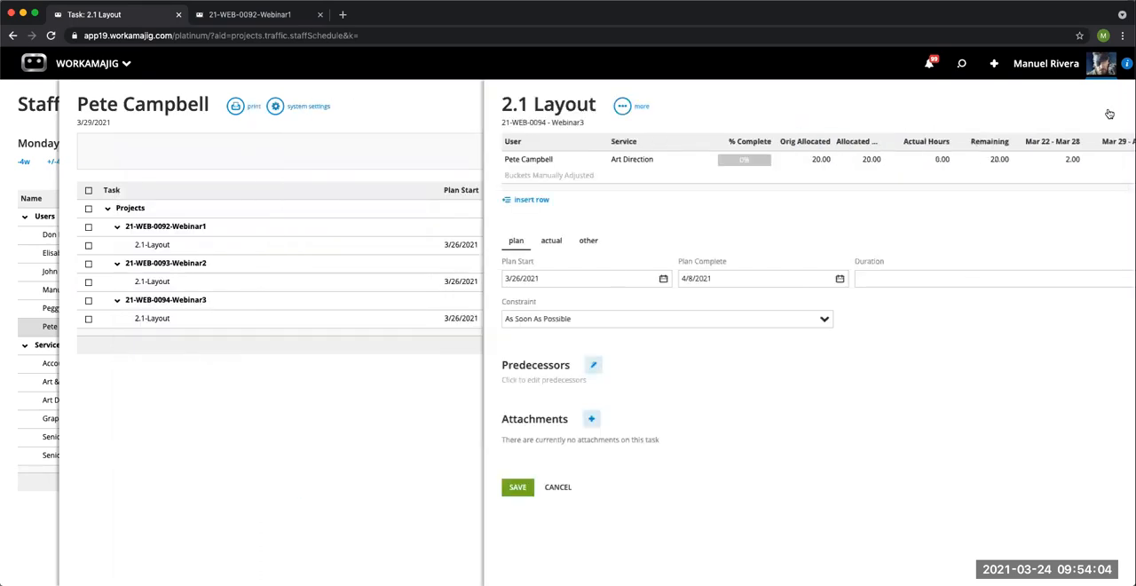
{"action": "left_click", "coordinate": [1105, 107]}
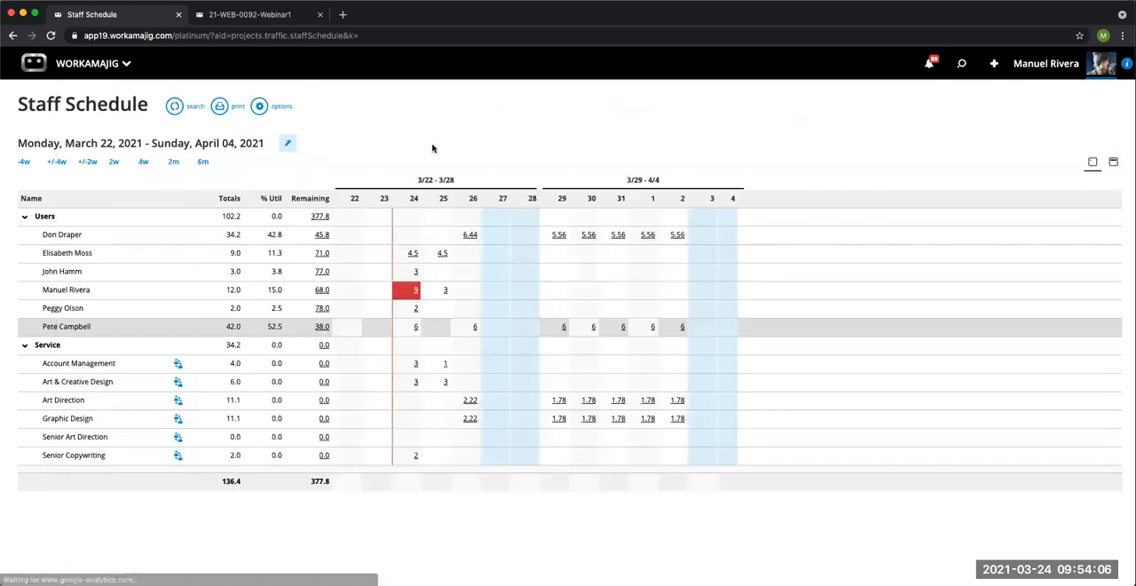
{"action": "left_click", "coordinate": [175, 107]}
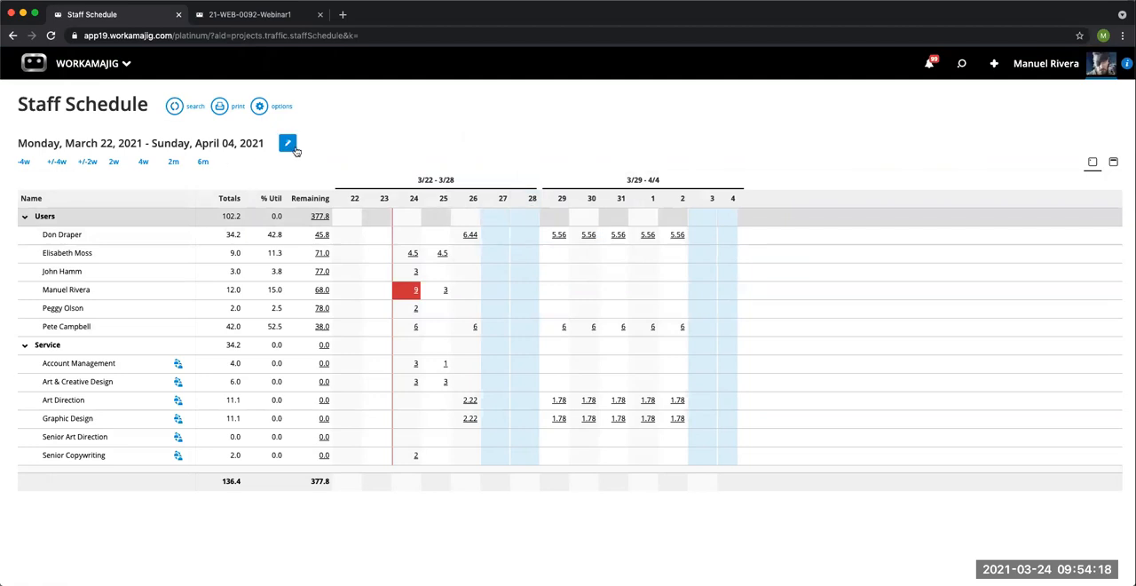
Step: Extend the Staff Schedule date range to end on 4/11/2021
{"action": "left_click", "coordinate": [287, 143]}
{"action": "left_click", "coordinate": [1113, 193]}
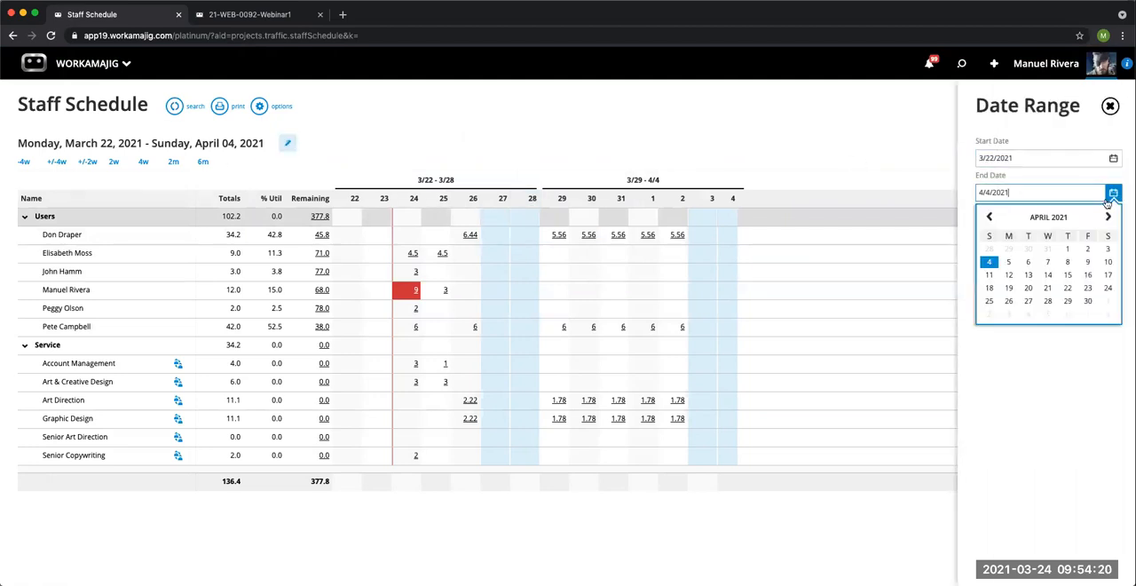
{"action": "left_click", "coordinate": [989, 274]}
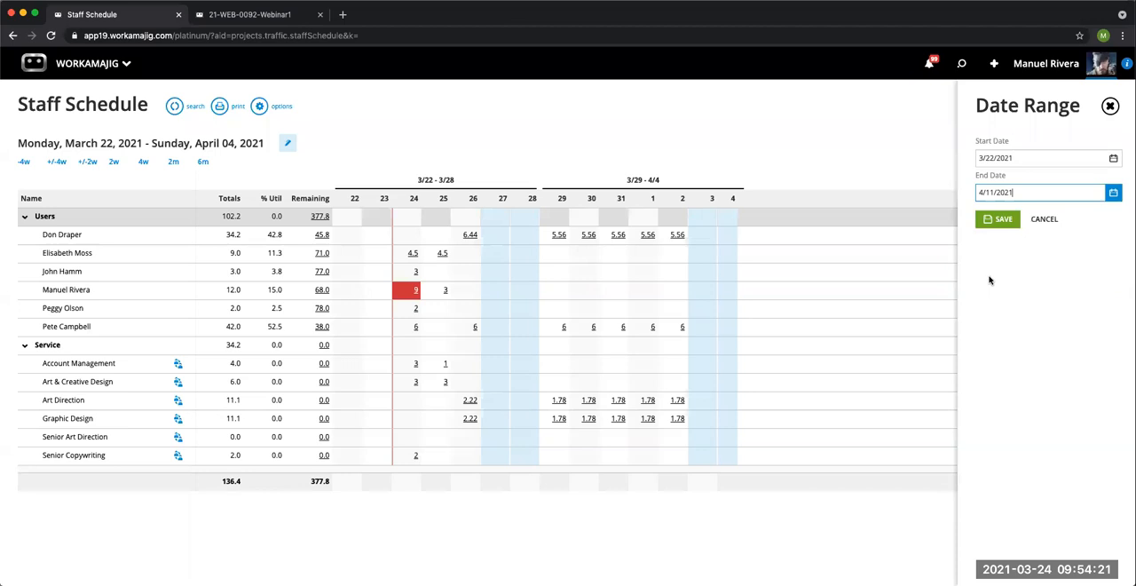
{"action": "left_click", "coordinate": [1000, 223]}
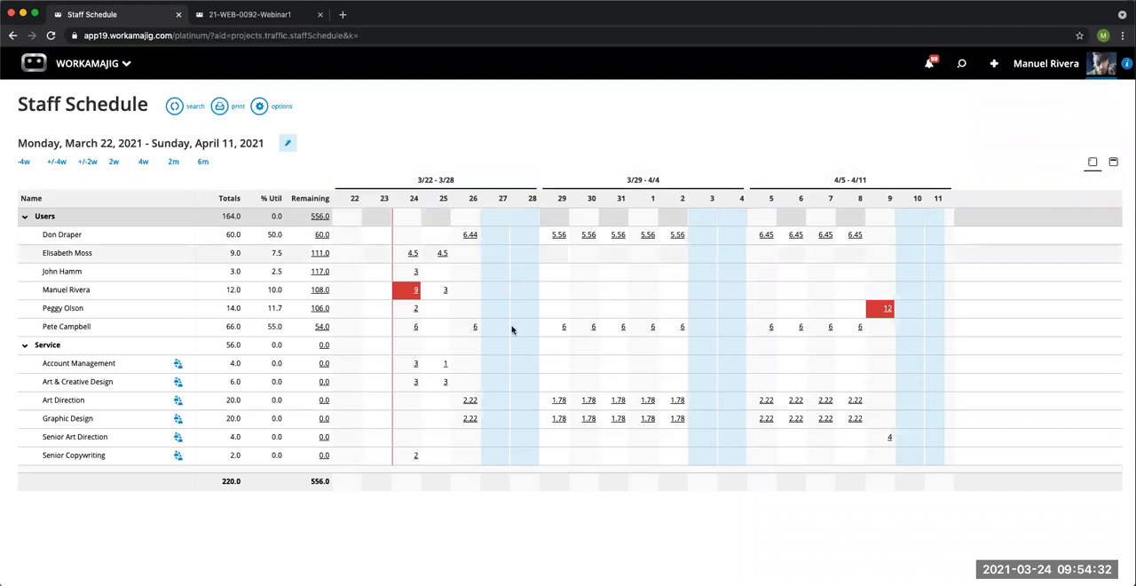
Step: Open the last listed user's 3/31/2021 assignments and show the assignment buckets of 21-WEB-0094-Webinar3's 2.1-Layout task
{"action": "left_click", "coordinate": [621, 331]}
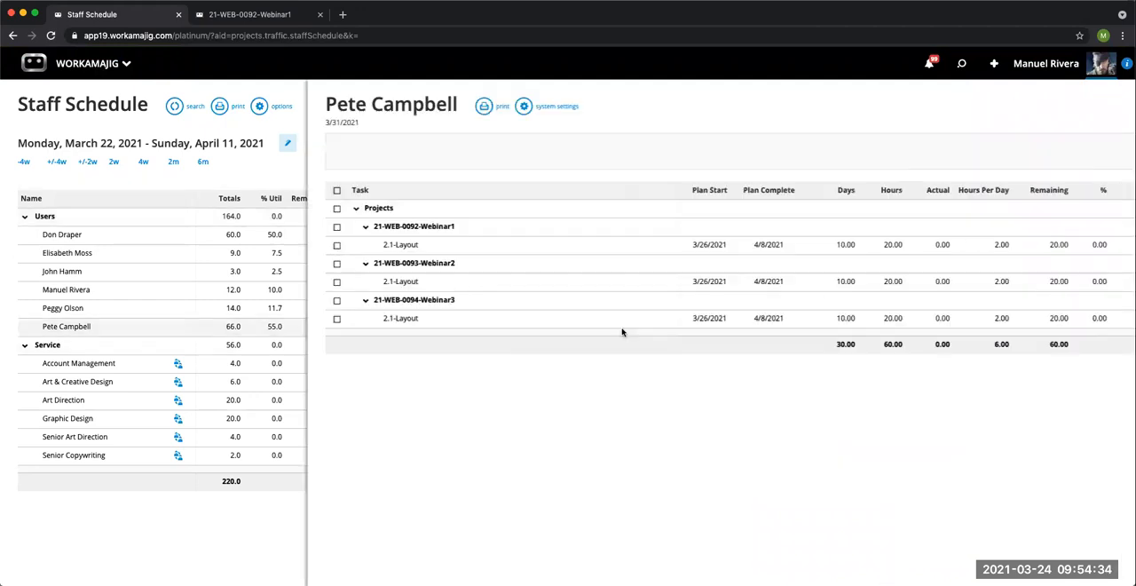
{"action": "left_click", "coordinate": [616, 325]}
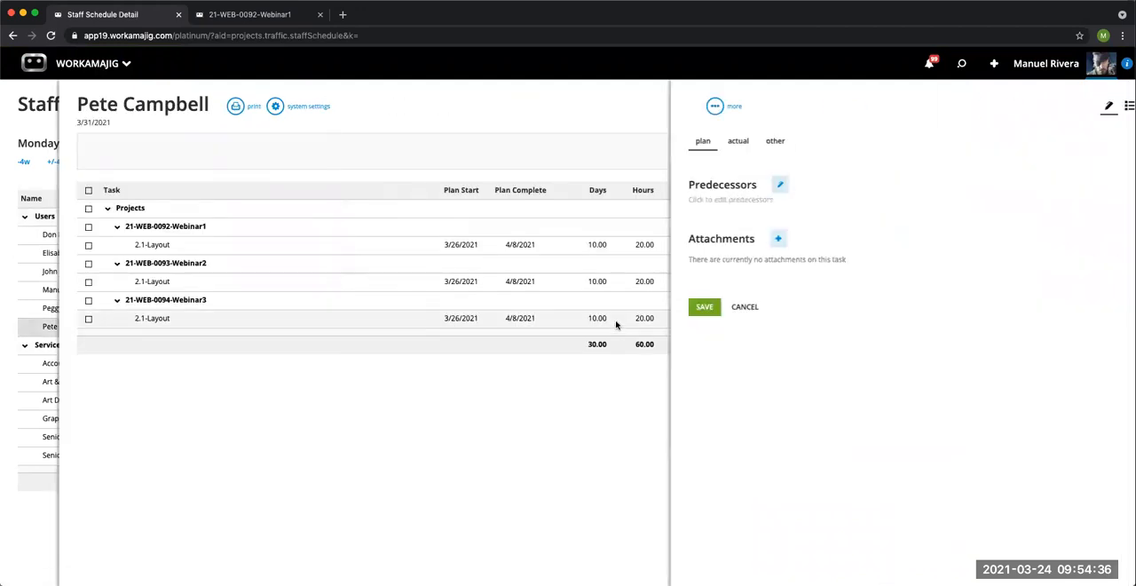
{"action": "left_click", "coordinate": [665, 175]}
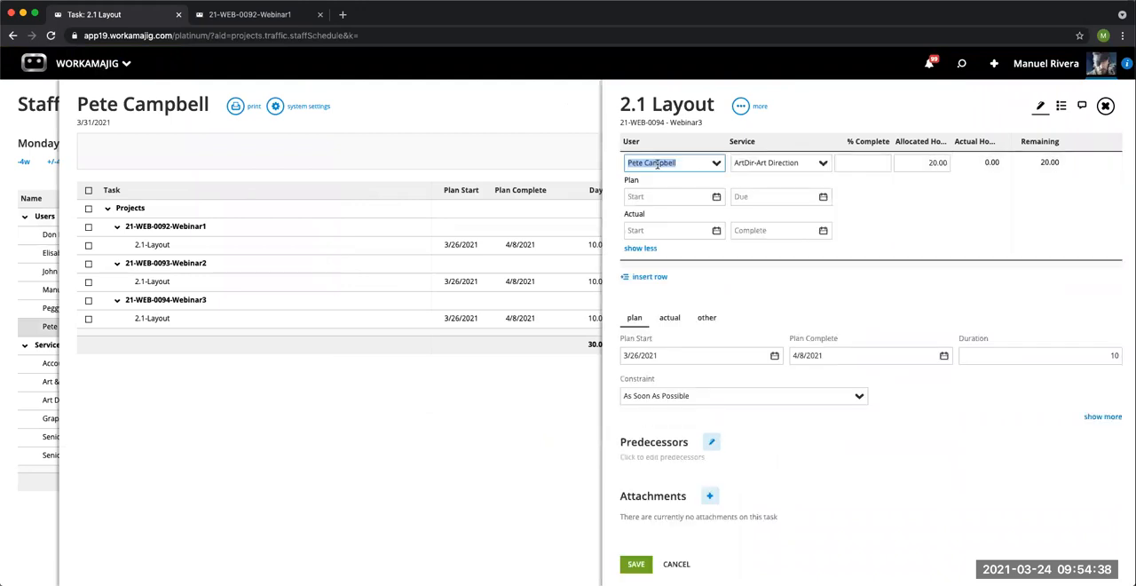
{"action": "left_click", "coordinate": [740, 105]}
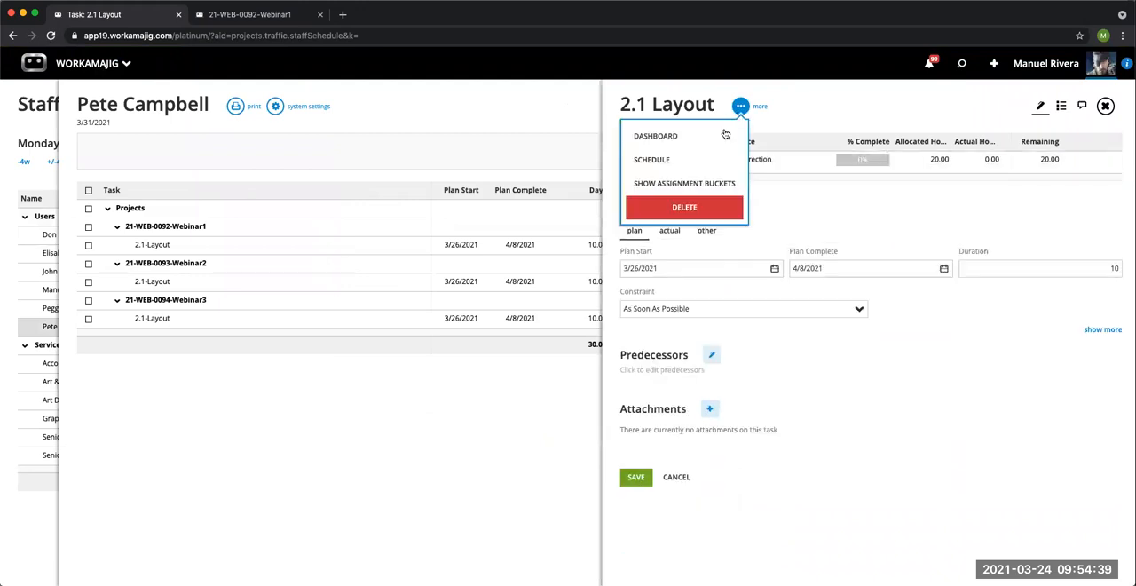
{"action": "left_click", "coordinate": [706, 183]}
Step: Set the Layout assignment's hours to 6 for Mar 29 - Apr 4 and 12 for Apr 5 - Apr 11, and save the task
{"action": "left_click", "coordinate": [776, 161]}
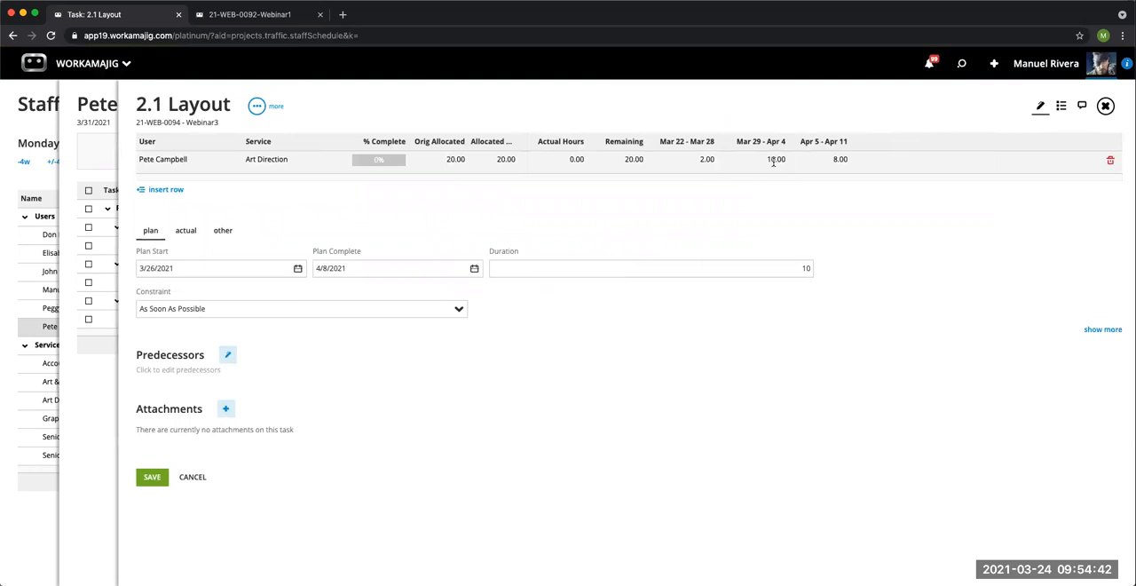
{"action": "type", "text": "6"}
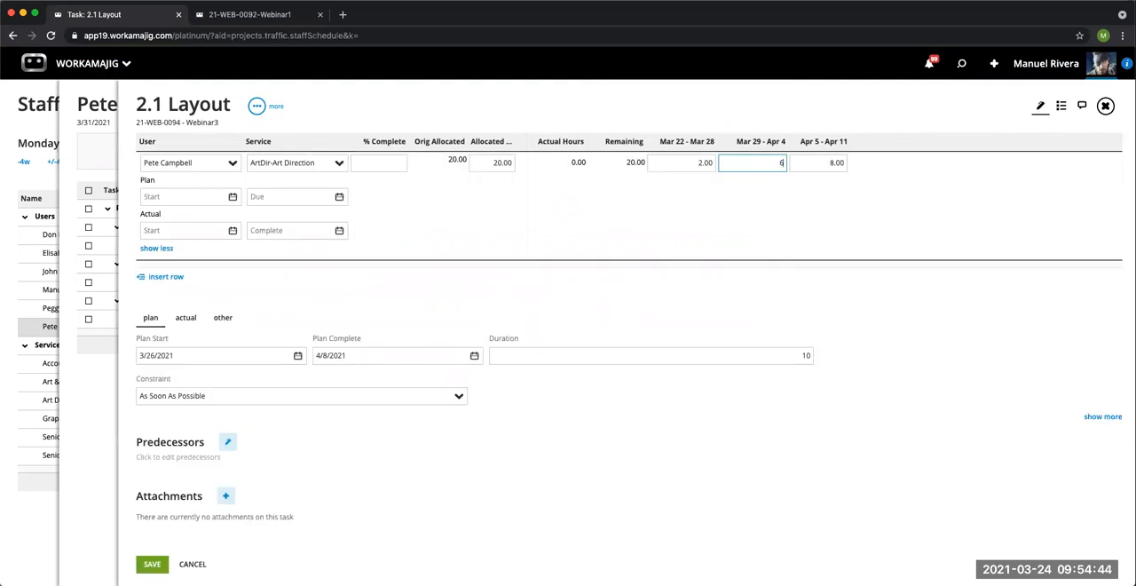
{"action": "key", "text": "Tab"}
{"action": "type", "text": "12"}
{"action": "left_click", "coordinate": [756, 277]}
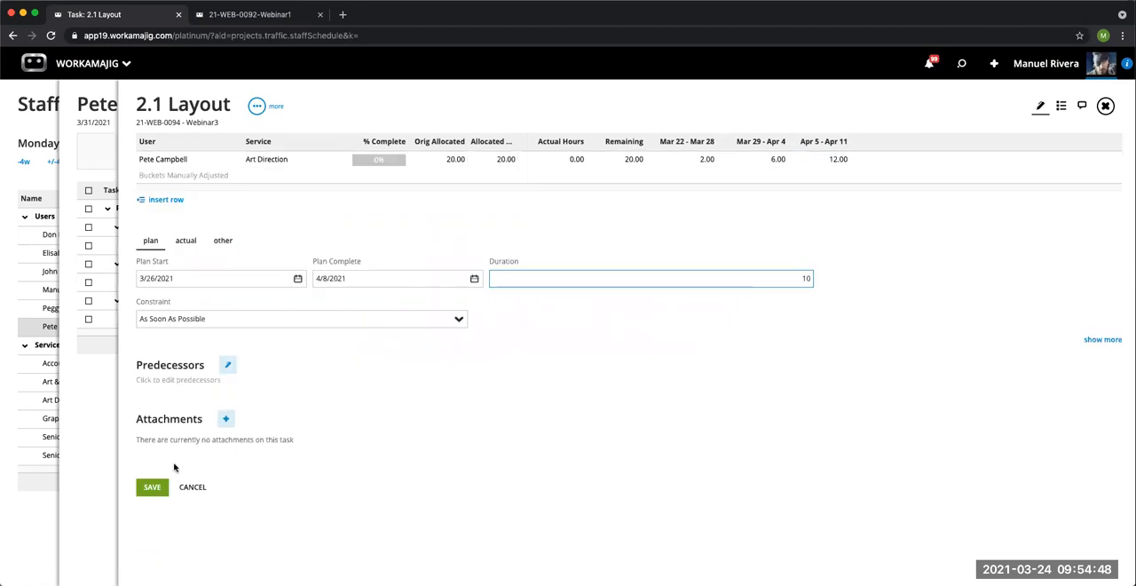
{"action": "left_click", "coordinate": [151, 488]}
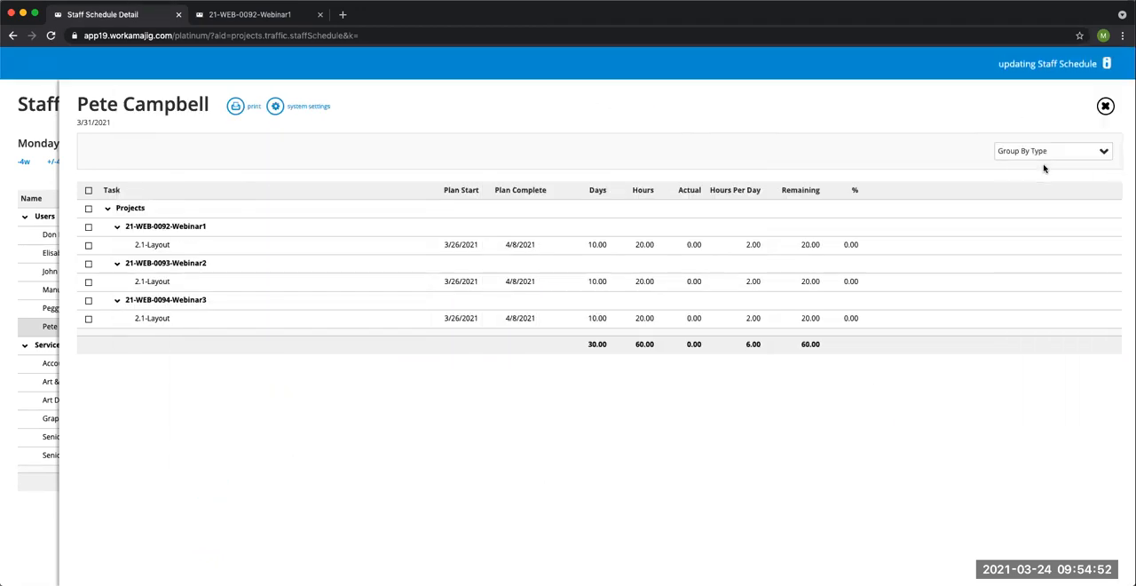
{"action": "left_click", "coordinate": [1105, 107]}
Step: Reload the Staff Schedule and set its date range end to 4/11/2021
{"action": "left_click", "coordinate": [50, 35]}
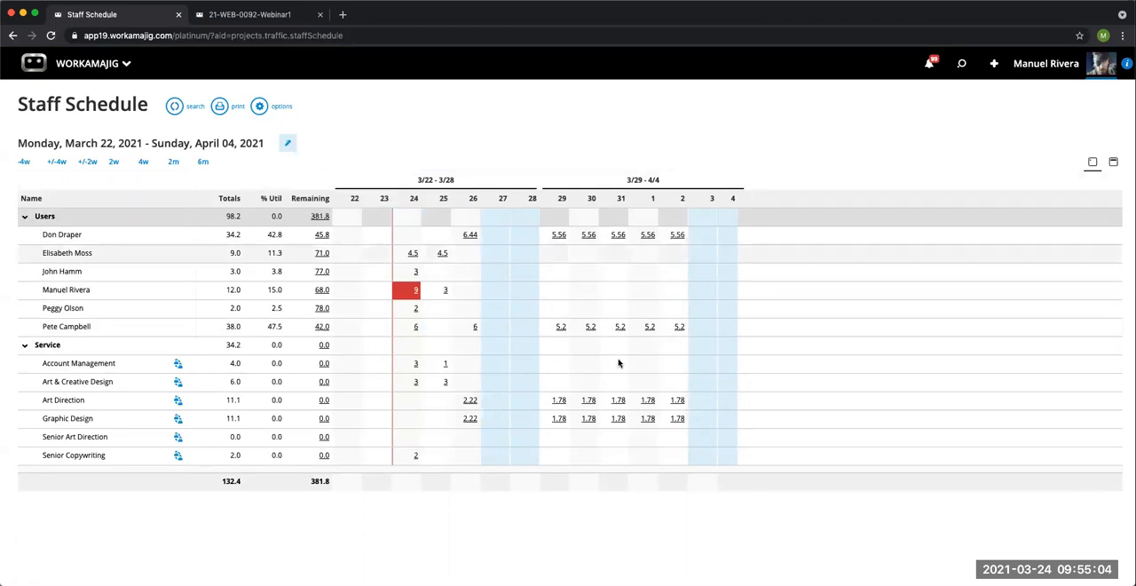
{"action": "left_click", "coordinate": [287, 145]}
{"action": "left_click", "coordinate": [1112, 189]}
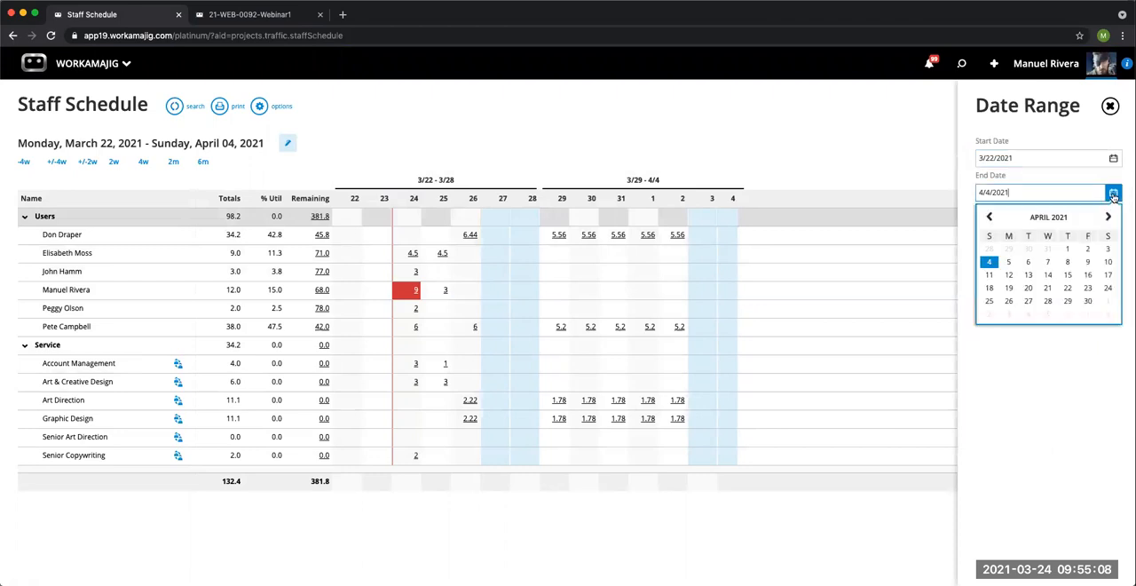
{"action": "left_click", "coordinate": [992, 274]}
{"action": "left_click", "coordinate": [1000, 221]}
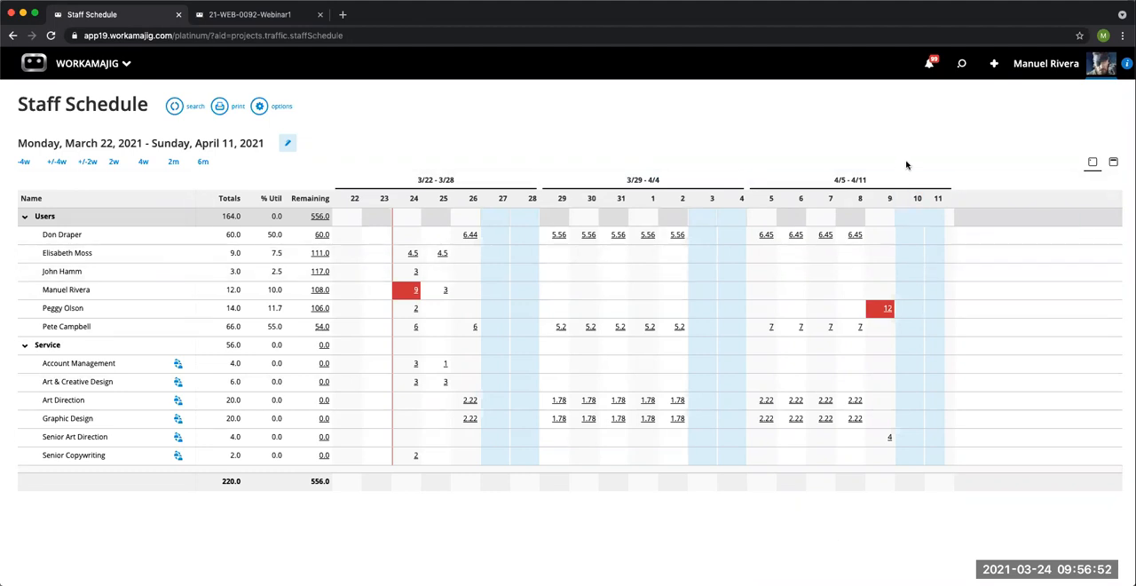
Step: Review the task assignments behind the overbooked user's hours on 3/24/2021, then close the details
{"action": "left_click", "coordinate": [414, 291]}
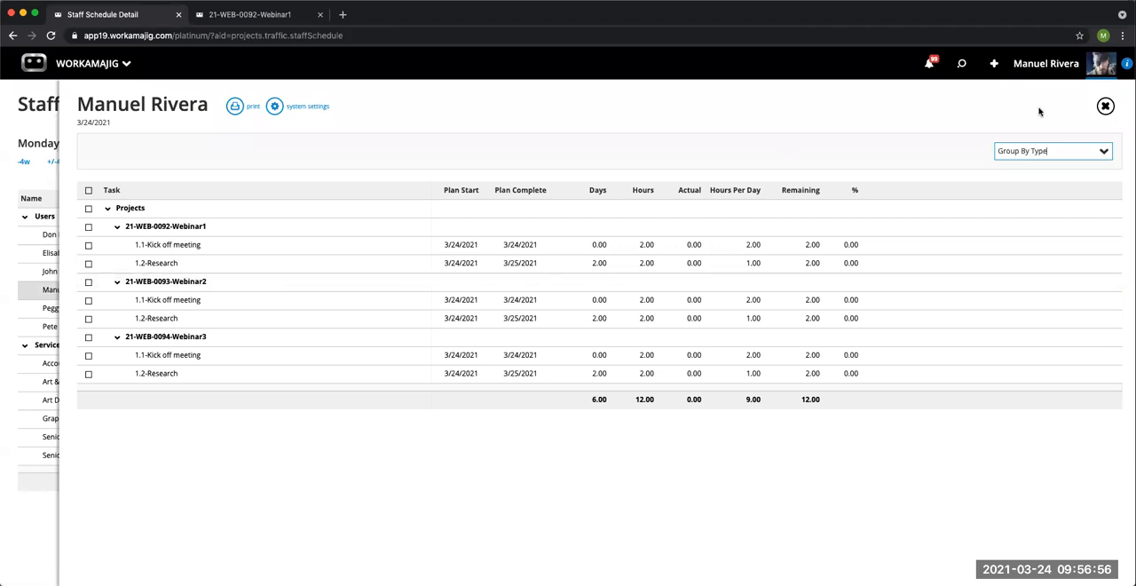
{"action": "left_click", "coordinate": [1104, 106]}
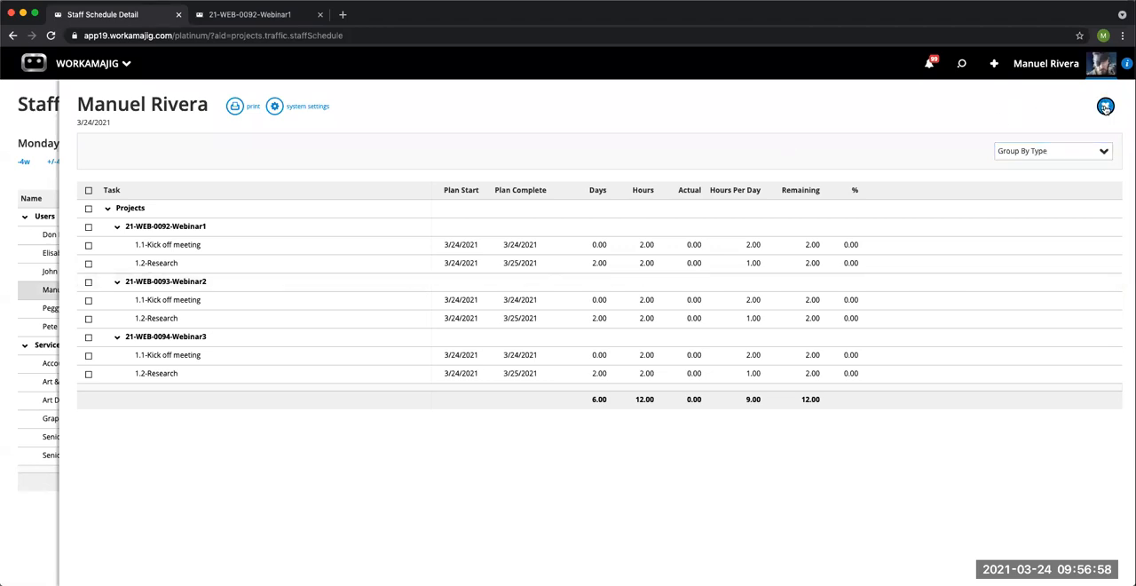
{"action": "left_click", "coordinate": [992, 69]}
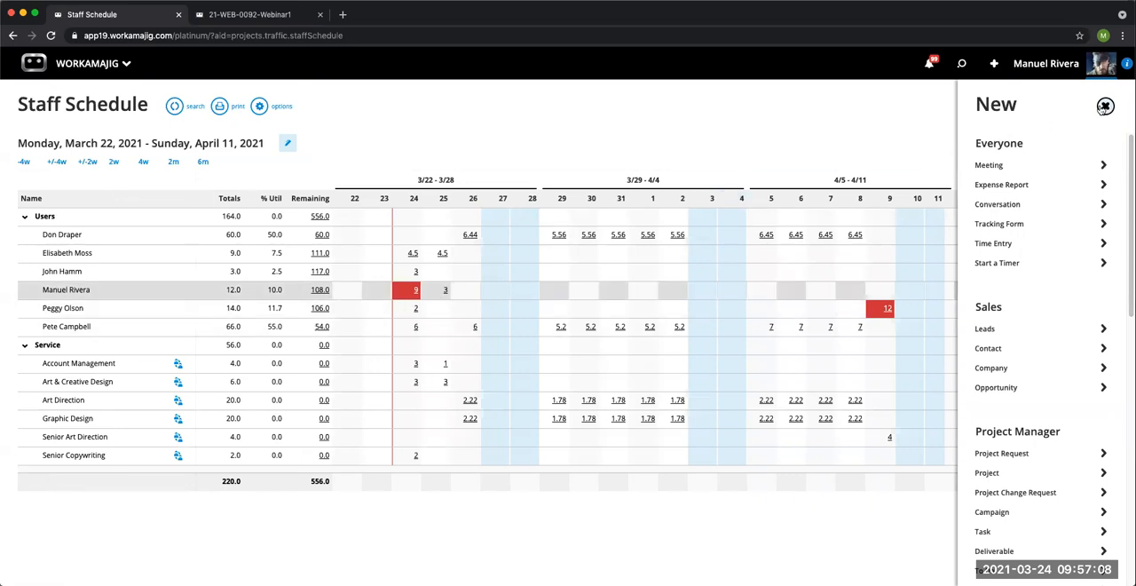
{"action": "left_click", "coordinate": [1105, 106]}
Step: Leave the 21-WEB-0092 project, open the creatives' Today page, and filter its tasks by "web"
{"action": "left_click", "coordinate": [271, 18]}
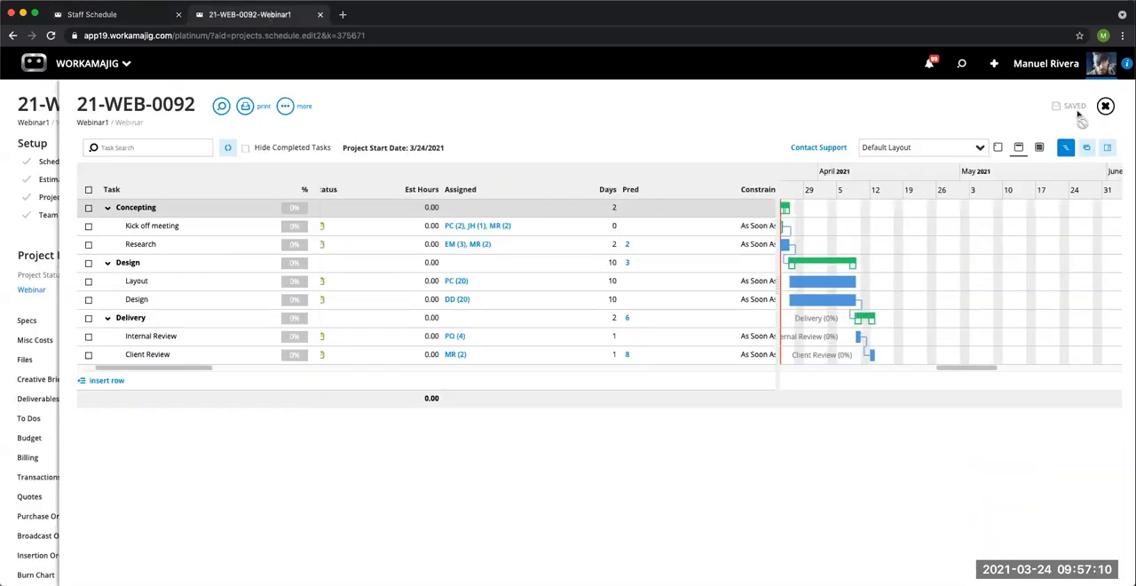
{"action": "left_click", "coordinate": [1104, 107]}
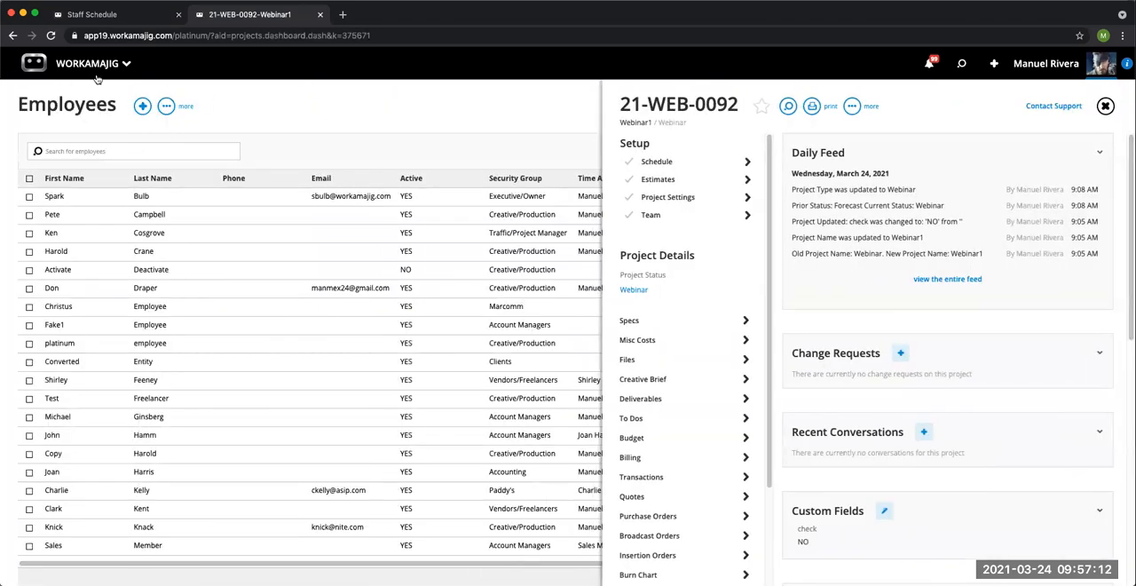
{"action": "left_click", "coordinate": [87, 63]}
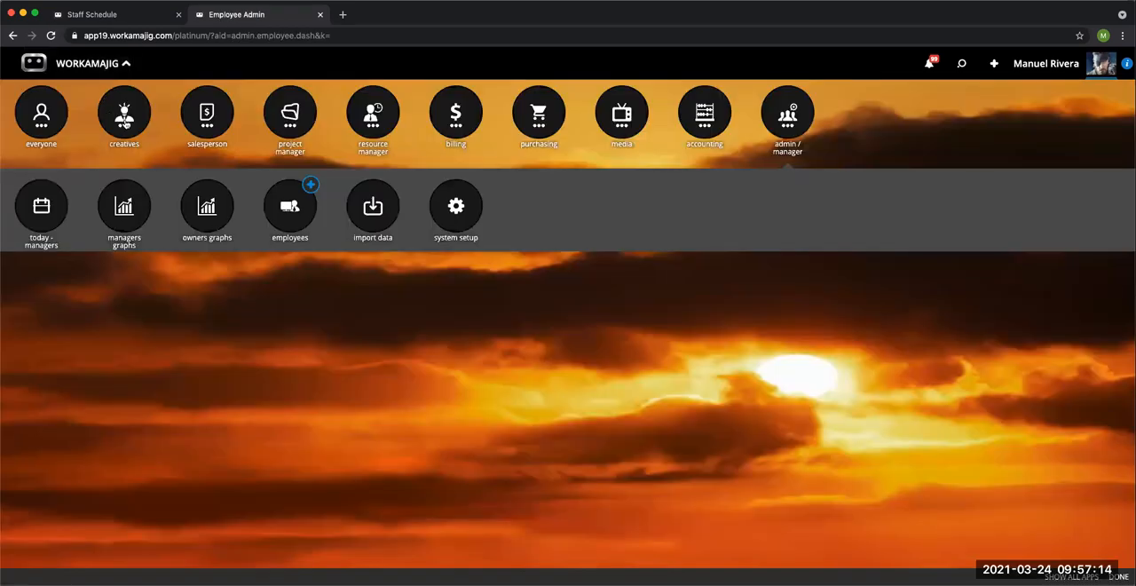
{"action": "left_click", "coordinate": [127, 121]}
{"action": "left_click", "coordinate": [41, 212]}
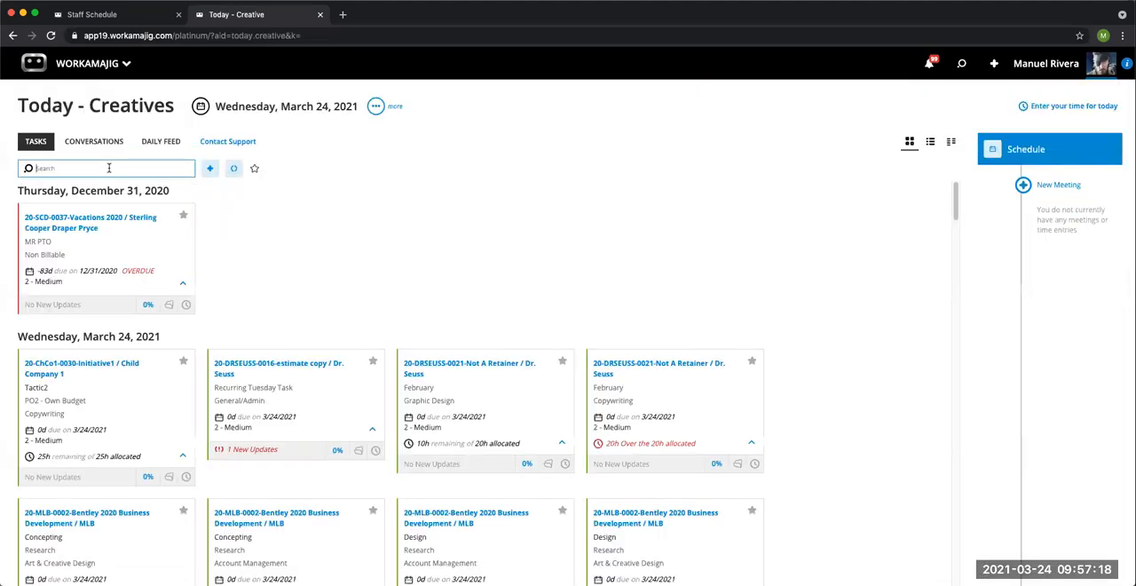
{"action": "type", "text": "web"}
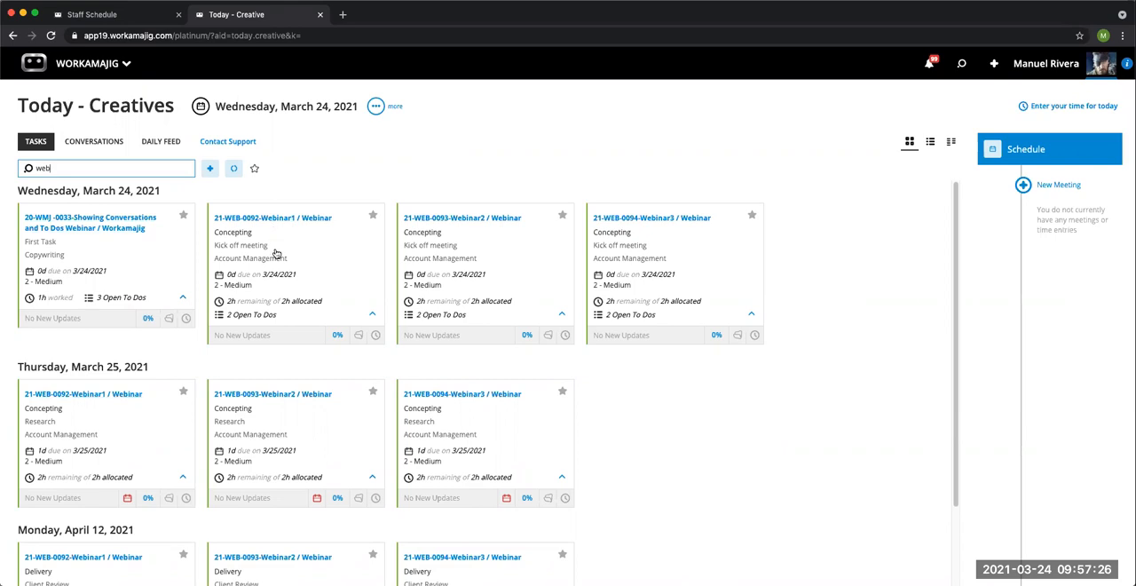
Step: Log a time entry of 1 hour on the Kick off meeting task of 21-WEB-0092-Webinar1
{"action": "left_click", "coordinate": [375, 337]}
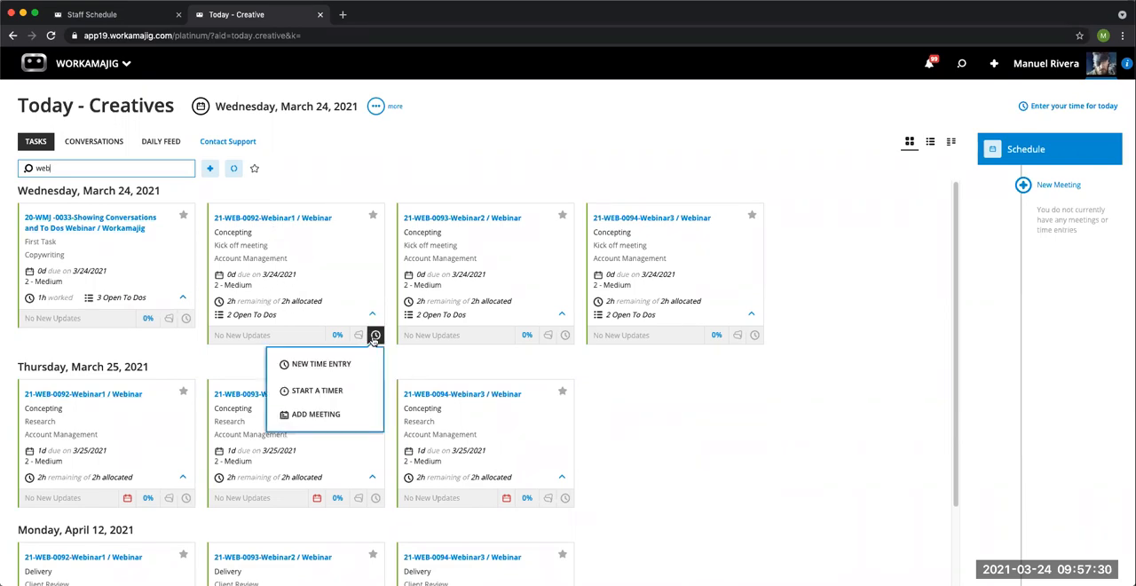
{"action": "left_click", "coordinate": [348, 366]}
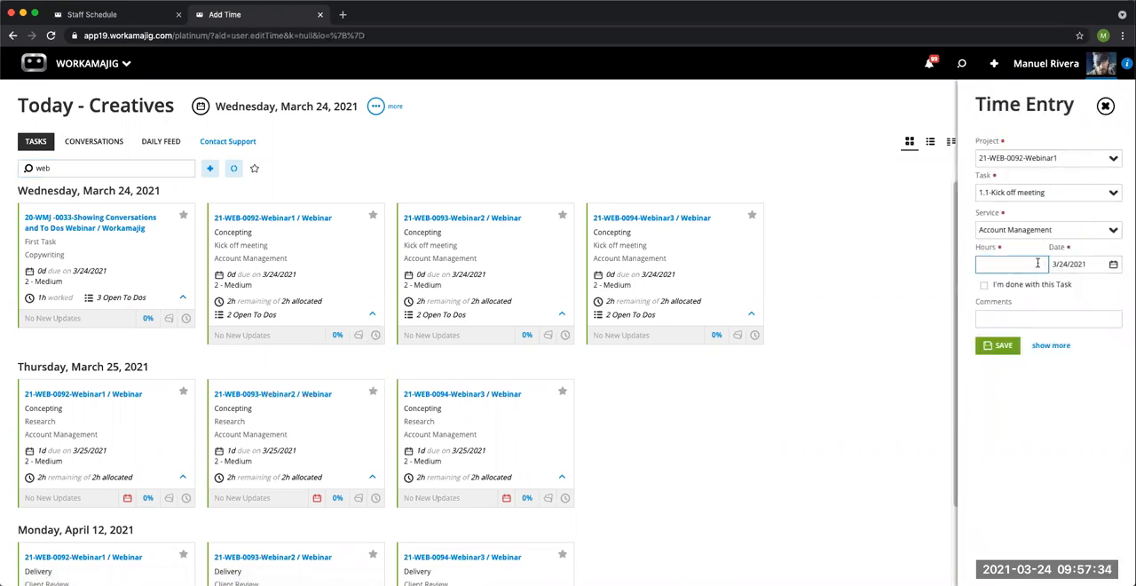
{"action": "type", "text": "2"}
{"action": "key", "text": "BackSpace"}
{"action": "type", "text": "1"}
{"action": "left_click", "coordinate": [1004, 352]}
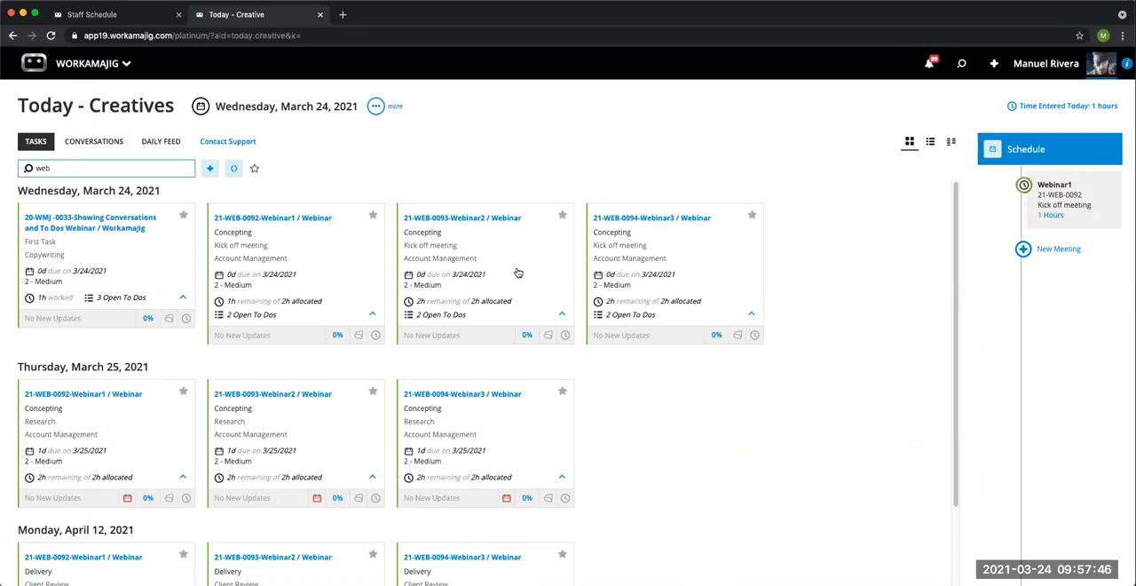
Step: Log 2 hours on the Kick off meeting of 21-WEB-0093-Webinar2 and mark the task done despite its open To Dos
{"action": "left_click", "coordinate": [565, 335]}
{"action": "left_click", "coordinate": [545, 363]}
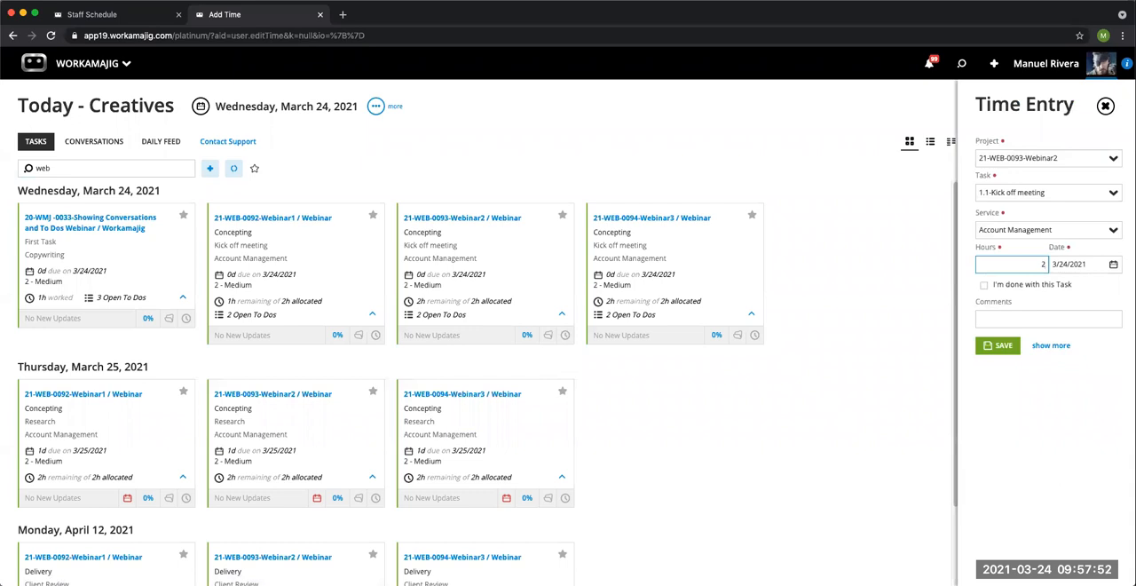
{"action": "left_click", "coordinate": [984, 285]}
{"action": "left_click", "coordinate": [1004, 345]}
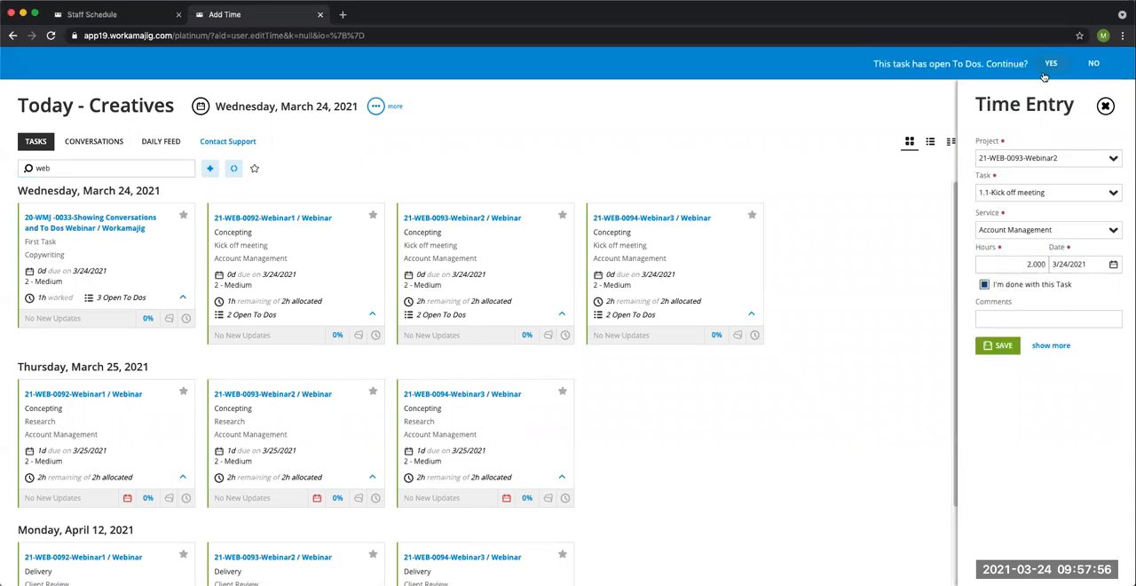
{"action": "left_click", "coordinate": [1051, 67]}
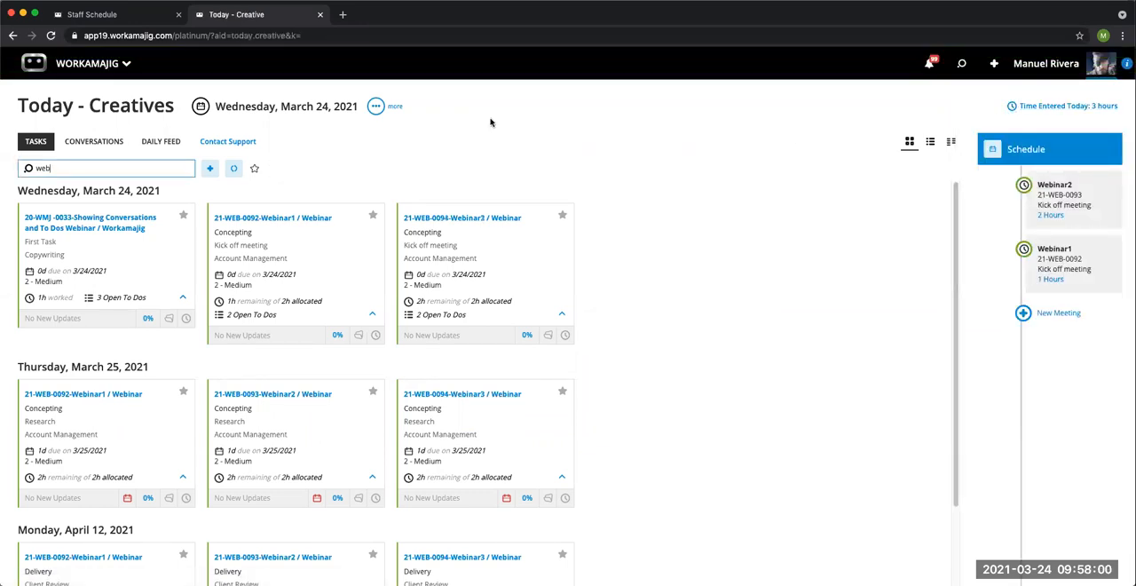
Step: Reload the Staff Schedule, review the overbooked user's assignments and time entries for 3/24/2021, and close the details
{"action": "left_click", "coordinate": [146, 19]}
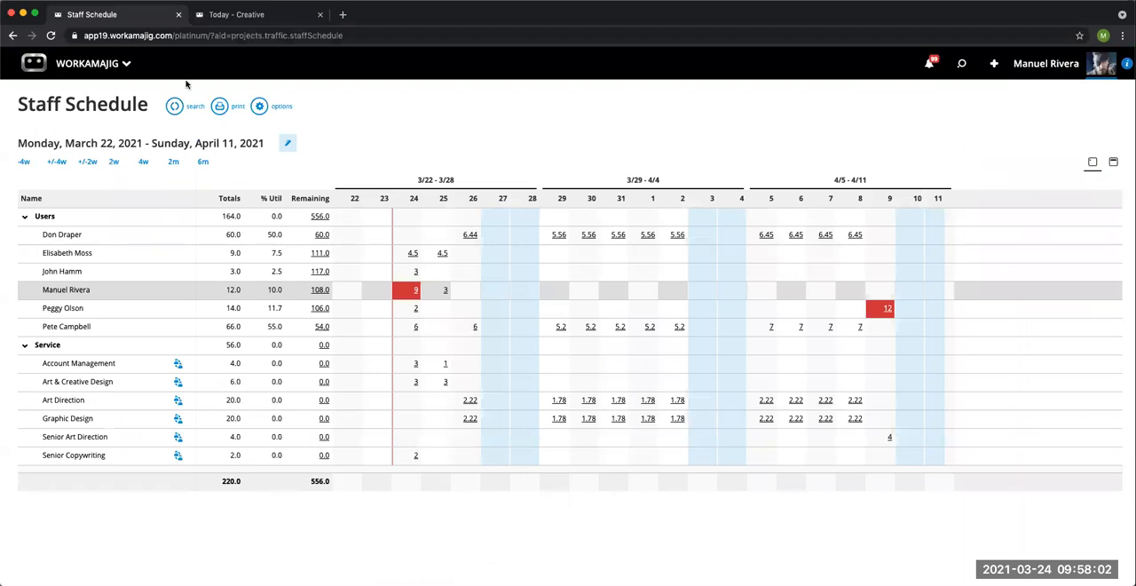
{"action": "left_click", "coordinate": [51, 36]}
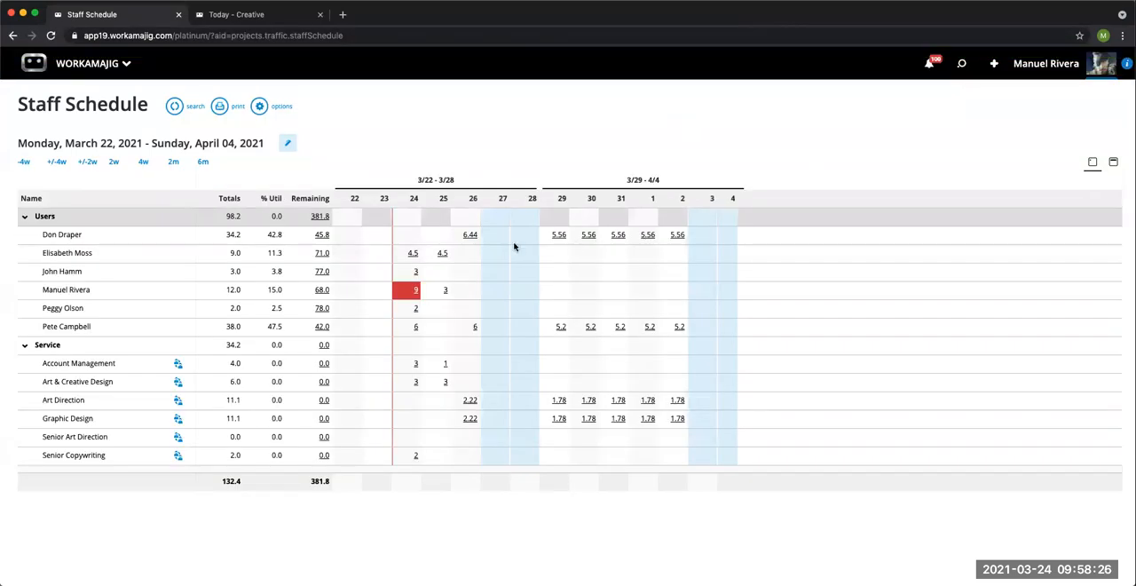
{"action": "left_click", "coordinate": [415, 294]}
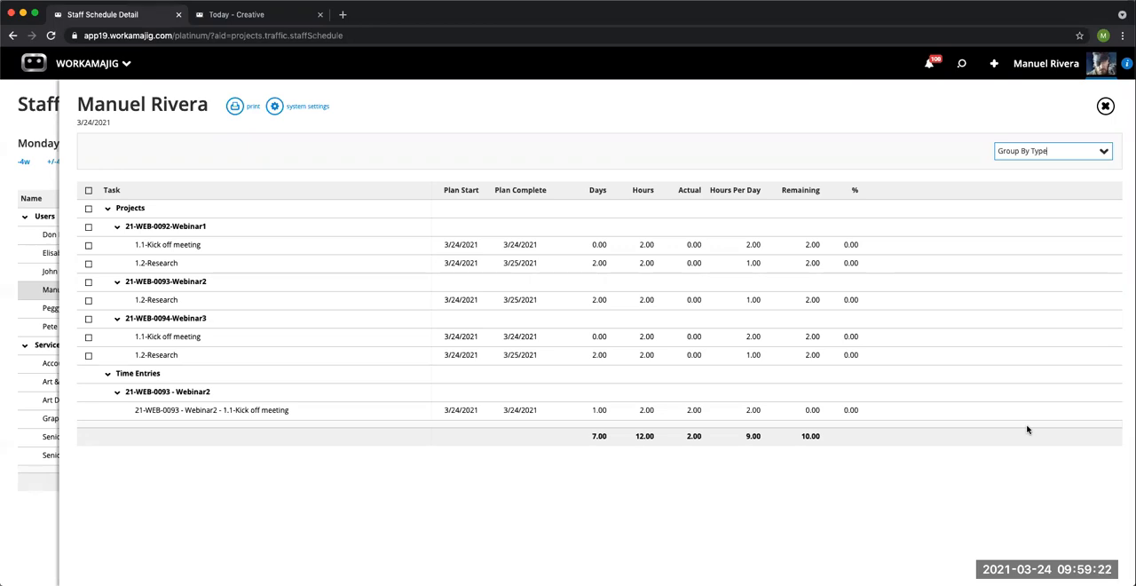
{"action": "left_click", "coordinate": [1105, 106]}
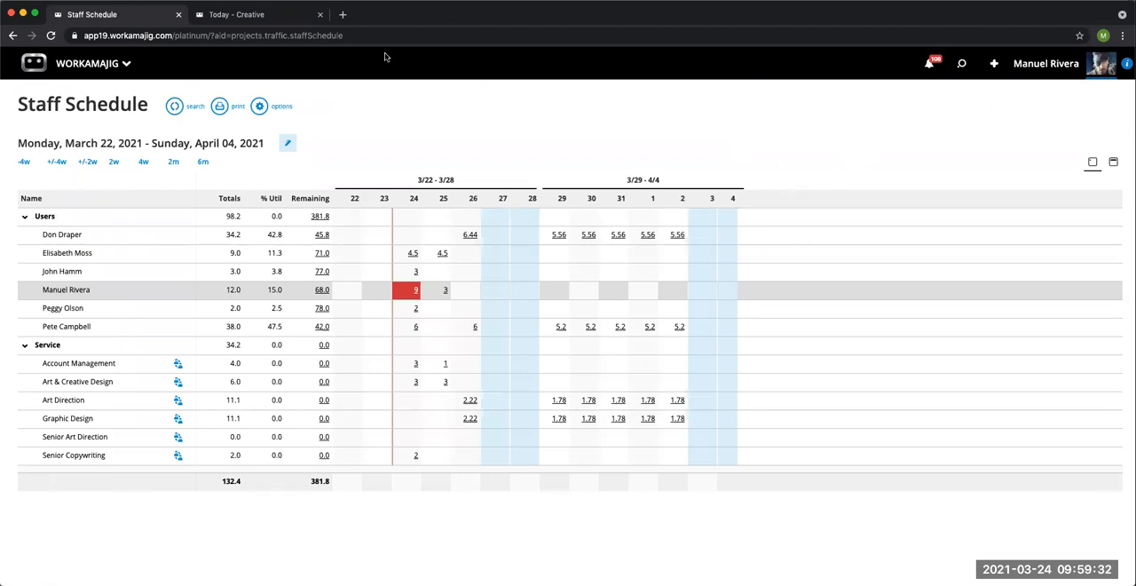
Step: Return to the creatives' Today page and open the schedule of the recent project 21-WEB-0092 - Webinar1
{"action": "left_click", "coordinate": [277, 21]}
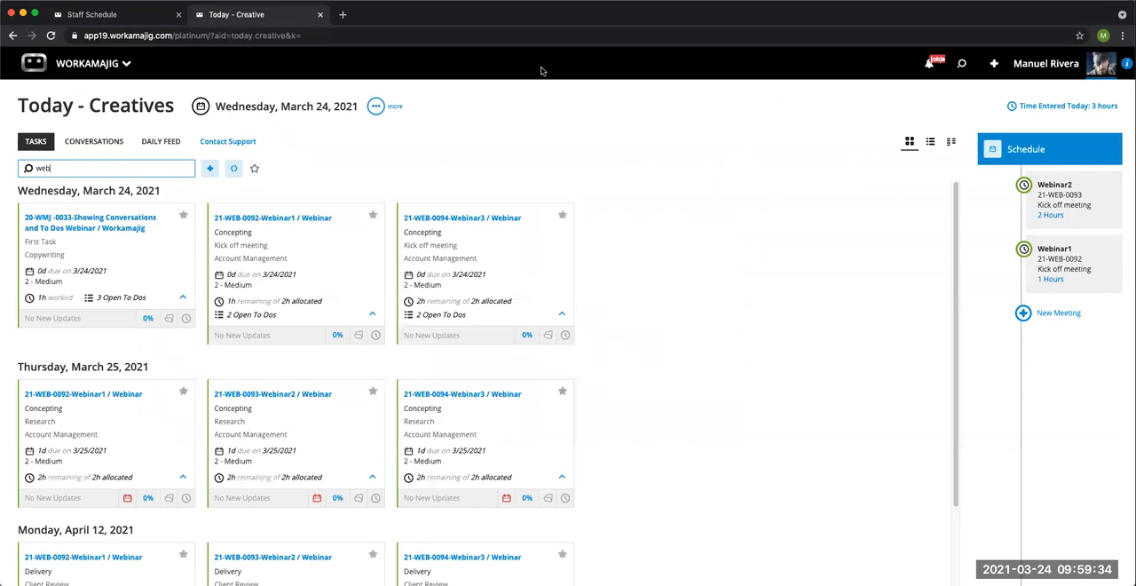
{"action": "left_click", "coordinate": [960, 64]}
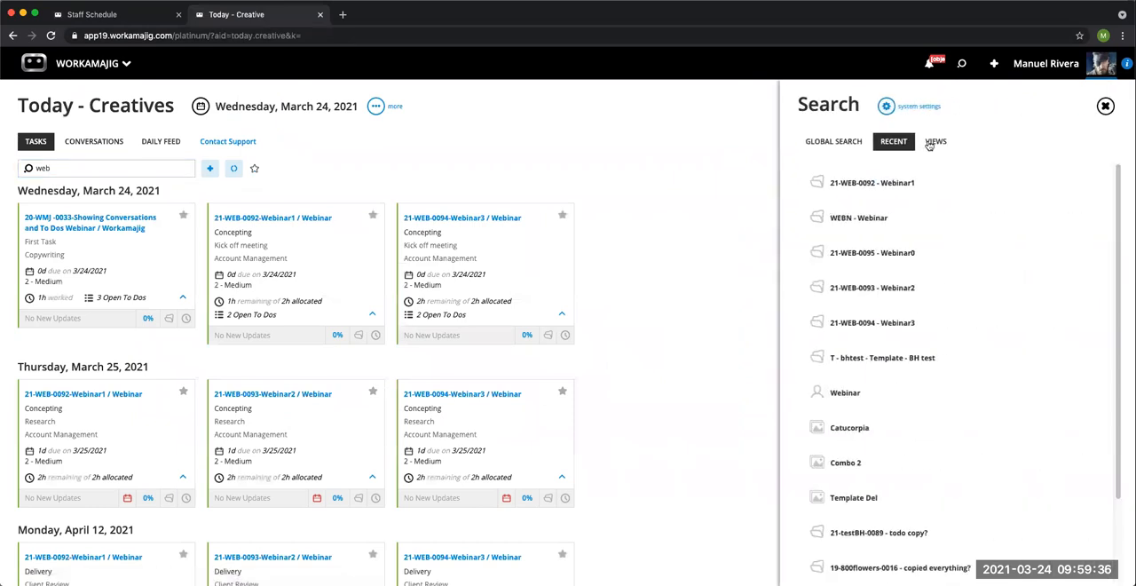
{"action": "left_click", "coordinate": [898, 184]}
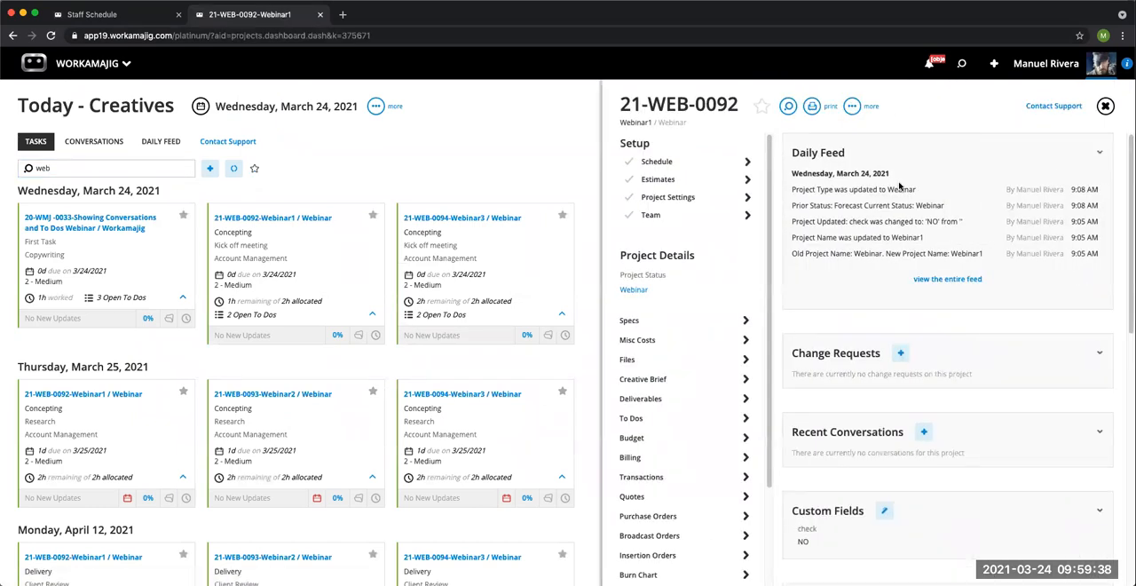
{"action": "left_click", "coordinate": [686, 163]}
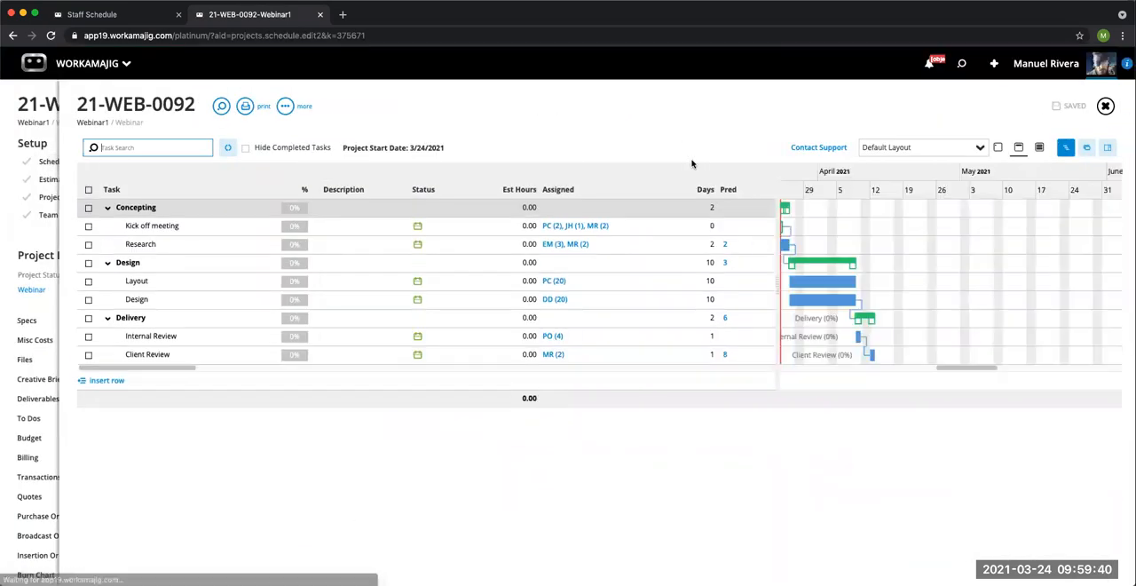
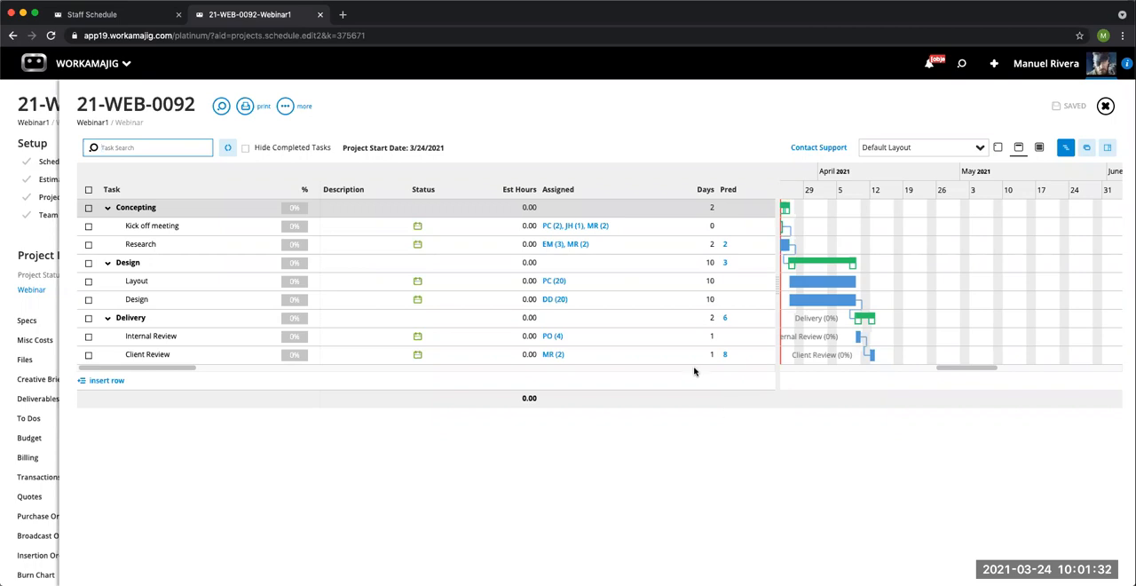
Step: Close the 21-WEB-0092 schedule, return to the Staff Schedule, and review its people, project and display options without changing them
{"action": "left_click", "coordinate": [1106, 107]}
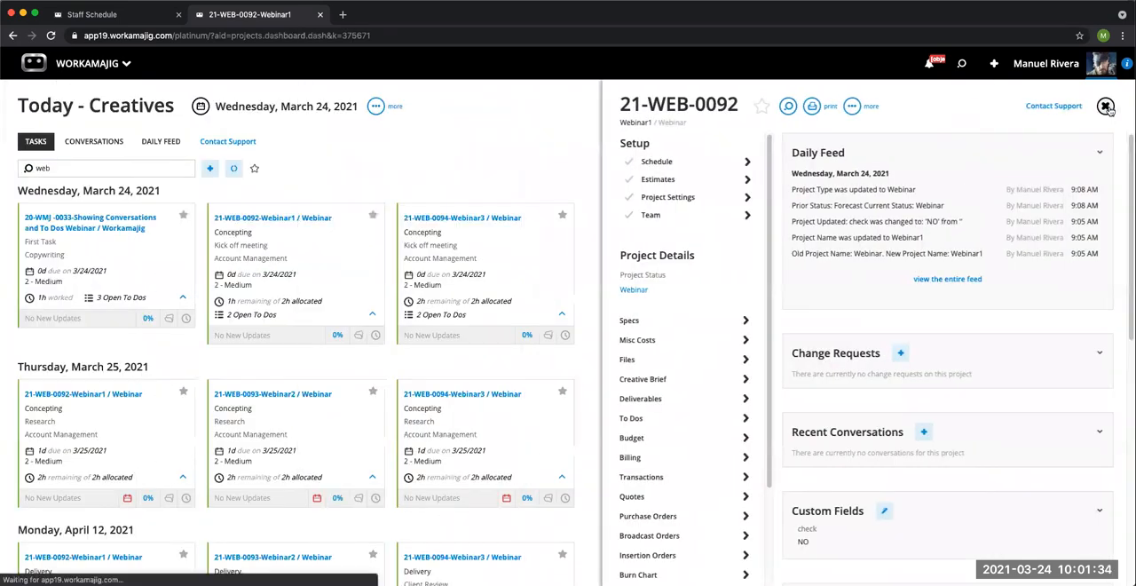
{"action": "left_click", "coordinate": [126, 16]}
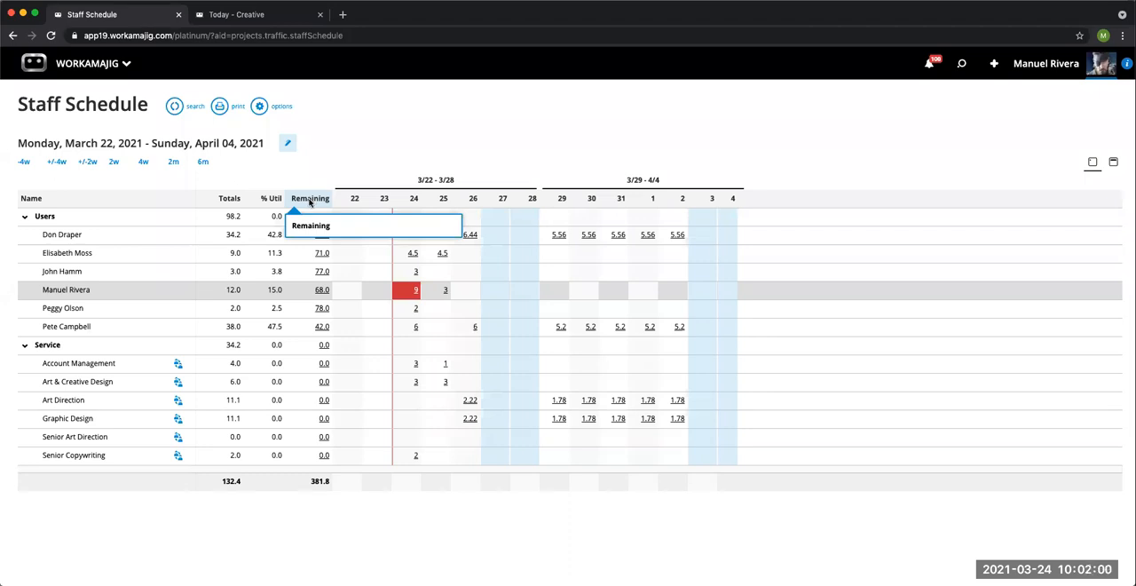
{"action": "left_click", "coordinate": [259, 108]}
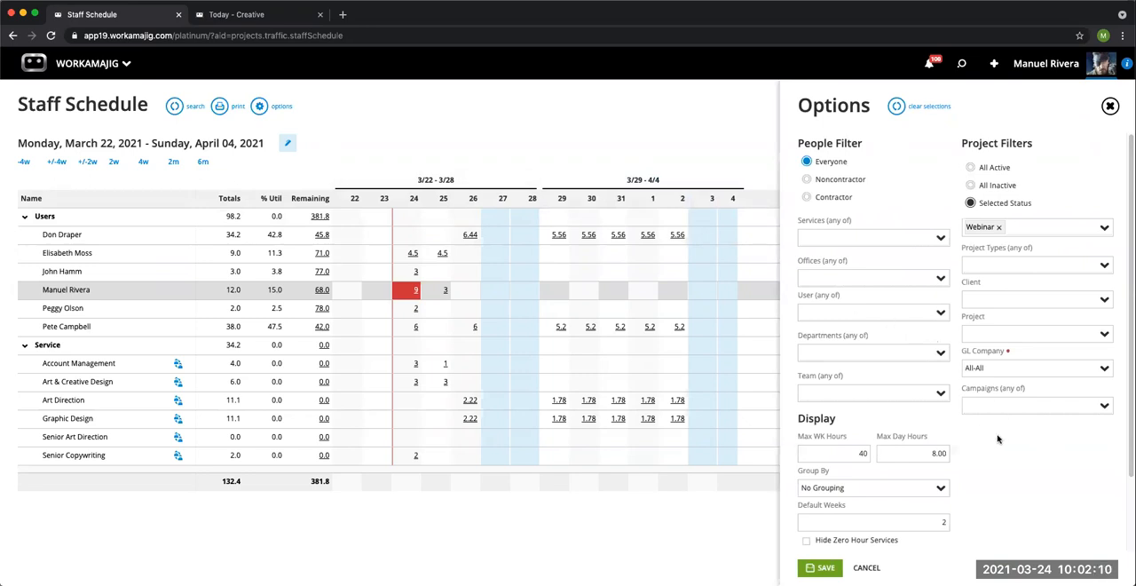
{"action": "scroll", "coordinate": [1000, 434], "scroll_direction": "down", "scroll_amount": 2}
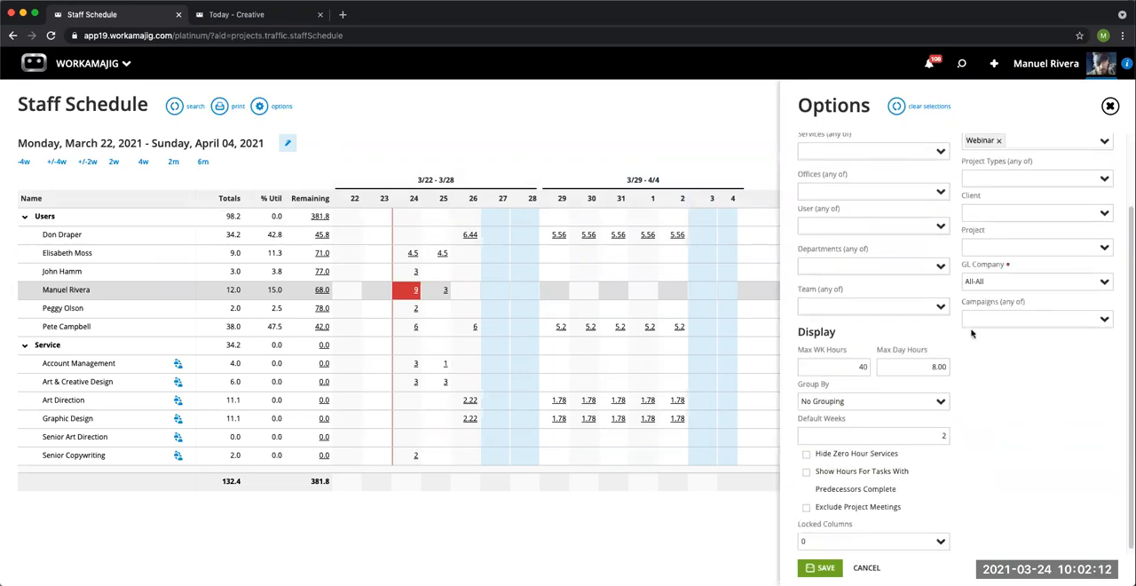
{"action": "scroll", "coordinate": [961, 297], "scroll_direction": "up", "scroll_amount": 2}
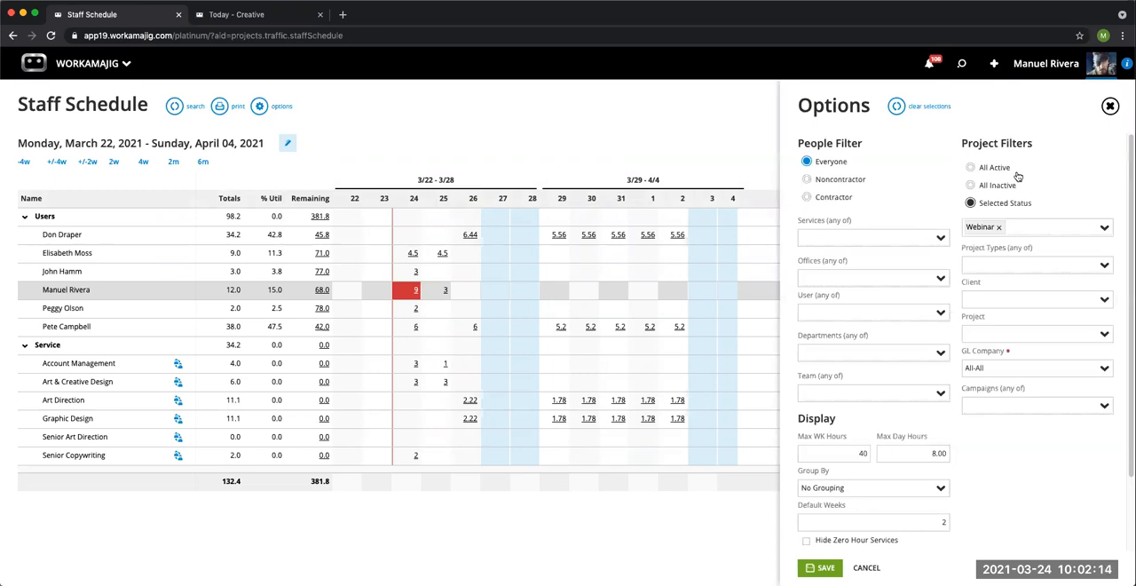
{"action": "left_click", "coordinate": [1109, 106]}
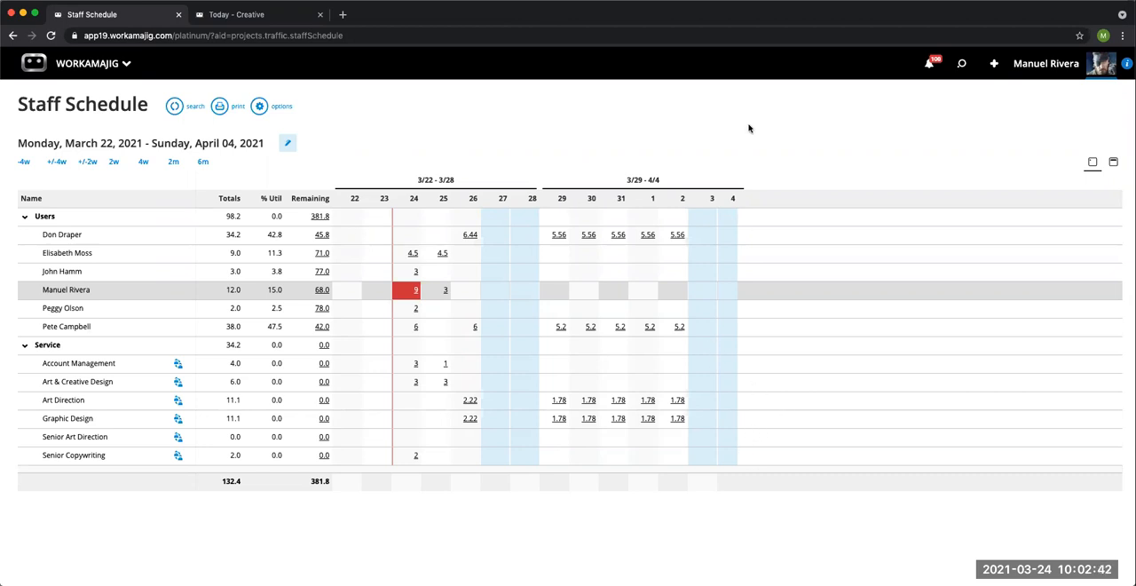
Step: Open the schedule of 21-WEB-0092-Webinar1 from the Today page and review the Project Schedule Grid system settings for Company Defaults
{"action": "left_click", "coordinate": [271, 16]}
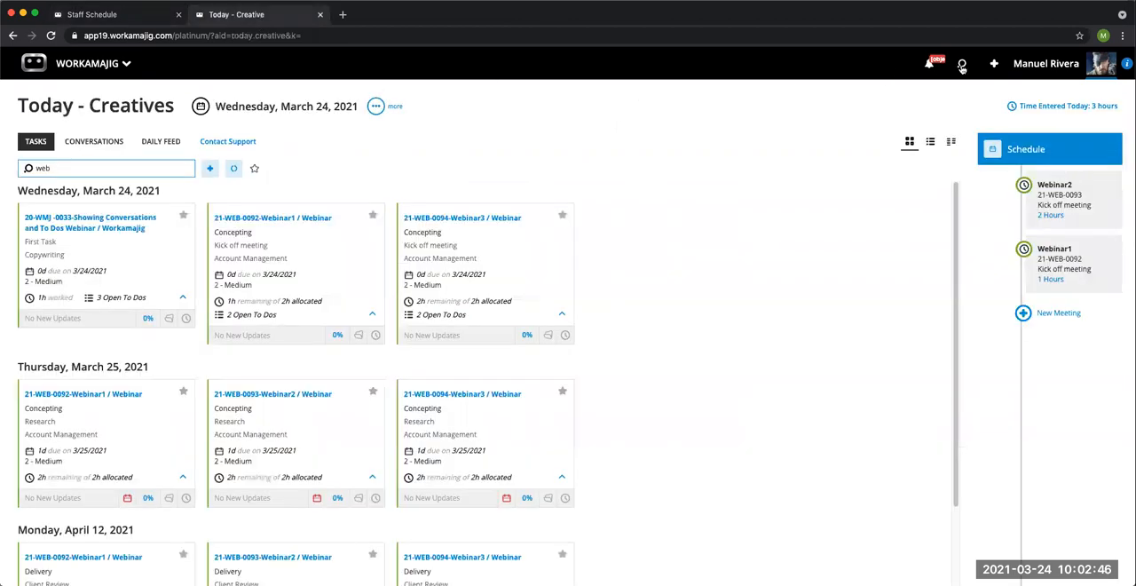
{"action": "left_click", "coordinate": [309, 219]}
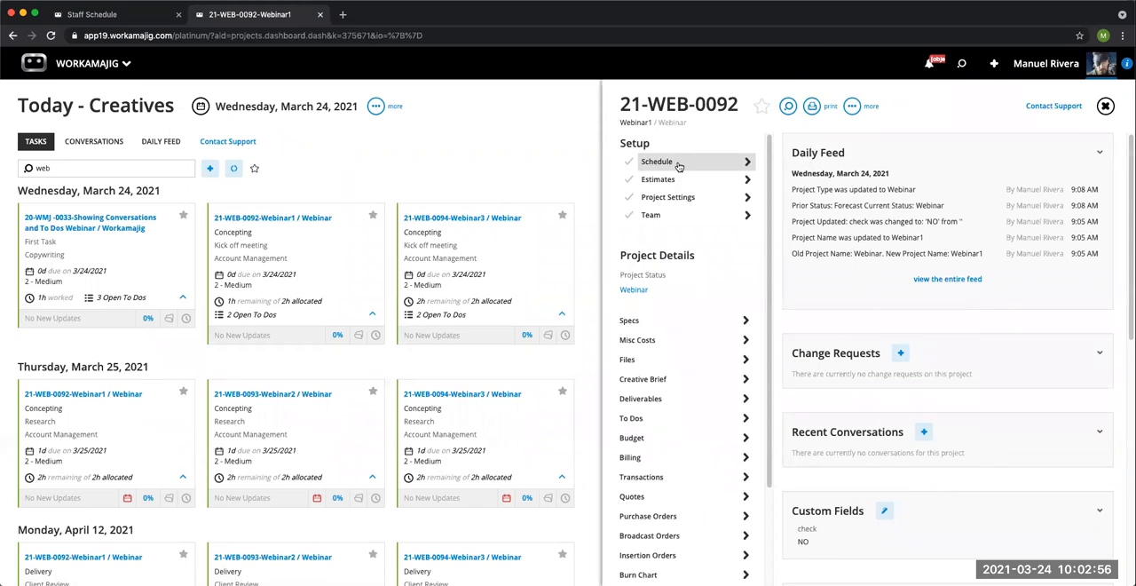
{"action": "left_click", "coordinate": [679, 166]}
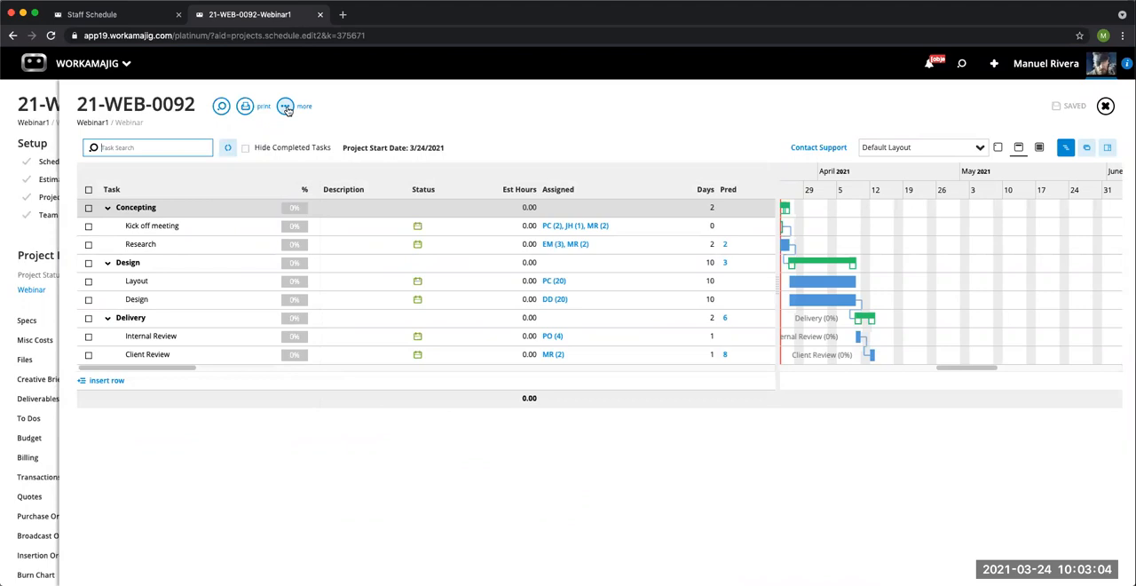
{"action": "left_click", "coordinate": [286, 109]}
{"action": "scroll", "coordinate": [250, 290], "scroll_direction": "down", "scroll_amount": 1}
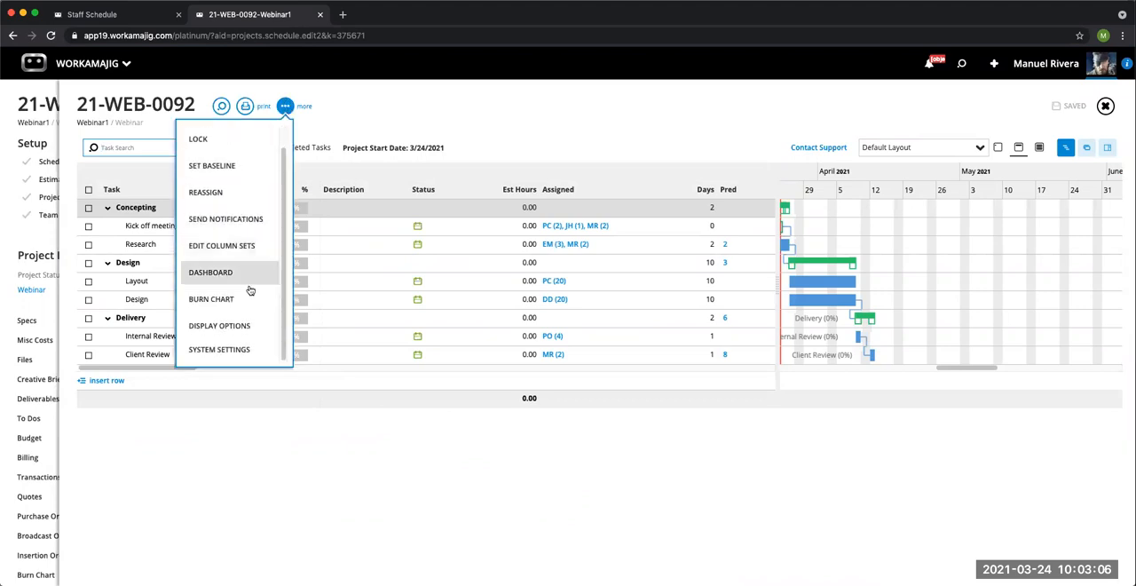
{"action": "left_click", "coordinate": [244, 351]}
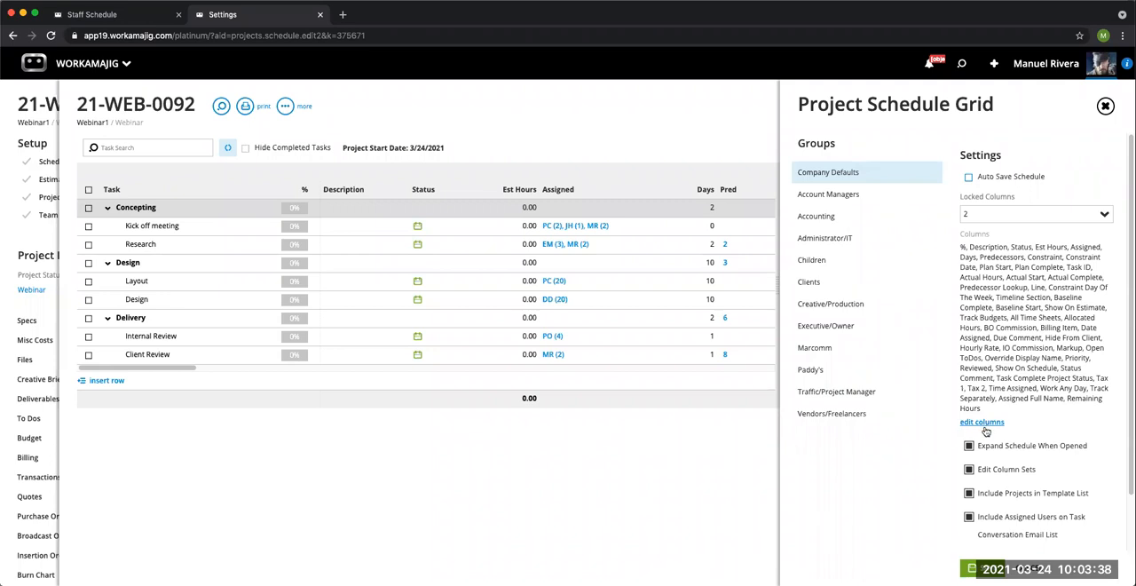
{"action": "left_click", "coordinate": [1105, 106]}
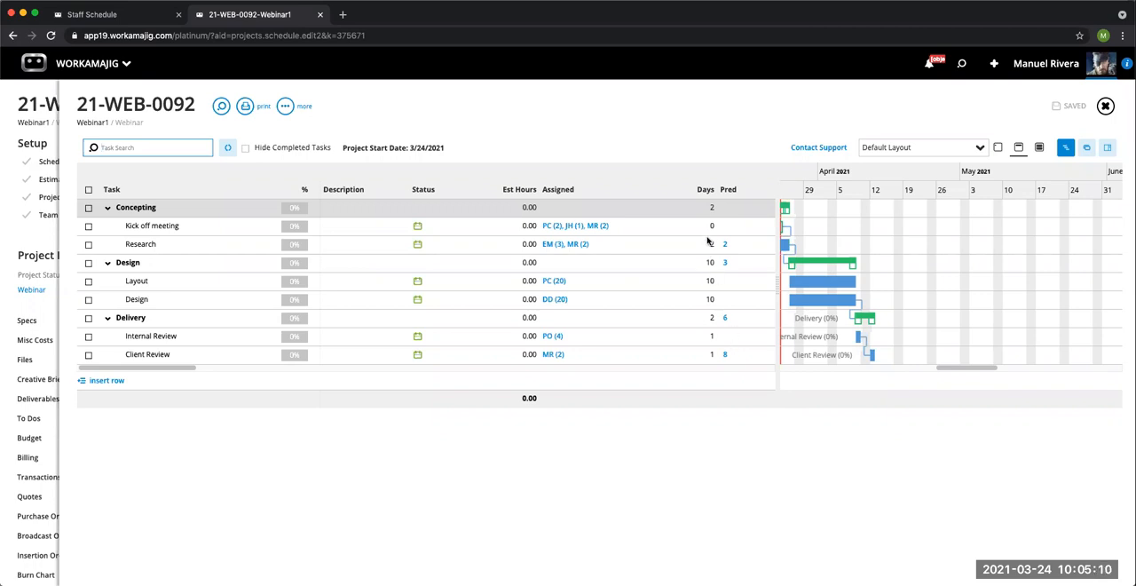
Step: Show the project schedule with the Test Column Set, switch back to the Default Layout, and close the schedule and project
{"action": "left_click", "coordinate": [698, 130]}
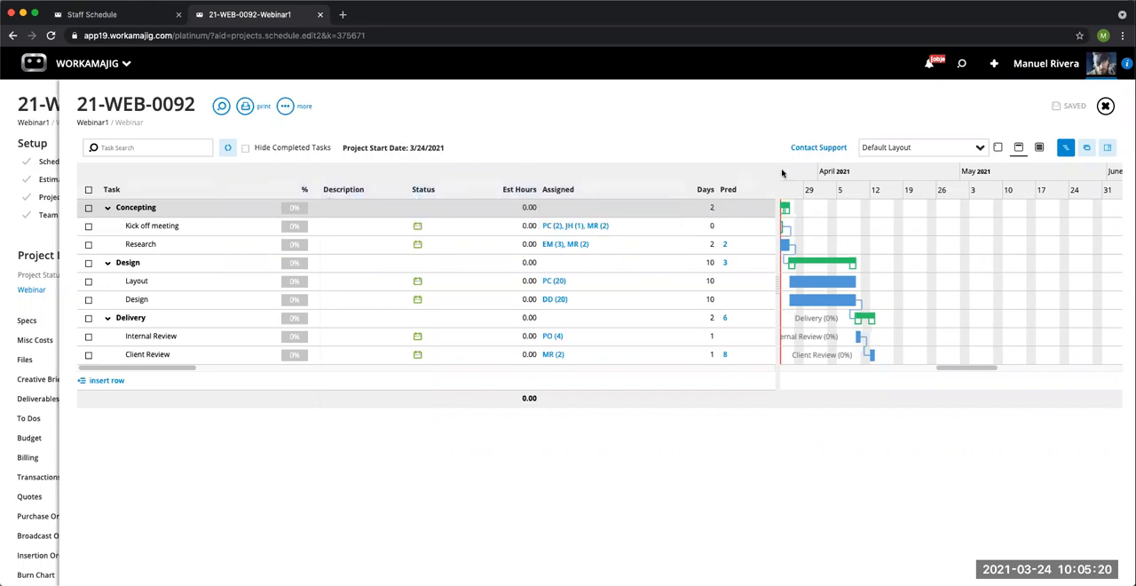
{"action": "left_click", "coordinate": [981, 153]}
{"action": "left_click", "coordinate": [908, 193]}
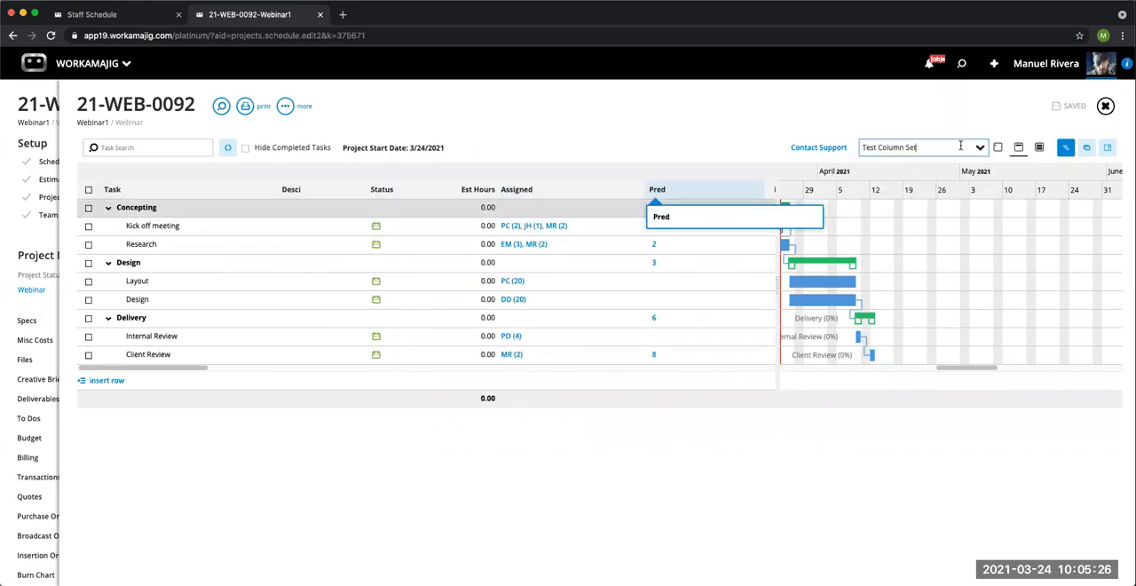
{"action": "left_click", "coordinate": [980, 148]}
{"action": "left_click", "coordinate": [937, 170]}
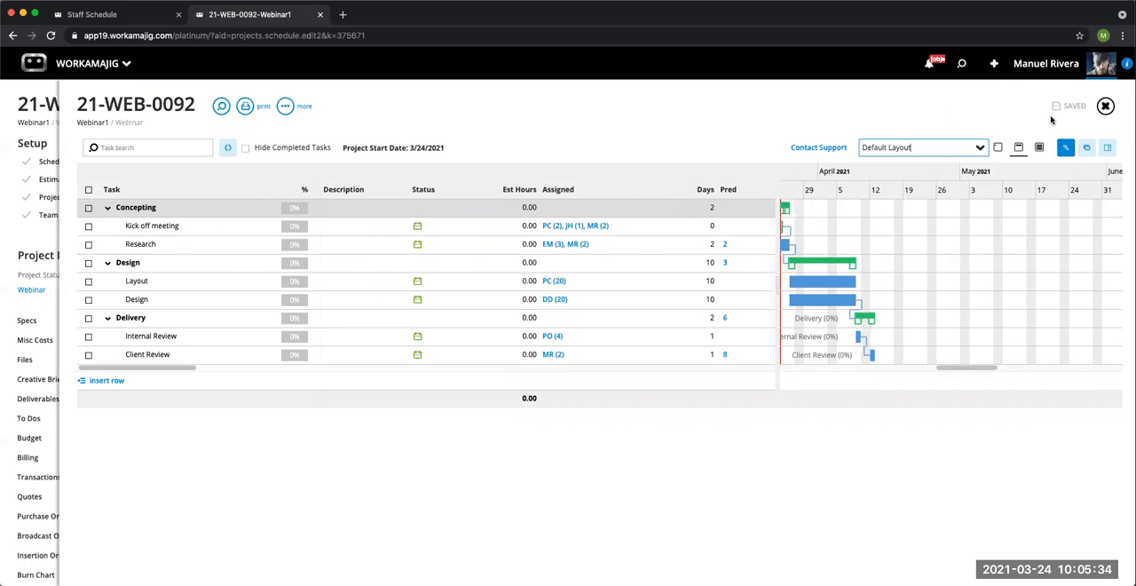
{"action": "left_click", "coordinate": [1105, 106]}
{"action": "left_click", "coordinate": [1105, 106]}
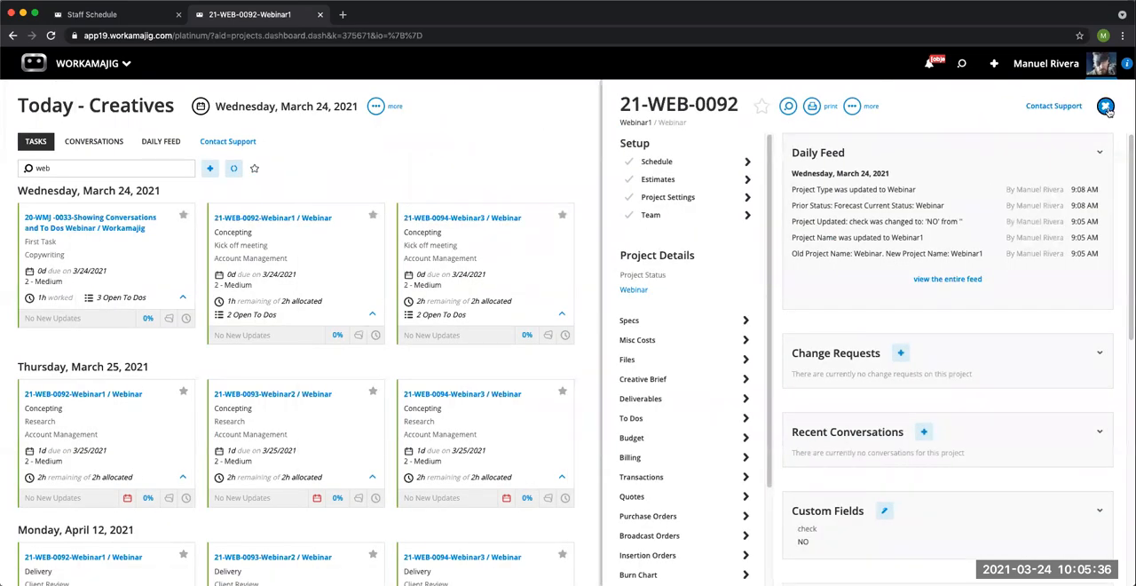
Step: Reopen the 21-WEB-0092-Webinar1 schedule and review the allocated and actual hours of each person on the Kick off meeting task
{"action": "left_click", "coordinate": [133, 15]}
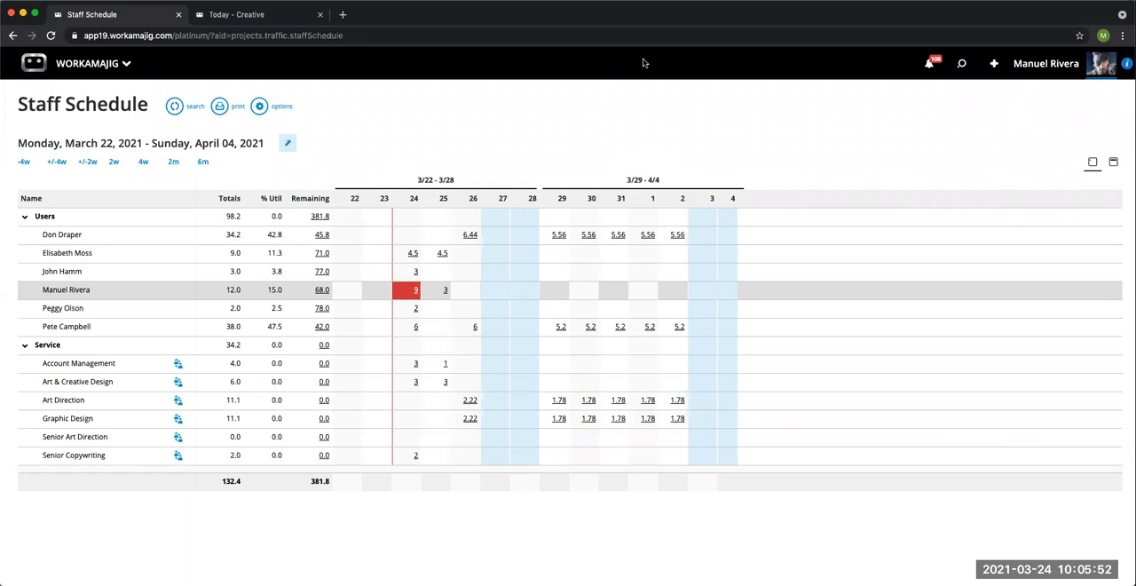
{"action": "left_click", "coordinate": [270, 20]}
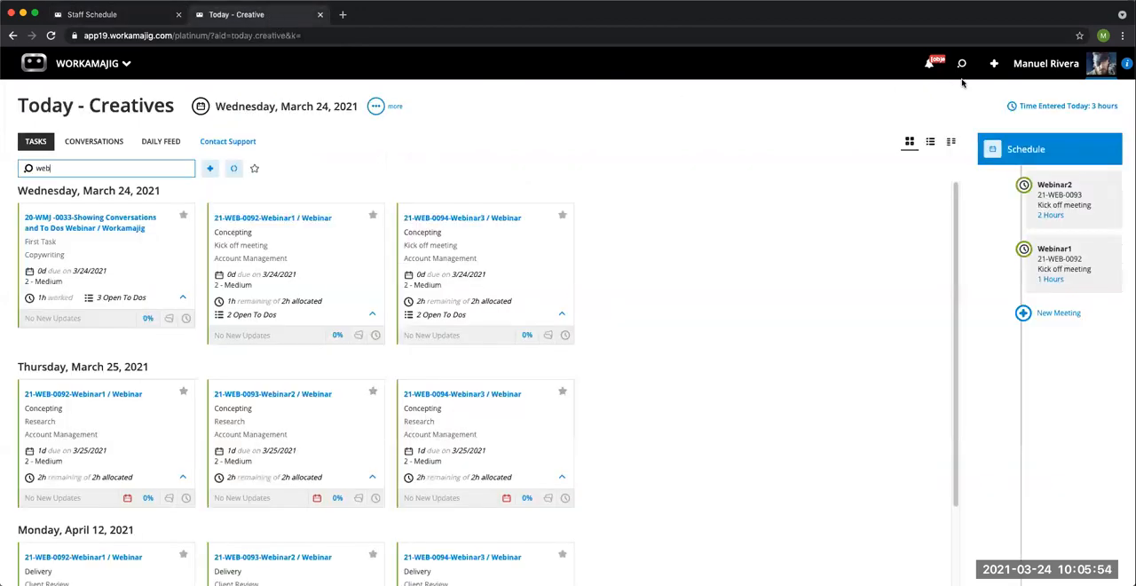
{"action": "left_click", "coordinate": [273, 221]}
{"action": "left_click", "coordinate": [661, 164]}
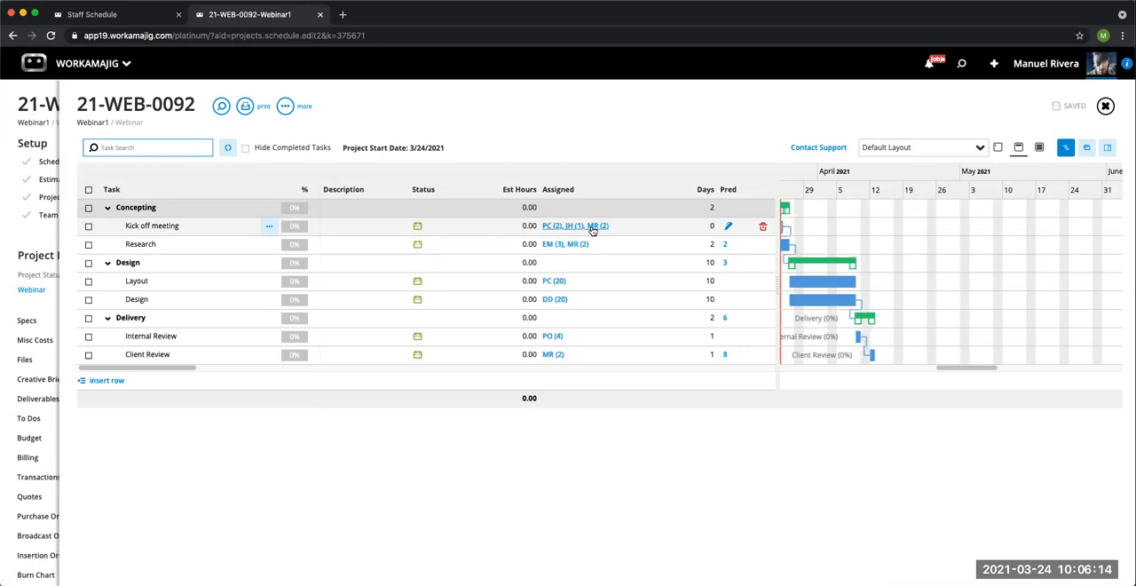
{"action": "left_click", "coordinate": [591, 227]}
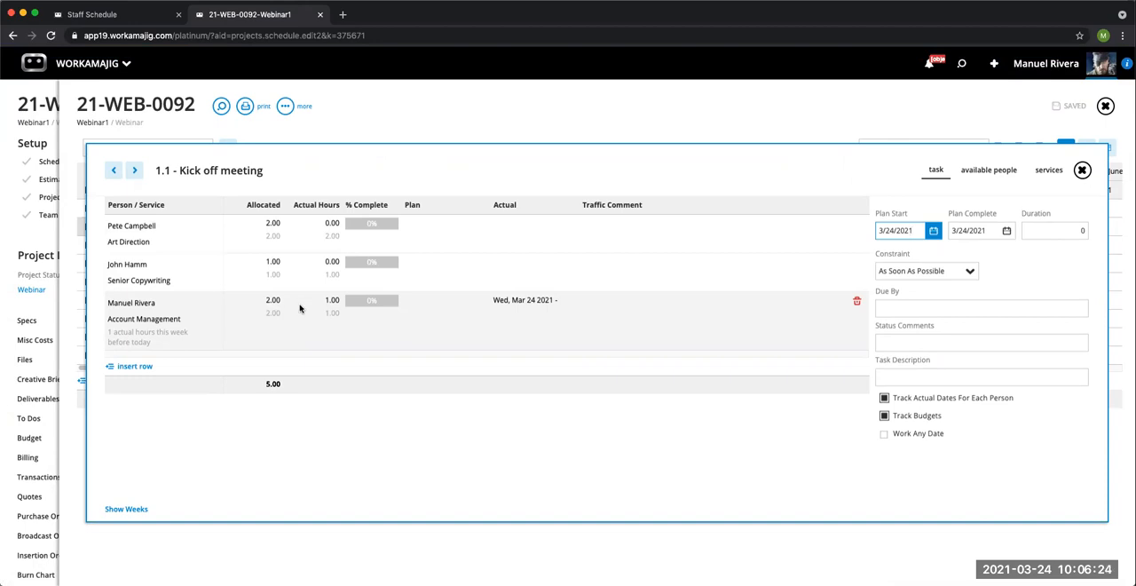
{"action": "left_click", "coordinate": [1082, 169]}
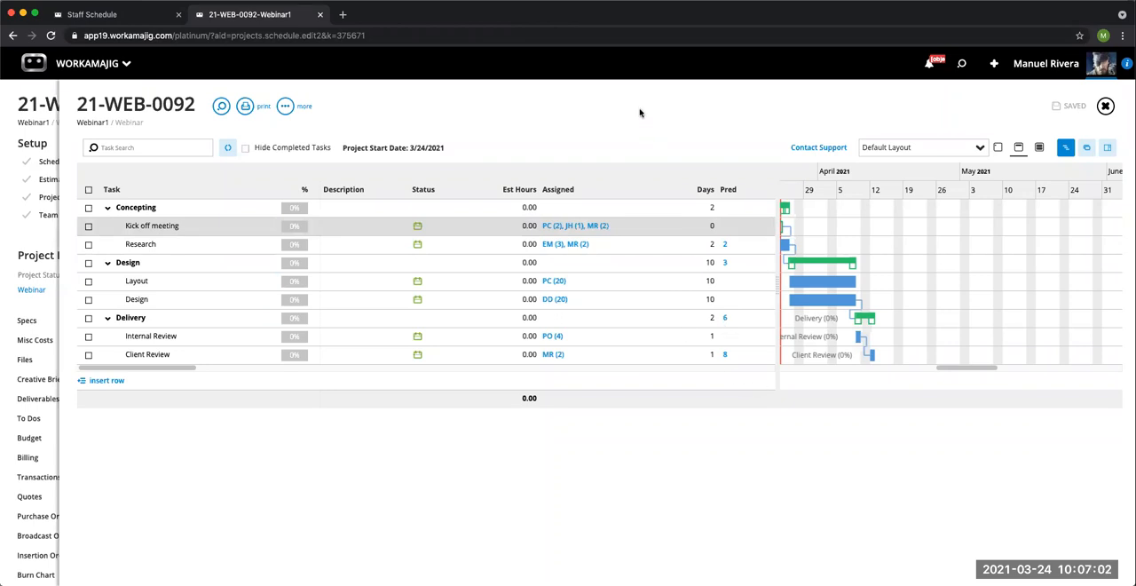
Step: Examine the Max WK Hours and Max Day Hours display options of the Staff Schedule and close the options without saving
{"action": "left_click", "coordinate": [130, 16]}
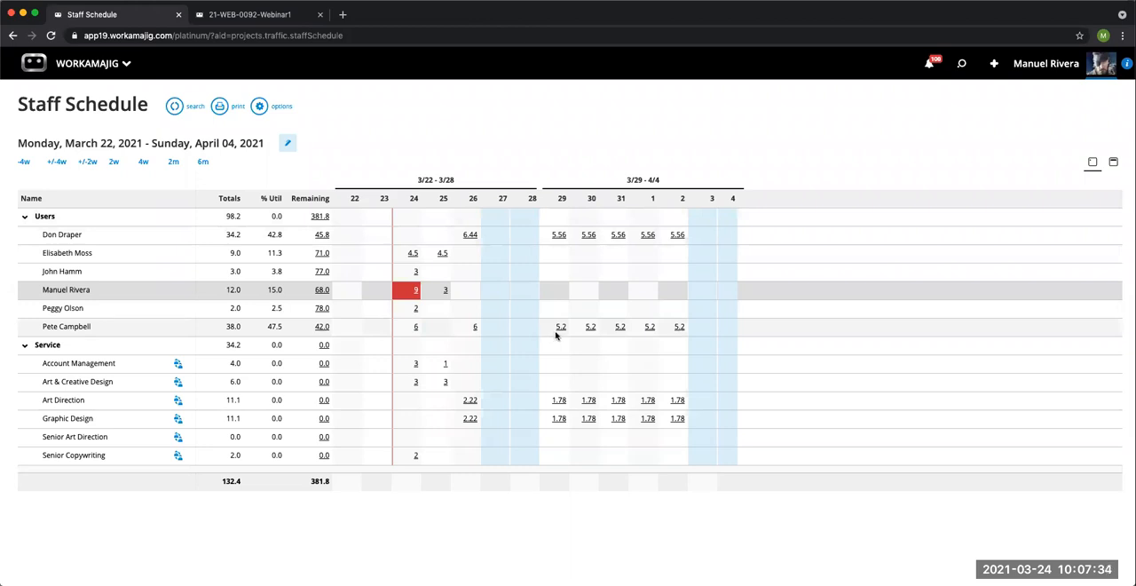
{"action": "left_click", "coordinate": [260, 107]}
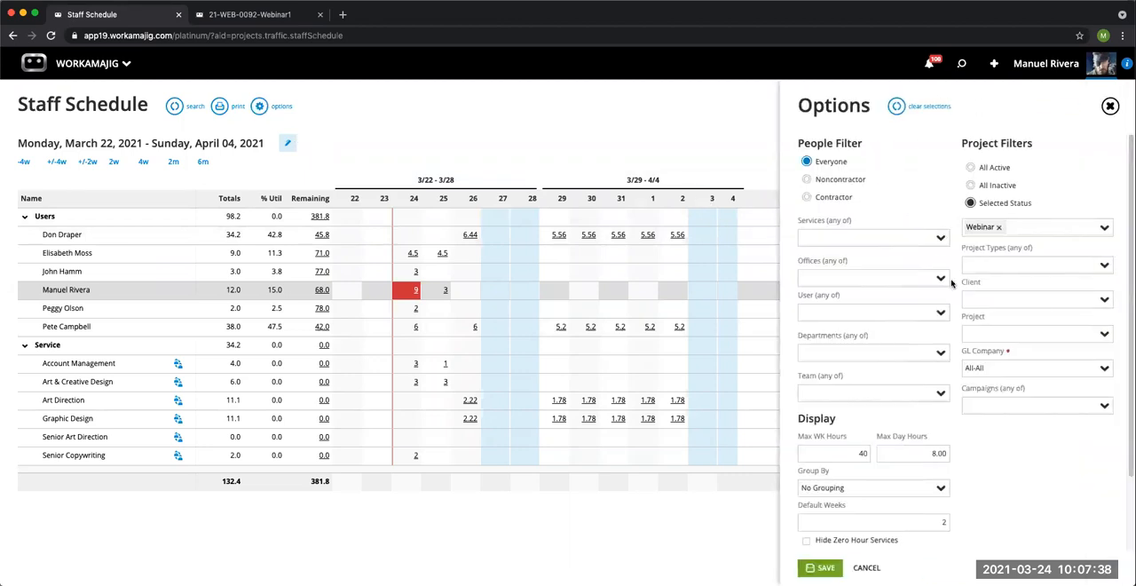
{"action": "scroll", "coordinate": [969, 384], "scroll_direction": "down", "scroll_amount": 2}
{"action": "left_click_drag", "start_coordinate": [924, 366], "coordinate": [956, 368]}
{"action": "left_click_drag", "start_coordinate": [857, 367], "coordinate": [903, 366]}
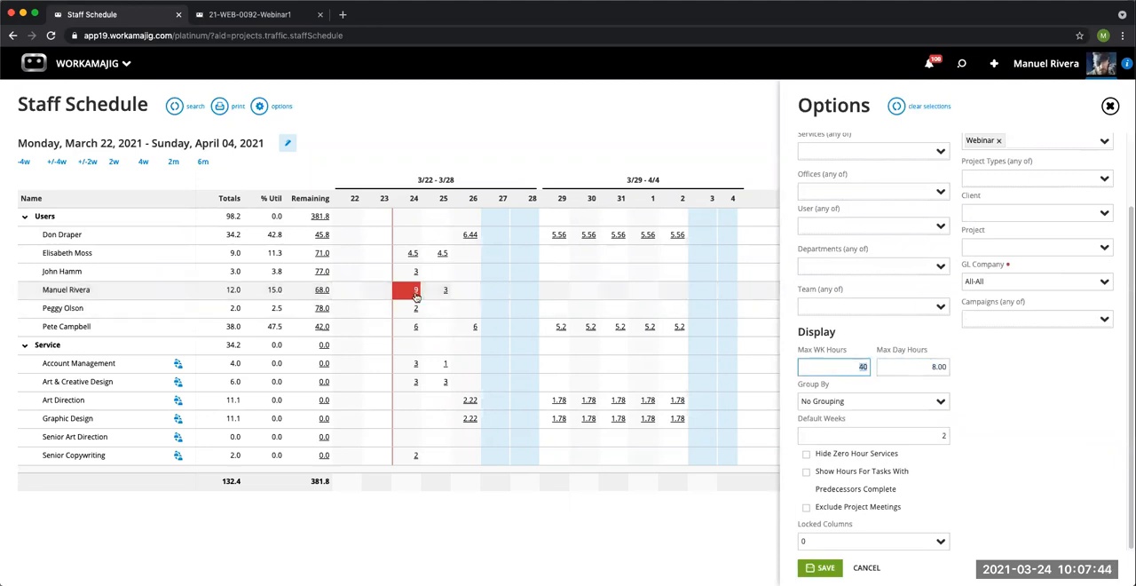
{"action": "left_click", "coordinate": [416, 296]}
{"action": "left_click", "coordinate": [1109, 105]}
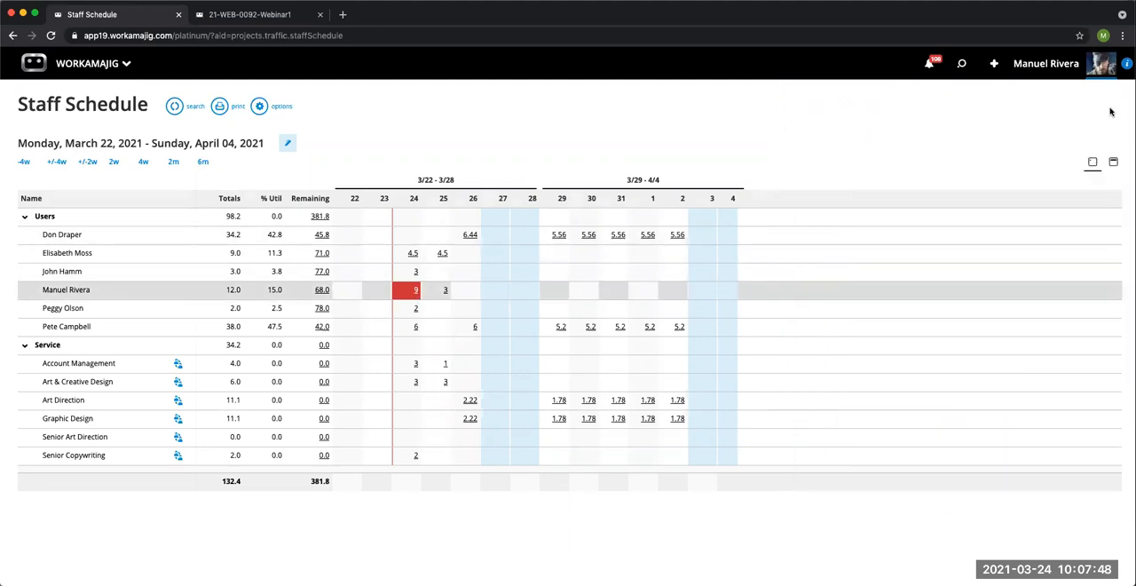
Step: Go to the Employees list for admins and managers and open the record of the employee whose default service is Art Direction
{"action": "left_click", "coordinate": [263, 18]}
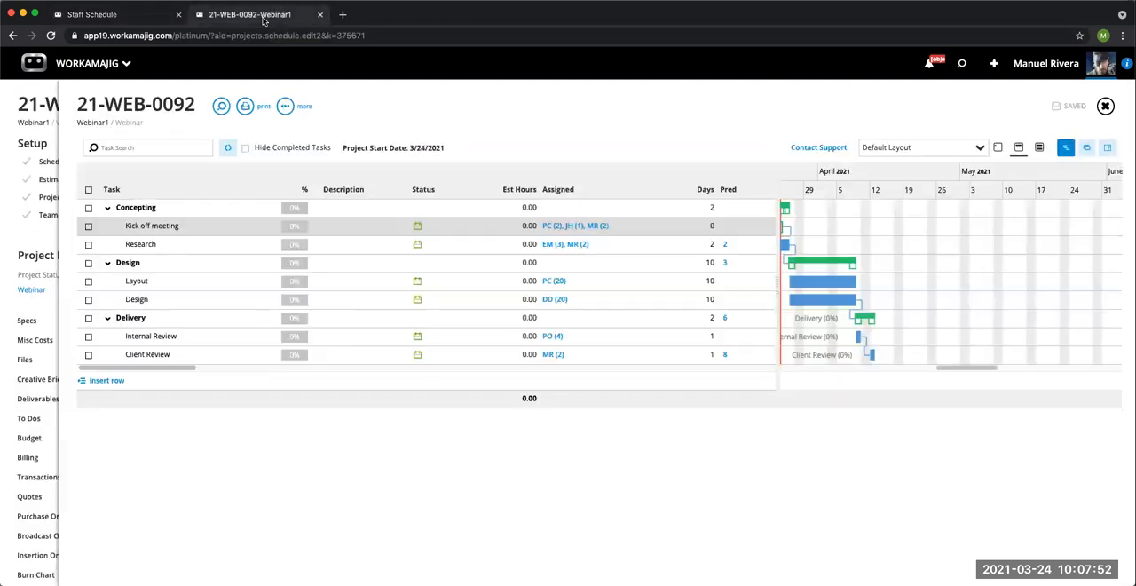
{"action": "left_click", "coordinate": [104, 71]}
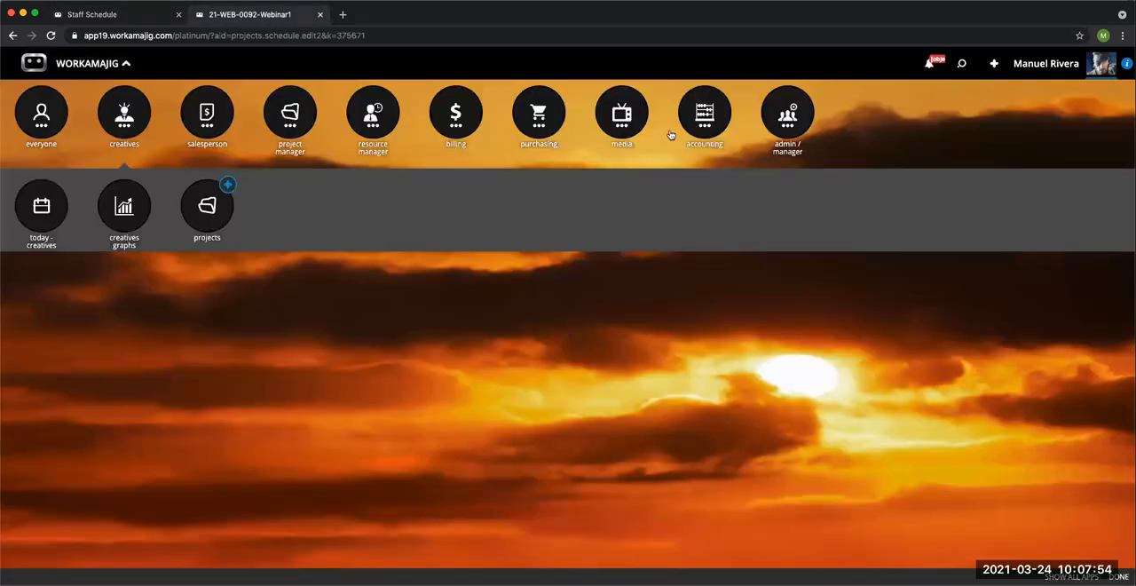
{"action": "left_click", "coordinate": [773, 124]}
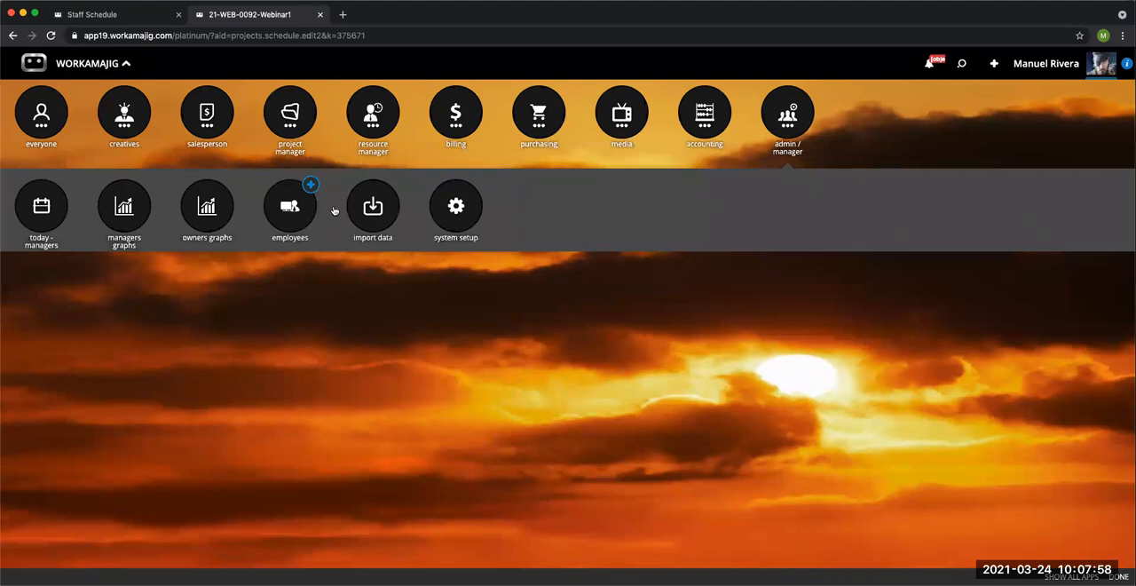
{"action": "left_click", "coordinate": [297, 219]}
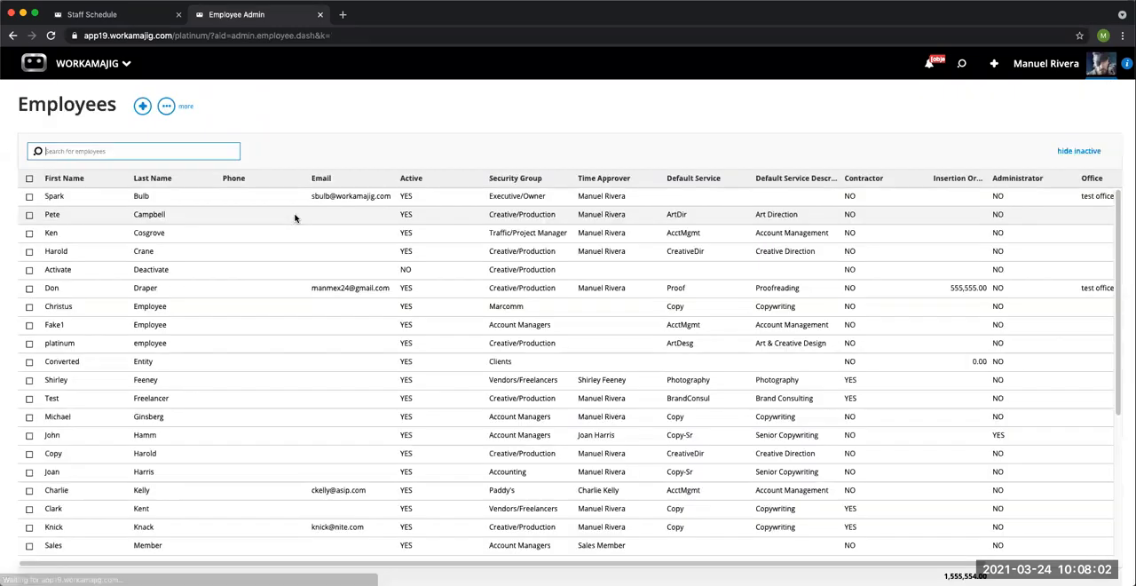
{"action": "left_click", "coordinate": [153, 216]}
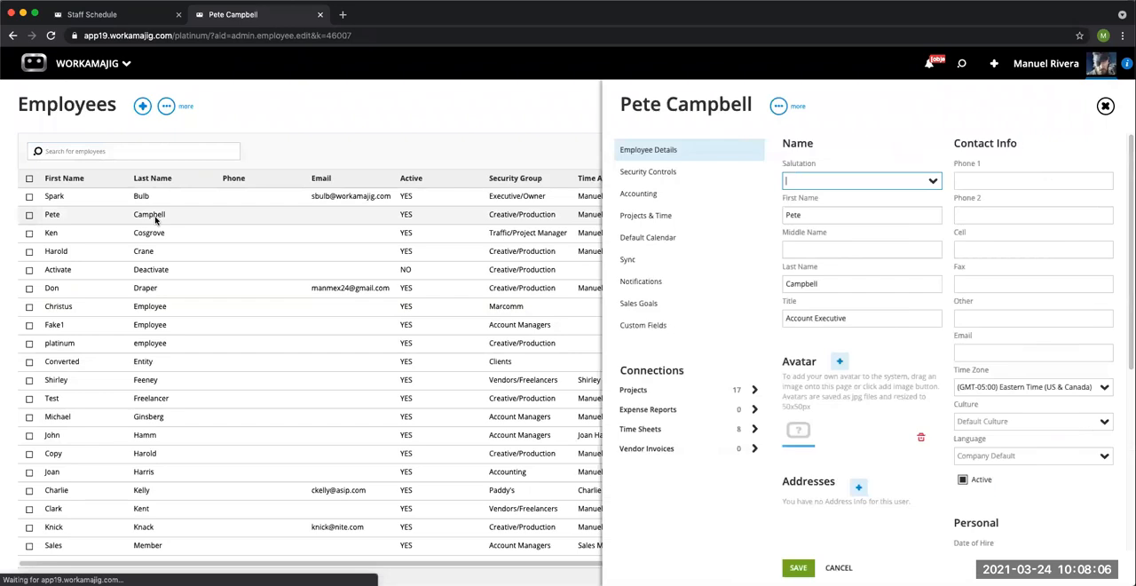
Step: Review the employee's weekday minimum hours in the Projects & Time settings and close the record without saving
{"action": "left_click", "coordinate": [670, 217]}
{"action": "left_click", "coordinate": [1011, 222]}
{"action": "left_click", "coordinate": [1012, 244]}
{"action": "left_click", "coordinate": [1011, 268]}
{"action": "left_click", "coordinate": [1013, 318]}
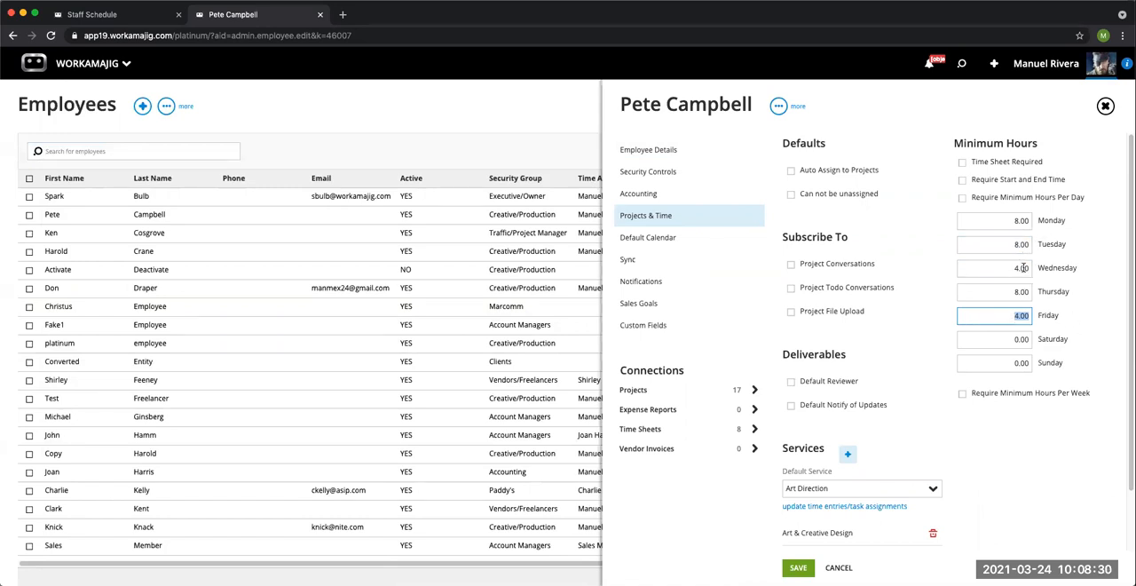
{"action": "left_click", "coordinate": [1105, 106]}
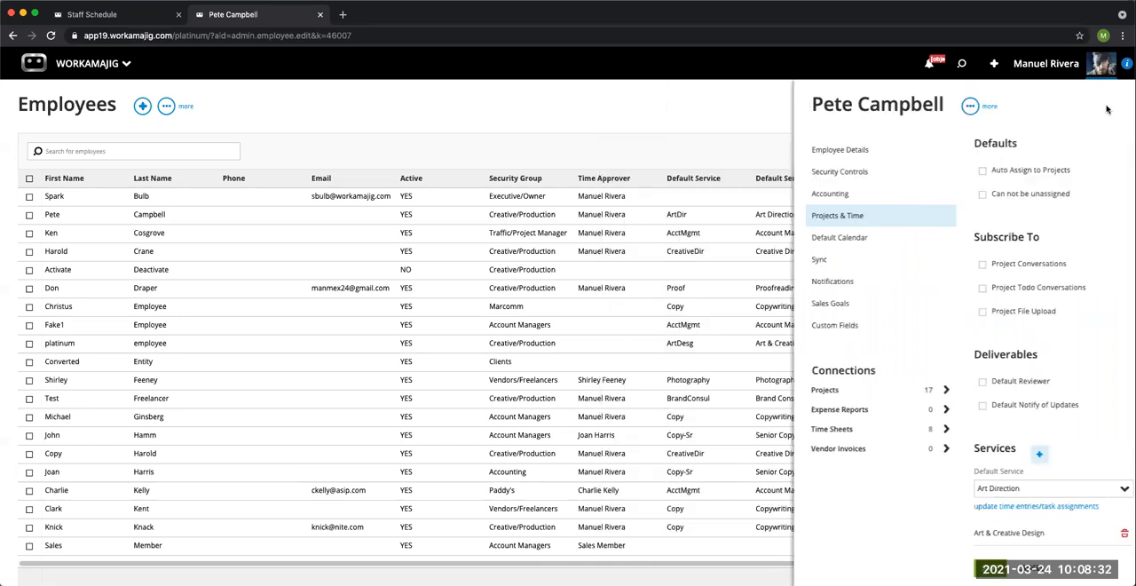
Step: Open the project settings of the Transaction Preferences in System Setup
{"action": "left_click", "coordinate": [125, 64]}
{"action": "left_click", "coordinate": [454, 218]}
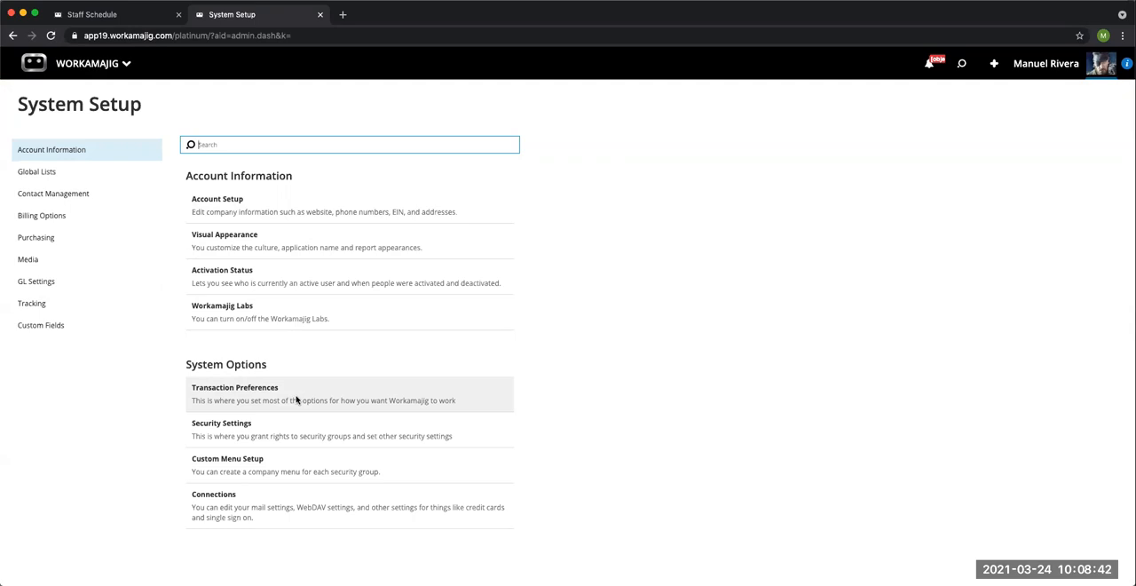
{"action": "left_click", "coordinate": [296, 400]}
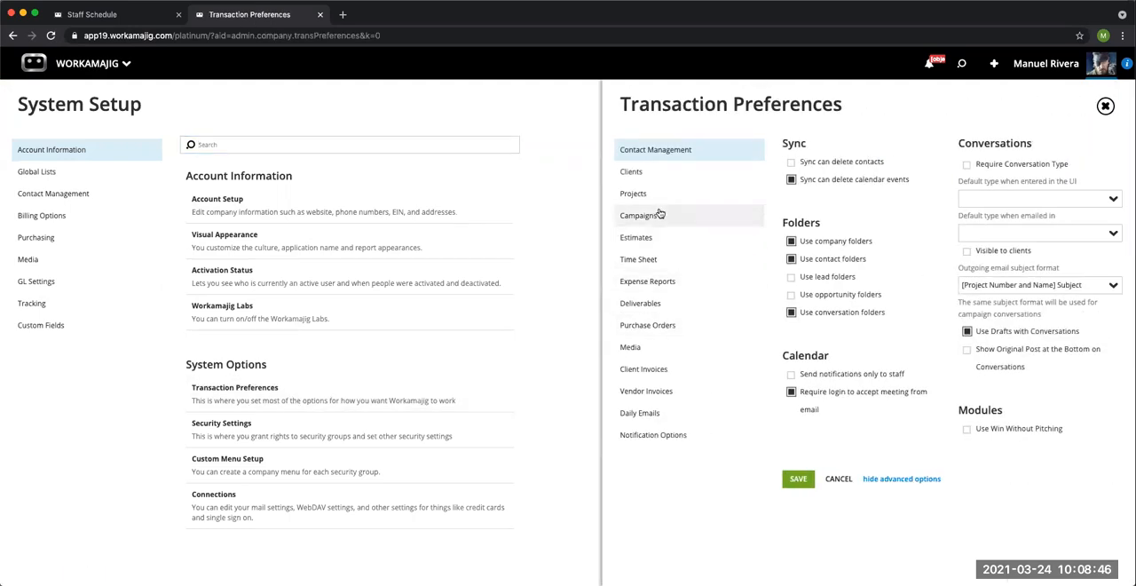
{"action": "left_click", "coordinate": [658, 204]}
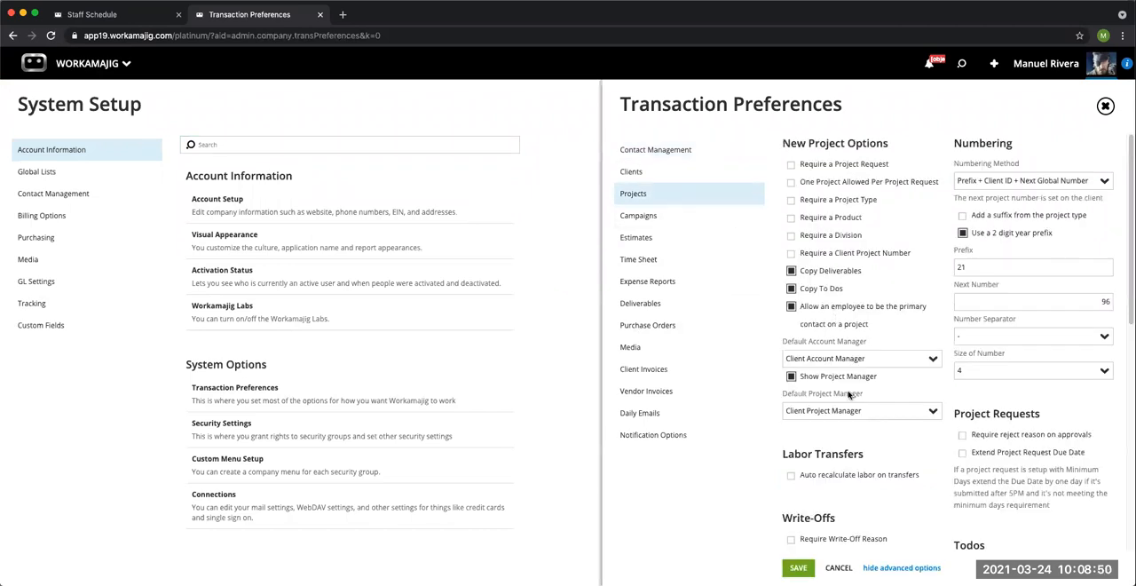
Step: Enable the Use Employee minimum hours per day for resourcing schedule option and save the preferences
{"action": "scroll", "coordinate": [848, 395], "scroll_direction": "down", "scroll_amount": 3}
{"action": "scroll", "coordinate": [848, 395], "scroll_direction": "down", "scroll_amount": 3}
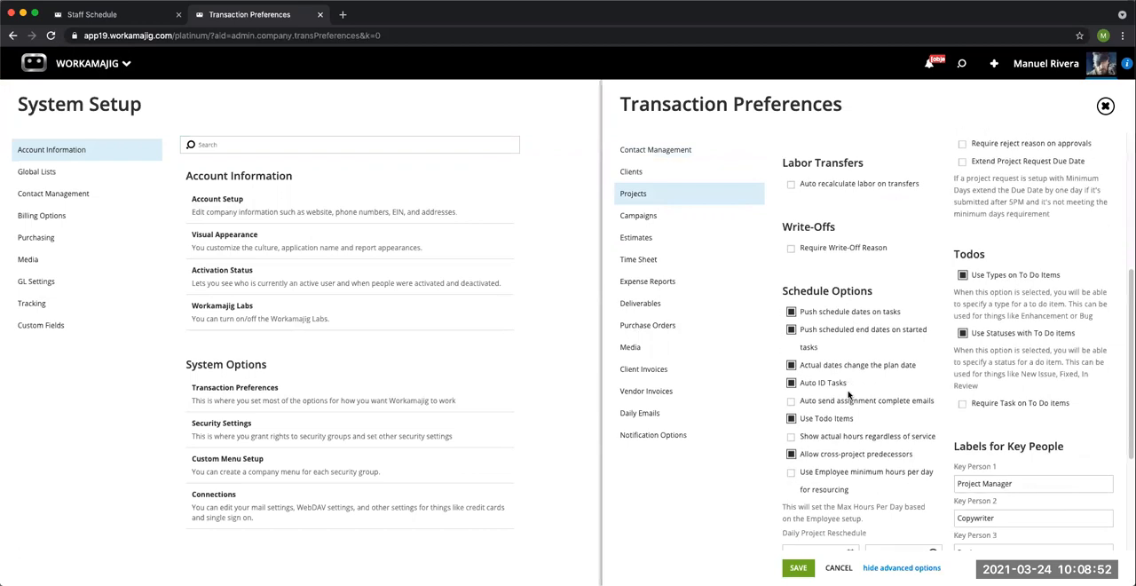
{"action": "scroll", "coordinate": [849, 328], "scroll_direction": "down", "scroll_amount": 2}
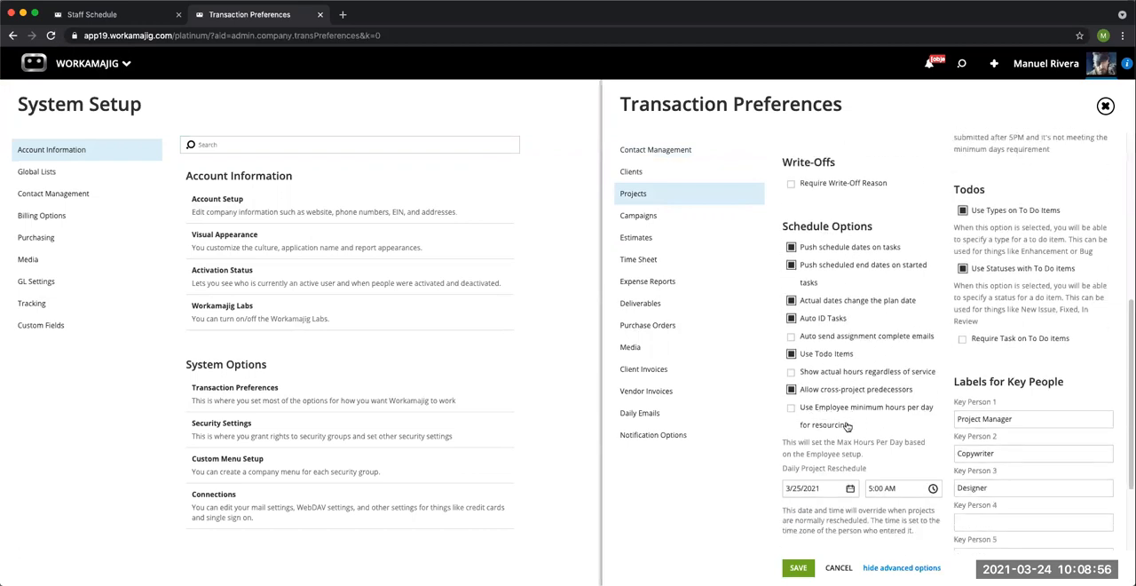
{"action": "left_click", "coordinate": [792, 410]}
{"action": "left_click", "coordinate": [798, 567]}
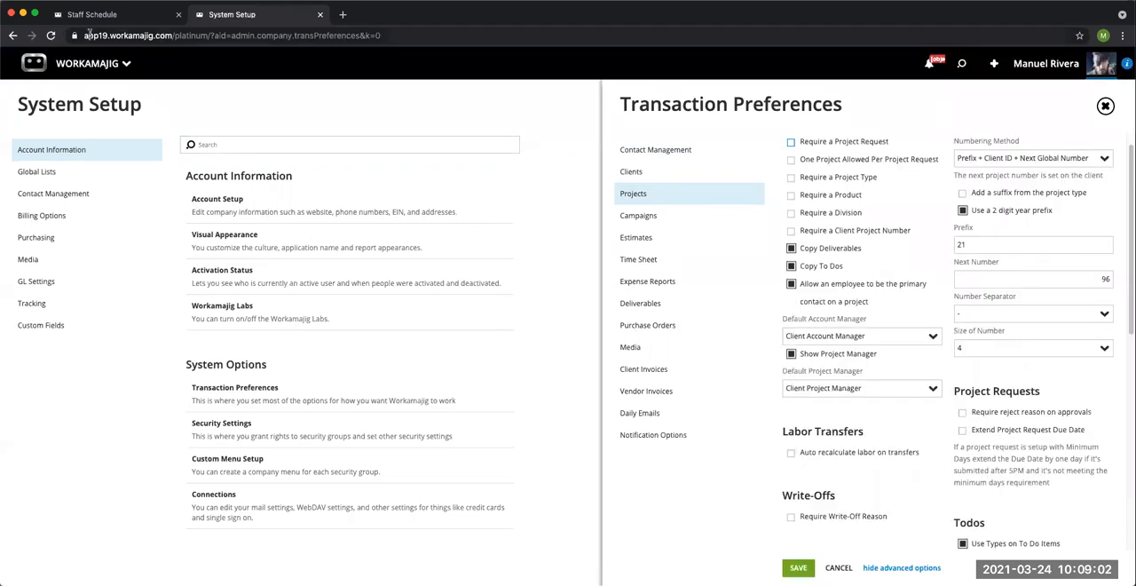
Step: Reload the Transaction Preferences page, then return to the Staff Schedule and reload it to apply the employee minimum hours
{"action": "left_click", "coordinate": [51, 35]}
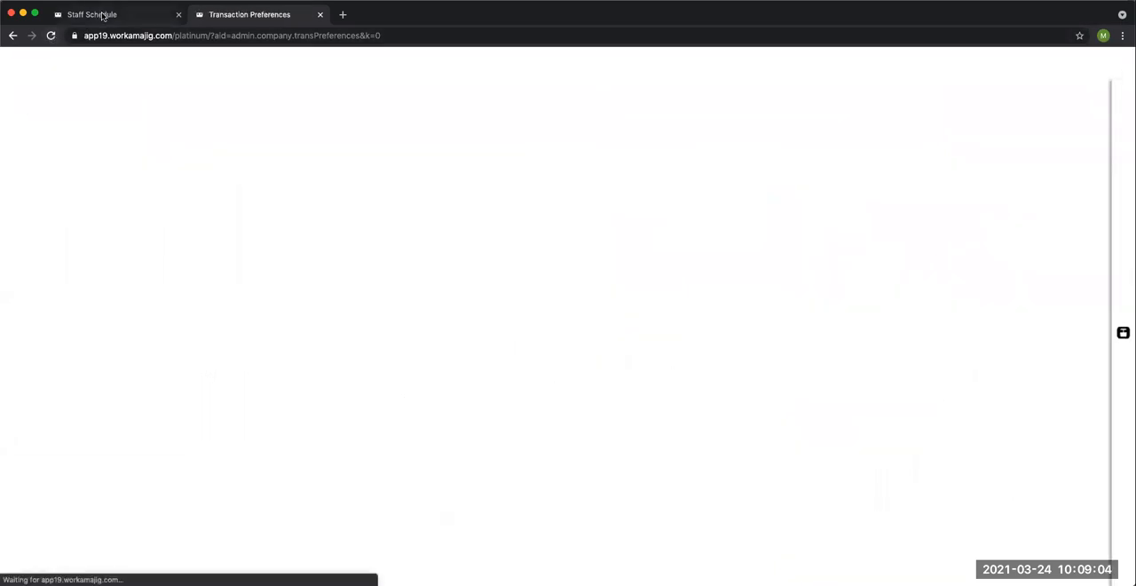
{"action": "left_click", "coordinate": [105, 15]}
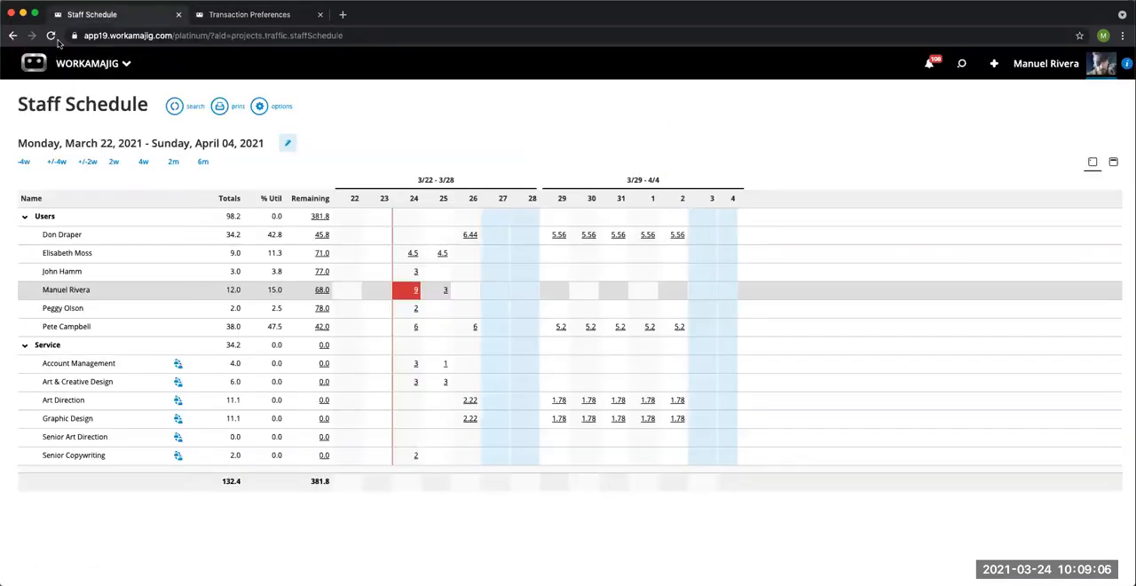
{"action": "left_click", "coordinate": [51, 36]}
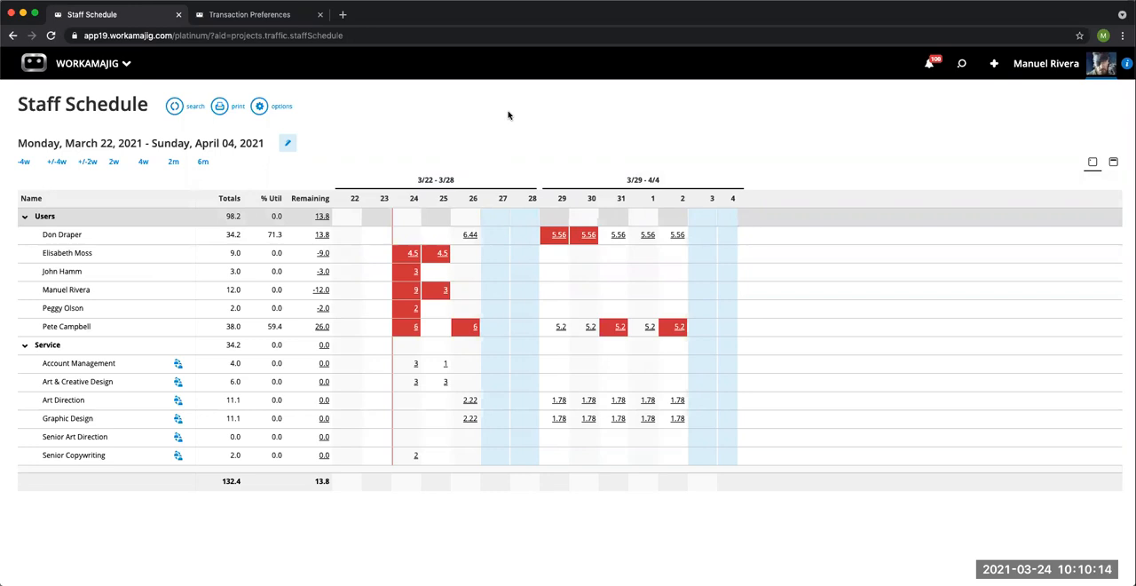
Step: Open the calendar available to everyone in the browser page that holds the Transaction Preferences
{"action": "left_click", "coordinate": [251, 18]}
{"action": "left_click", "coordinate": [129, 64]}
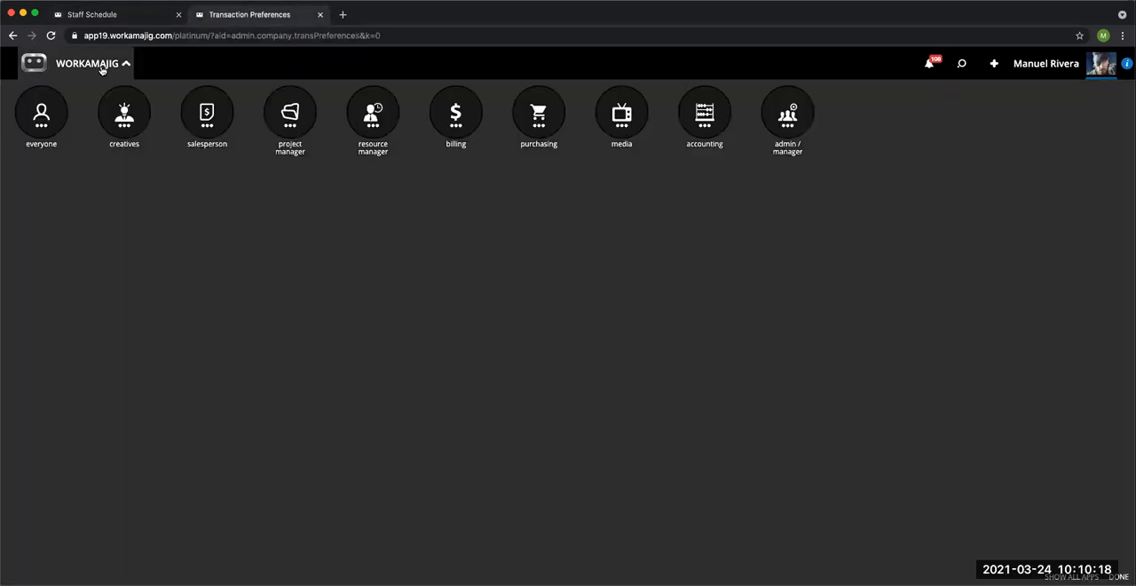
{"action": "left_click", "coordinate": [49, 125]}
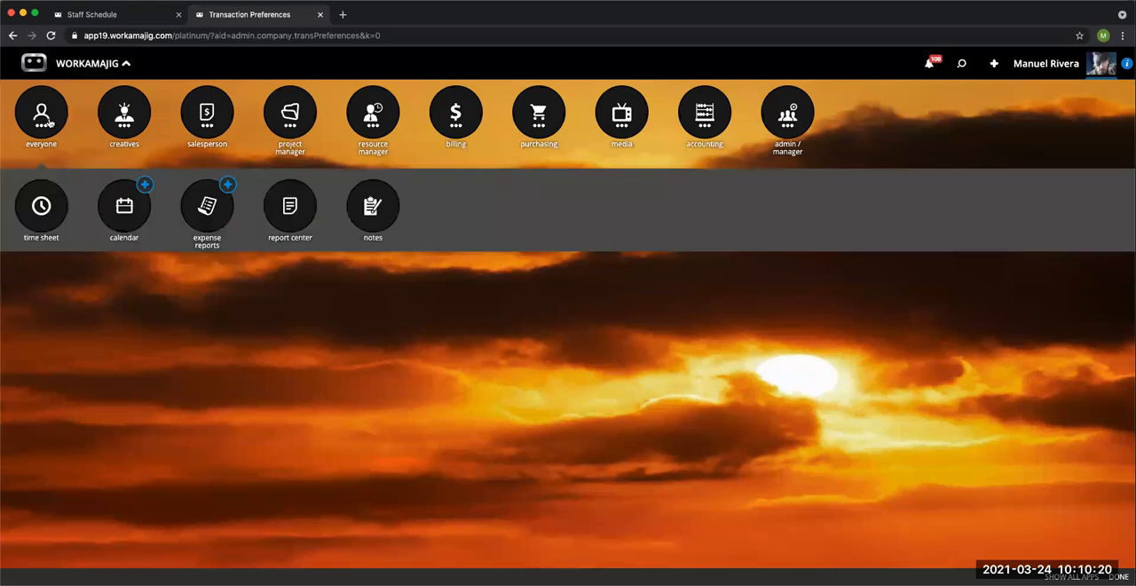
{"action": "left_click", "coordinate": [126, 209]}
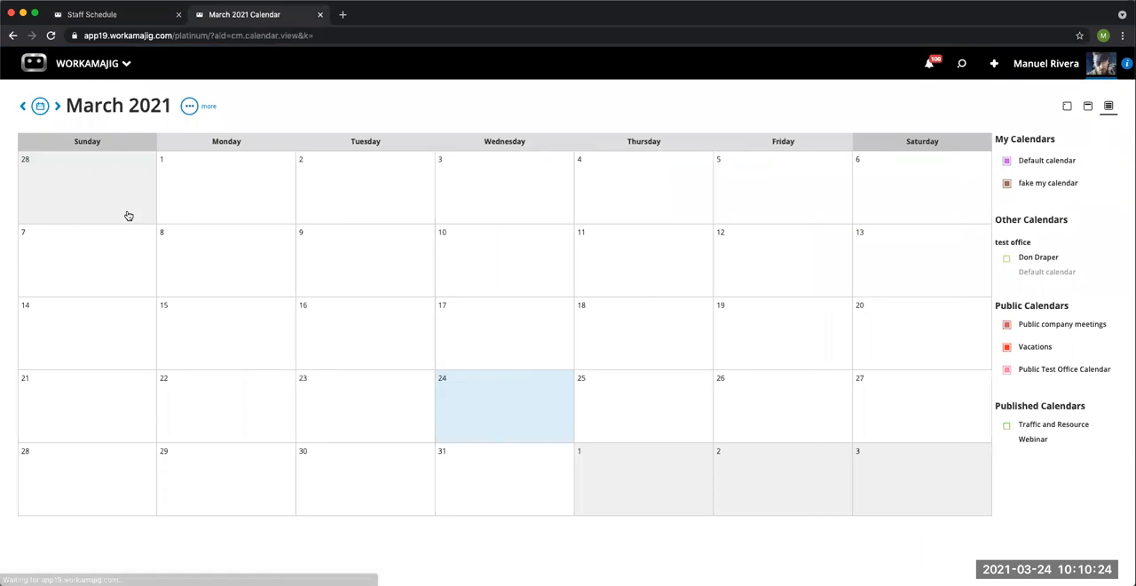
Step: Start a new meeting on Thursday, March 25, 2021, titled Thursday Fun Day, and make it an all-day event
{"action": "double_click", "coordinate": [664, 392]}
{"action": "type", "text": "Thu"}
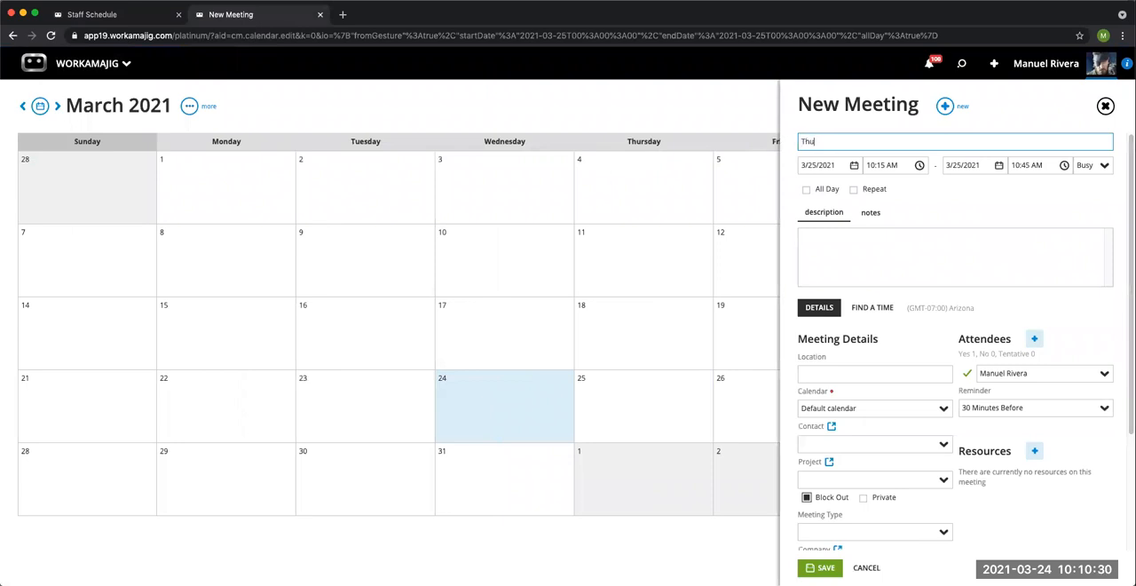
{"action": "type", "text": "rsday Fun Day"}
{"action": "left_click", "coordinate": [807, 190]}
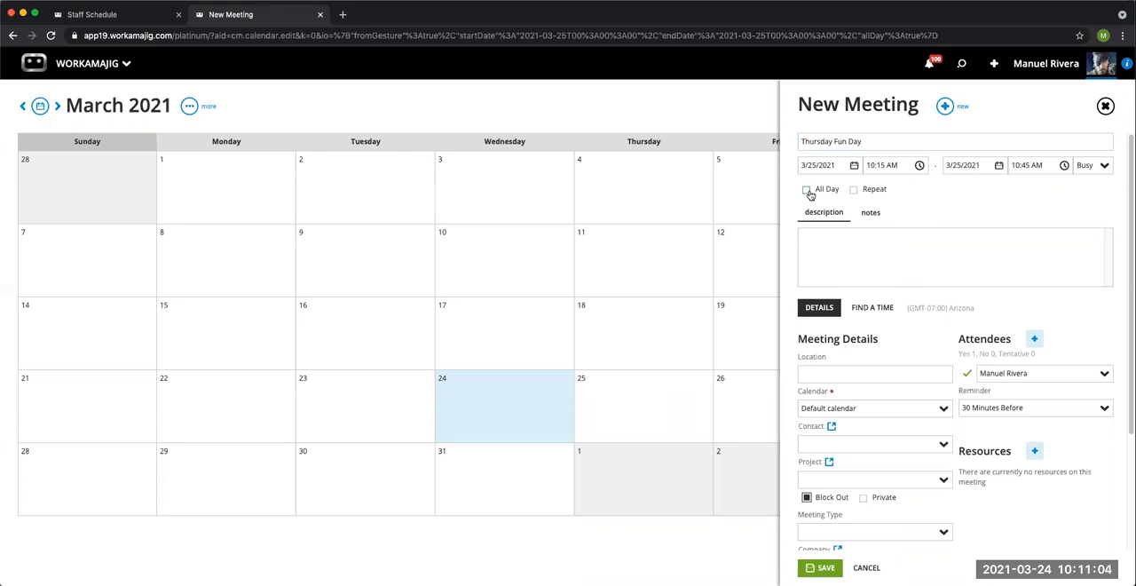
Step: Assign the meeting to the Public company meetings calendar with Block Out enabled and save it without sending notifications
{"action": "left_click", "coordinate": [944, 410]}
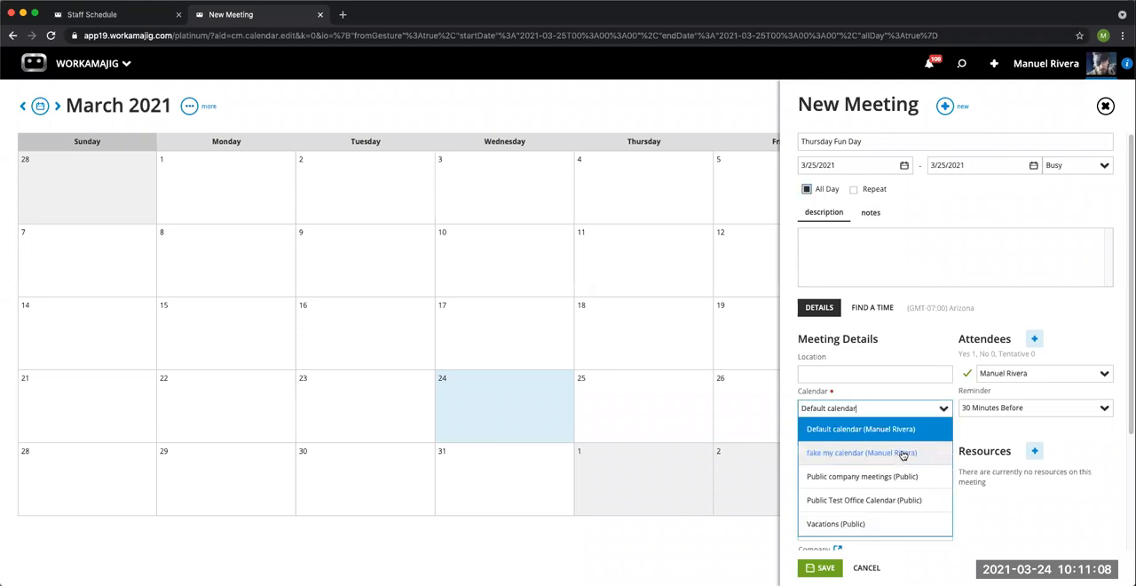
{"action": "left_click", "coordinate": [881, 478]}
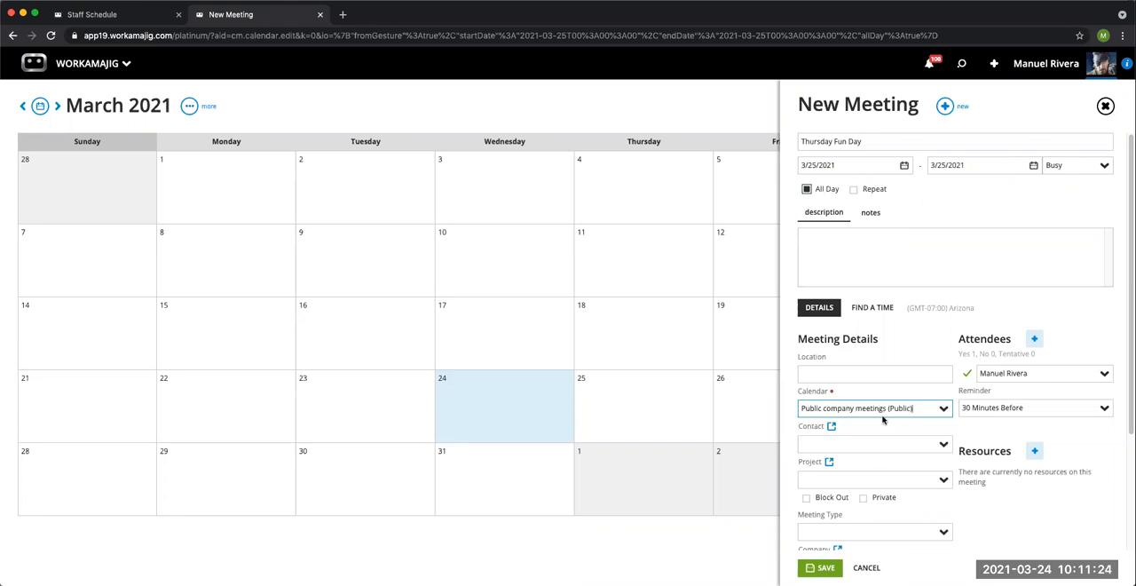
{"action": "left_click", "coordinate": [807, 499]}
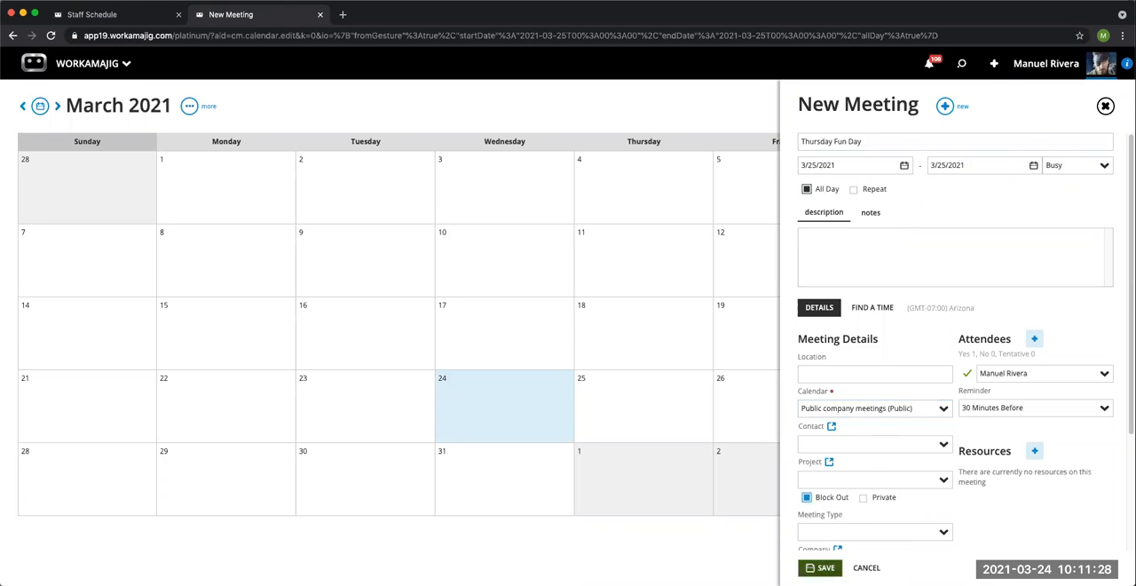
{"action": "left_click", "coordinate": [820, 567]}
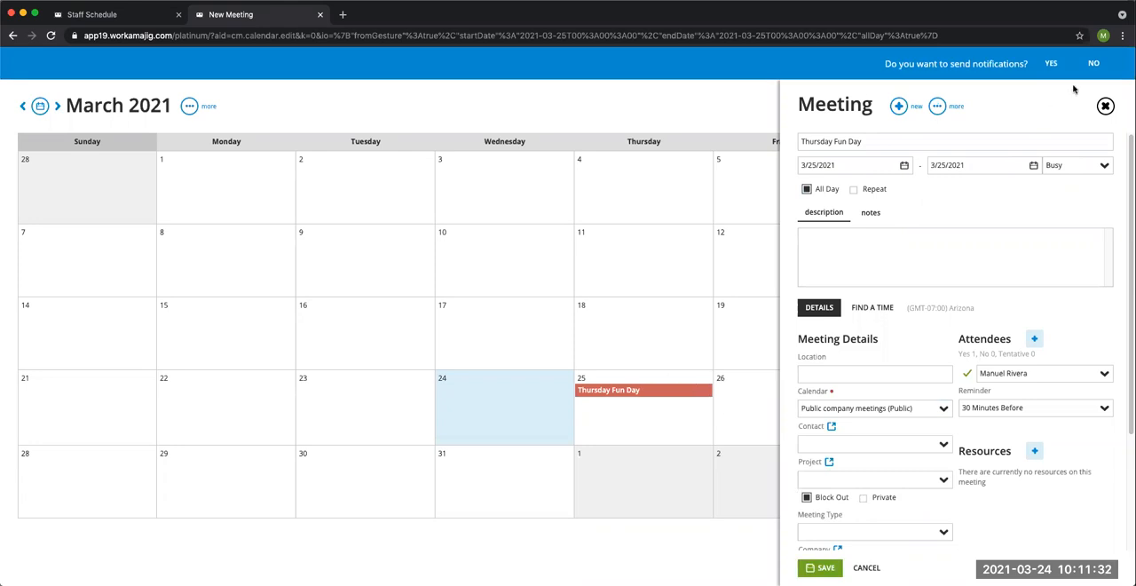
{"action": "left_click", "coordinate": [1091, 65]}
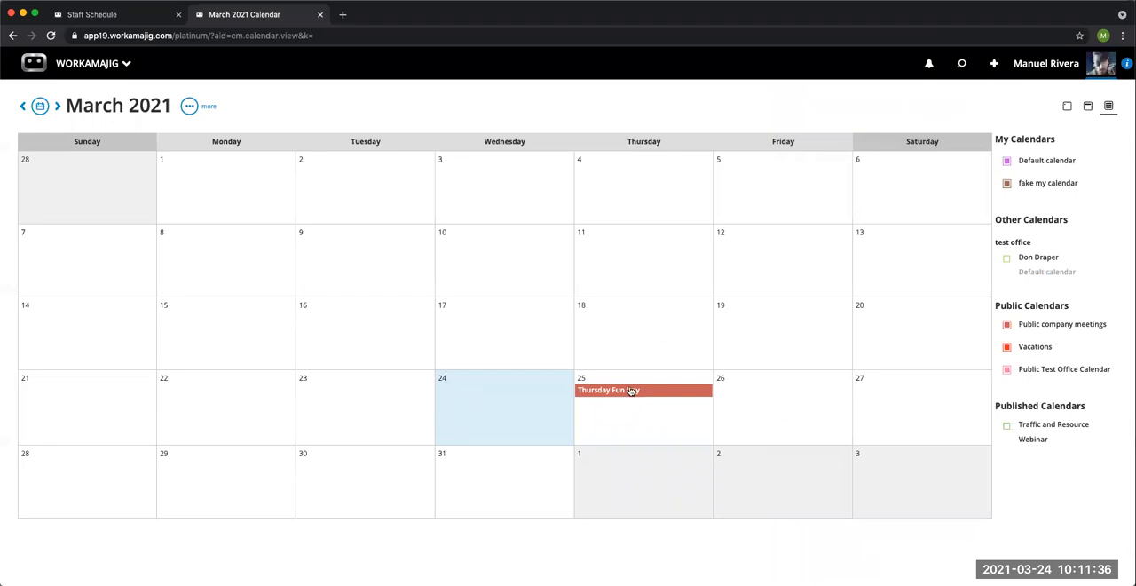
Step: Review how the blocked-out March 25 meeting affects the Staff Schedule and return to the March 2021 calendar
{"action": "left_click", "coordinate": [133, 16]}
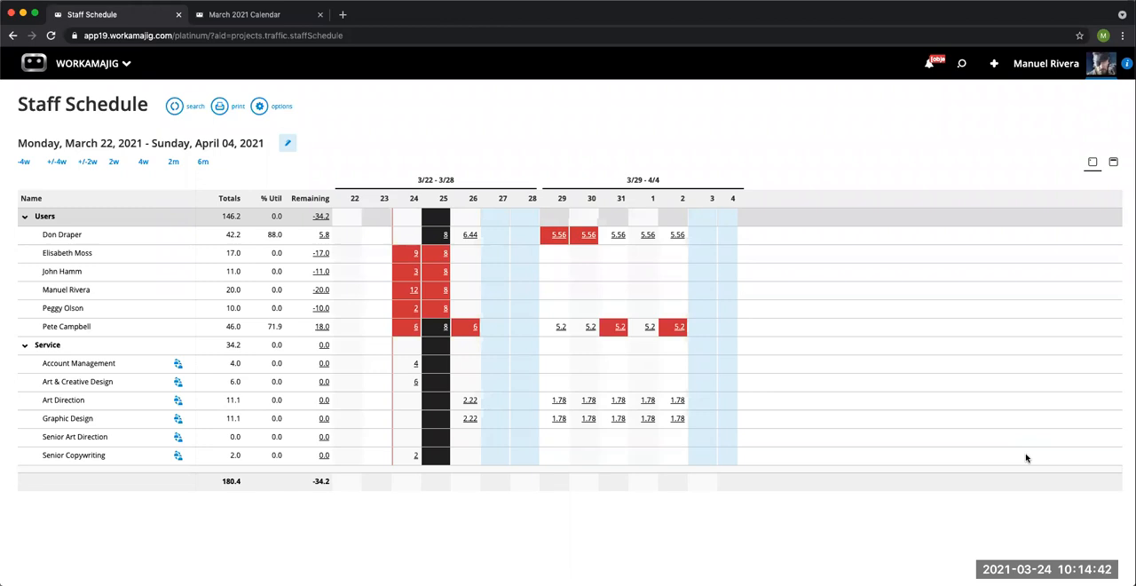
{"action": "left_click", "coordinate": [264, 22]}
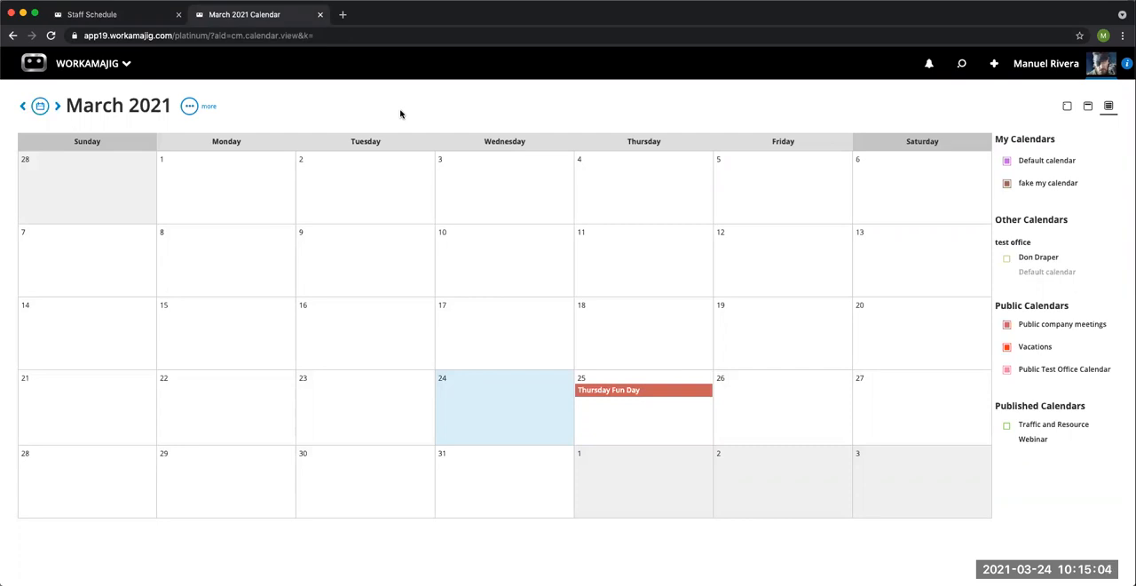
Step: Open the Workamajig support site in a separate browser page and search its help articles for calendar sync
{"action": "left_click", "coordinate": [342, 16]}
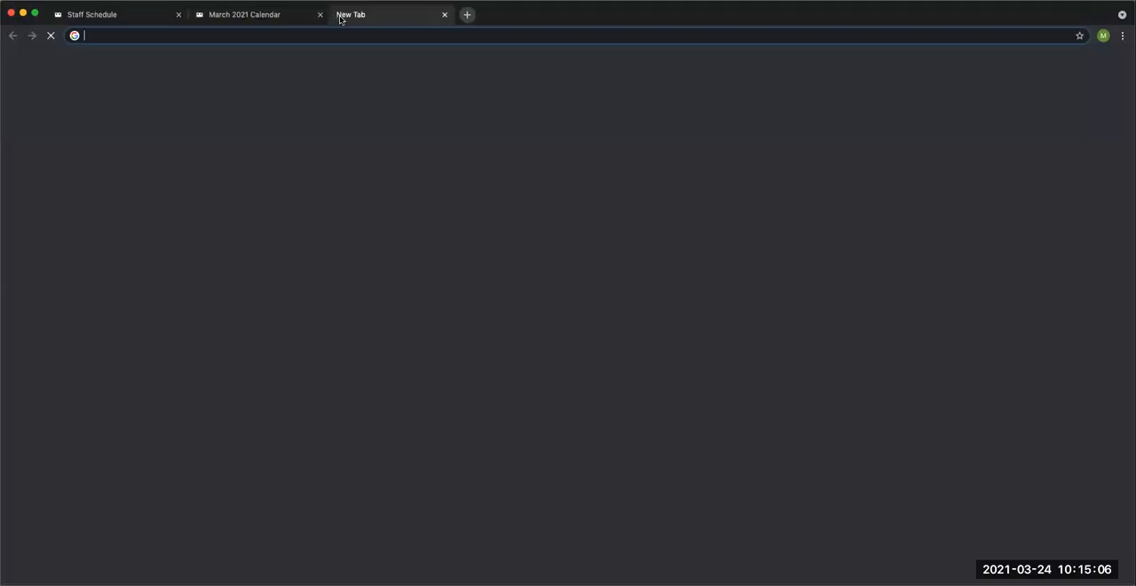
{"action": "type", "text": "sup"}
{"action": "key", "text": "Return"}
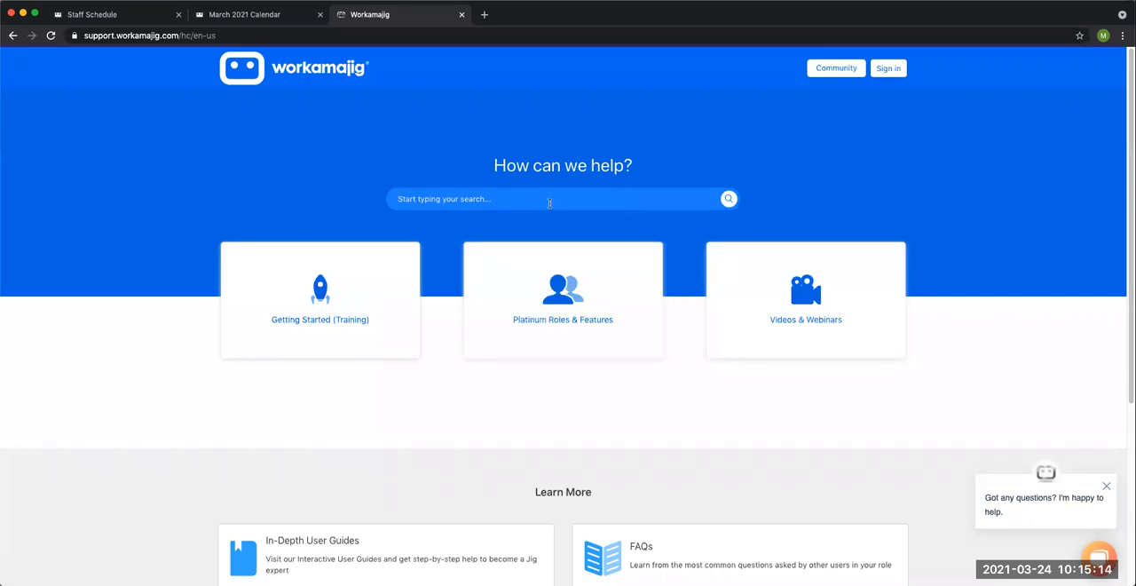
{"action": "type", "text": "calendar sync"}
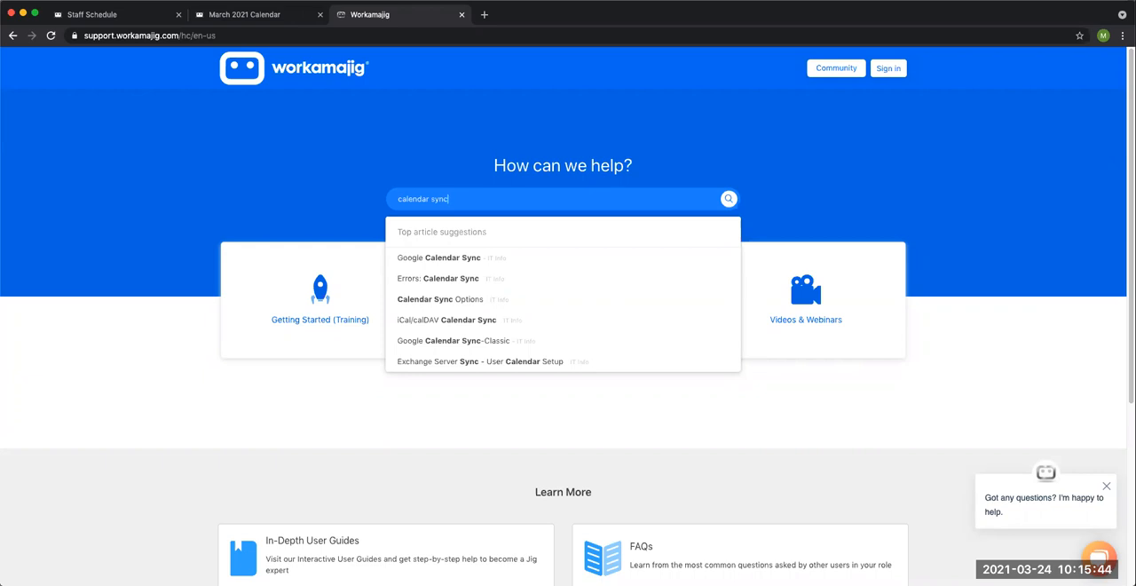
Step: Return to the Staff Schedule page and open the resource manager's Traffic Calendar from there
{"action": "left_click", "coordinate": [133, 16]}
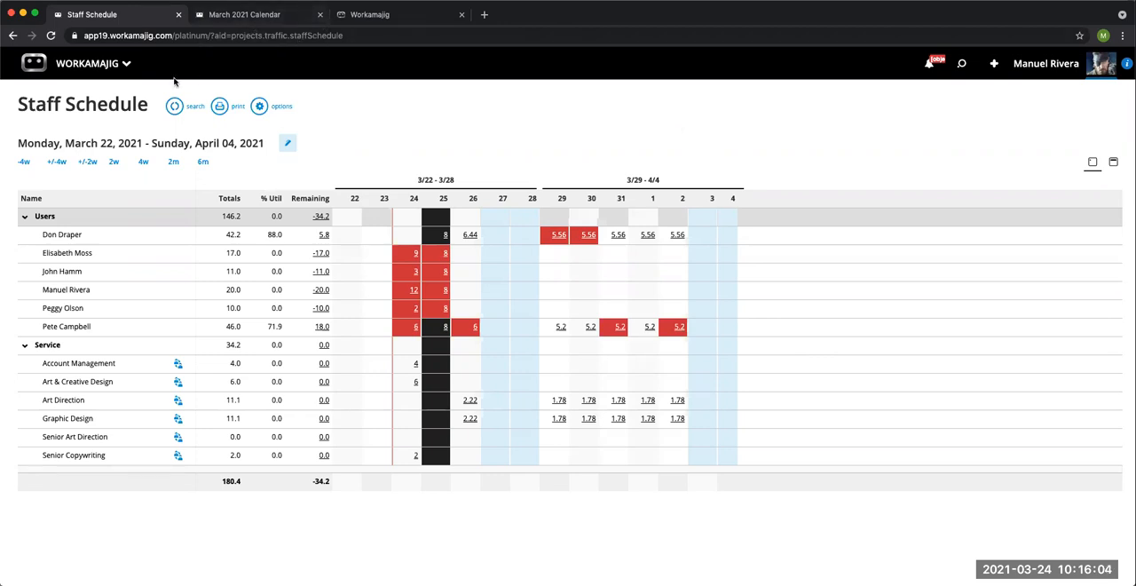
{"action": "left_click", "coordinate": [97, 72]}
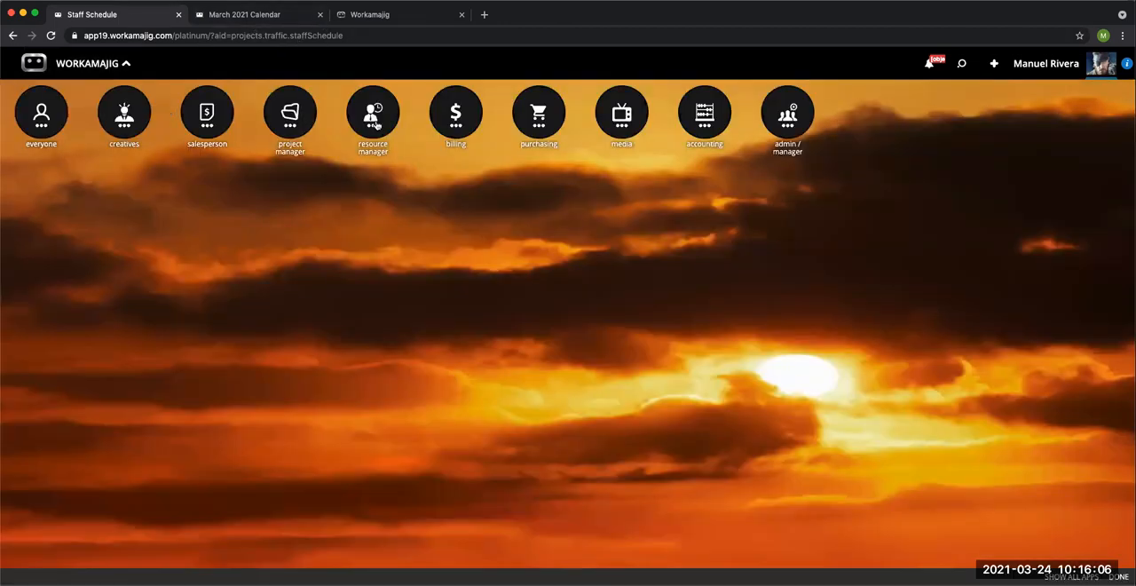
{"action": "left_click", "coordinate": [375, 126]}
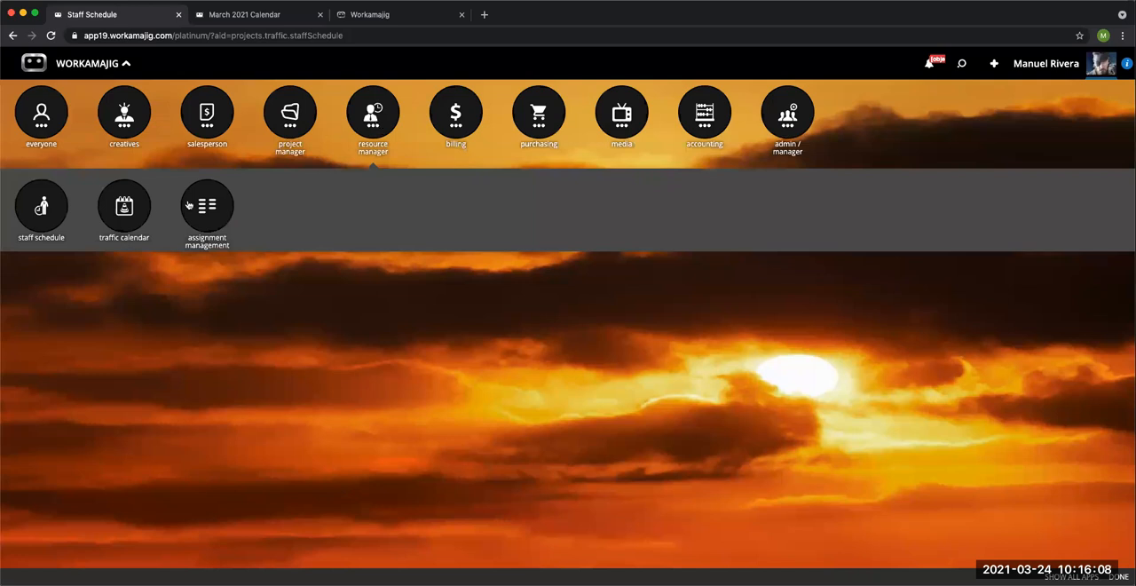
{"action": "left_click", "coordinate": [130, 219]}
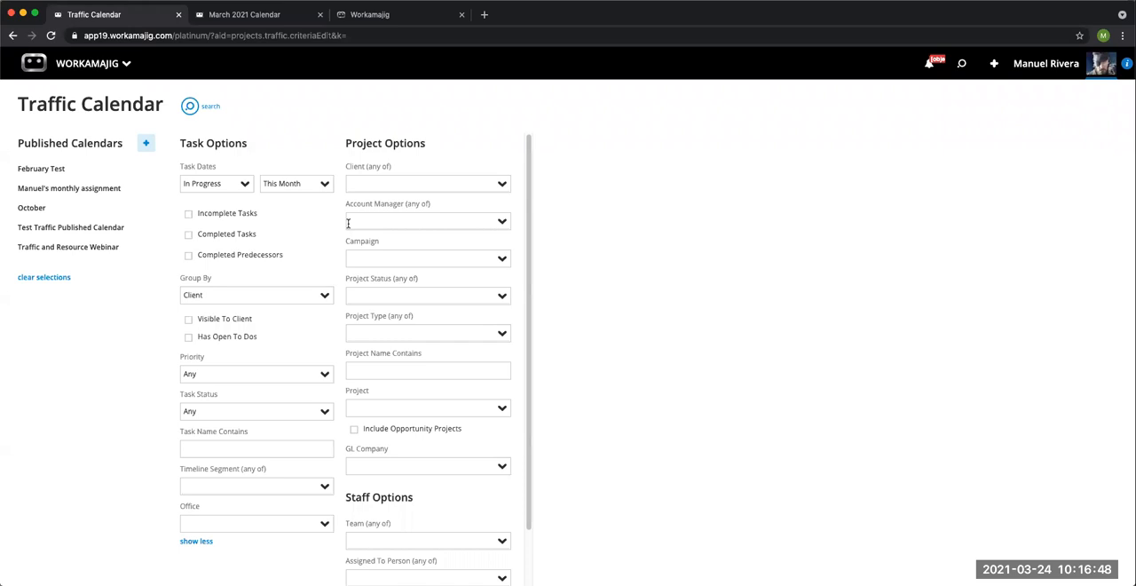
Step: Try to search the Traffic Calendar for projects of the Webinar type, and close the resulting calendar
{"action": "left_click", "coordinate": [397, 334]}
{"action": "type", "text": "webin"}
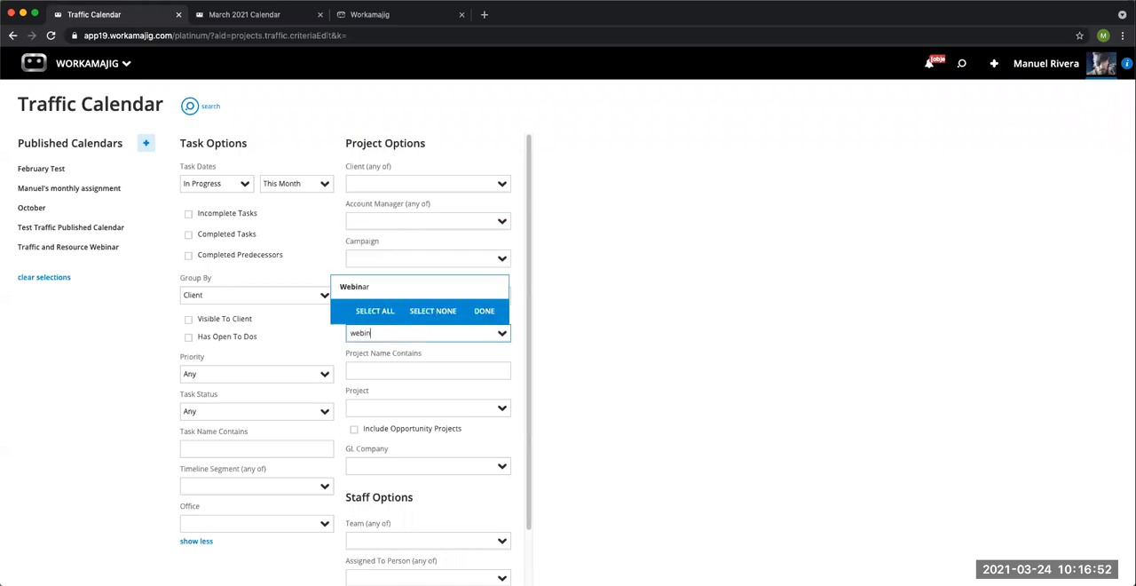
{"action": "left_click", "coordinate": [485, 291]}
{"action": "left_click", "coordinate": [486, 315]}
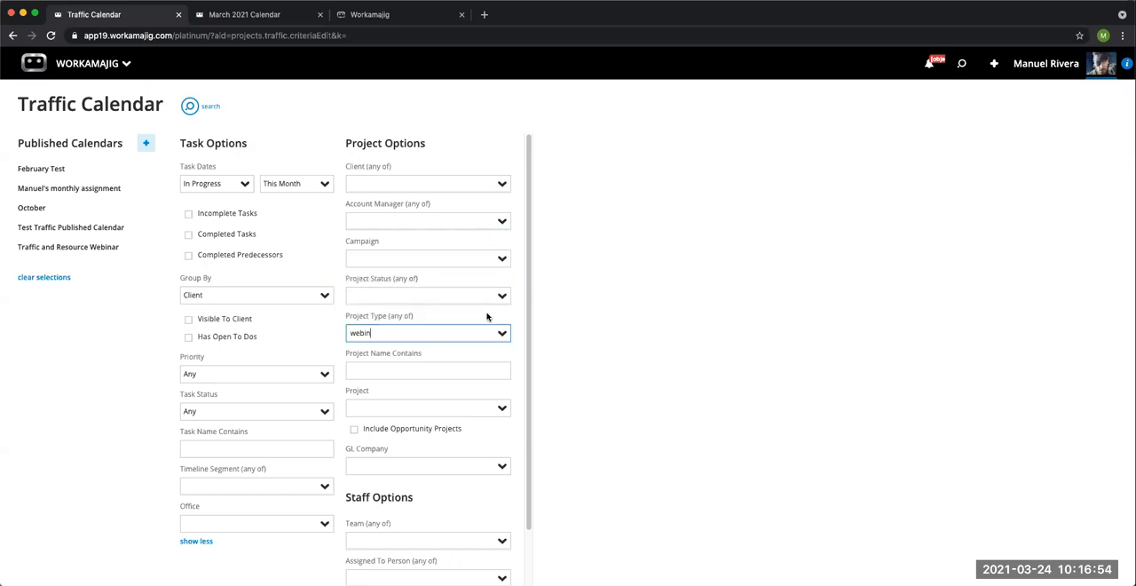
{"action": "left_click_drag", "start_coordinate": [411, 333], "coordinate": [346, 333]}
{"action": "type", "text": "we"}
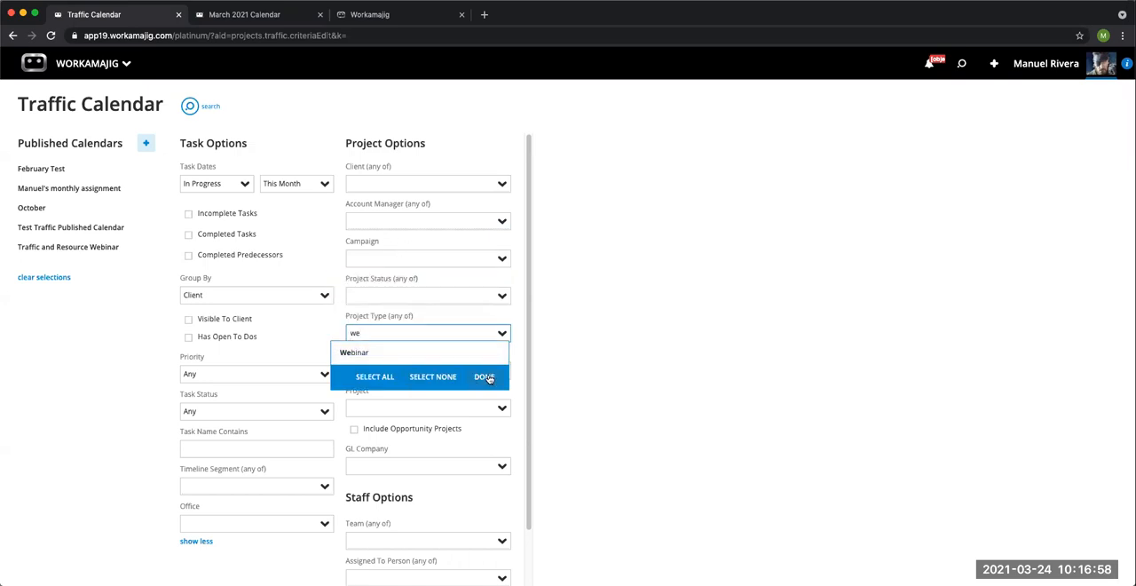
{"action": "left_click", "coordinate": [413, 353]}
{"action": "left_click", "coordinate": [483, 376]}
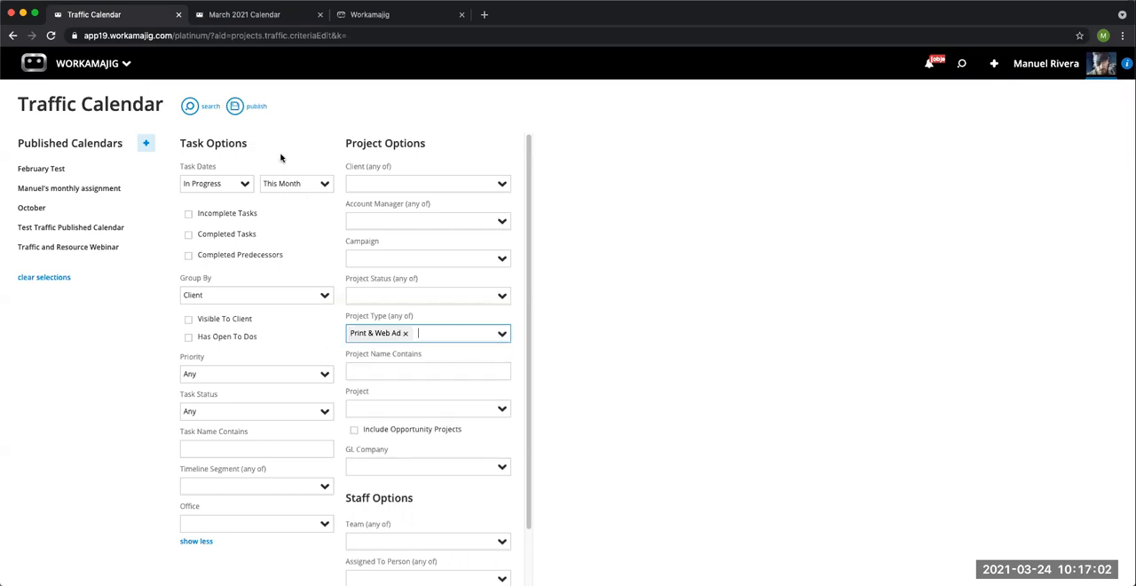
{"action": "left_click", "coordinate": [190, 107]}
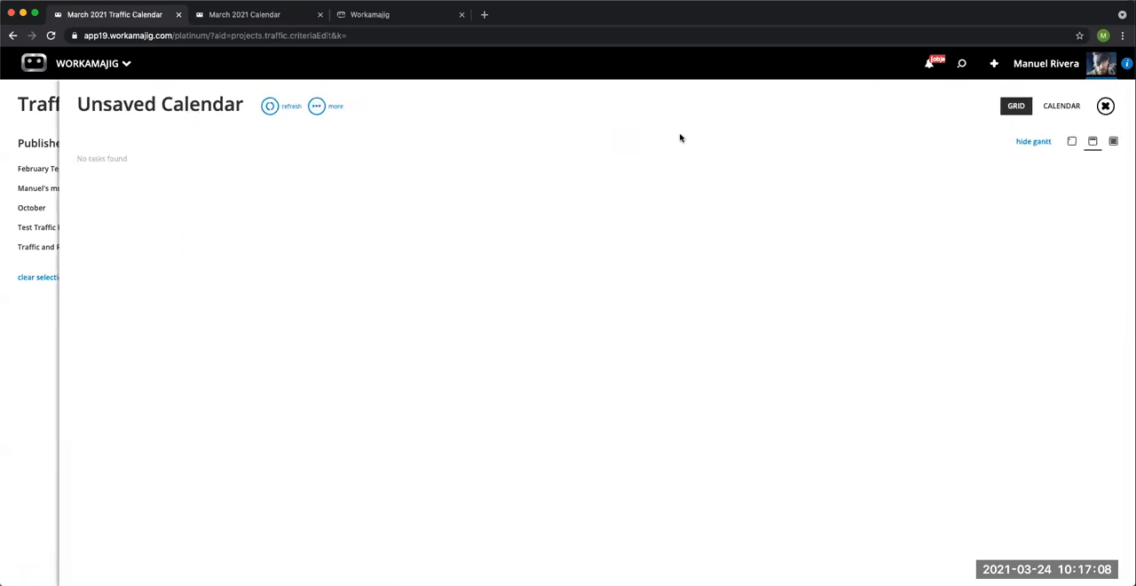
{"action": "left_click", "coordinate": [1105, 106]}
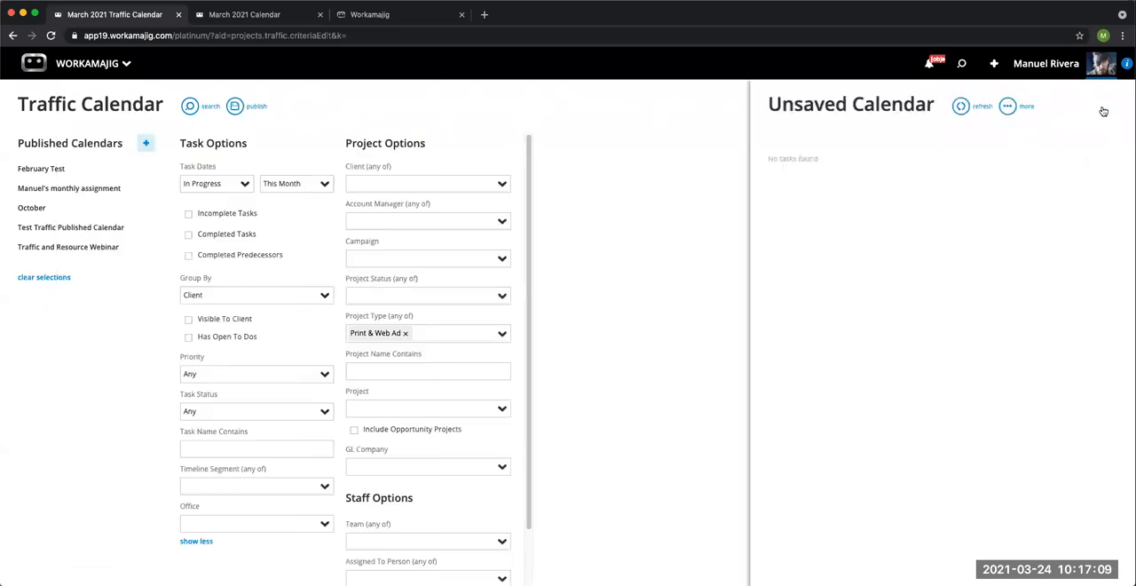
Step: Search the Traffic Calendar with the project type changed from Print & Web Ad to Webinar, and close the resulting calendar
{"action": "left_click", "coordinate": [404, 333]}
{"action": "left_click", "coordinate": [508, 333]}
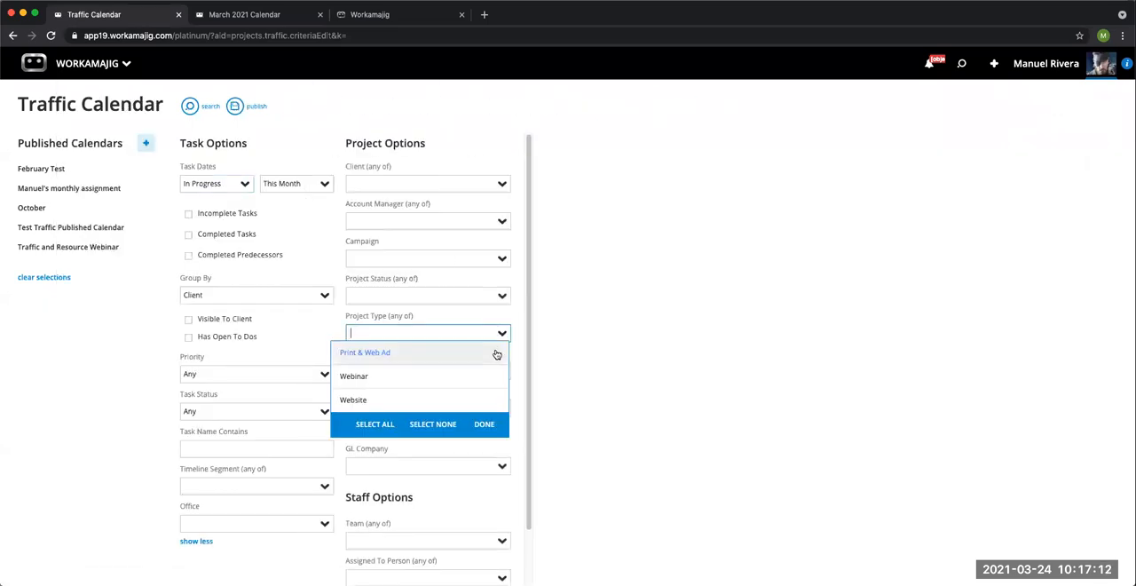
{"action": "left_click", "coordinate": [449, 380]}
{"action": "left_click", "coordinate": [485, 424]}
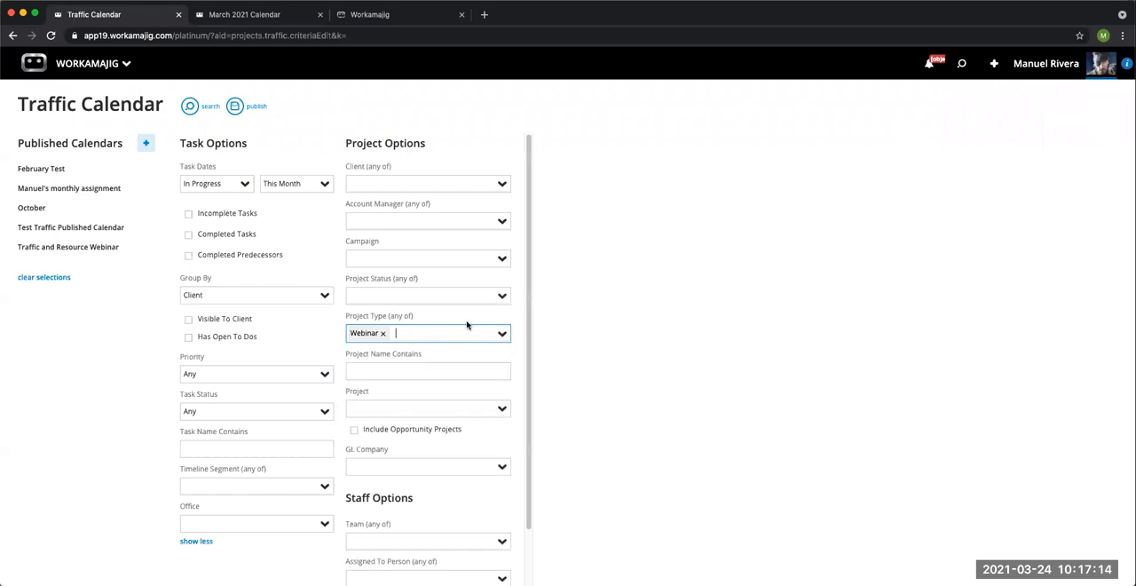
{"action": "left_click", "coordinate": [191, 107]}
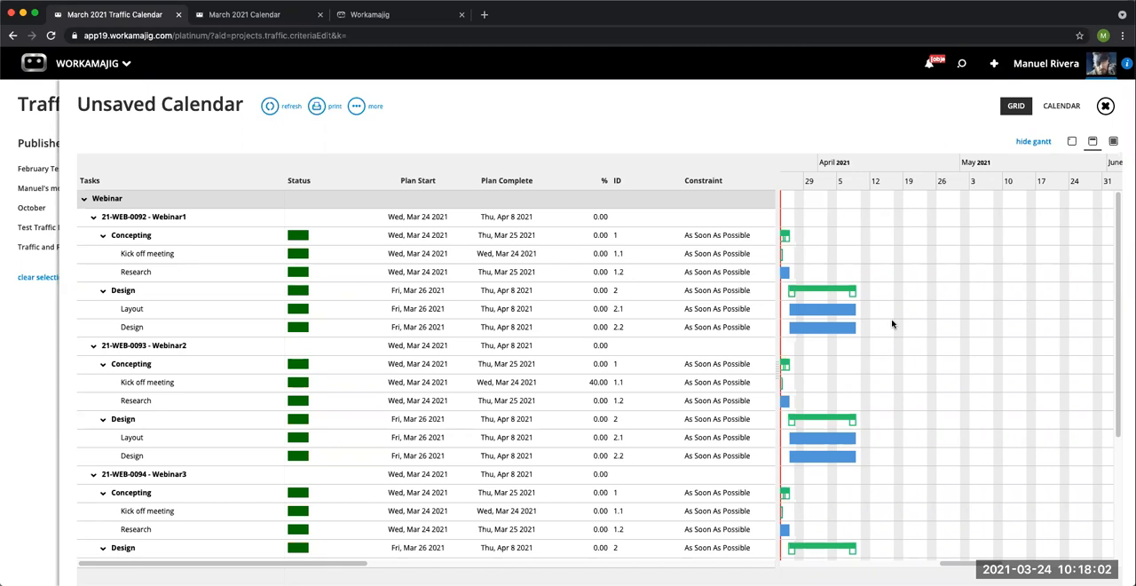
{"action": "left_click", "coordinate": [1105, 106]}
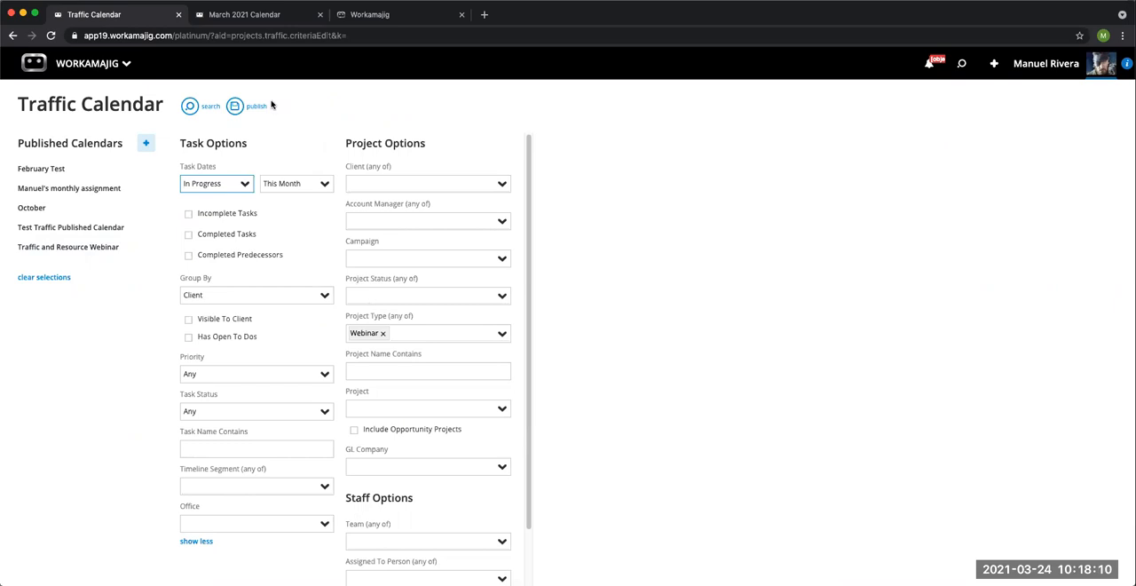
Step: Publish the Webinar search as a calendar named "March Webinar" with the default options and visibility groups
{"action": "left_click", "coordinate": [235, 108]}
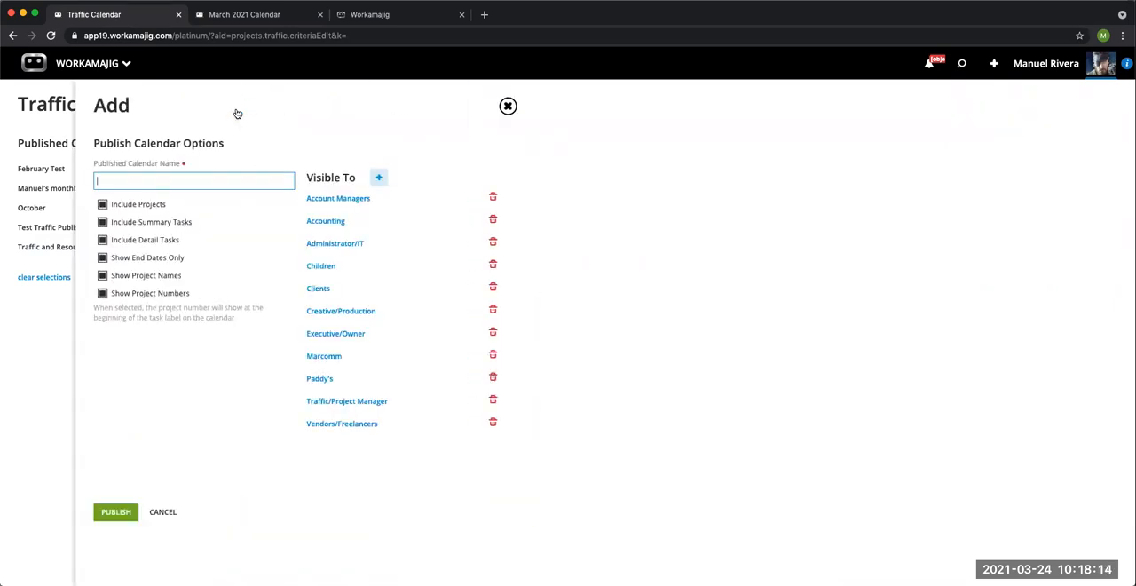
{"action": "type", "text": "Week"}
{"action": "key", "text": "BackSpace"}
{"action": "key", "text": "BackSpace"}
{"action": "key", "text": "BackSpace"}
{"action": "key", "text": "BackSpace"}
{"action": "type", "text": "March W"}
{"action": "left_click", "coordinate": [132, 511]}
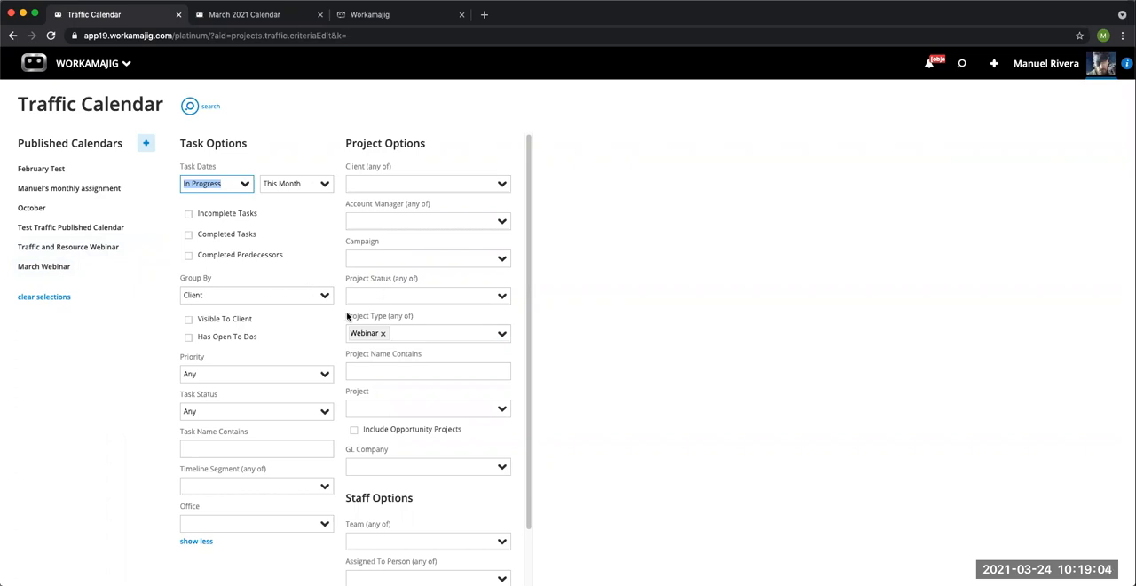
Step: Run the March Webinar search and inspect the Webinar1 project and its Kick off meeting task without changing them
{"action": "left_click", "coordinate": [190, 109]}
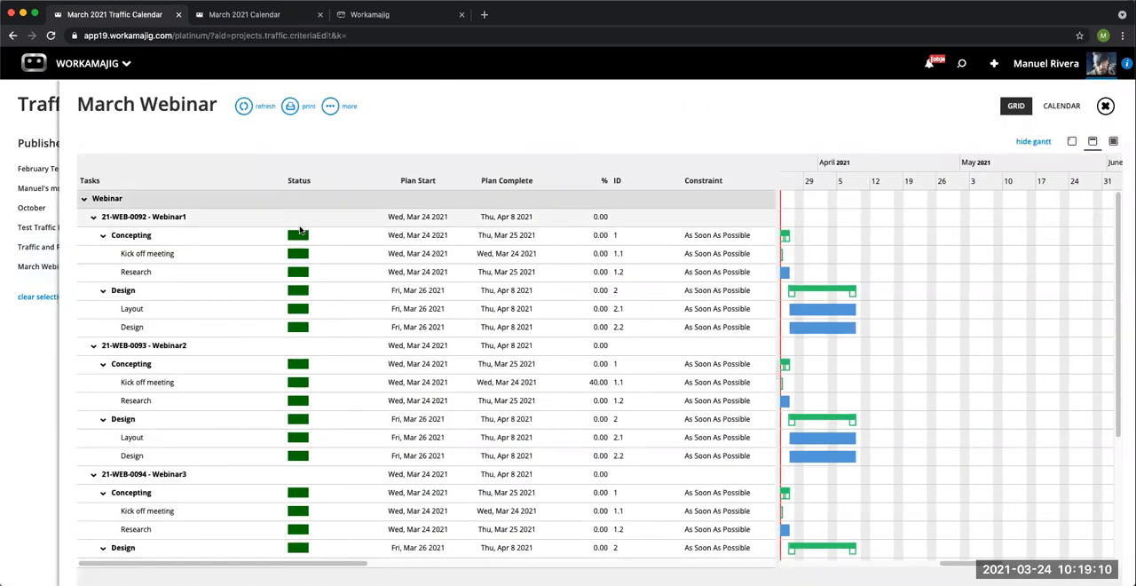
{"action": "left_click", "coordinate": [167, 221]}
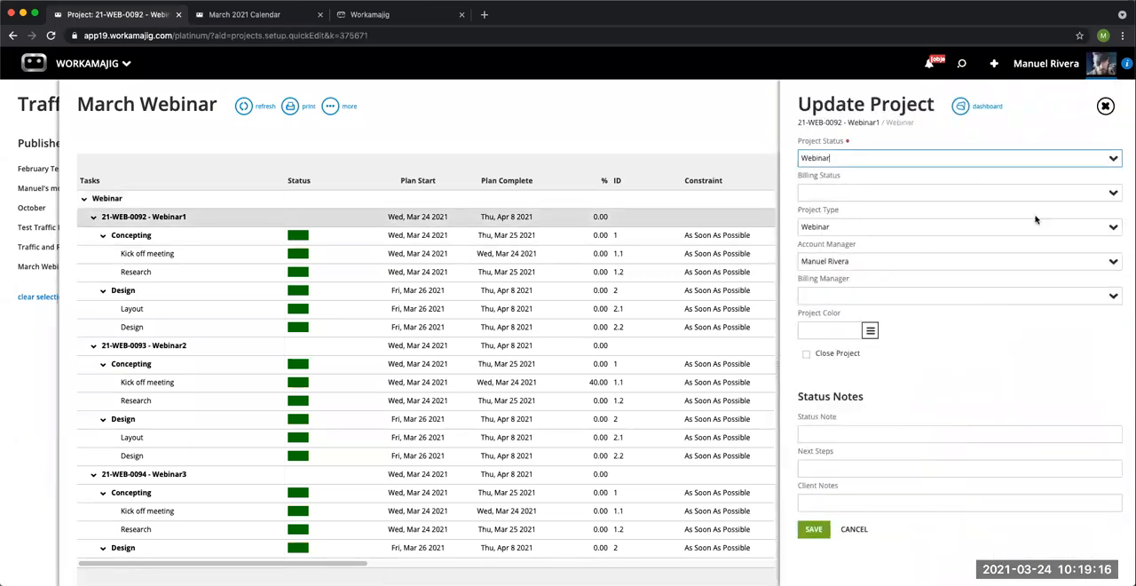
{"action": "left_click", "coordinate": [1105, 106]}
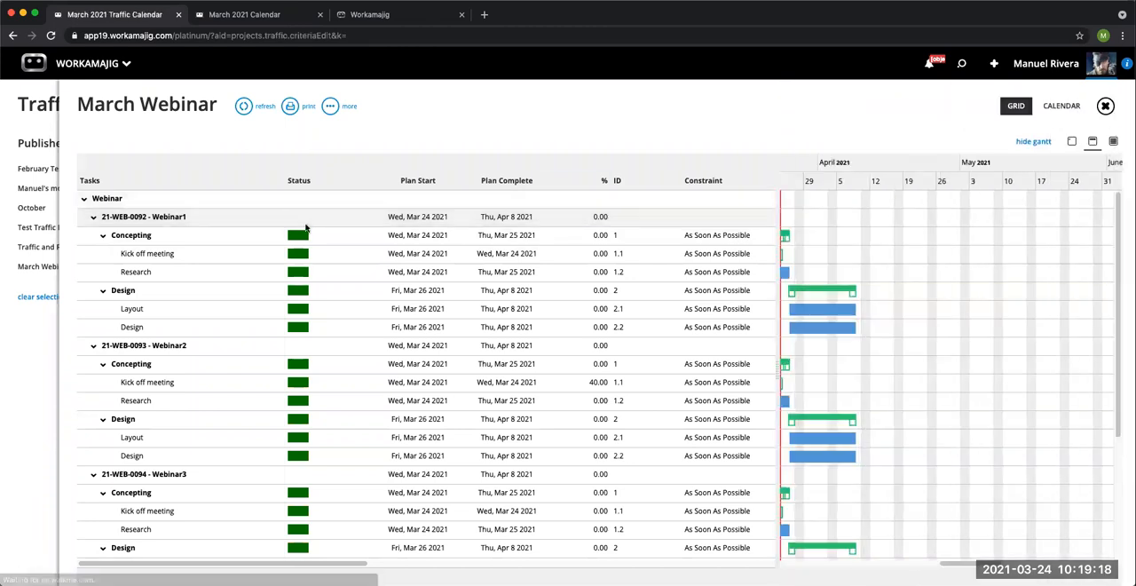
{"action": "left_click", "coordinate": [249, 257]}
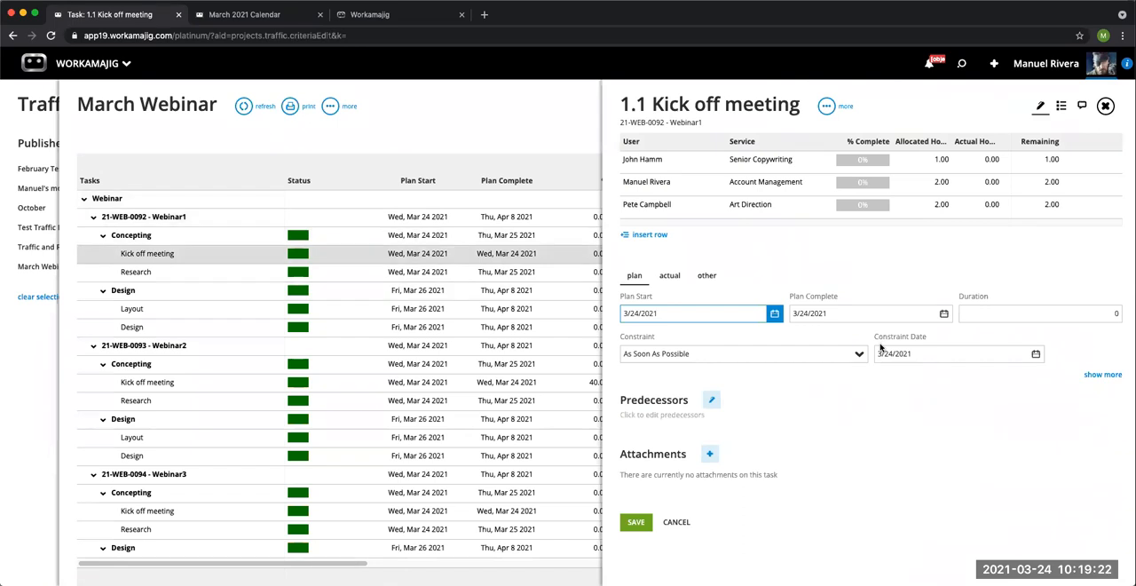
{"action": "left_click", "coordinate": [1105, 106]}
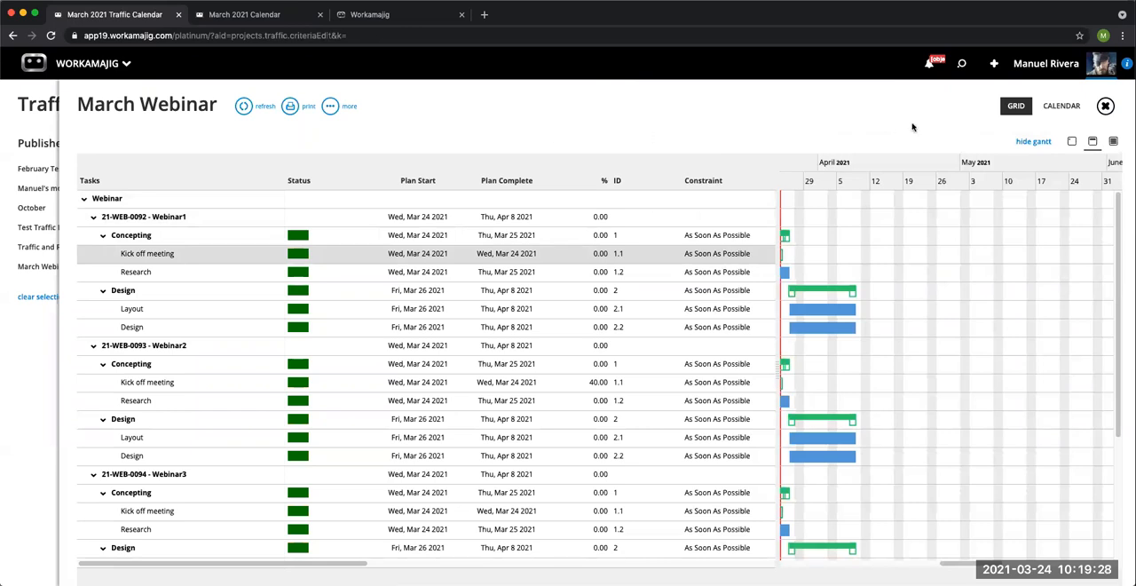
Step: Show March Webinar as a monthly calendar and enable Include Projects and Show End Dates Only in the Company Defaults settings
{"action": "left_click", "coordinate": [1059, 108]}
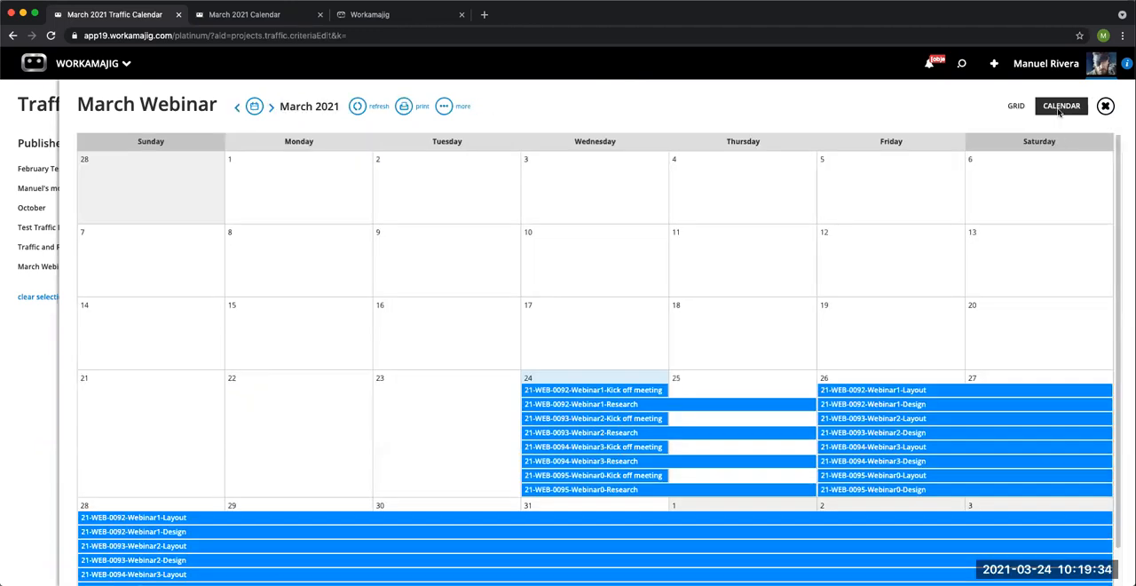
{"action": "scroll", "coordinate": [1110, 195], "scroll_direction": "down", "scroll_amount": 2}
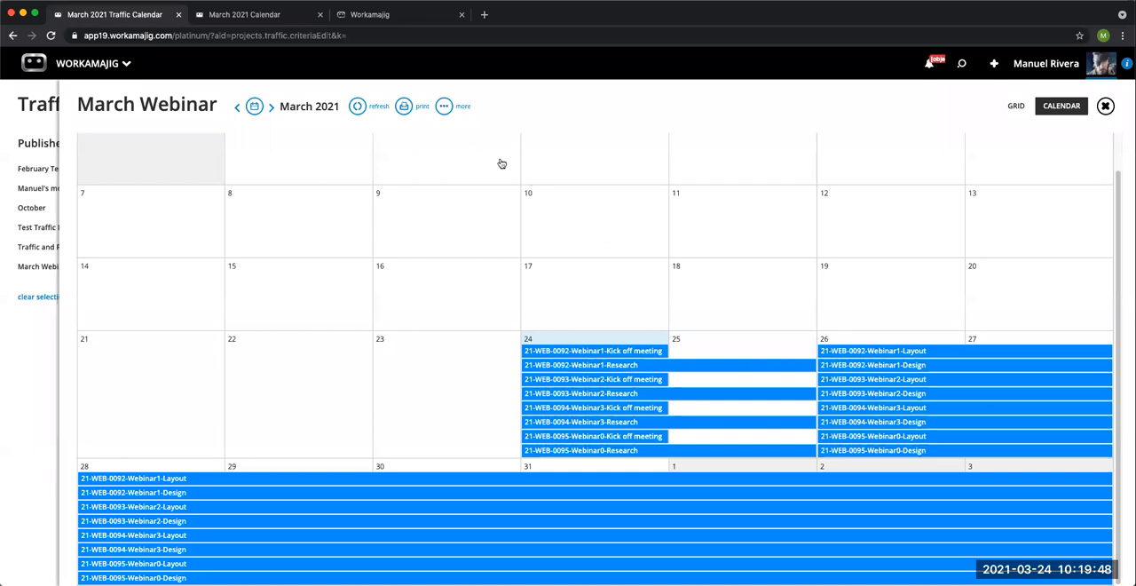
{"action": "left_click", "coordinate": [445, 106]}
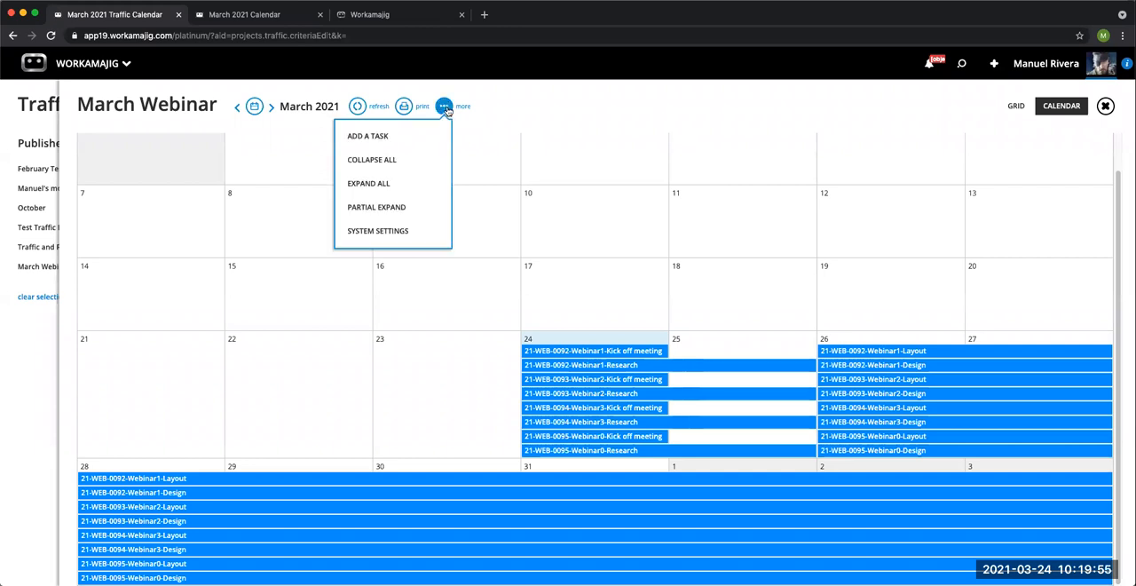
{"action": "left_click", "coordinate": [406, 229]}
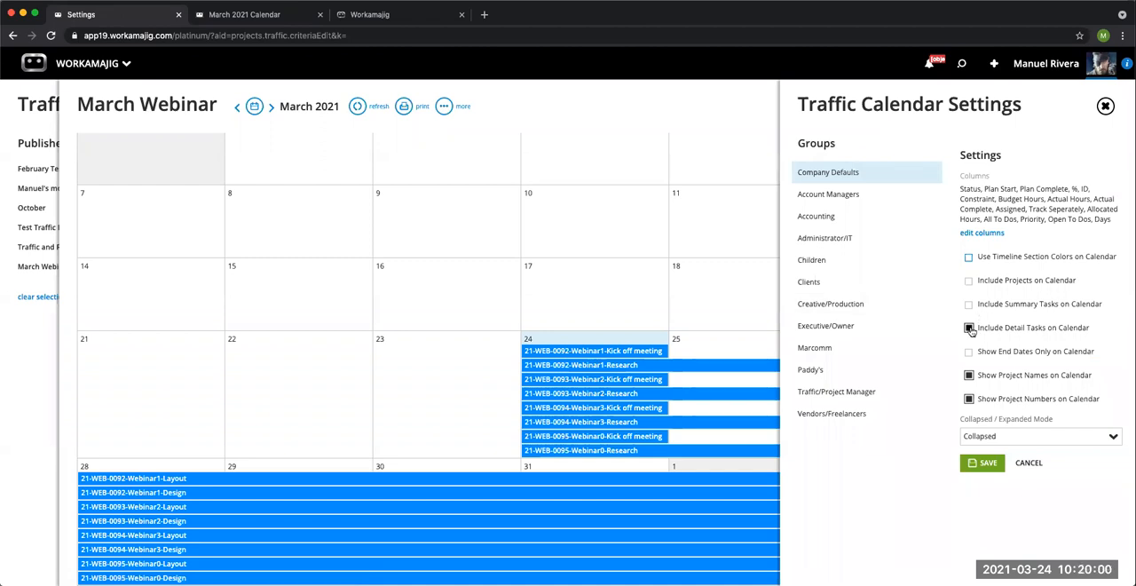
{"action": "left_click", "coordinate": [969, 280]}
{"action": "left_click", "coordinate": [970, 352]}
{"action": "left_click", "coordinate": [983, 463]}
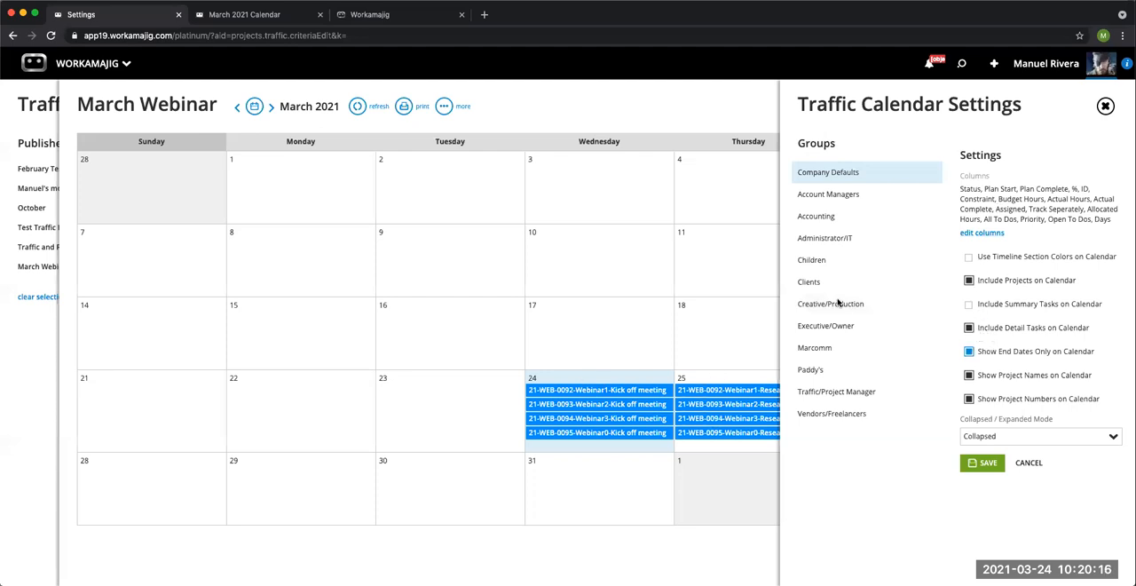
{"action": "left_click", "coordinate": [1105, 107]}
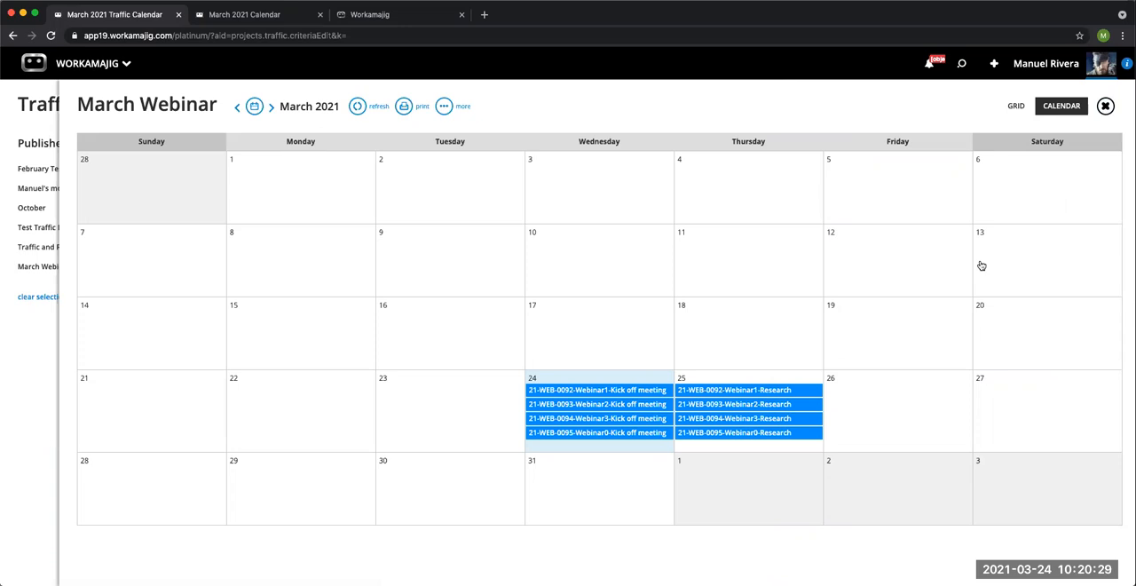
Step: Close the March Webinar results and select March Webinar among the published calendars
{"action": "left_click", "coordinate": [1105, 106]}
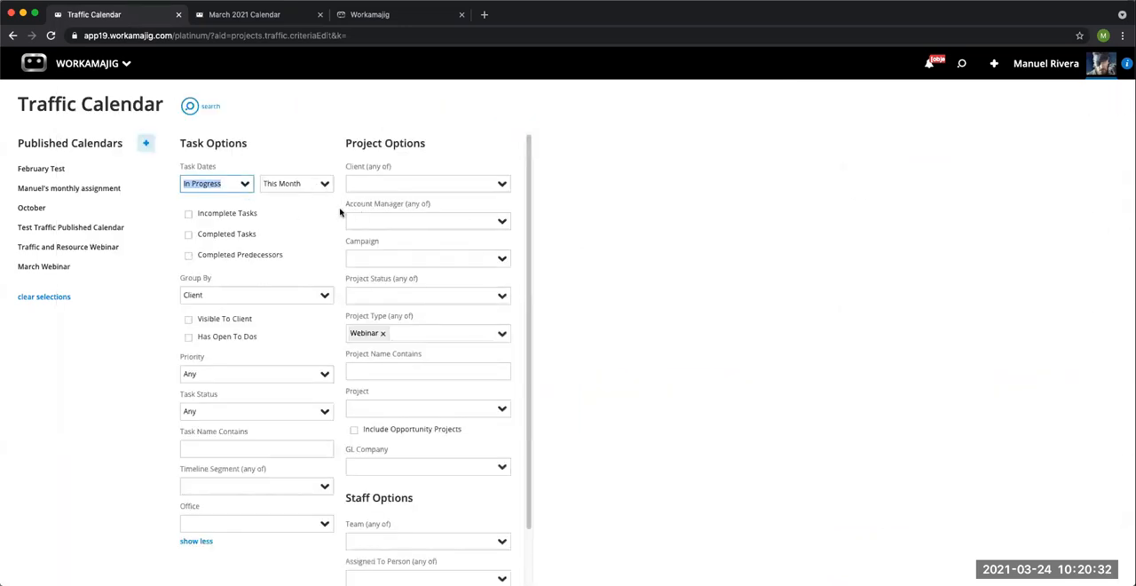
{"action": "left_click", "coordinate": [88, 270]}
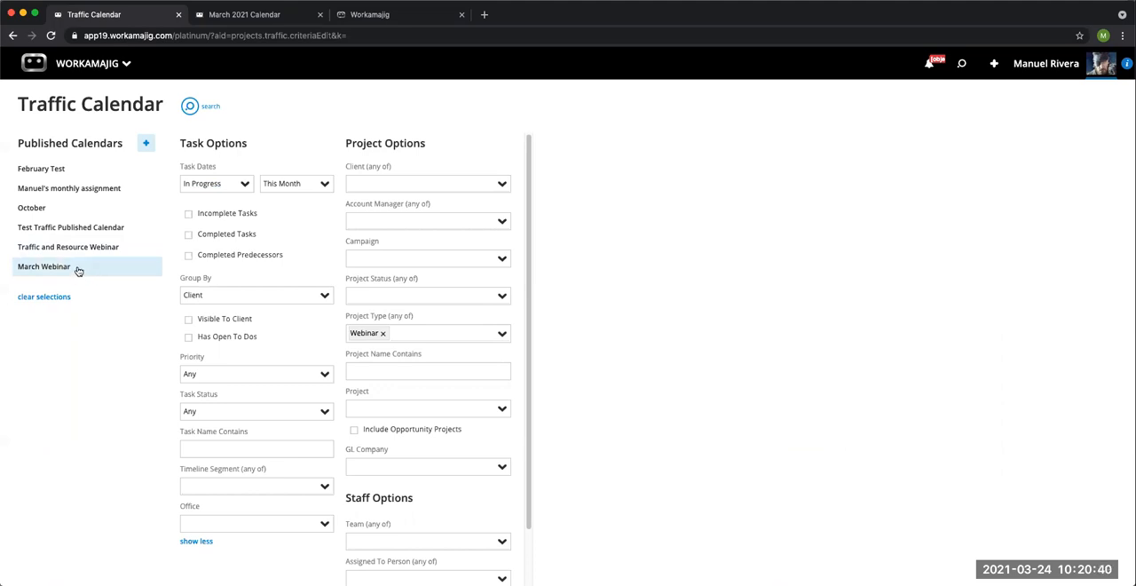
{"action": "left_click", "coordinate": [82, 272]}
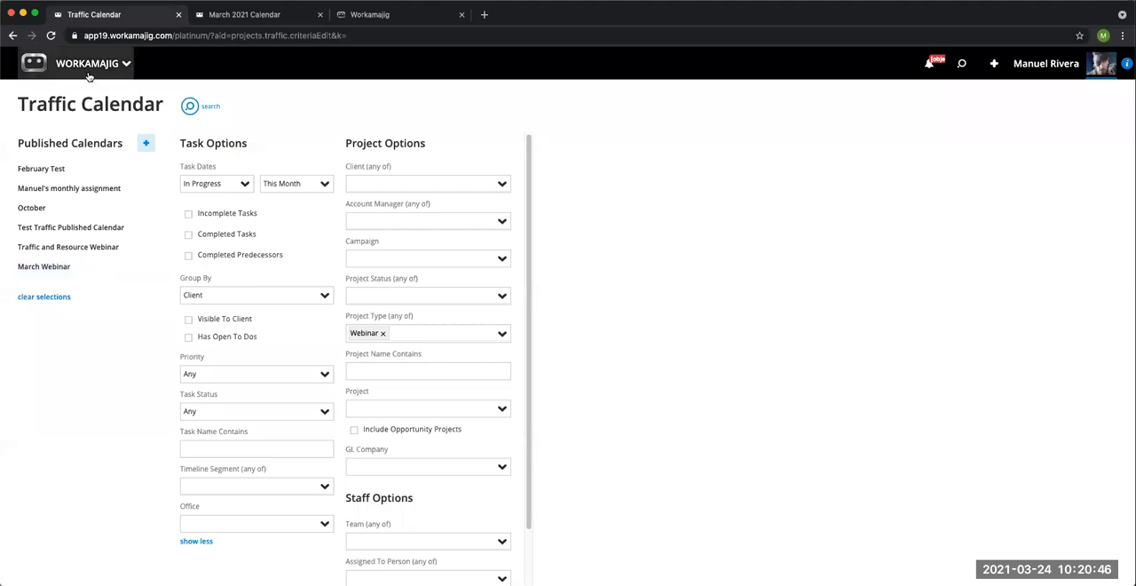
Step: Switch to the March 2021 calendar page and add the published March Webinar calendar to the calendars available for viewing
{"action": "left_click", "coordinate": [261, 16]}
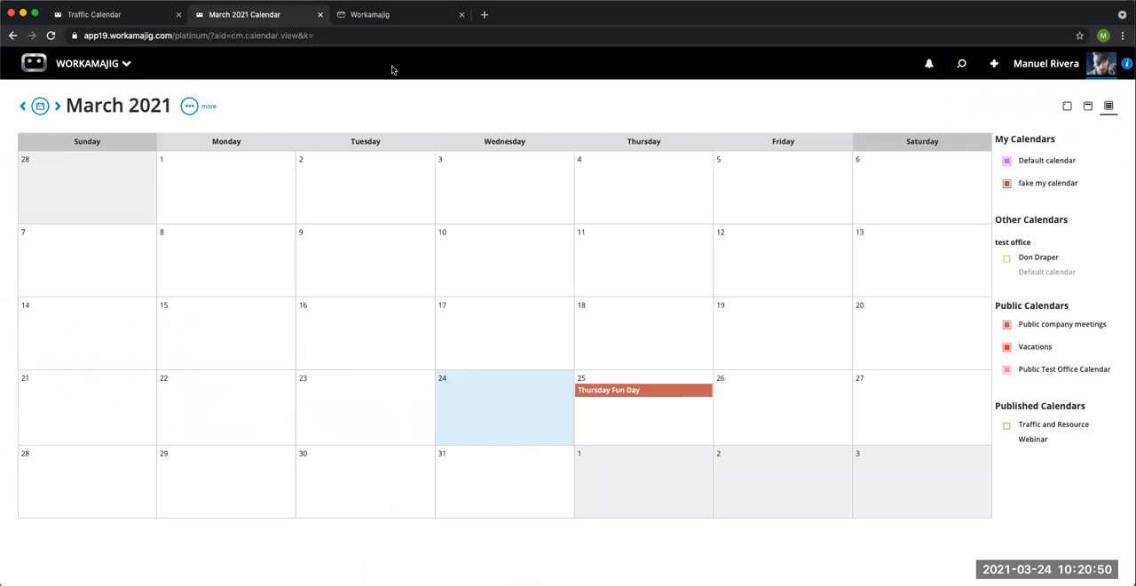
{"action": "left_click", "coordinate": [190, 107]}
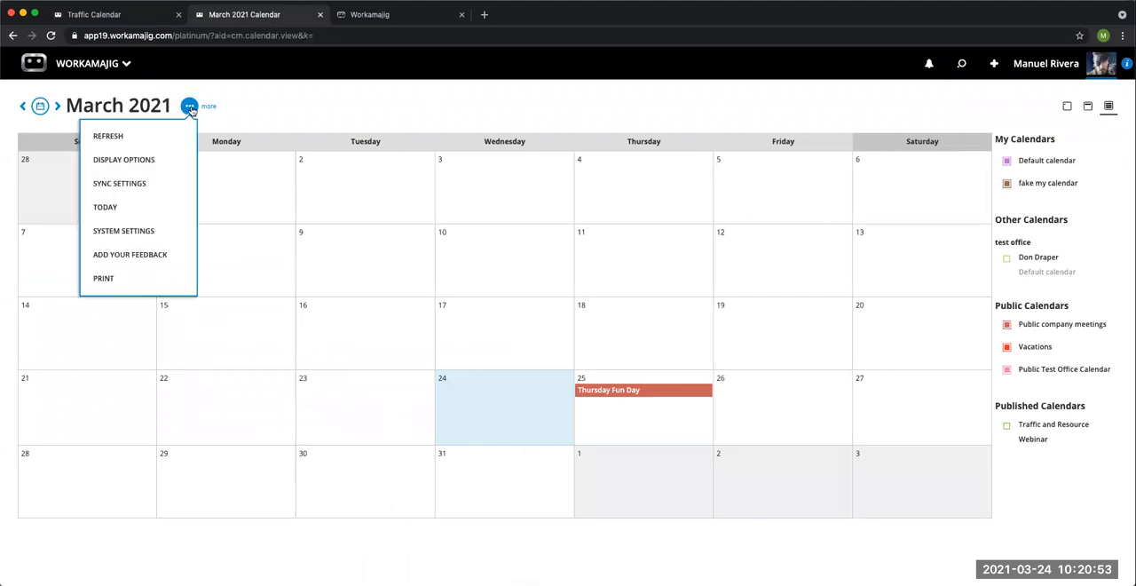
{"action": "left_click", "coordinate": [166, 163]}
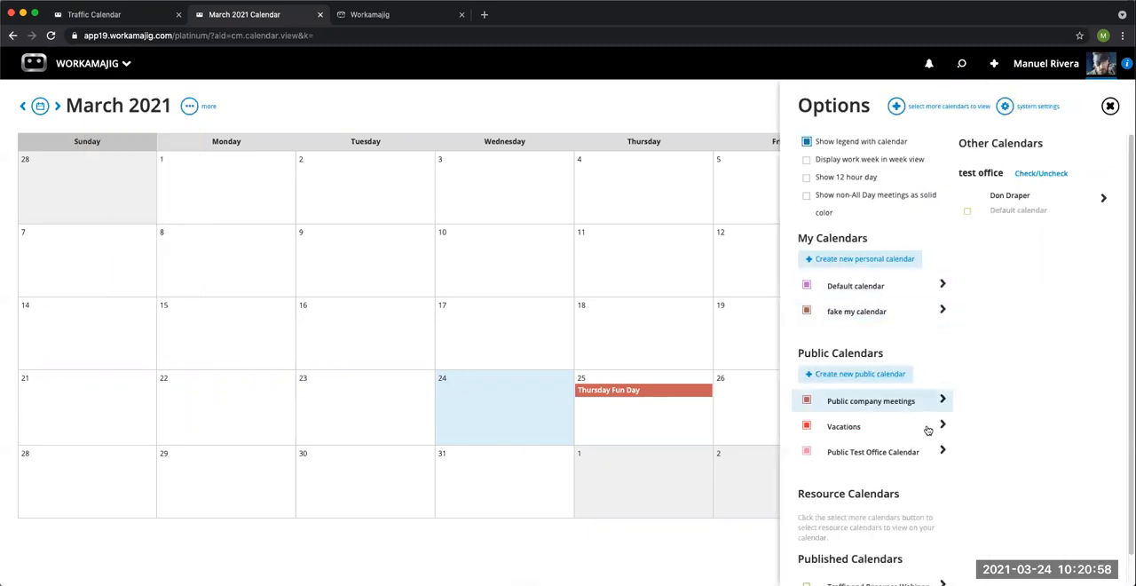
{"action": "scroll", "coordinate": [941, 463], "scroll_direction": "down", "scroll_amount": 1}
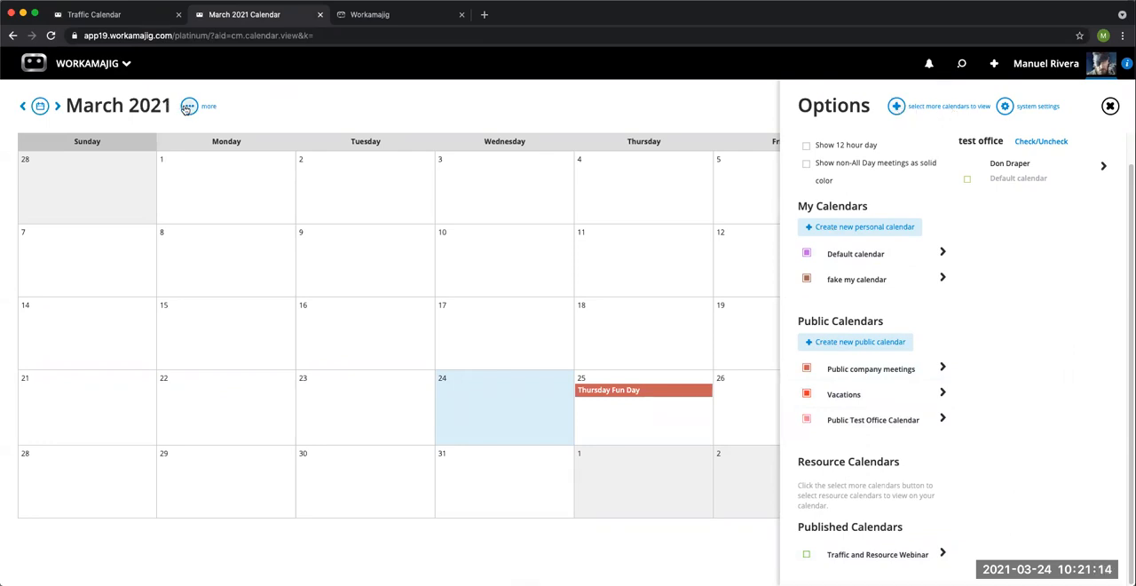
{"action": "left_click", "coordinate": [897, 106]}
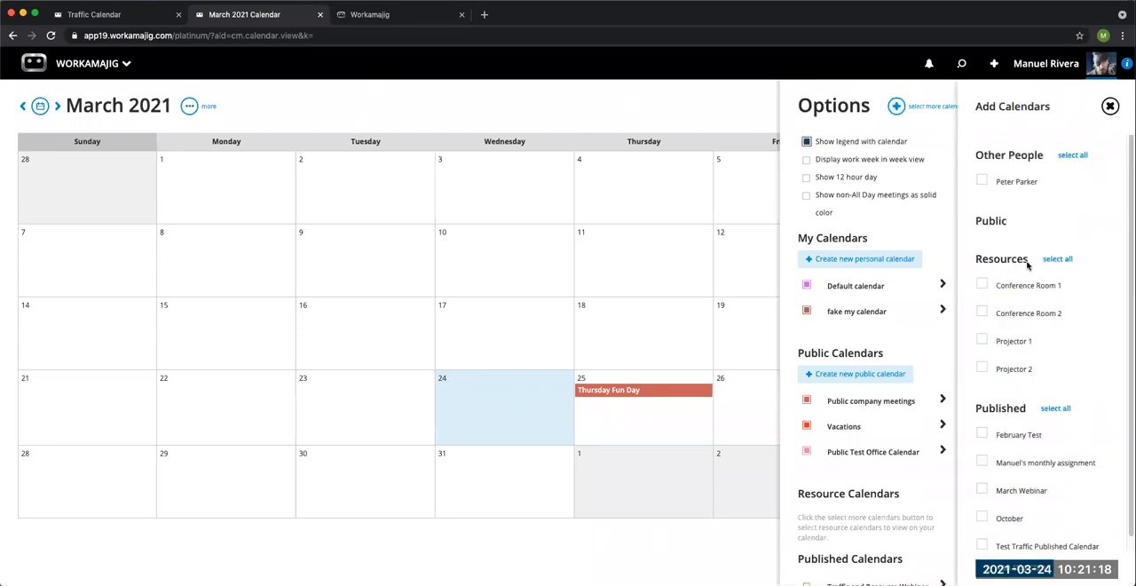
{"action": "scroll", "coordinate": [1036, 366], "scroll_direction": "down", "scroll_amount": 1}
{"action": "left_click", "coordinate": [982, 476]}
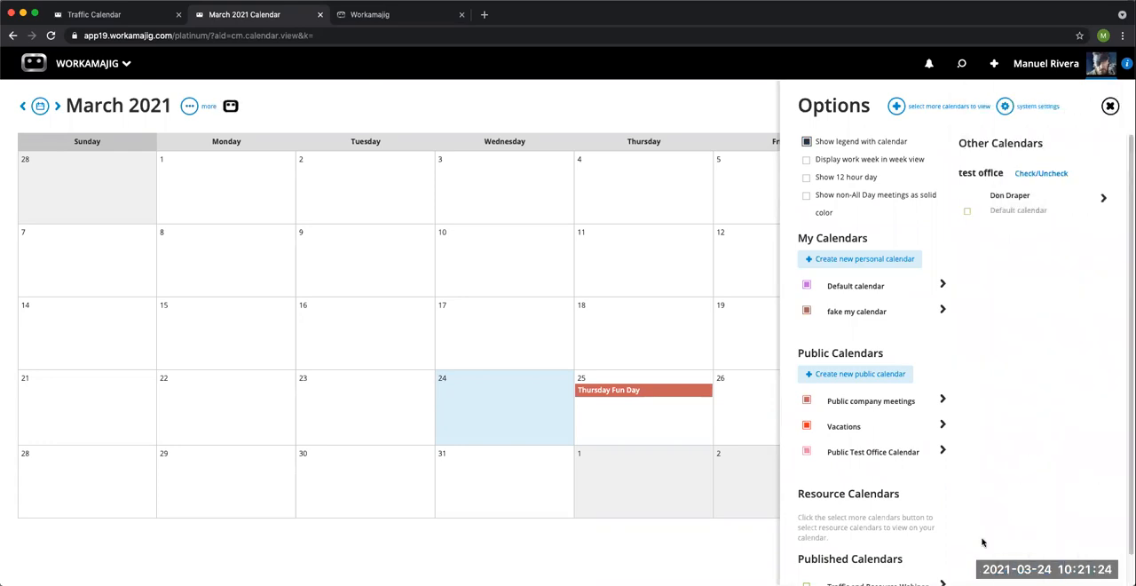
Step: Set the published Traffic and Resource Webinar calendar's color to yellow #FBE983 and save it
{"action": "scroll", "coordinate": [985, 528], "scroll_direction": "down", "scroll_amount": 1}
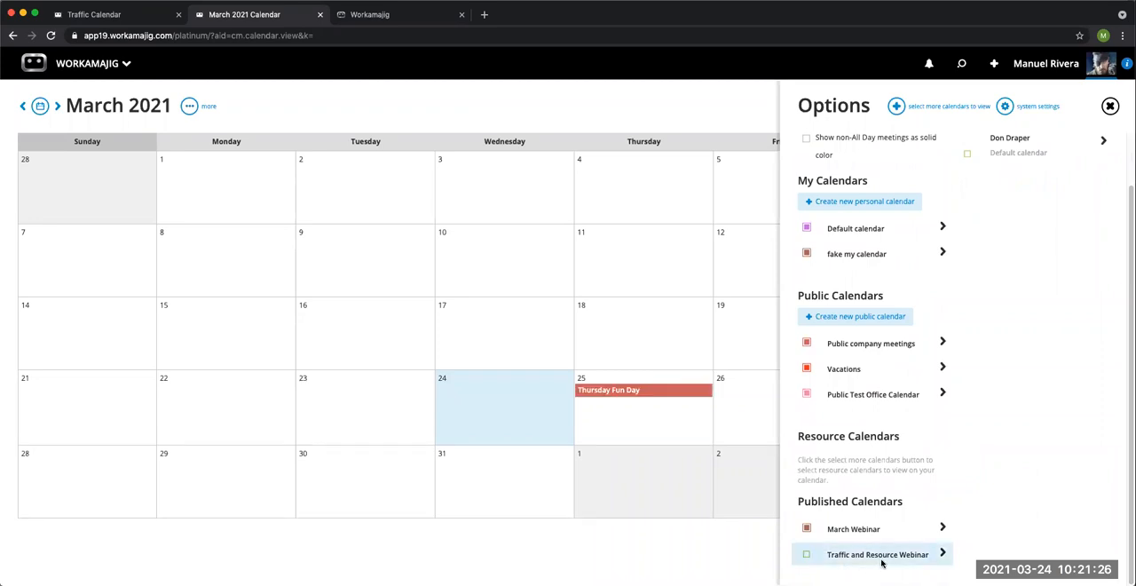
{"action": "left_click", "coordinate": [881, 559]}
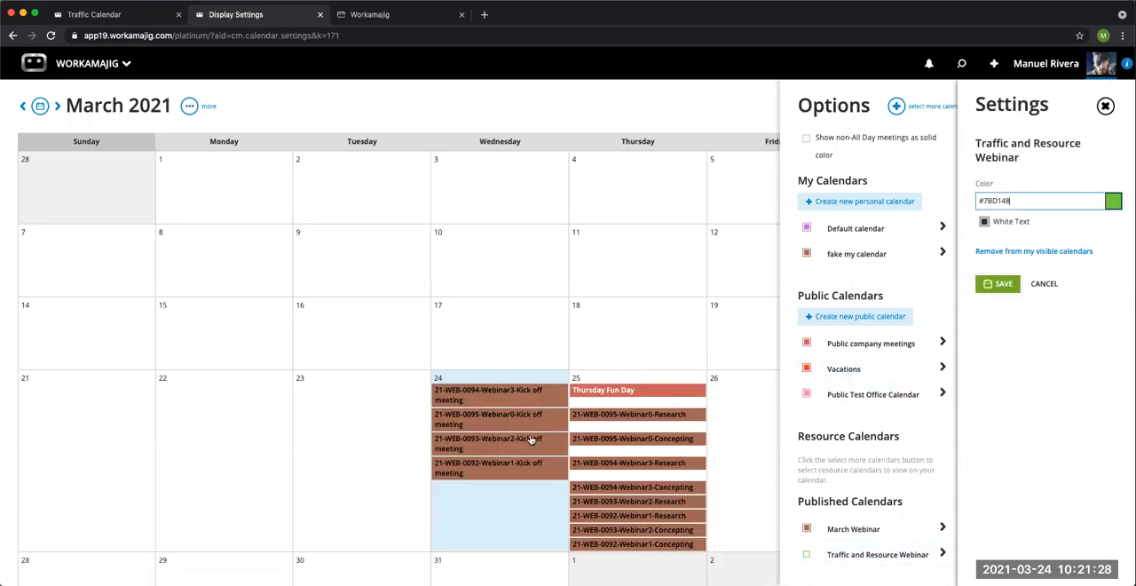
{"action": "left_click", "coordinate": [1111, 204]}
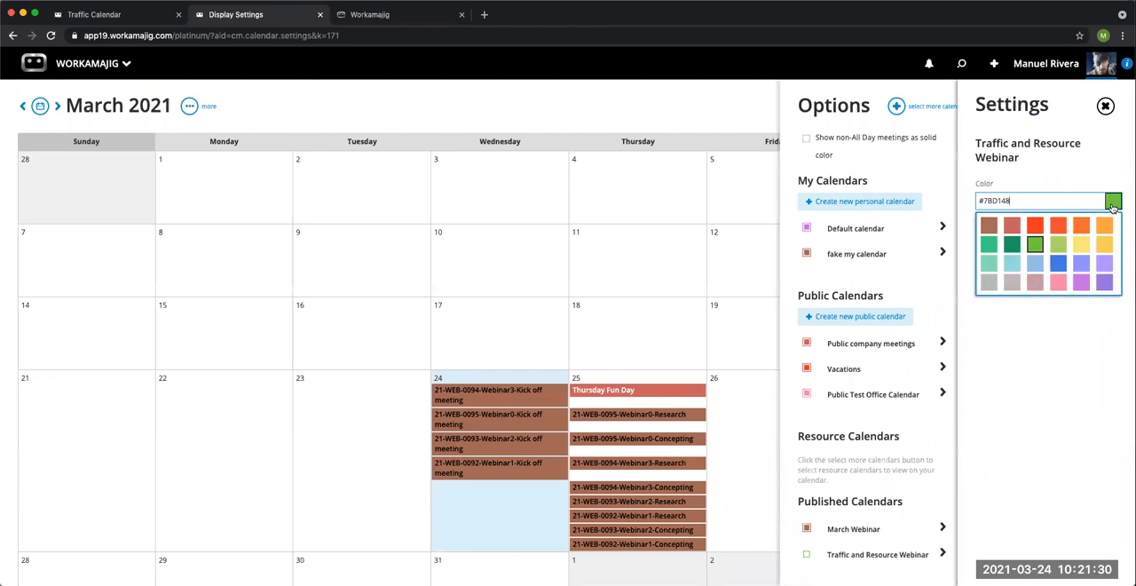
{"action": "left_click", "coordinate": [1079, 245]}
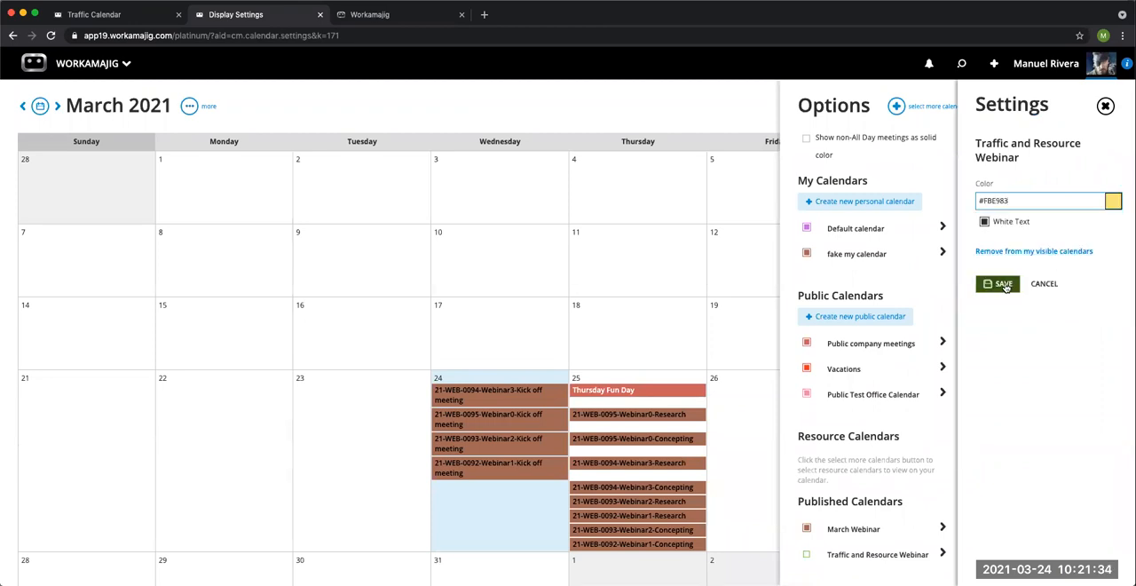
{"action": "left_click", "coordinate": [998, 285]}
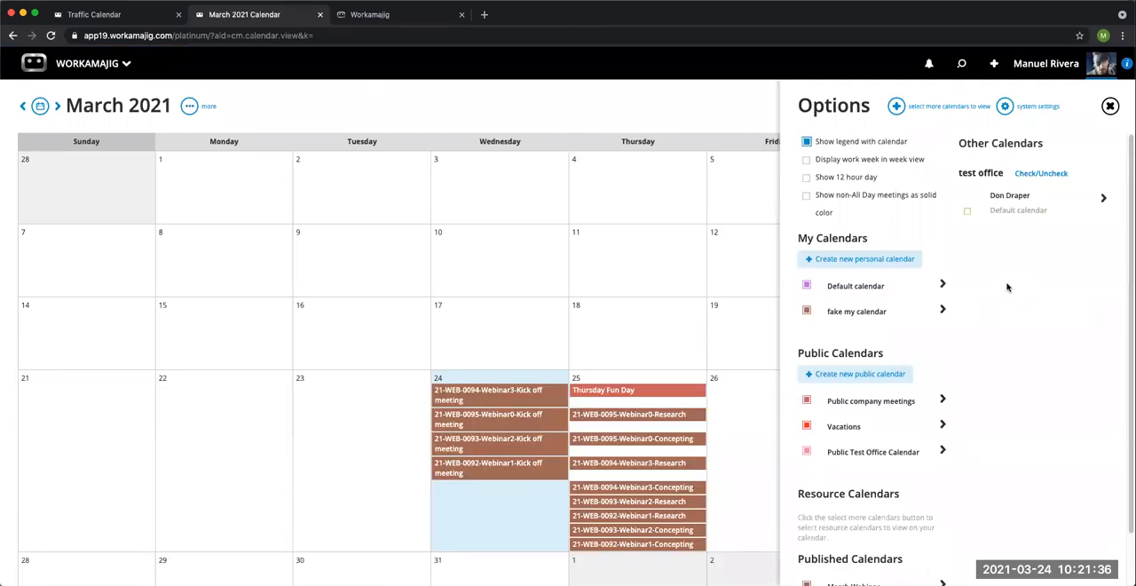
Step: Set the published March Webinar calendar's color to dark green and save it
{"action": "scroll", "coordinate": [898, 440], "scroll_direction": "down", "scroll_amount": 2}
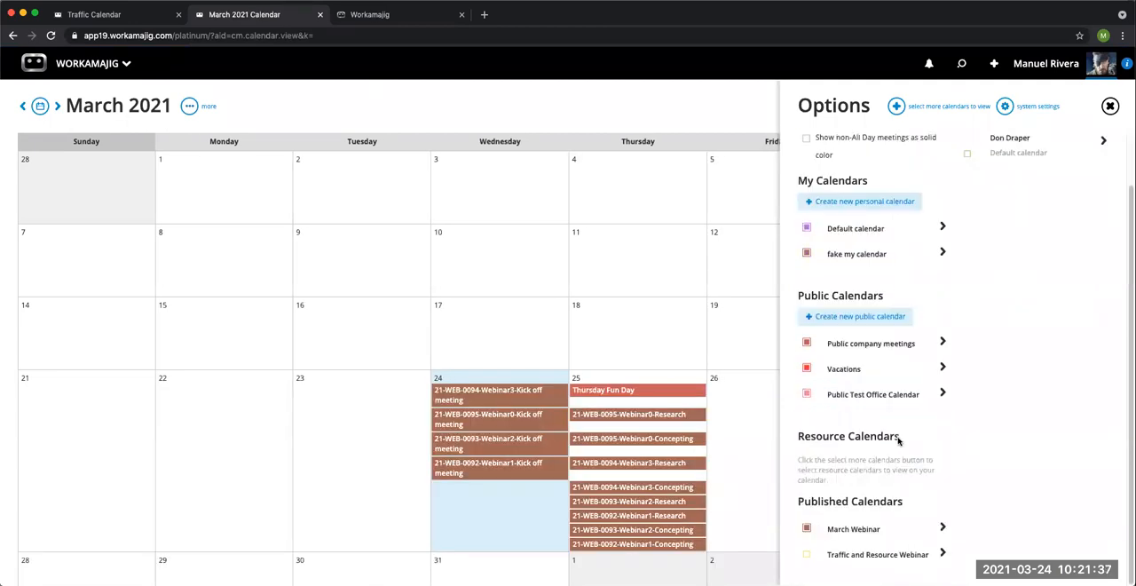
{"action": "left_click", "coordinate": [857, 531]}
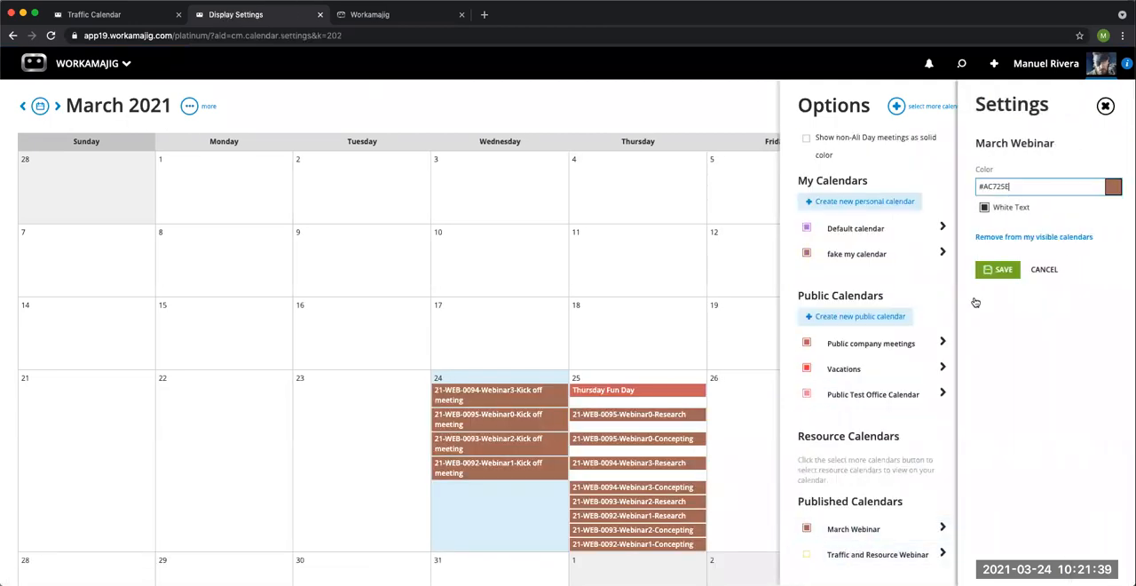
{"action": "left_click", "coordinate": [1113, 186]}
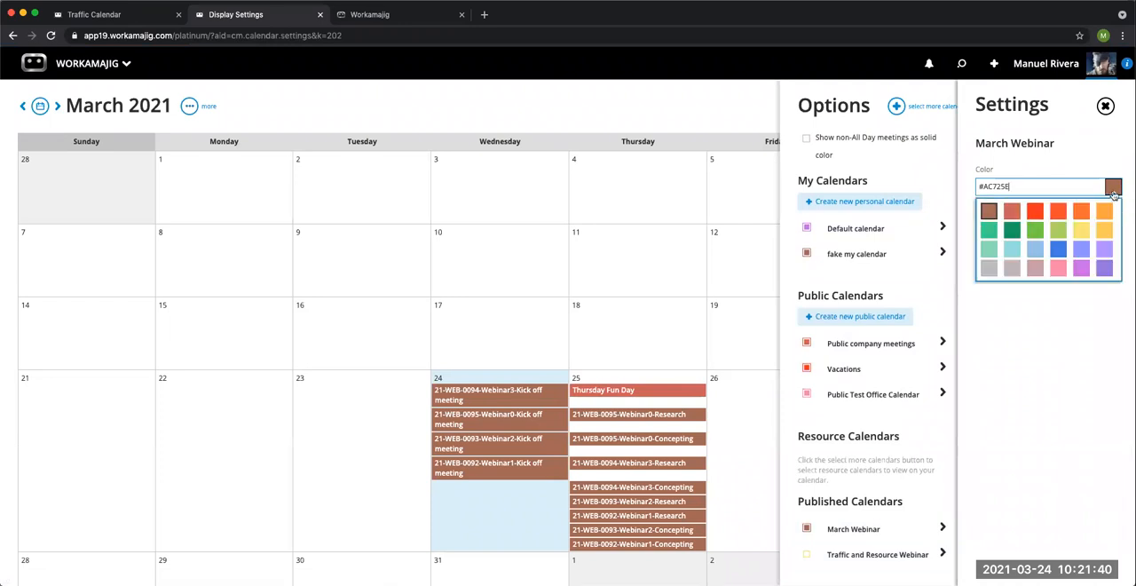
{"action": "left_click", "coordinate": [1012, 232]}
{"action": "left_click", "coordinate": [990, 270]}
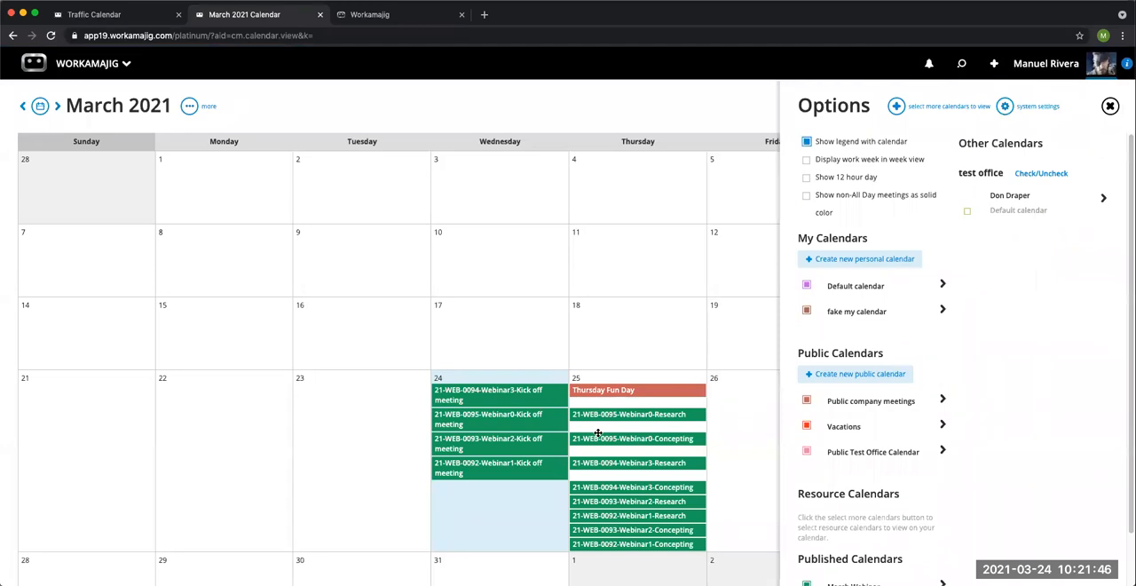
Step: Review the calendar display options, including the legend setting, and toggle the published March Webinar calendar's visibility off and back on
{"action": "left_click", "coordinate": [1109, 107]}
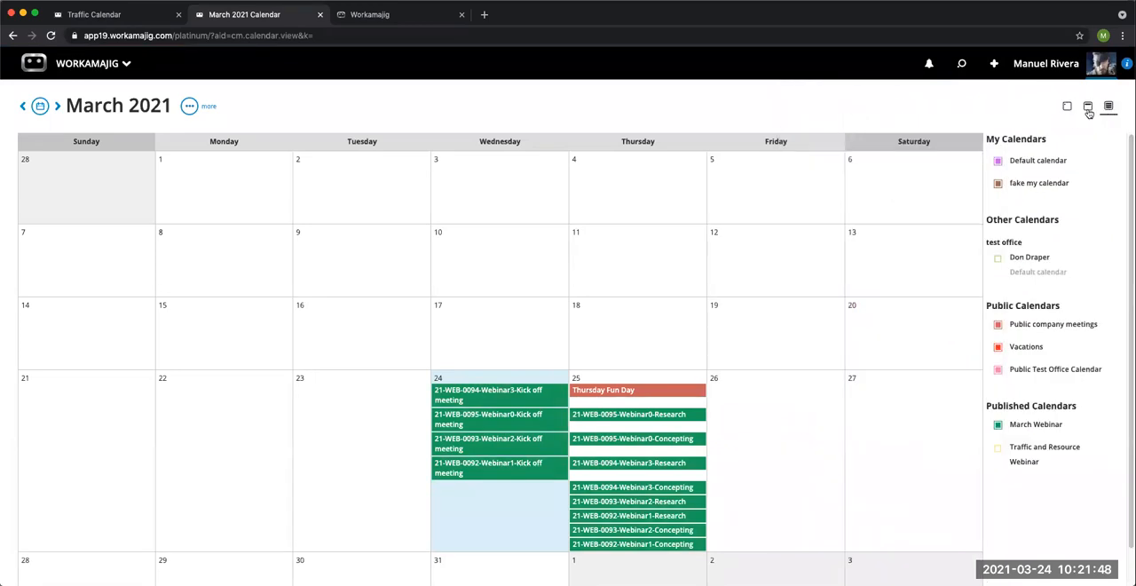
{"action": "left_click", "coordinate": [189, 107]}
{"action": "left_click", "coordinate": [168, 157]}
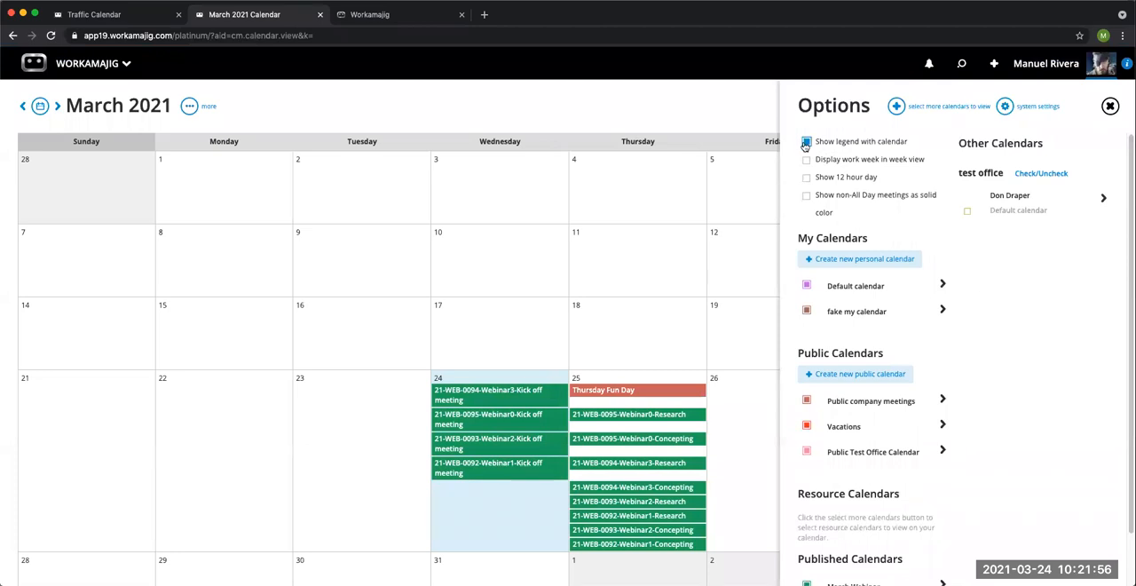
{"action": "left_click", "coordinate": [1109, 105]}
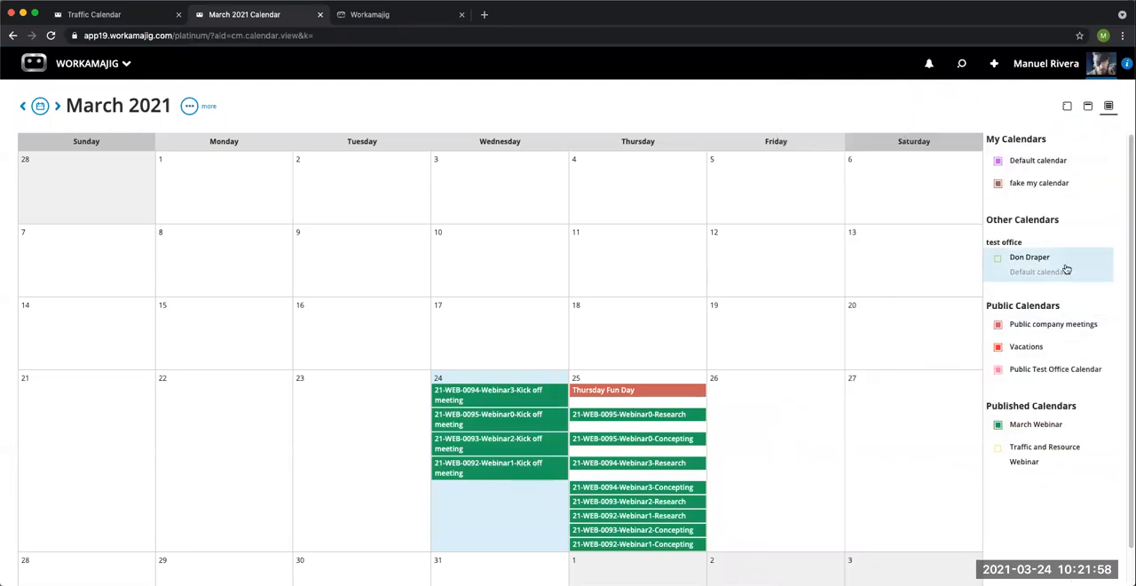
{"action": "left_click", "coordinate": [998, 426]}
{"action": "left_click", "coordinate": [1005, 429]}
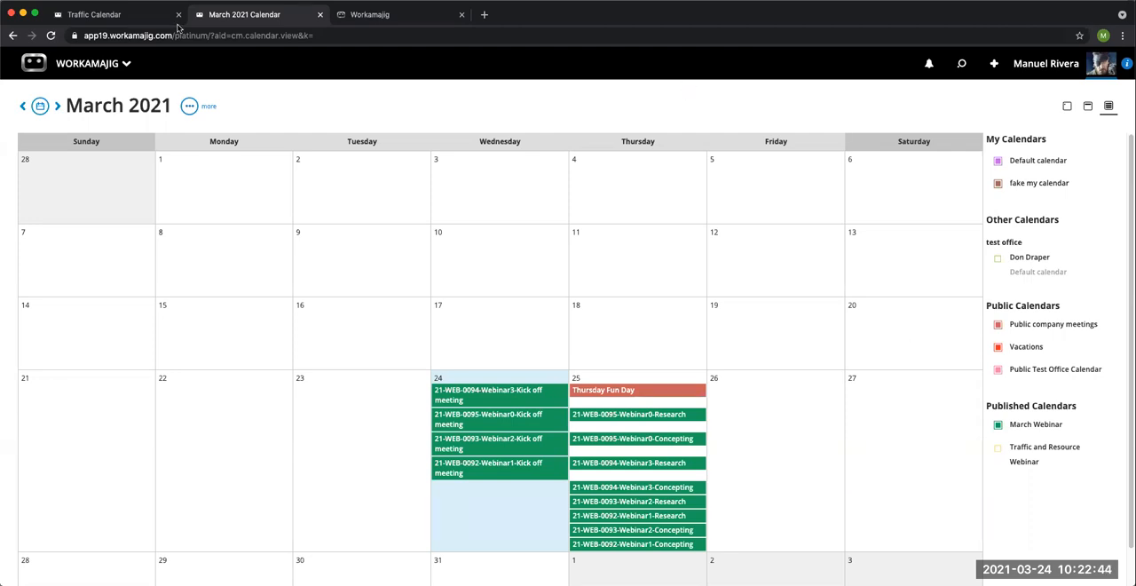
Step: Switch to the Traffic Calendar page and open the Security Settings from System Setup
{"action": "left_click", "coordinate": [127, 19]}
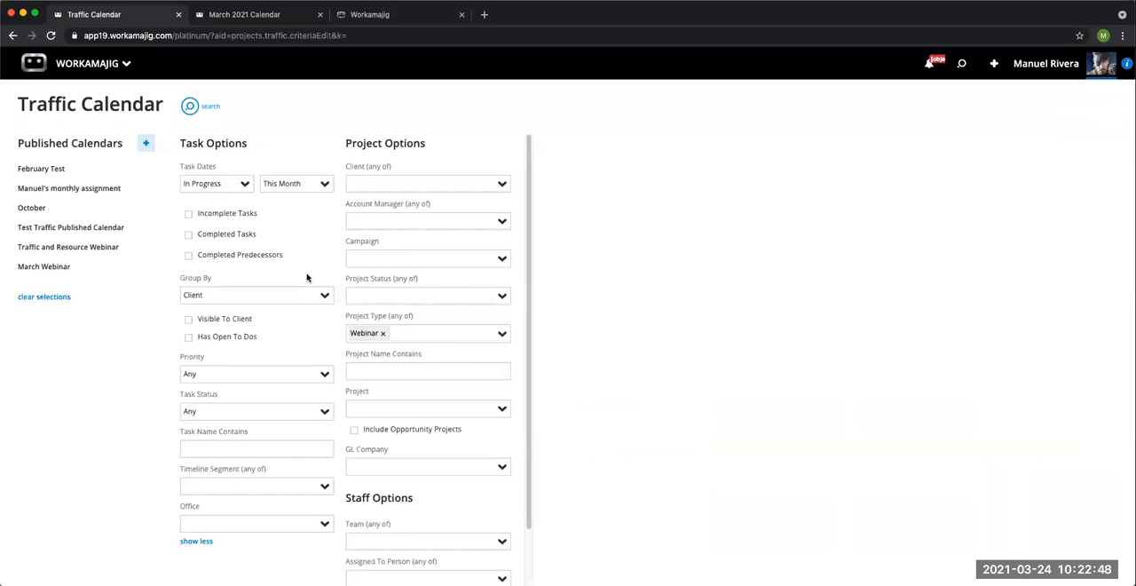
{"action": "left_click", "coordinate": [106, 71]}
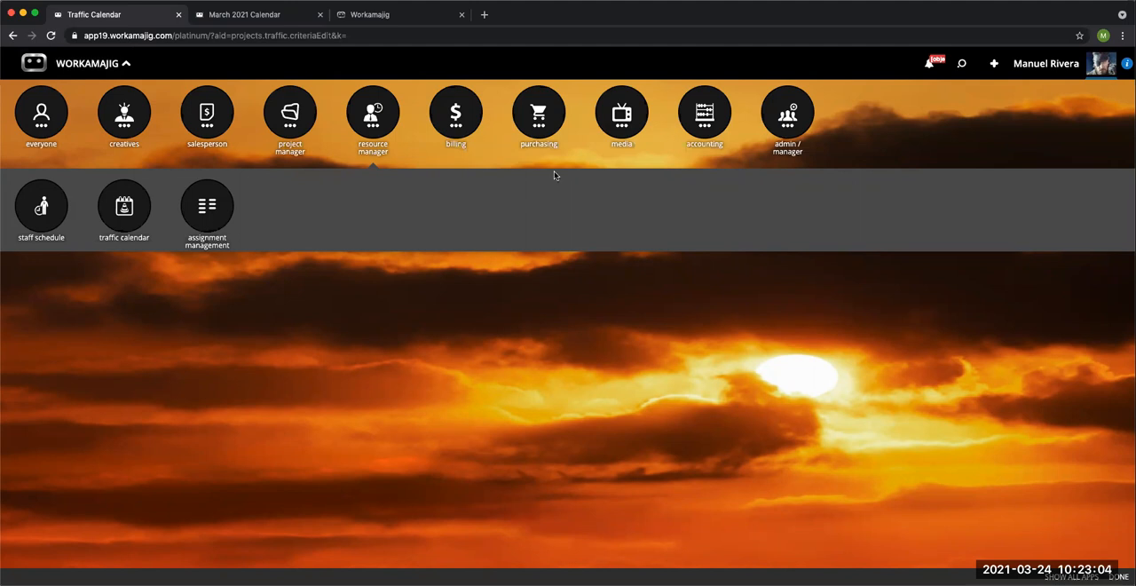
{"action": "left_click", "coordinate": [788, 117]}
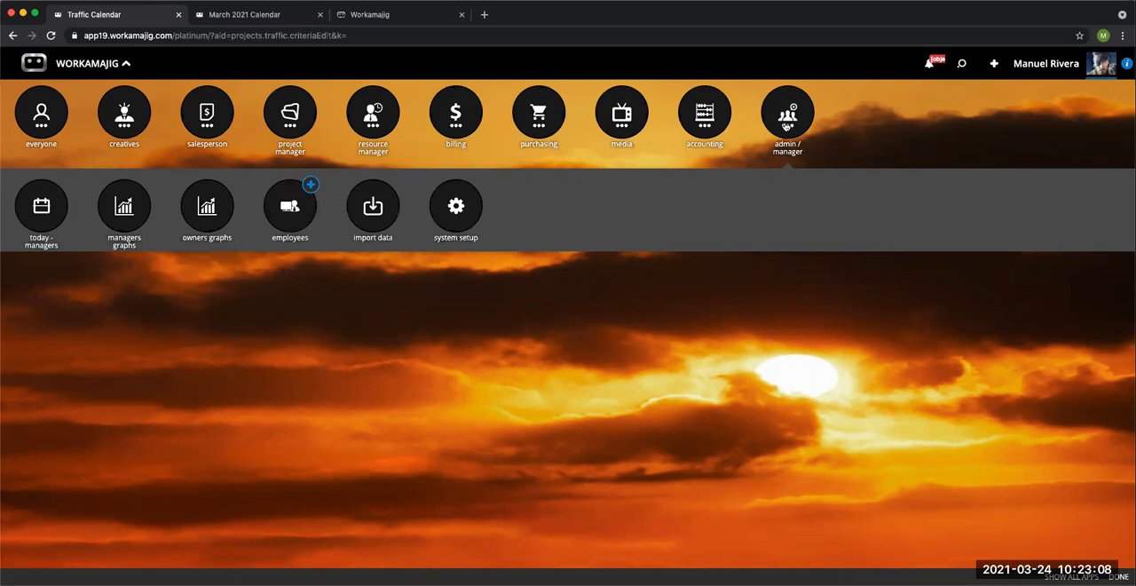
{"action": "left_click", "coordinate": [456, 208]}
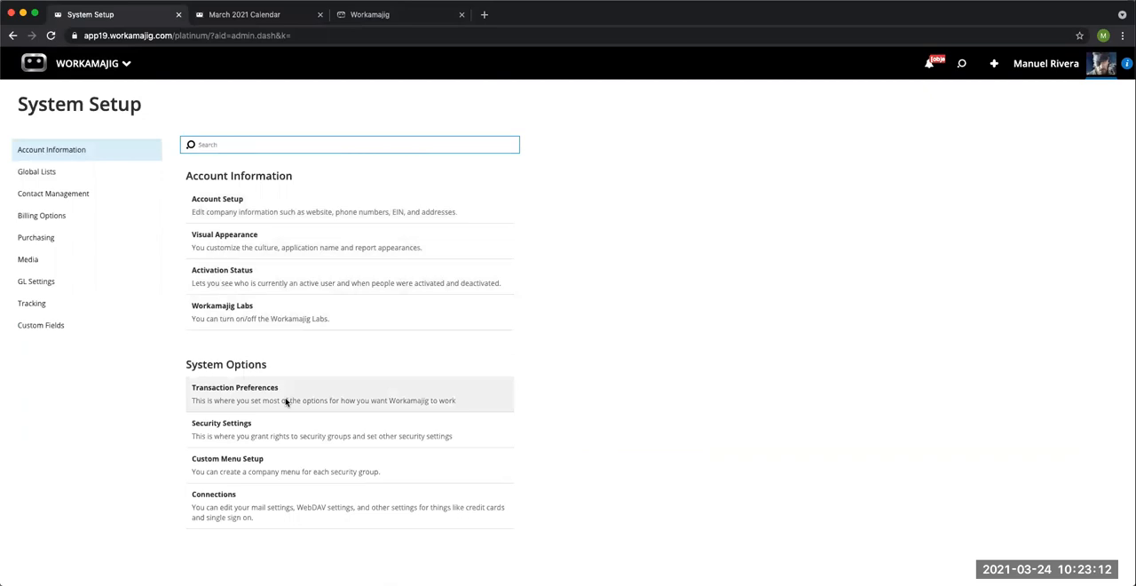
{"action": "left_click", "coordinate": [282, 436]}
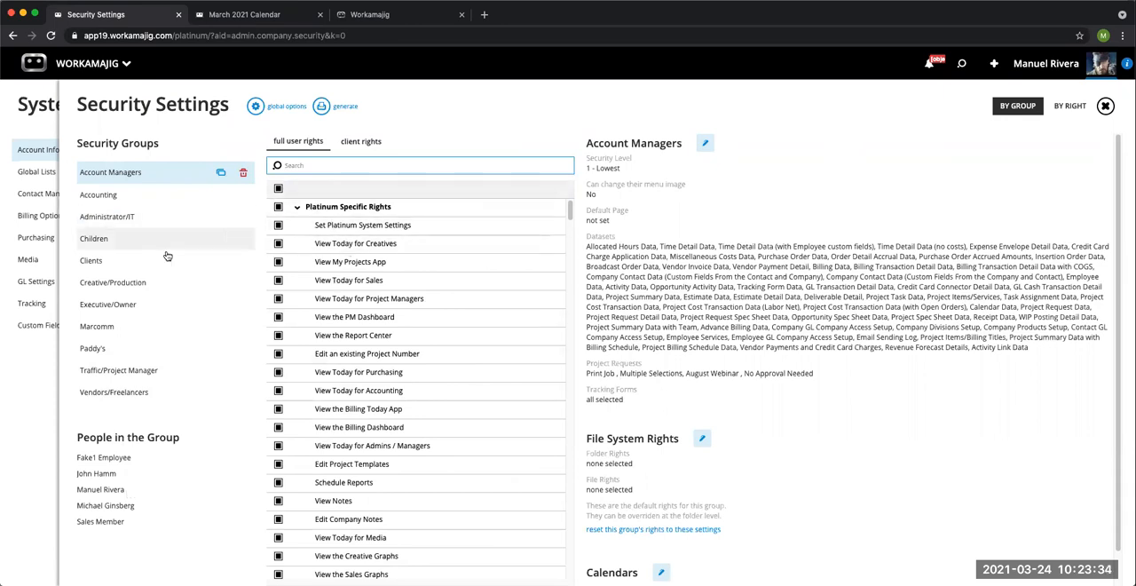
Step: Search the Account Managers security group's full user rights for "assign"
{"action": "left_click", "coordinate": [106, 195]}
{"action": "left_click", "coordinate": [124, 220]}
{"action": "left_click", "coordinate": [124, 172]}
{"action": "left_click", "coordinate": [325, 168]}
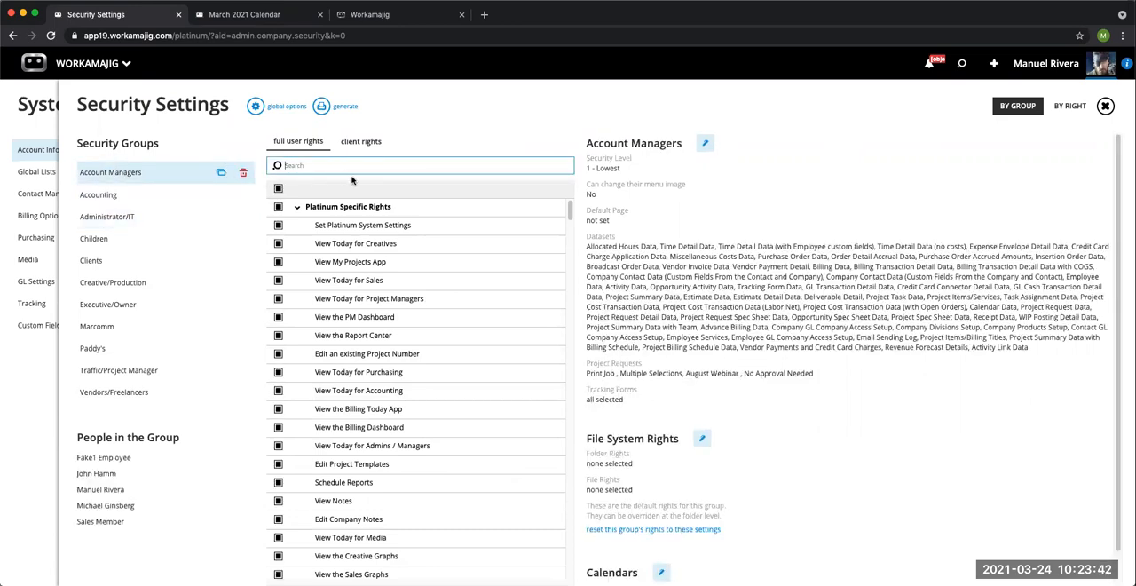
{"action": "type", "text": "assign"}
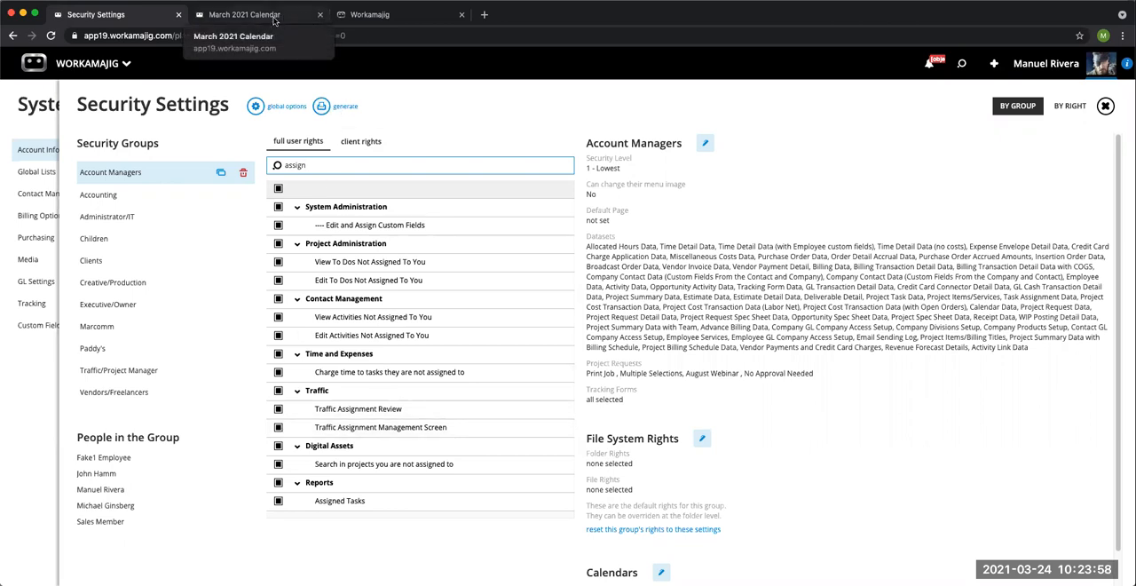
Step: Replace the March 2021 calendar page with resource manager's Assignment Management and show the signed-in user's assignments
{"action": "left_click", "coordinate": [251, 15]}
{"action": "left_click", "coordinate": [89, 64]}
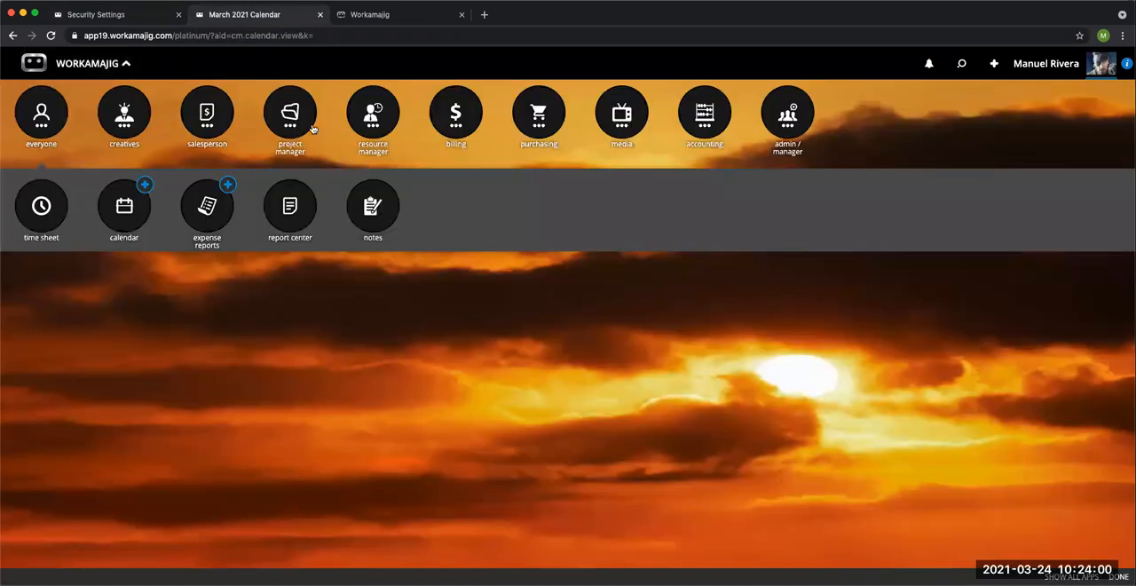
{"action": "left_click", "coordinate": [357, 127]}
{"action": "left_click", "coordinate": [213, 214]}
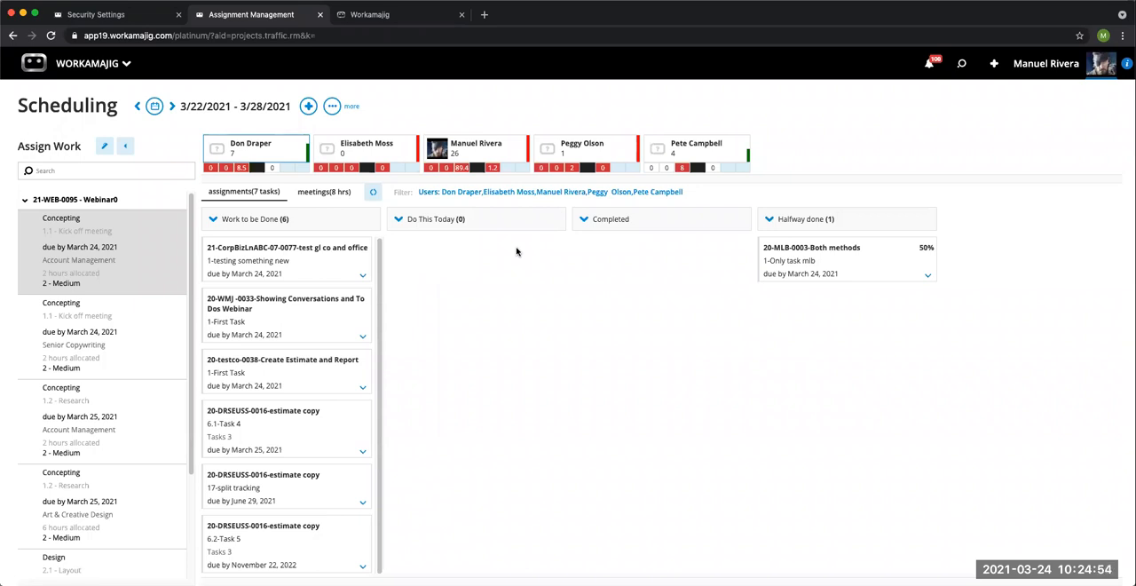
{"action": "left_click", "coordinate": [483, 156]}
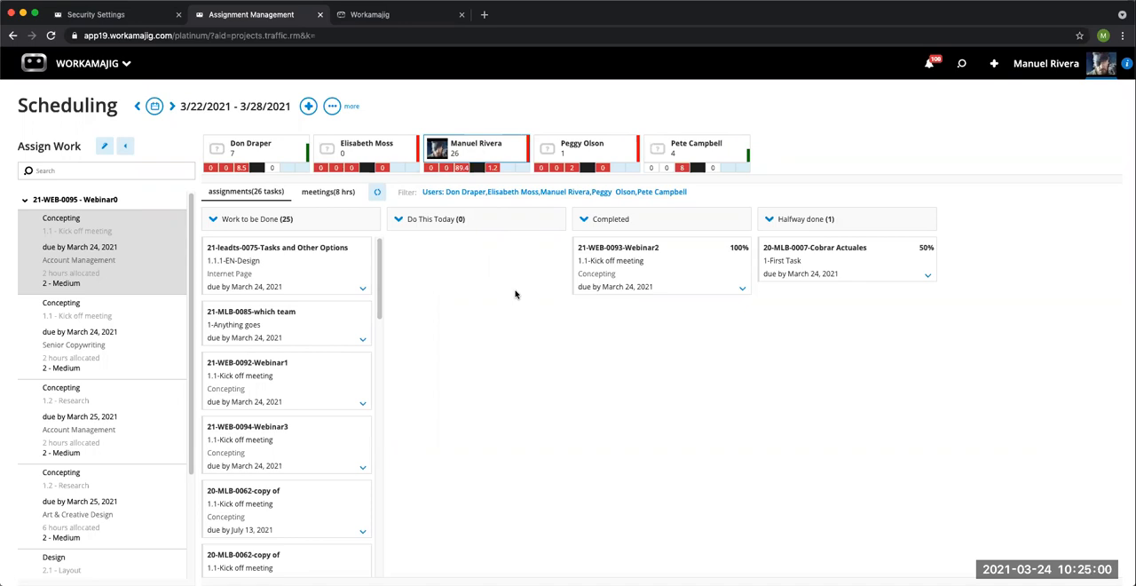
Step: Move the Kick off meeting tasks of 21-WEB-0092-Webinar1 and 21-WEB-0094-Webinar3 from Work to be Done to Do This Today
{"action": "mouse_move", "coordinate": [604, 270]}
{"action": "mouse_move", "coordinate": [284, 380]}
{"action": "left_click_drag", "start_coordinate": [282, 382], "coordinate": [463, 268]}
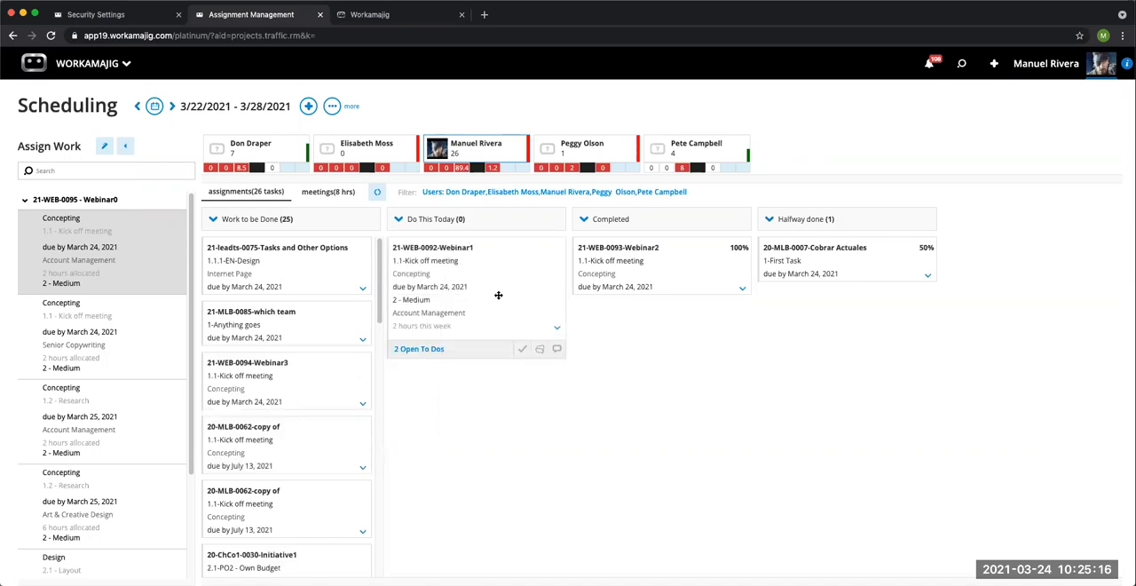
{"action": "left_click_drag", "start_coordinate": [300, 370], "coordinate": [465, 328]}
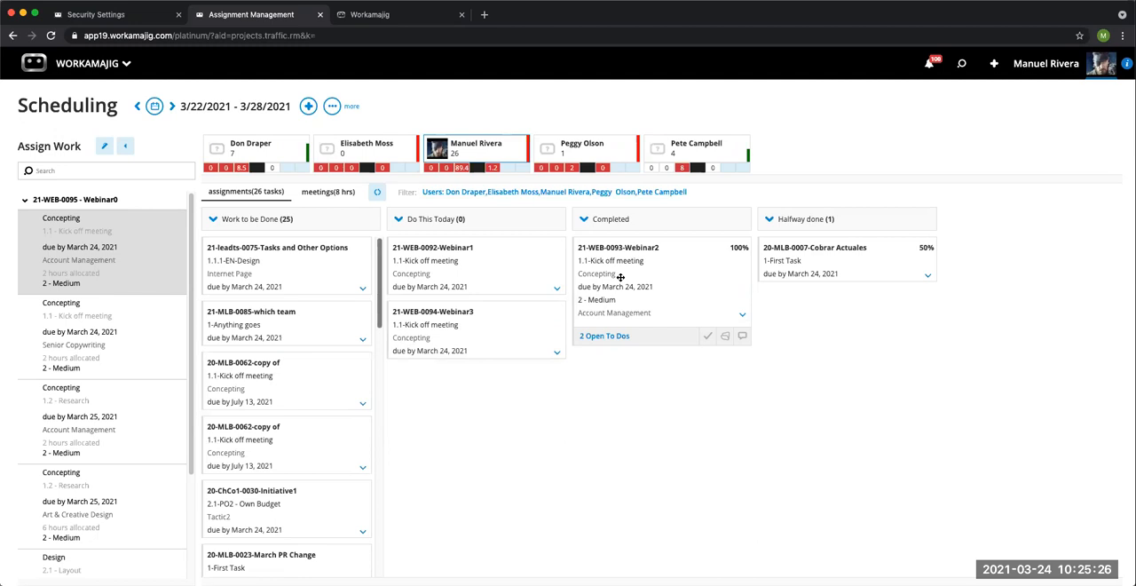
Step: Replace the Security Settings page with Today - Creatives and show its tasks as status columns
{"action": "left_click", "coordinate": [379, 15]}
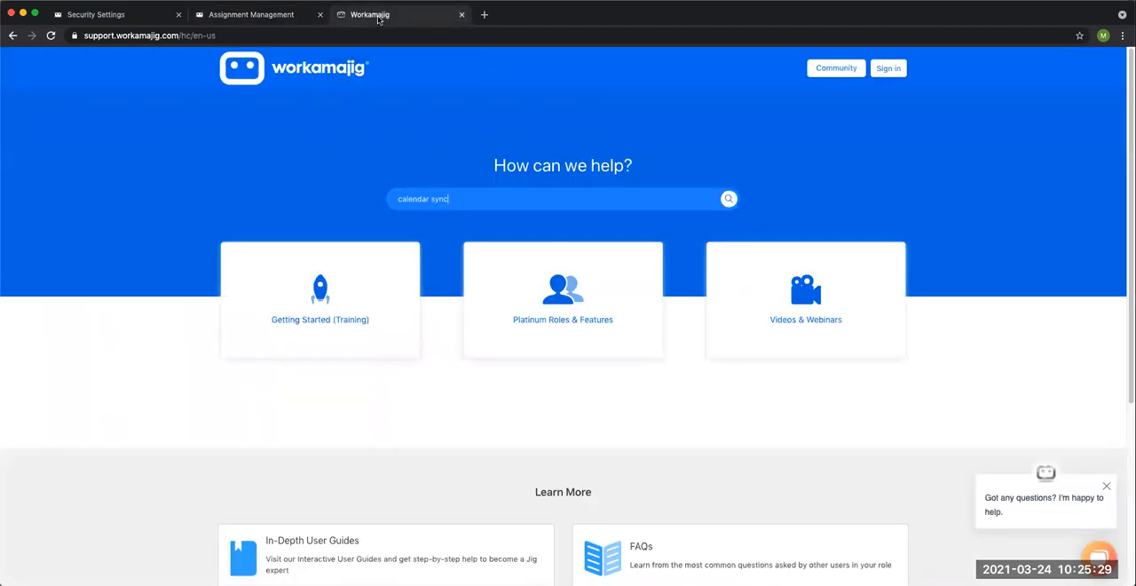
{"action": "left_click", "coordinate": [124, 15]}
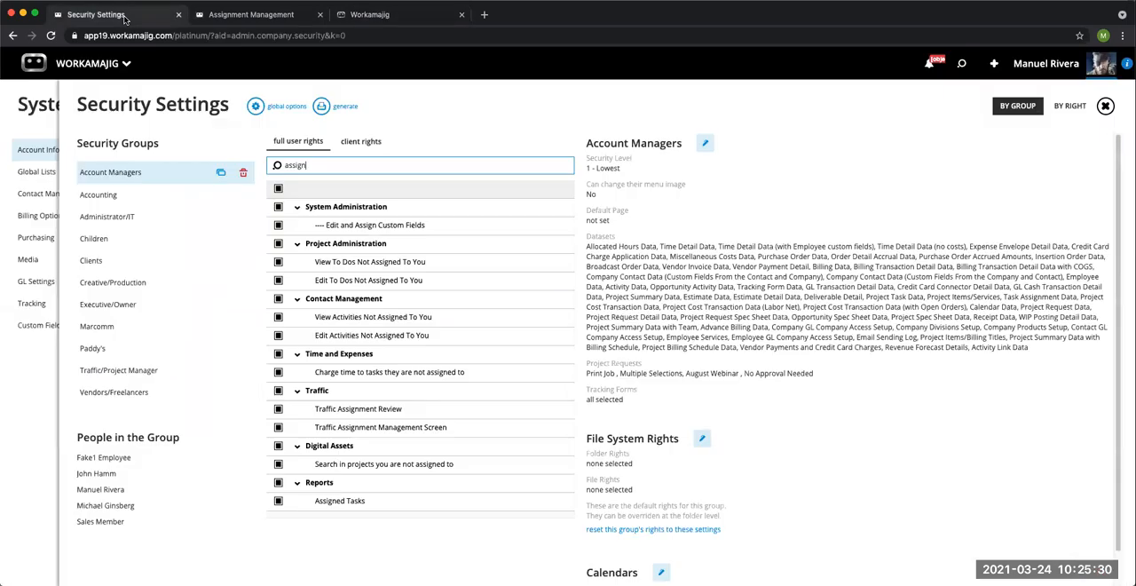
{"action": "left_click", "coordinate": [97, 66]}
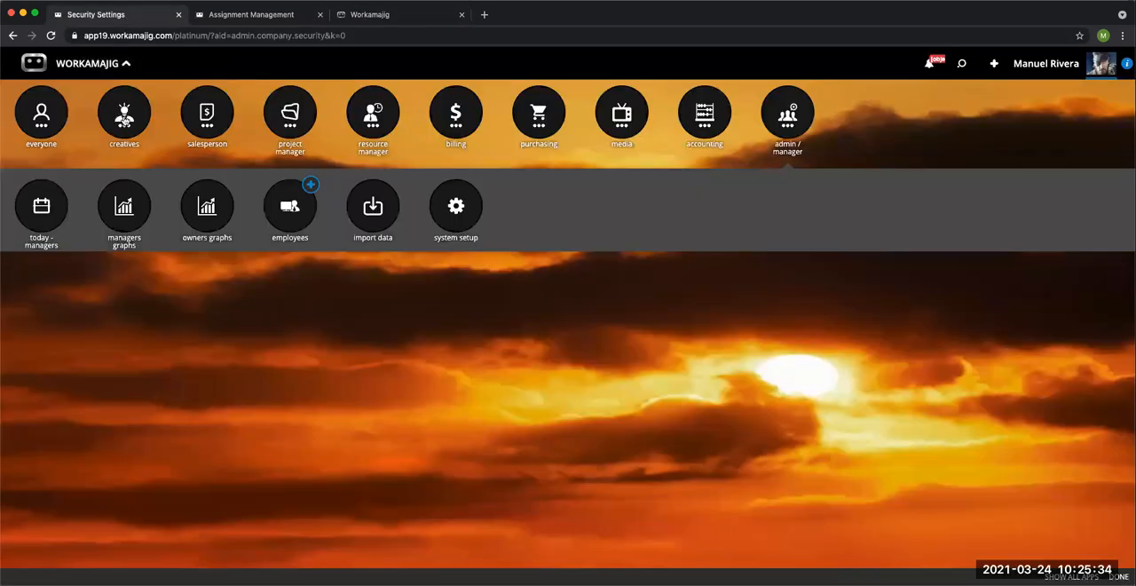
{"action": "left_click", "coordinate": [52, 206]}
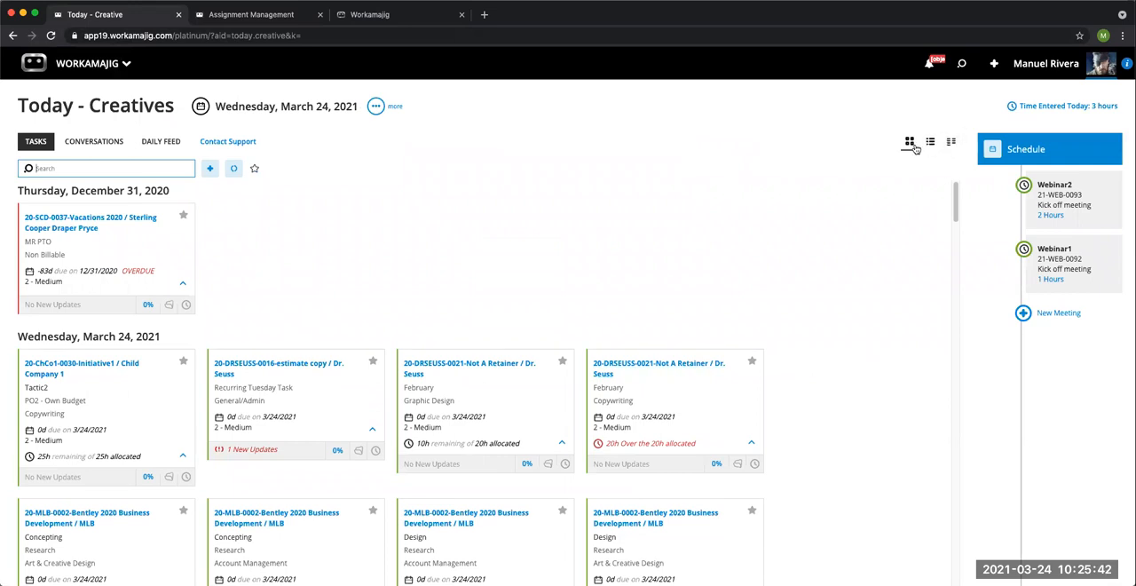
{"action": "left_click", "coordinate": [950, 144]}
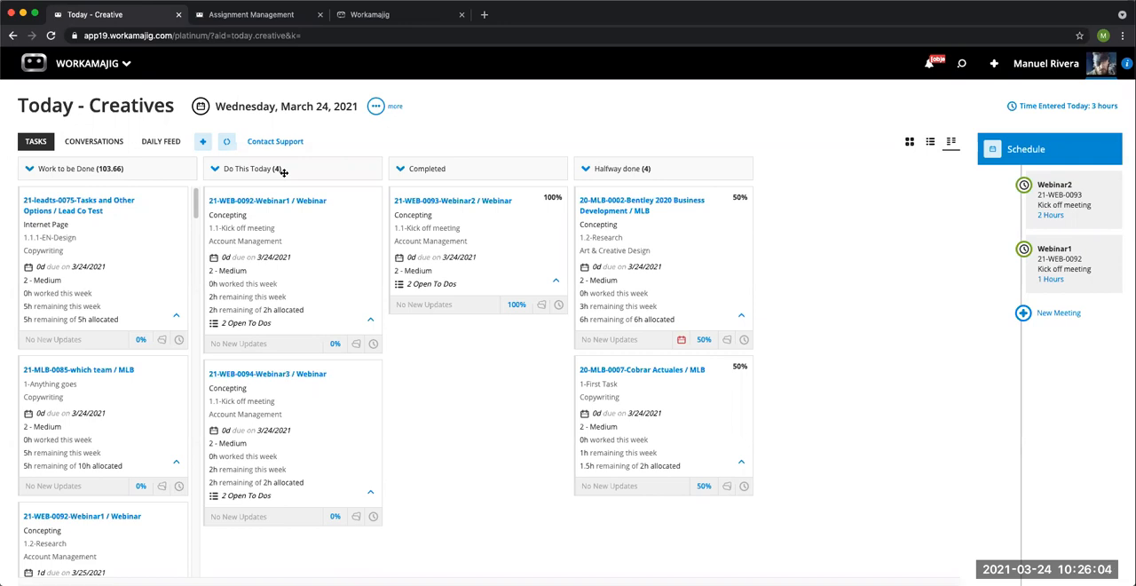
Step: Move the 21-WEB-0092-Webinar1 Kick off meeting task from Do This Today to Completed and cancel the handoff to another person
{"action": "left_click_drag", "start_coordinate": [287, 246], "coordinate": [458, 369]}
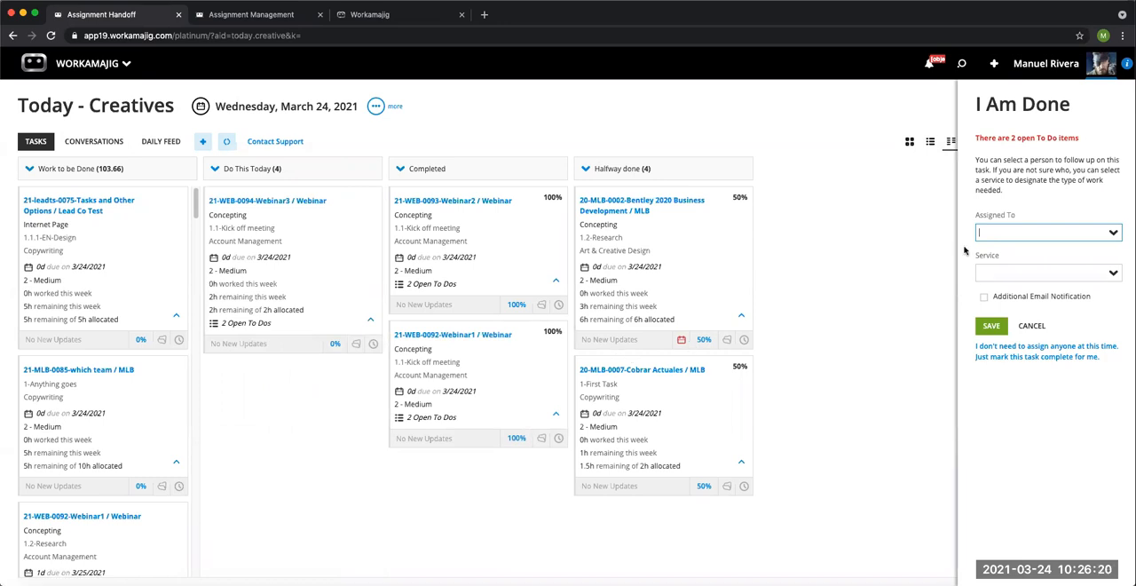
{"action": "left_click", "coordinate": [1029, 327]}
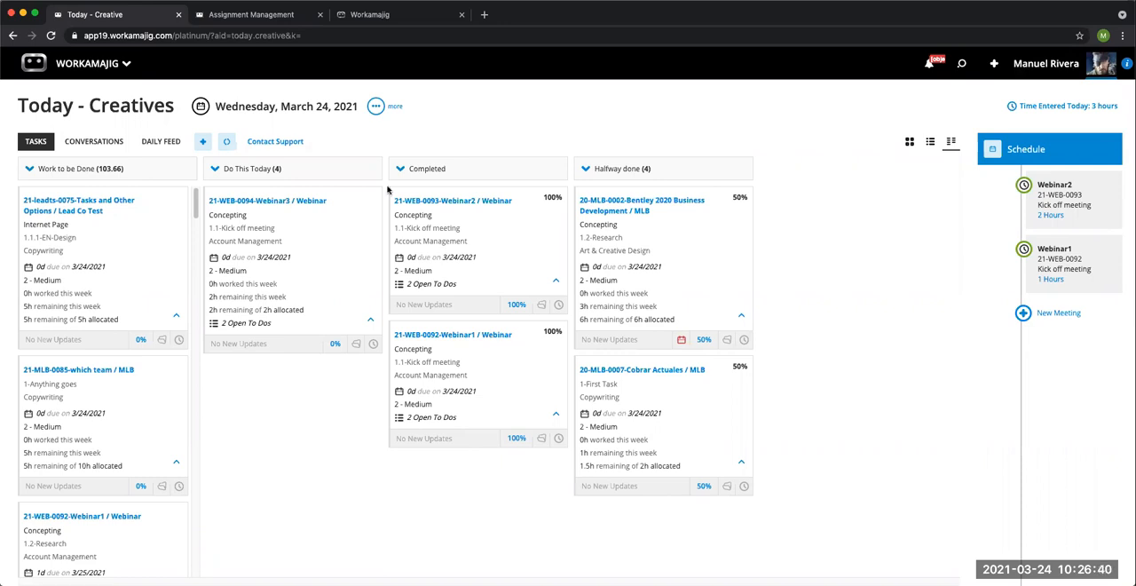
Step: Return to Assignment Management and review the Company Defaults assignment statuses with their default completion percentages
{"action": "left_click", "coordinate": [270, 20]}
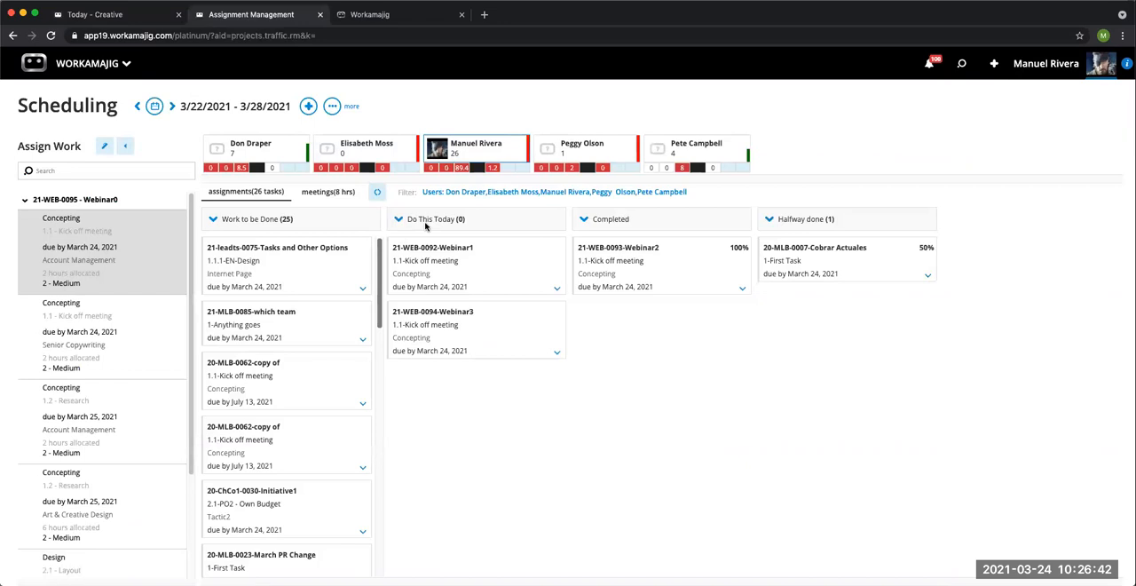
{"action": "left_click", "coordinate": [536, 239]}
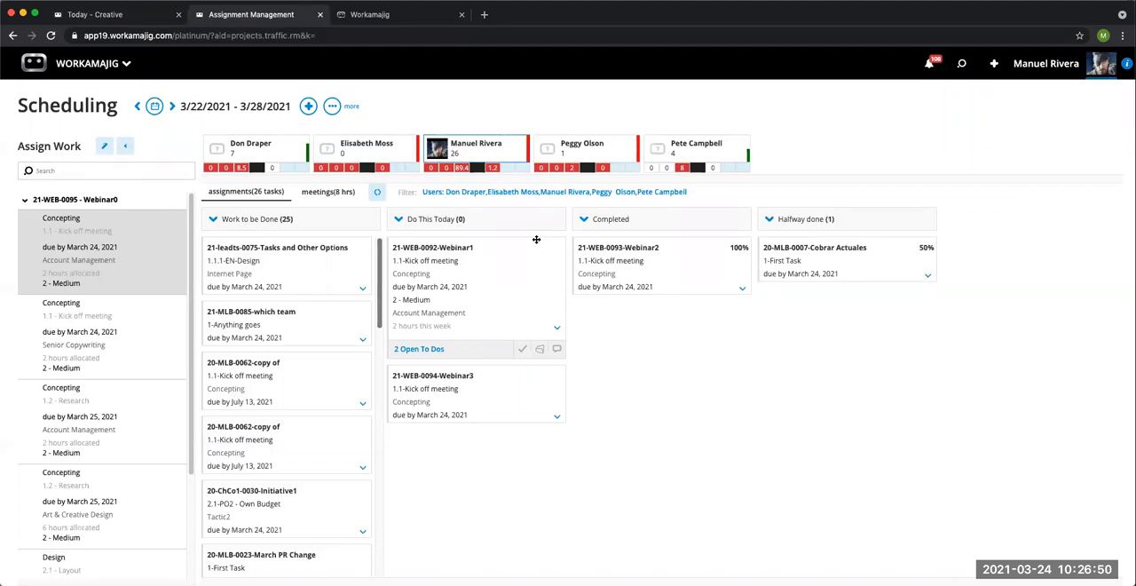
{"action": "left_click", "coordinate": [557, 326]}
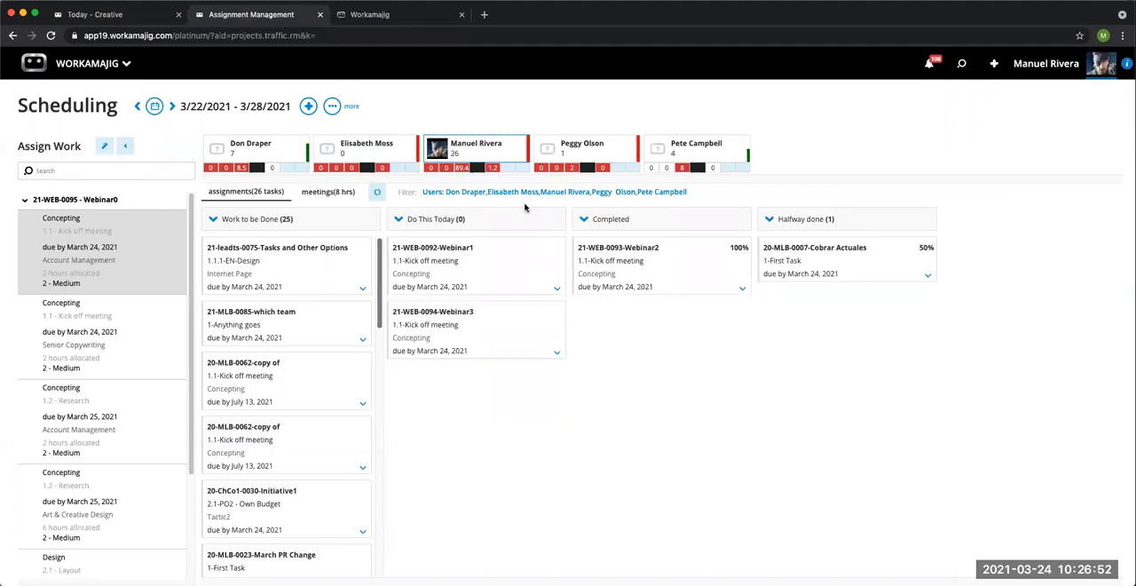
{"action": "left_click", "coordinate": [333, 107]}
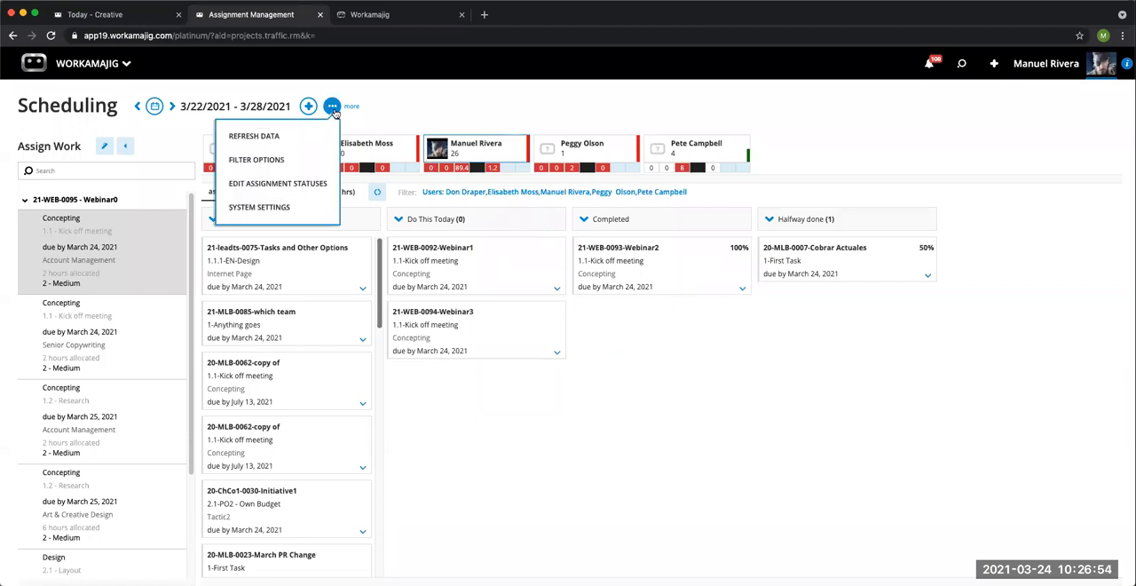
{"action": "left_click", "coordinate": [290, 189]}
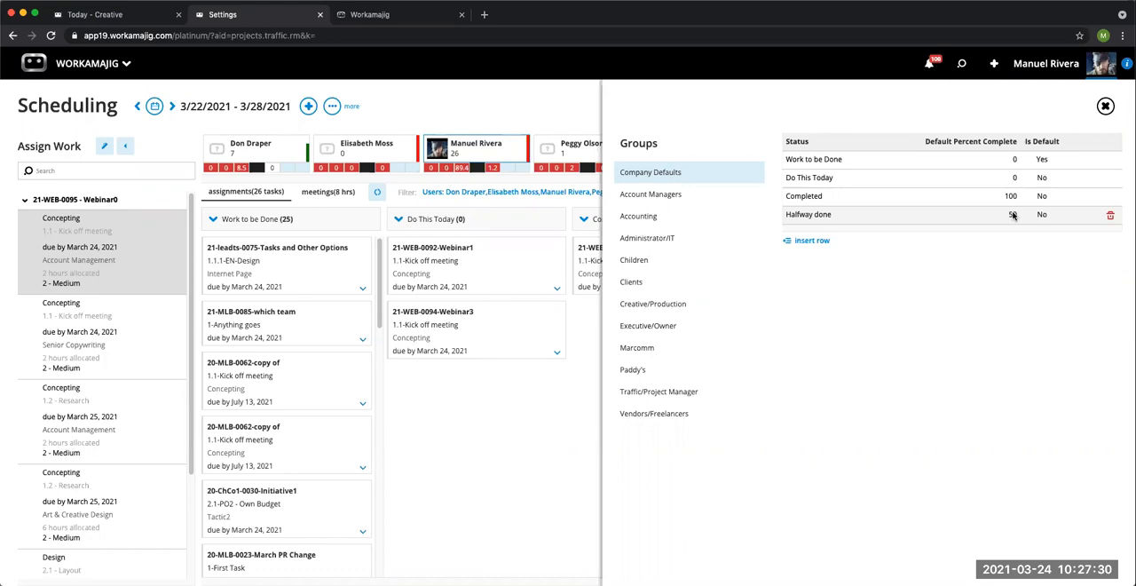
{"action": "left_click", "coordinate": [1105, 107]}
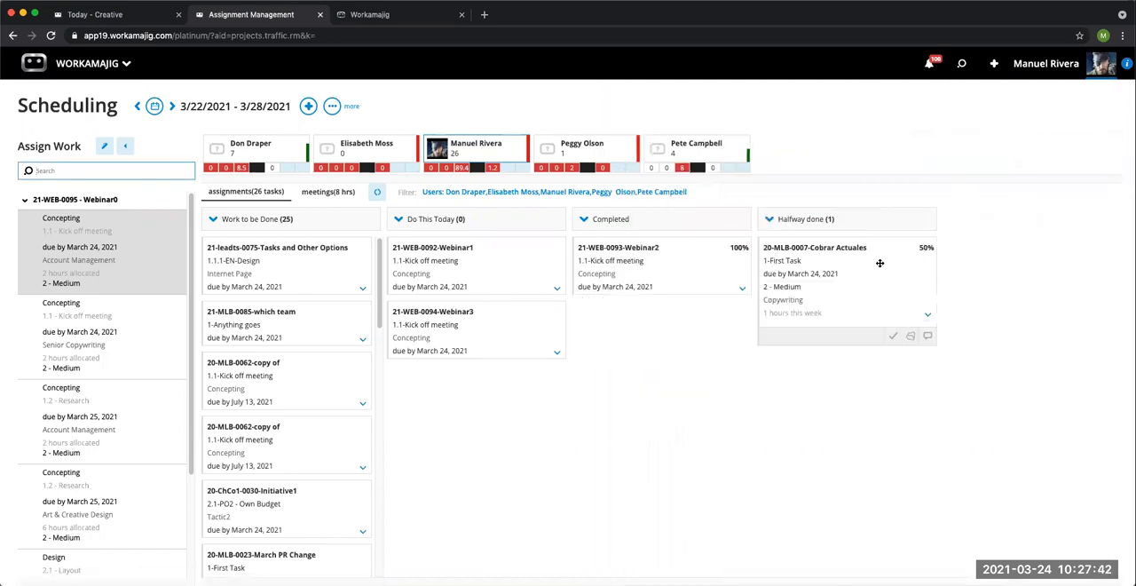
Step: Move the 20-MLB-0007-Cobrar Actuales task from Halfway done to Do This Today and back again
{"action": "left_click_drag", "start_coordinate": [882, 261], "coordinate": [621, 324]}
{"action": "left_click_drag", "start_coordinate": [549, 351], "coordinate": [550, 357]}
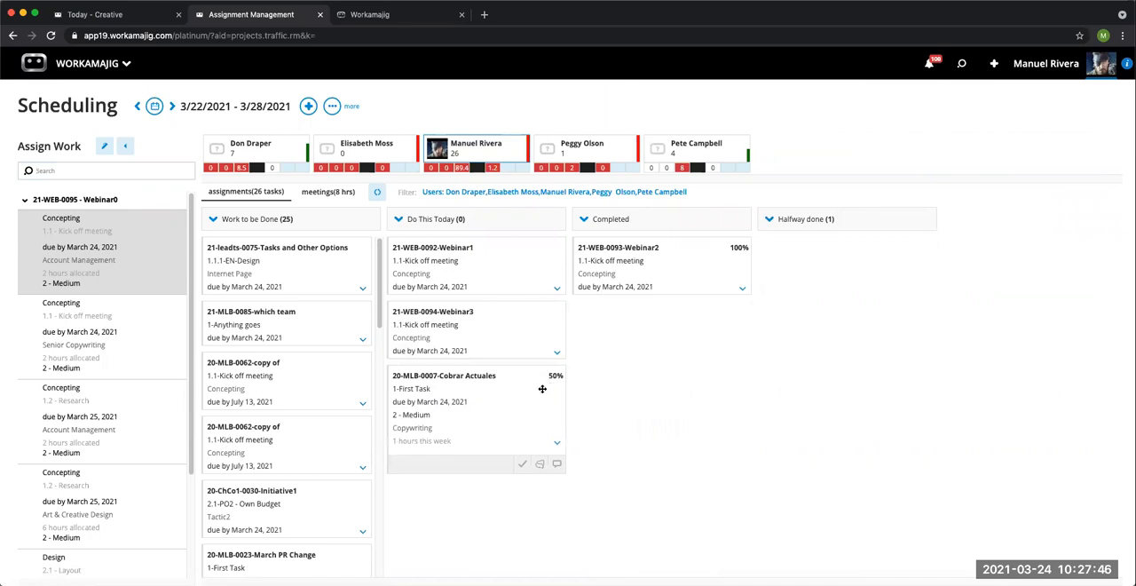
{"action": "left_click_drag", "start_coordinate": [520, 394], "coordinate": [875, 263]}
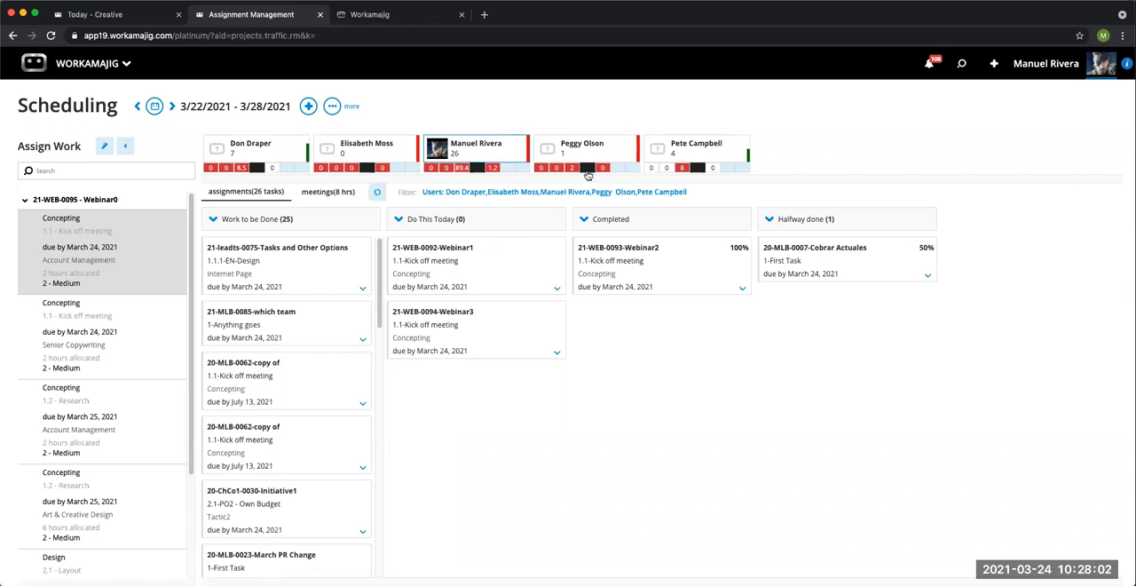
Step: Examine the Assign Work filter options and the filter options for users, departments, offices, services and teams
{"action": "mouse_move", "coordinate": [332, 368]}
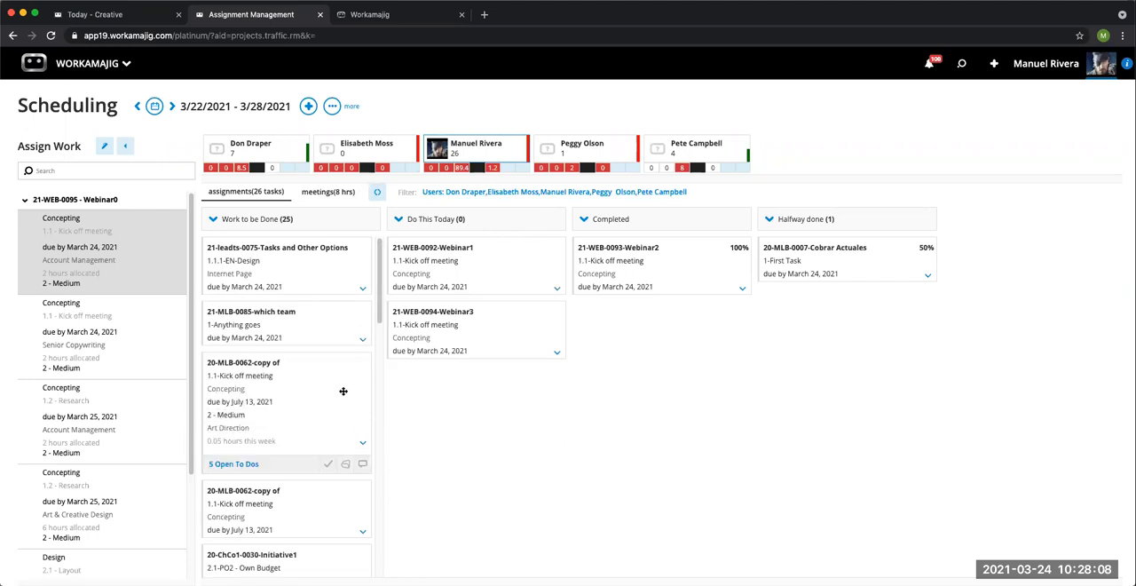
{"action": "left_click", "coordinate": [80, 278]}
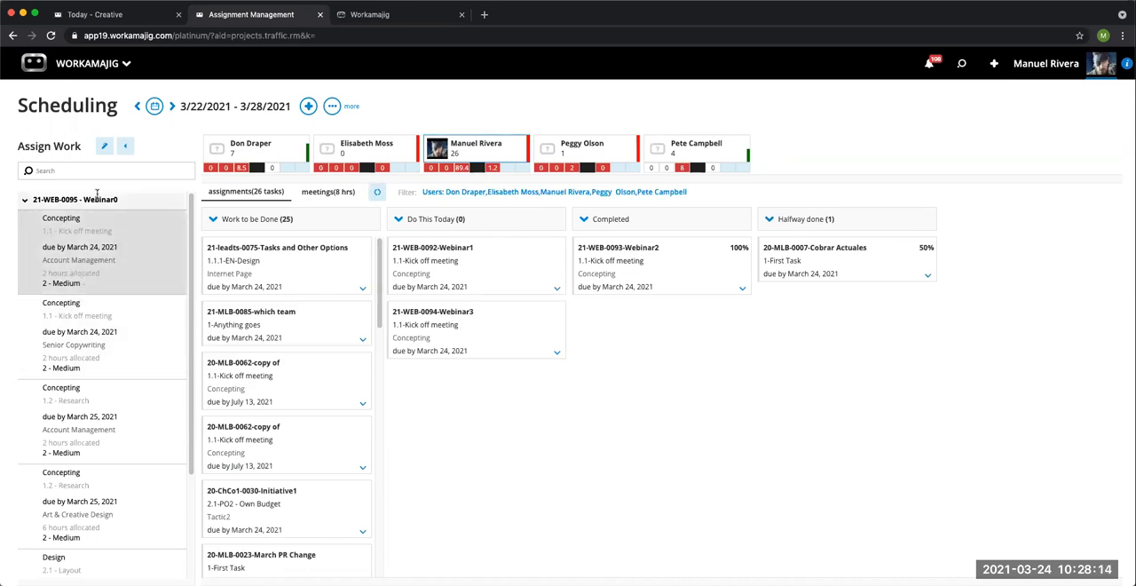
{"action": "left_click", "coordinate": [102, 153]}
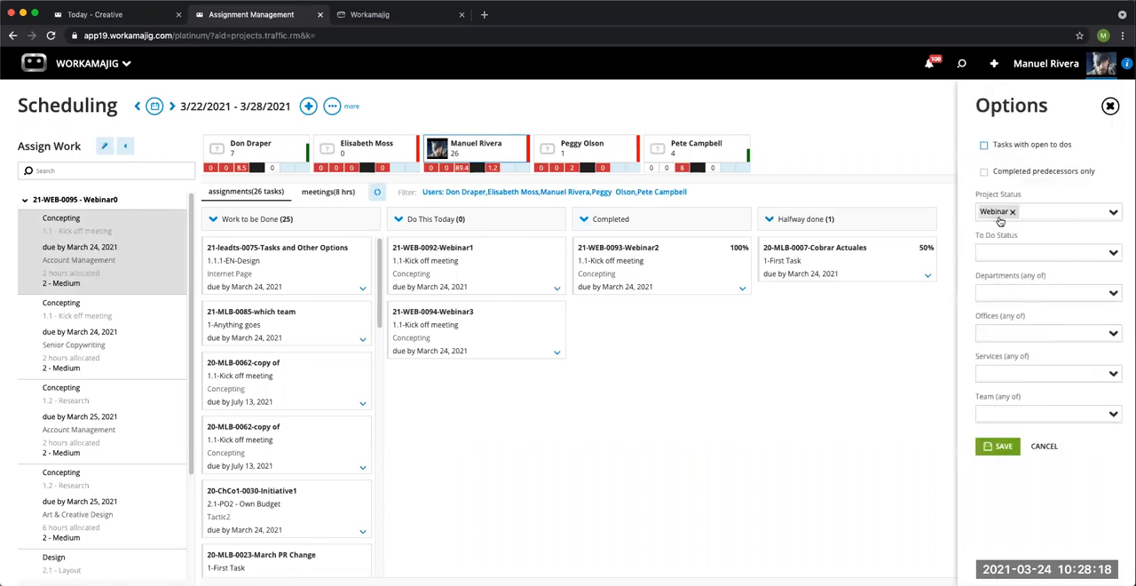
{"action": "left_click", "coordinate": [1110, 106]}
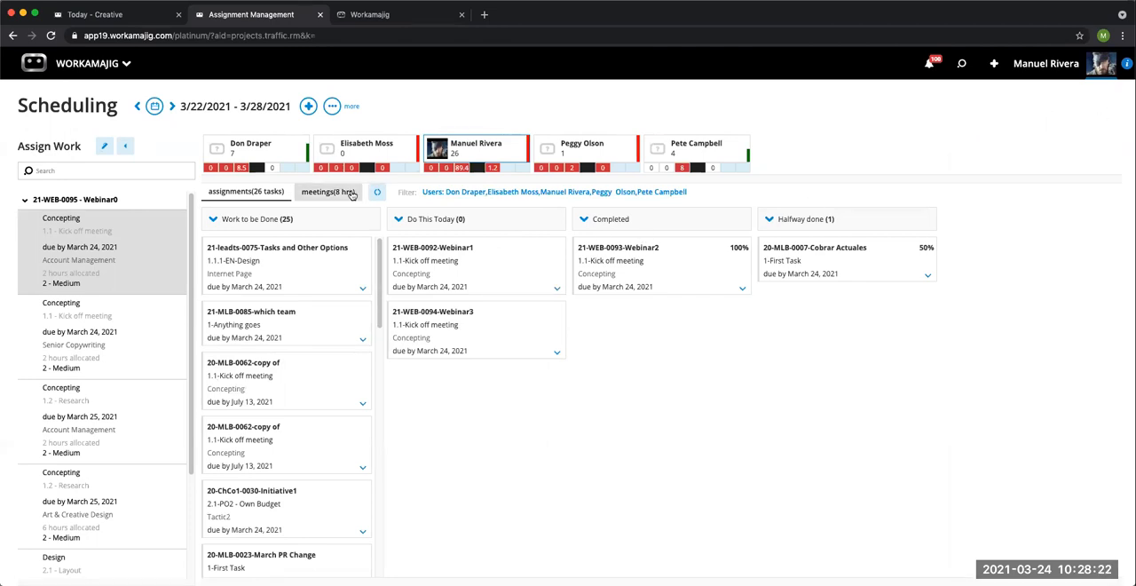
{"action": "left_click", "coordinate": [494, 194]}
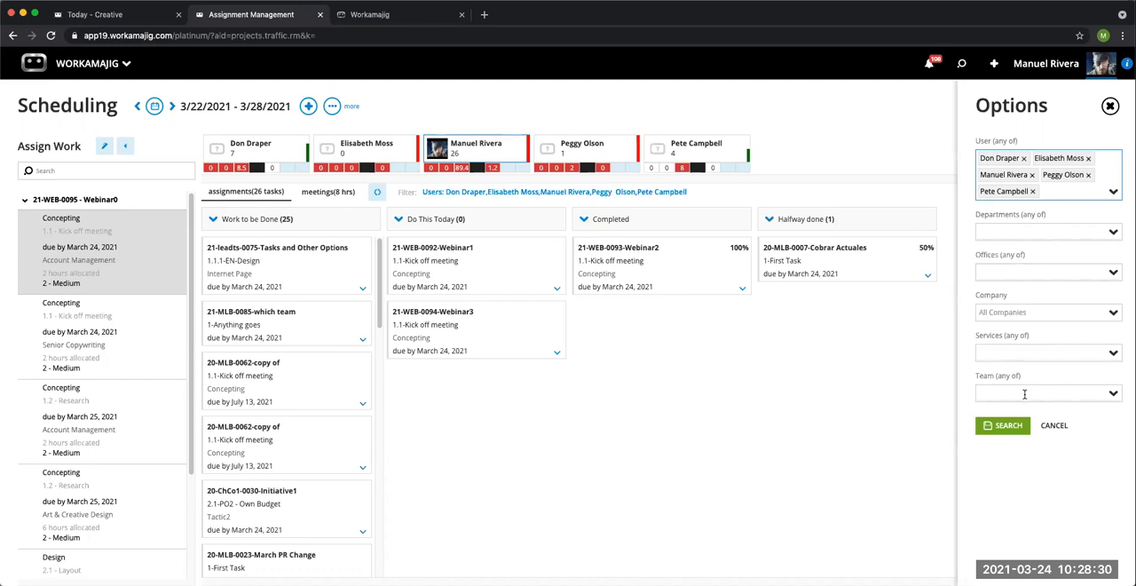
{"action": "left_click", "coordinate": [1110, 106]}
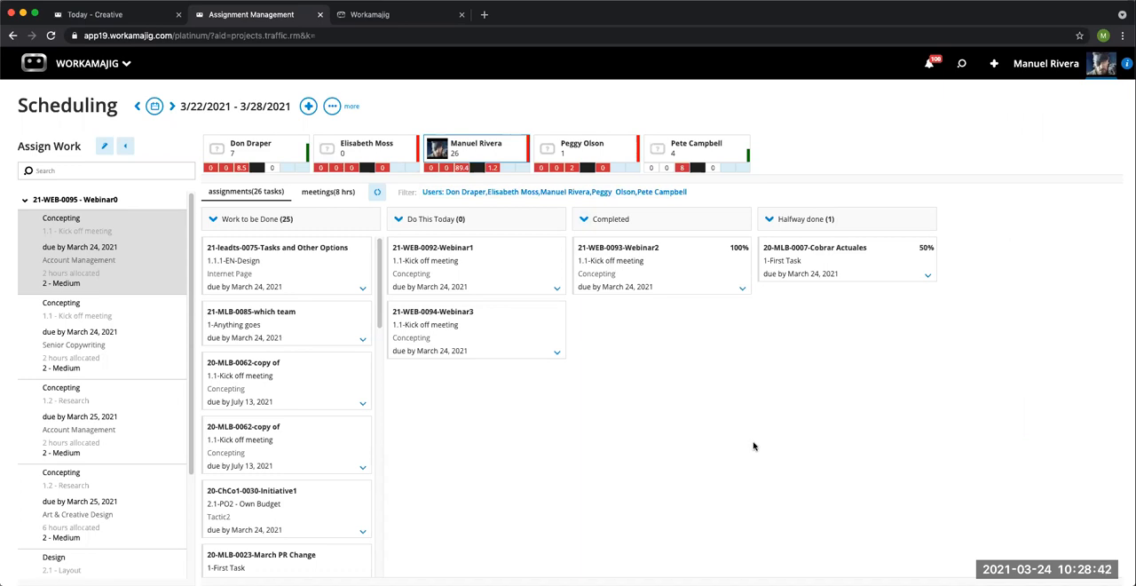
Step: Reopen the assignment status settings and check the Halfway done status's default percent complete
{"action": "left_click", "coordinate": [334, 107]}
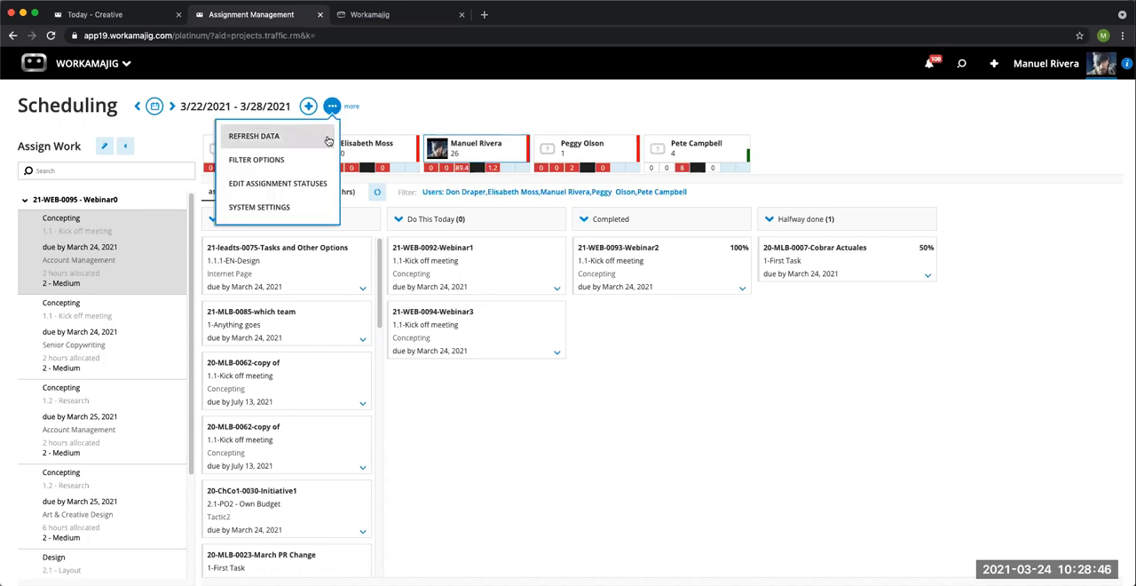
{"action": "left_click", "coordinate": [291, 190]}
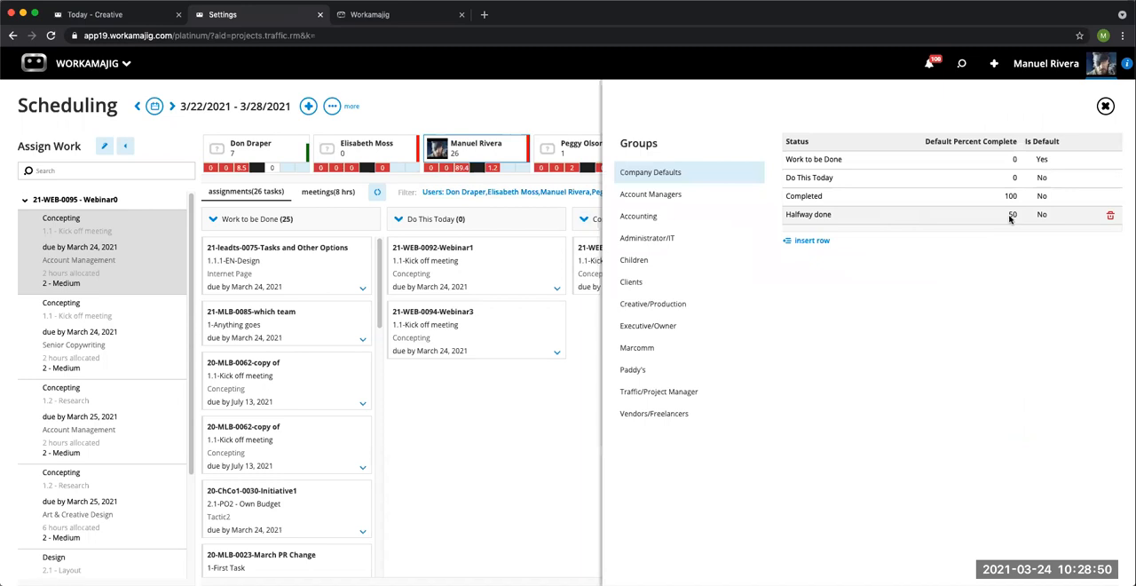
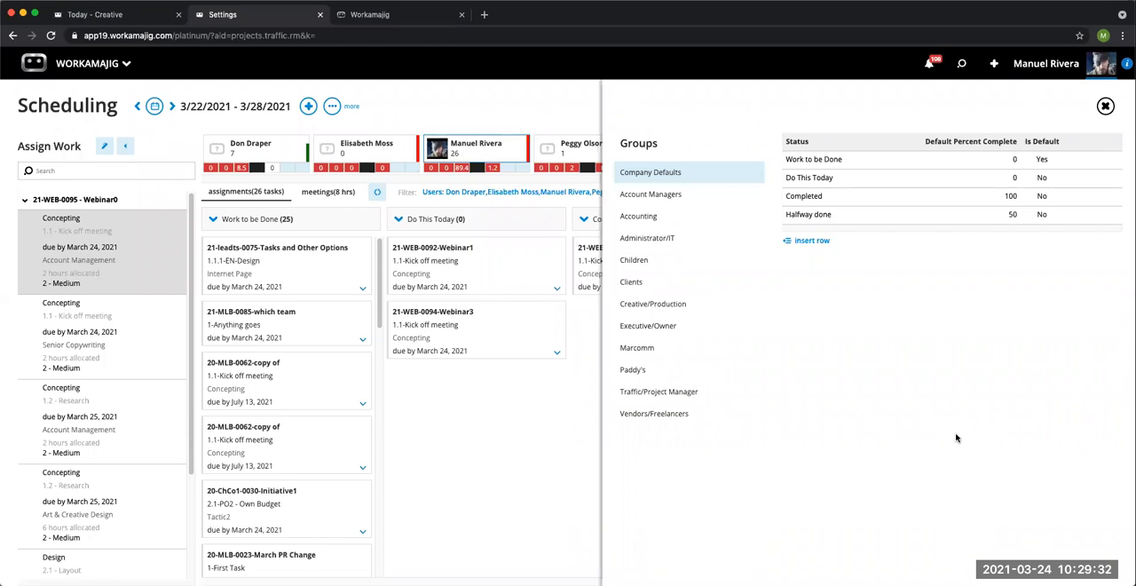
Step: Open the project schedule of 21-WEB-0094 Webinar3 from its task on the Today - Creatives page
{"action": "left_click", "coordinate": [399, 18]}
{"action": "left_click", "coordinate": [91, 18]}
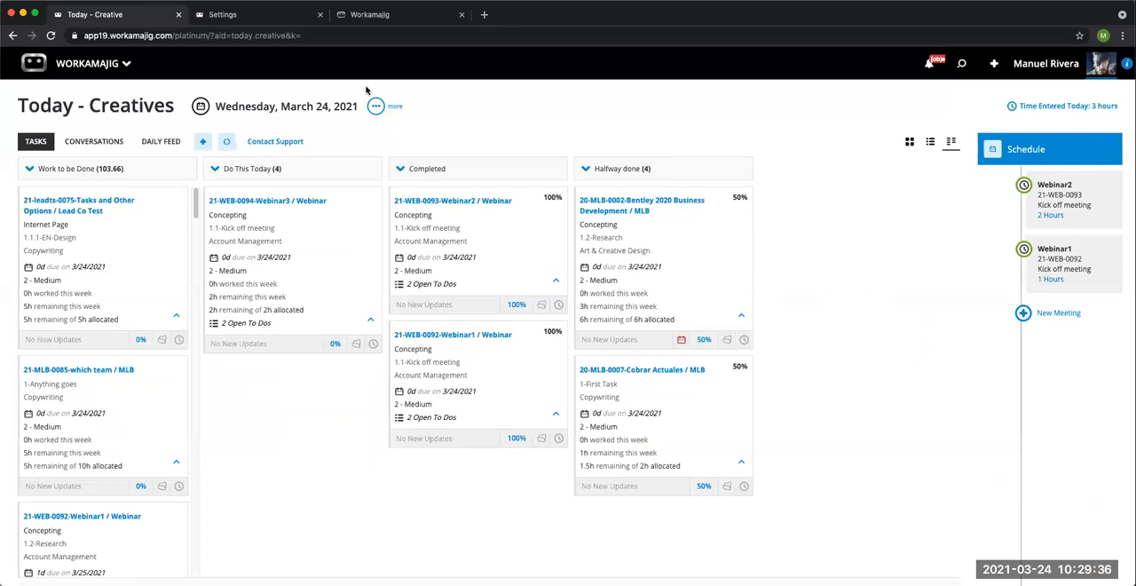
{"action": "left_click", "coordinate": [290, 205]}
{"action": "left_click", "coordinate": [689, 164]}
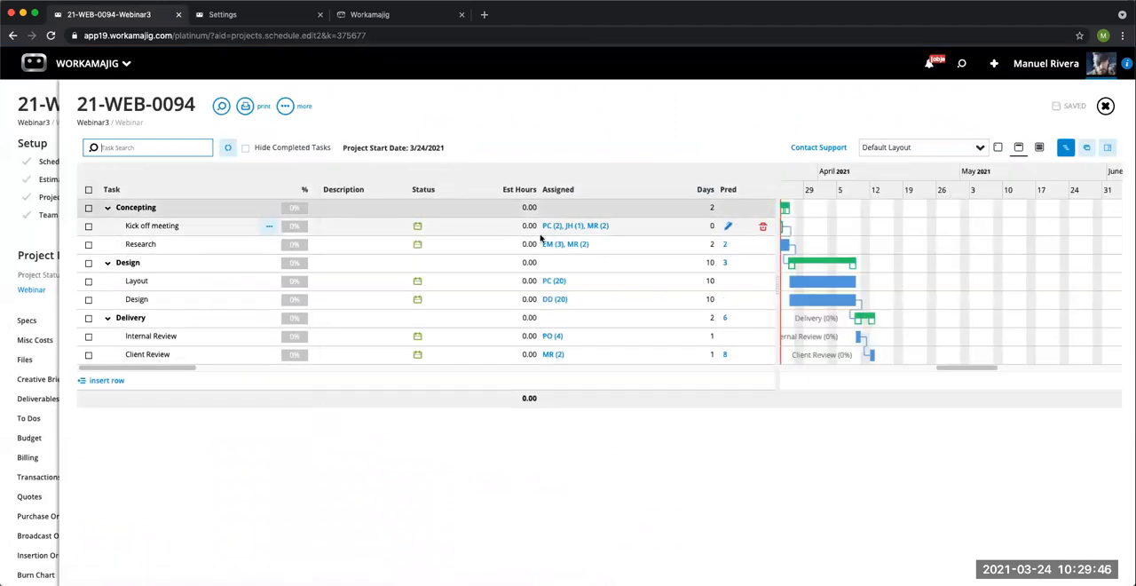
Step: Hide the Gantt chart, open the Kick off meeting task's details beside the schedule, and check its Priority among the actual settings
{"action": "left_click", "coordinate": [470, 231]}
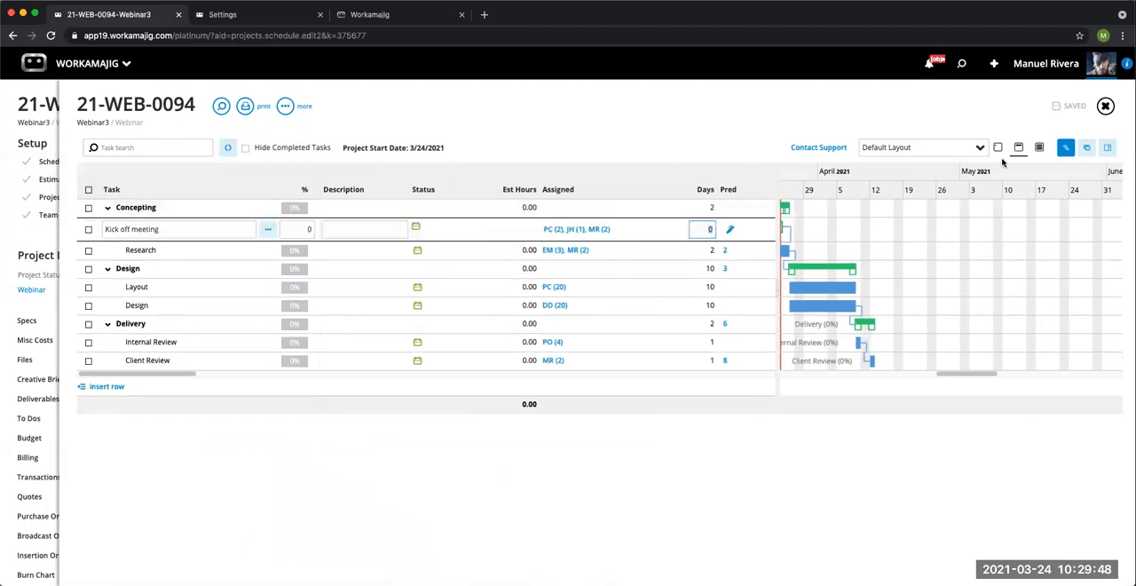
{"action": "left_click", "coordinate": [1067, 148]}
{"action": "left_click", "coordinate": [1108, 152]}
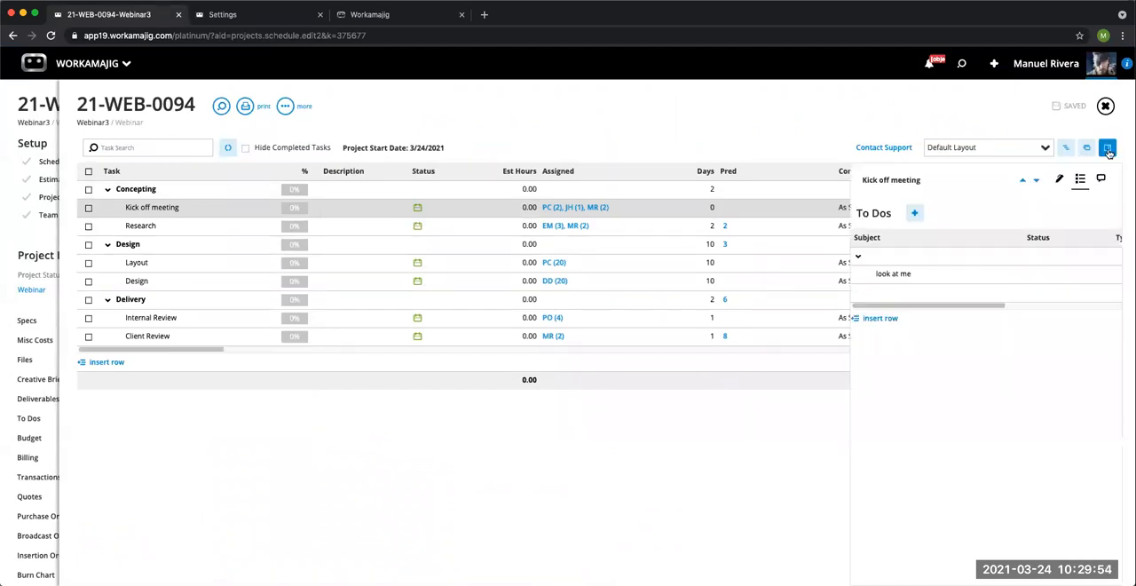
{"action": "left_click", "coordinate": [1058, 181]}
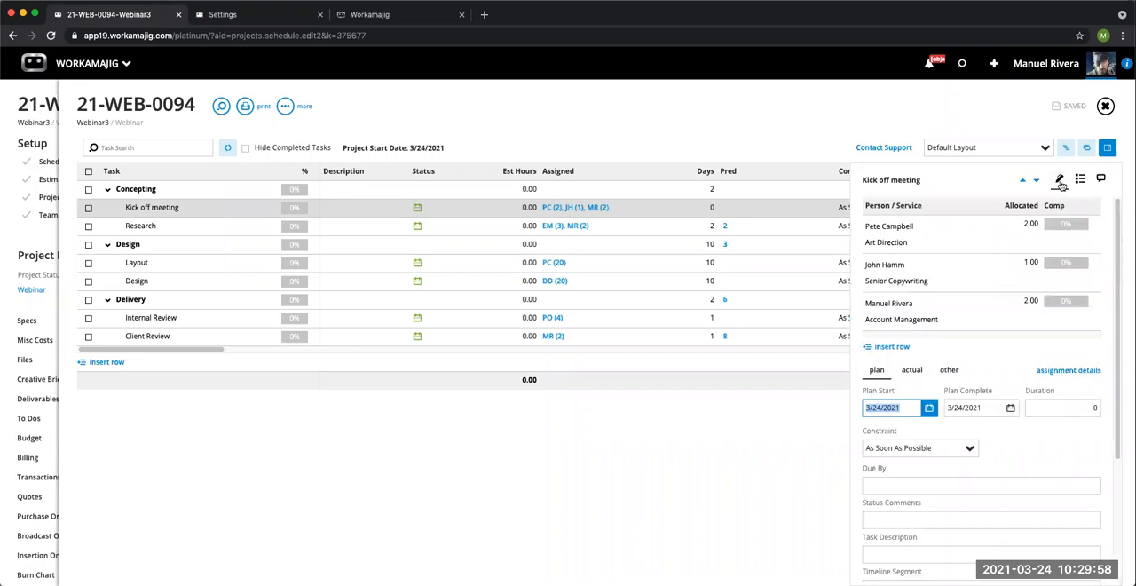
{"action": "scroll", "coordinate": [1021, 445], "scroll_direction": "down", "scroll_amount": 1}
{"action": "scroll", "coordinate": [1020, 444], "scroll_direction": "down", "scroll_amount": 3}
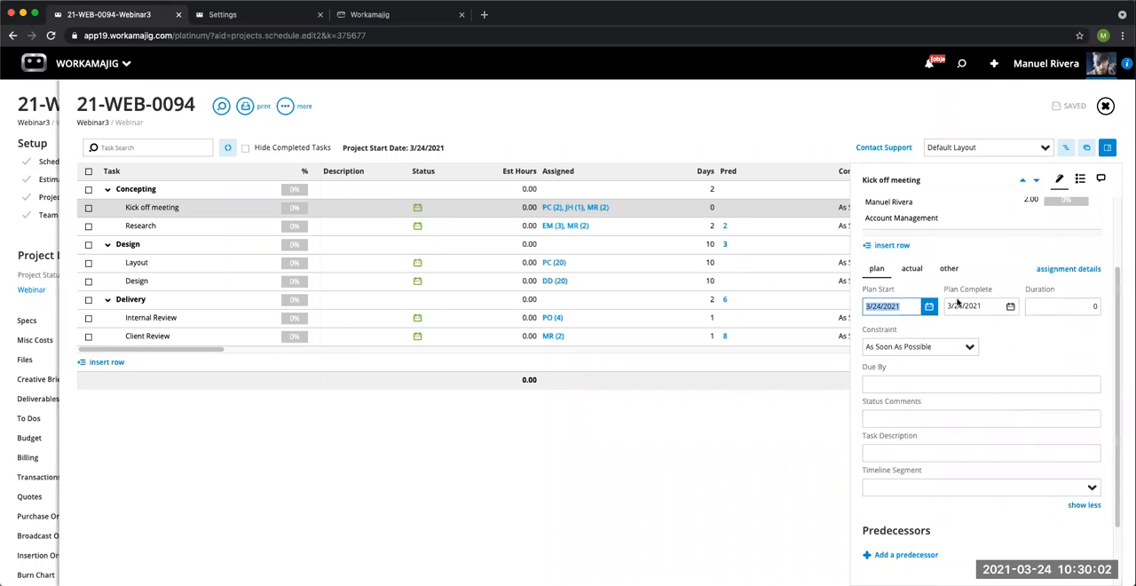
{"action": "left_click", "coordinate": [919, 271]}
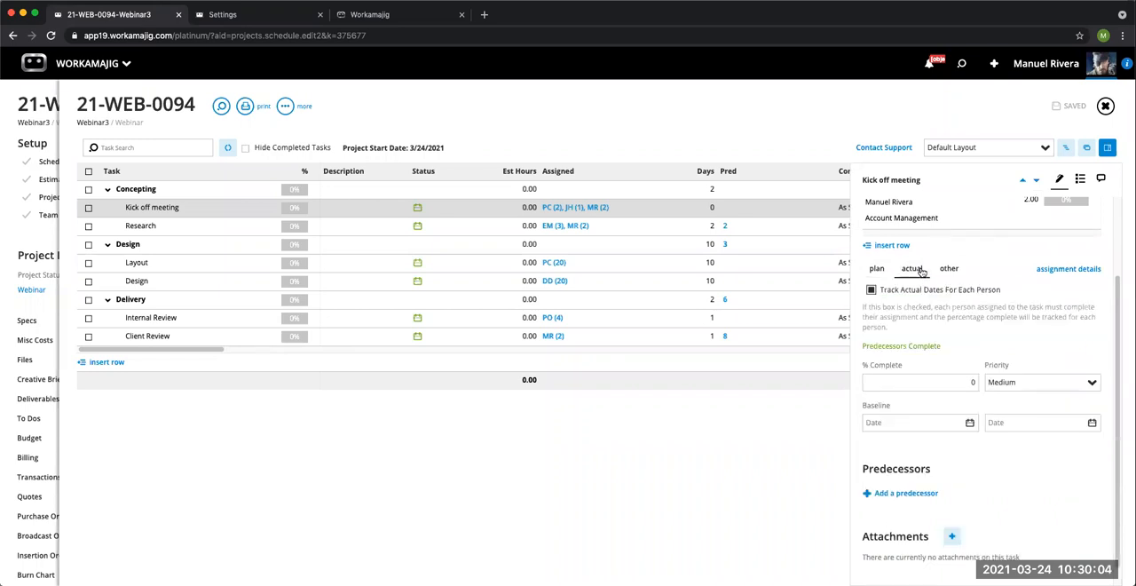
{"action": "left_click_drag", "start_coordinate": [1021, 383], "coordinate": [987, 383]}
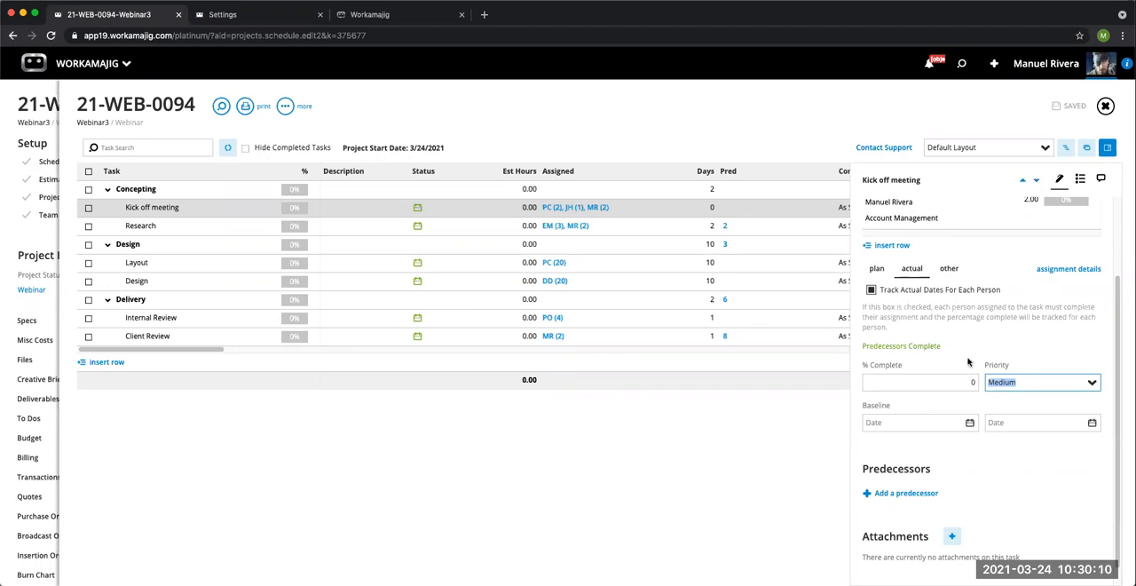
Step: Close the assignment status settings in the Scheduling session and go to the Today - Creatives page there
{"action": "left_click", "coordinate": [282, 18]}
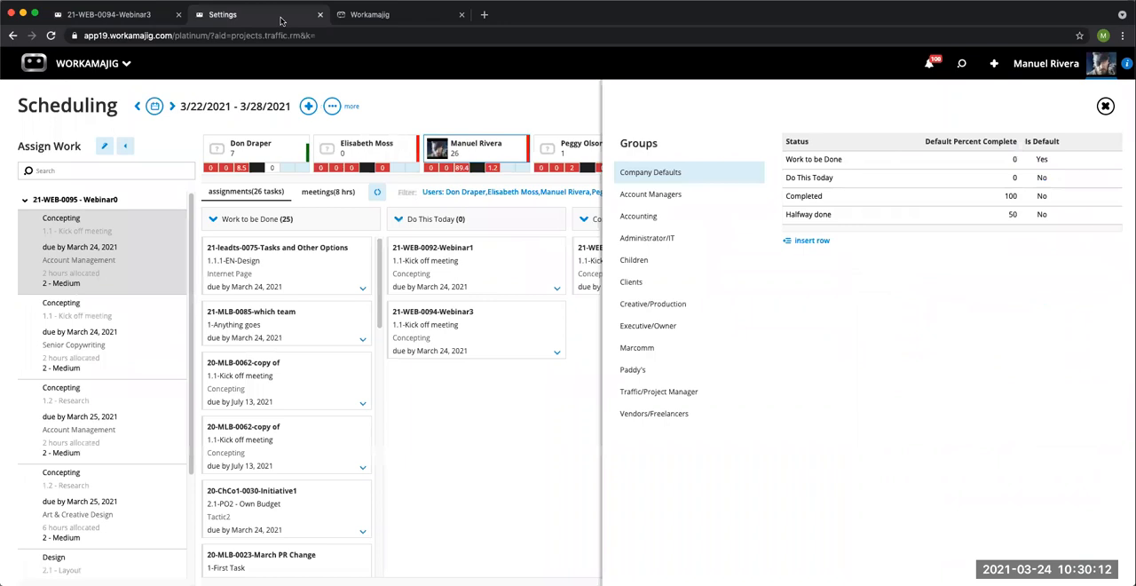
{"action": "left_click", "coordinate": [402, 104]}
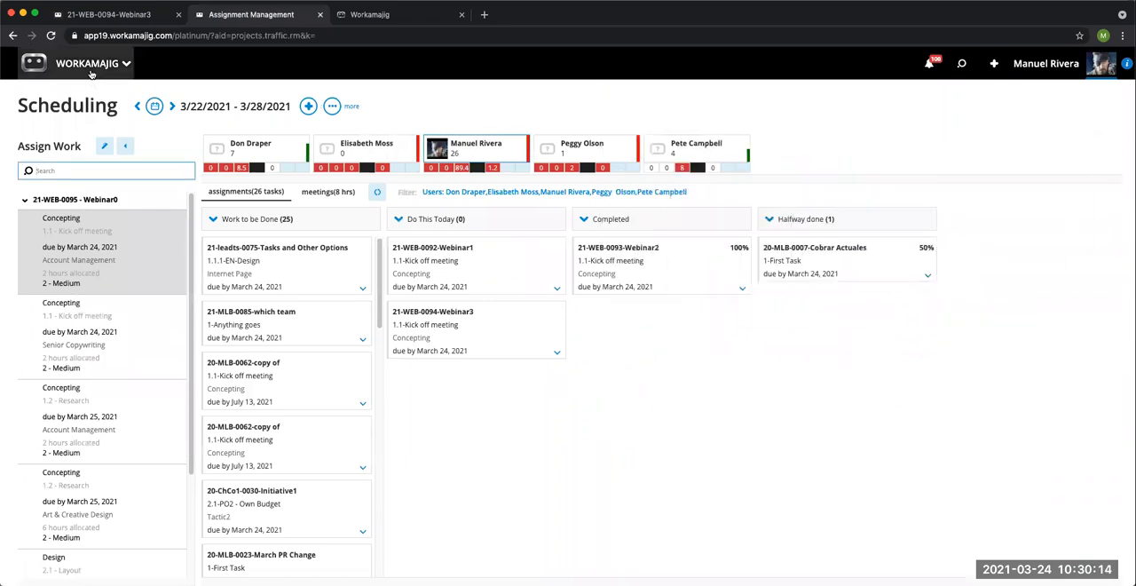
{"action": "left_click", "coordinate": [91, 69]}
{"action": "left_click", "coordinate": [121, 125]}
{"action": "left_click", "coordinate": [50, 208]}
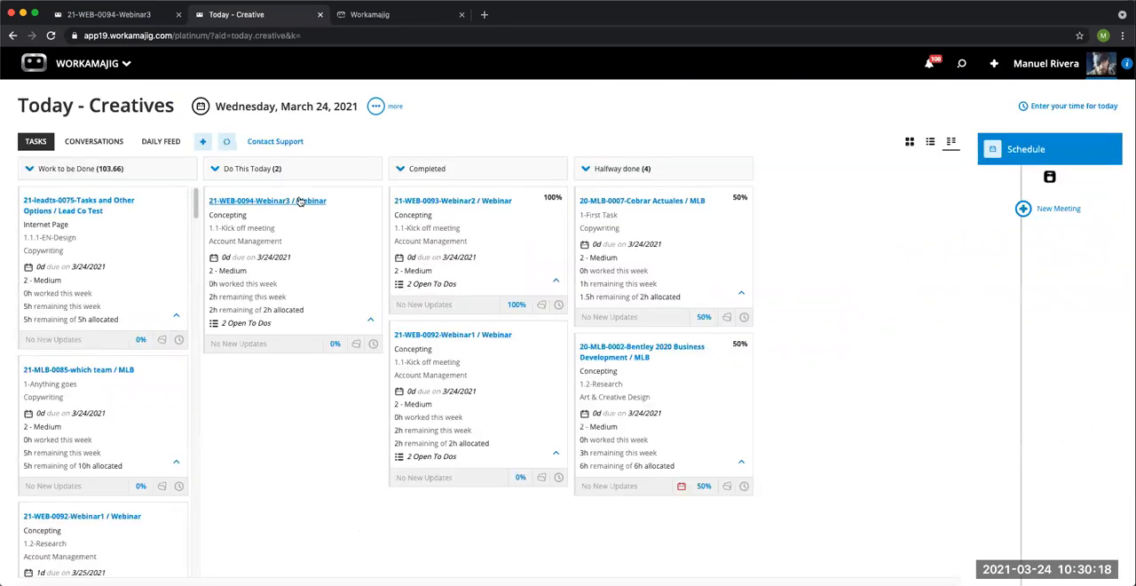
Step: View the Today tasks as cards and as a list, and examine the Group By choices in the display options
{"action": "left_click", "coordinate": [909, 142]}
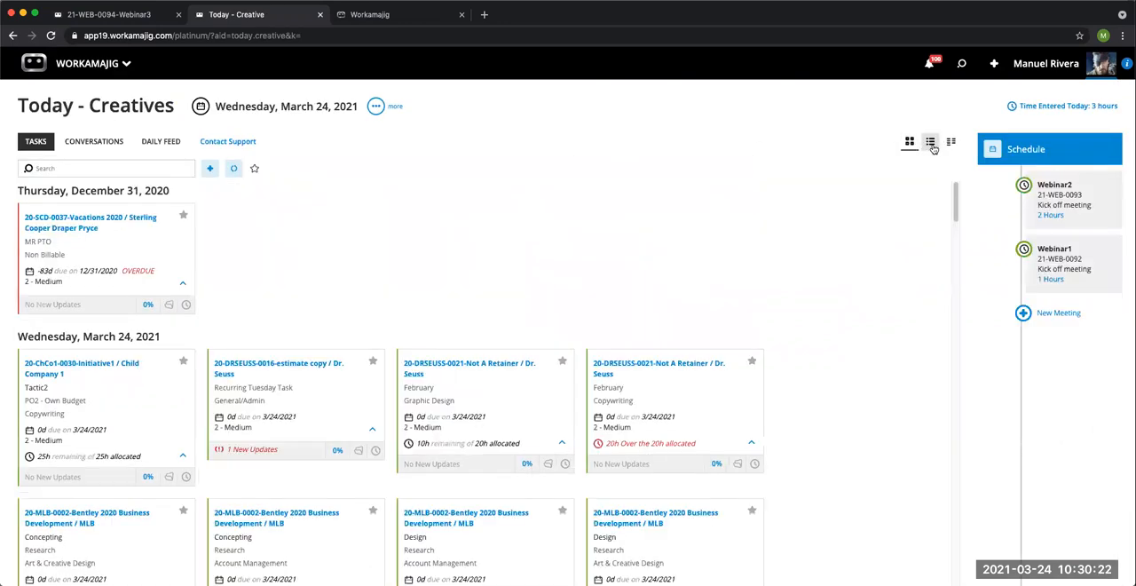
{"action": "left_click", "coordinate": [930, 143]}
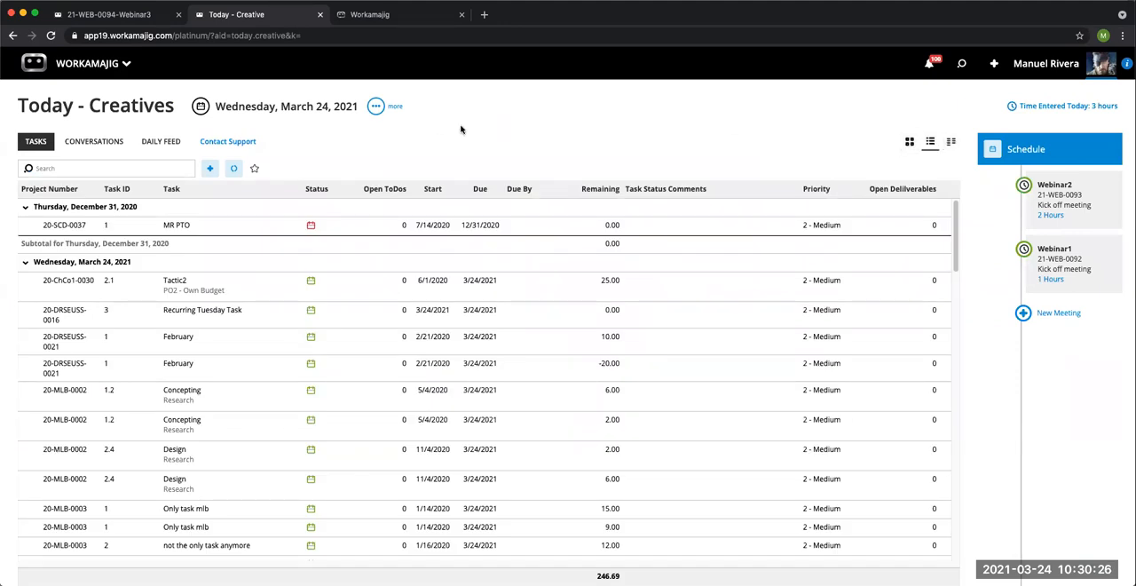
{"action": "left_click", "coordinate": [376, 108]}
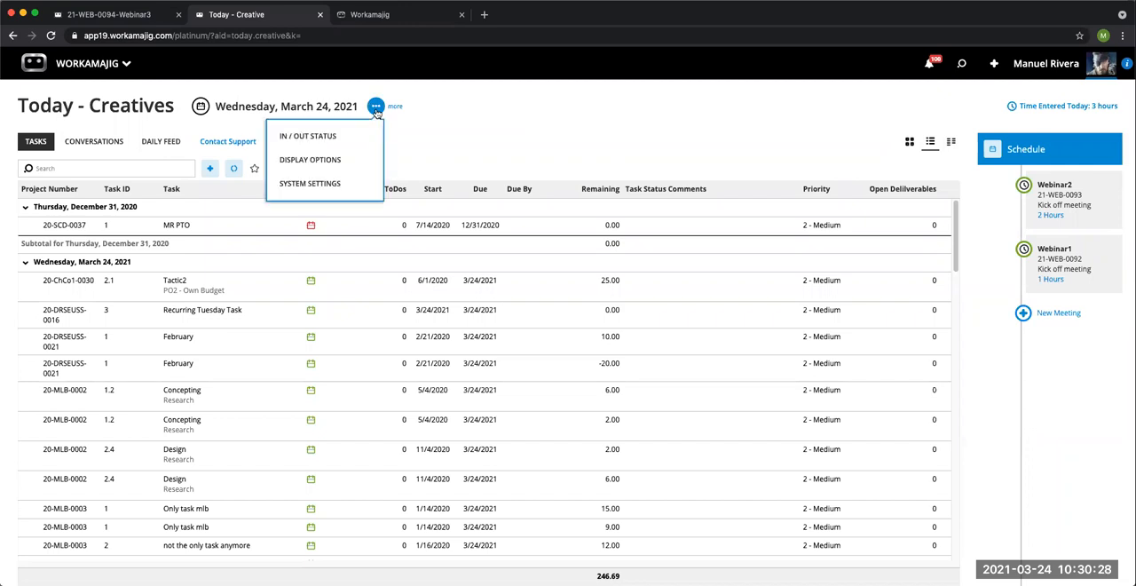
{"action": "left_click", "coordinate": [335, 166]}
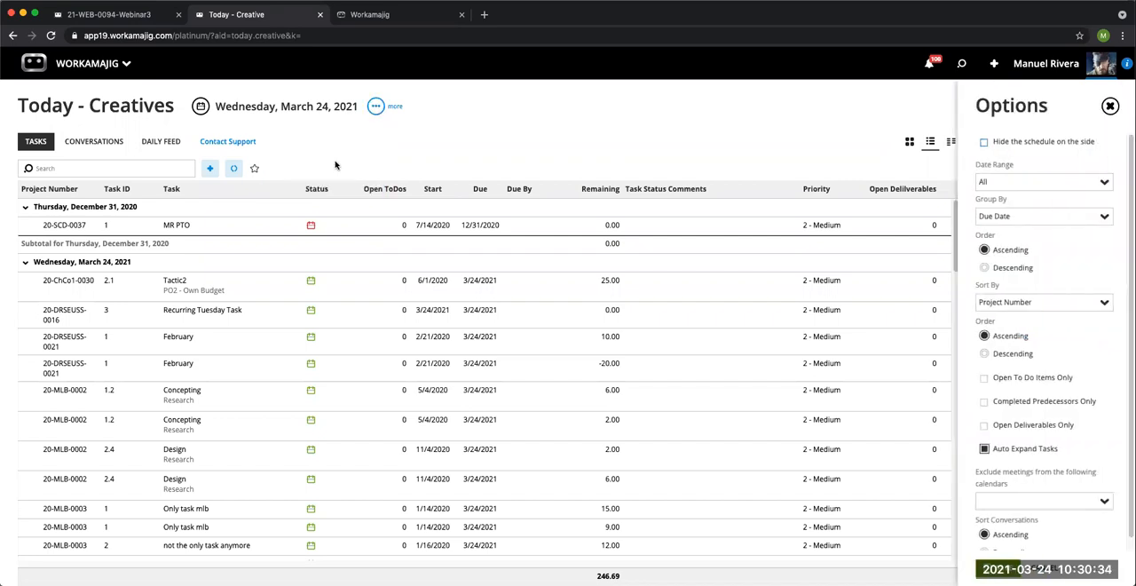
{"action": "left_click", "coordinate": [1105, 220]}
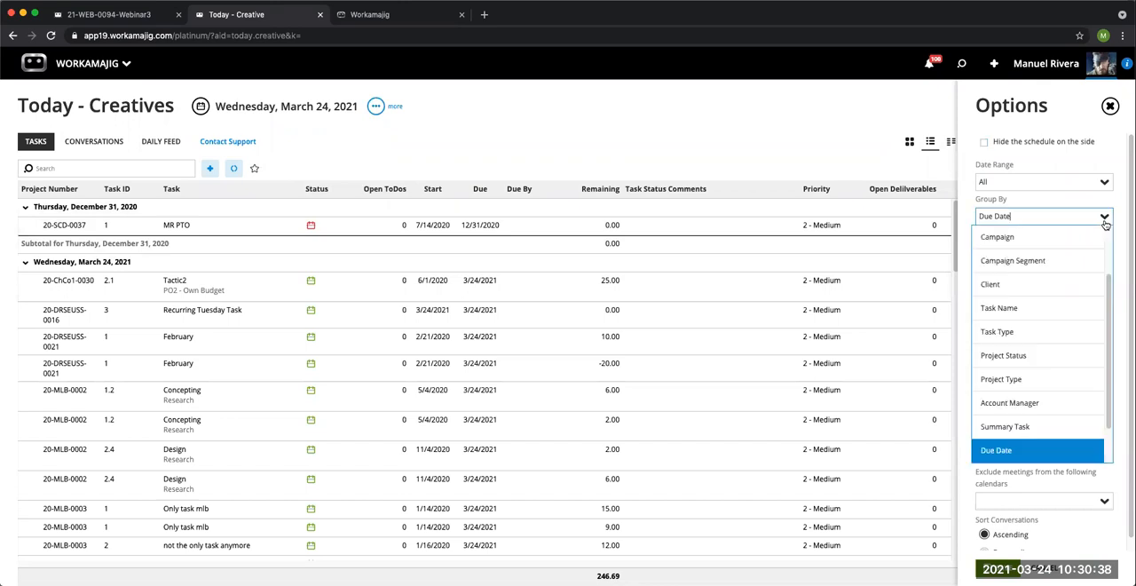
{"action": "scroll", "coordinate": [1056, 360], "scroll_direction": "down", "scroll_amount": 2}
{"action": "scroll", "coordinate": [1061, 362], "scroll_direction": "up", "scroll_amount": 3}
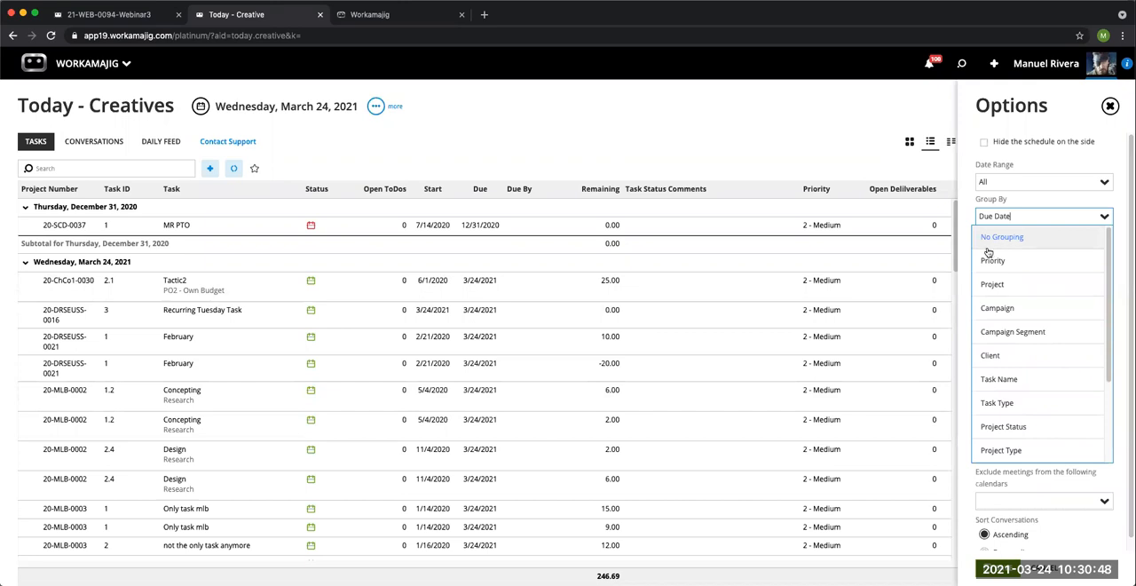
{"action": "left_click", "coordinate": [1044, 568]}
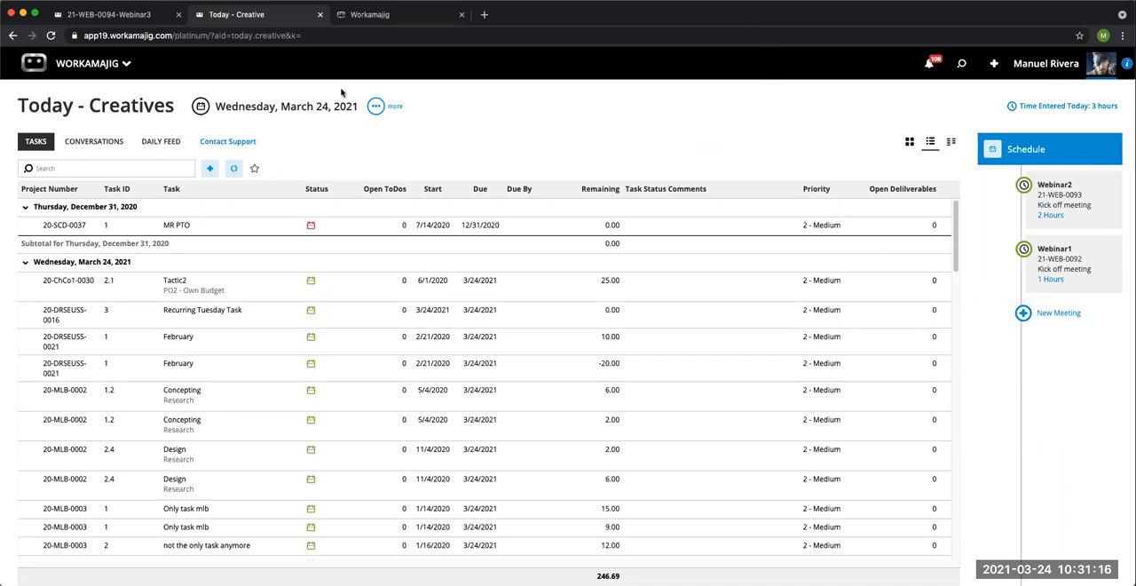
Step: Look over the resource manager apps and open the Projects list from the project manager apps
{"action": "left_click", "coordinate": [101, 74]}
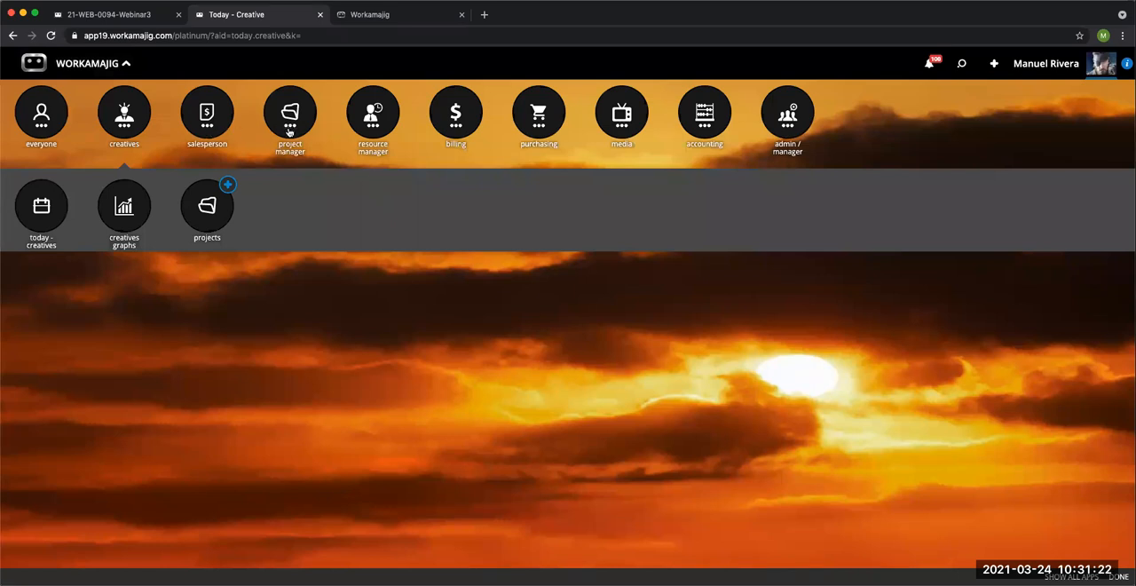
{"action": "left_click", "coordinate": [373, 131]}
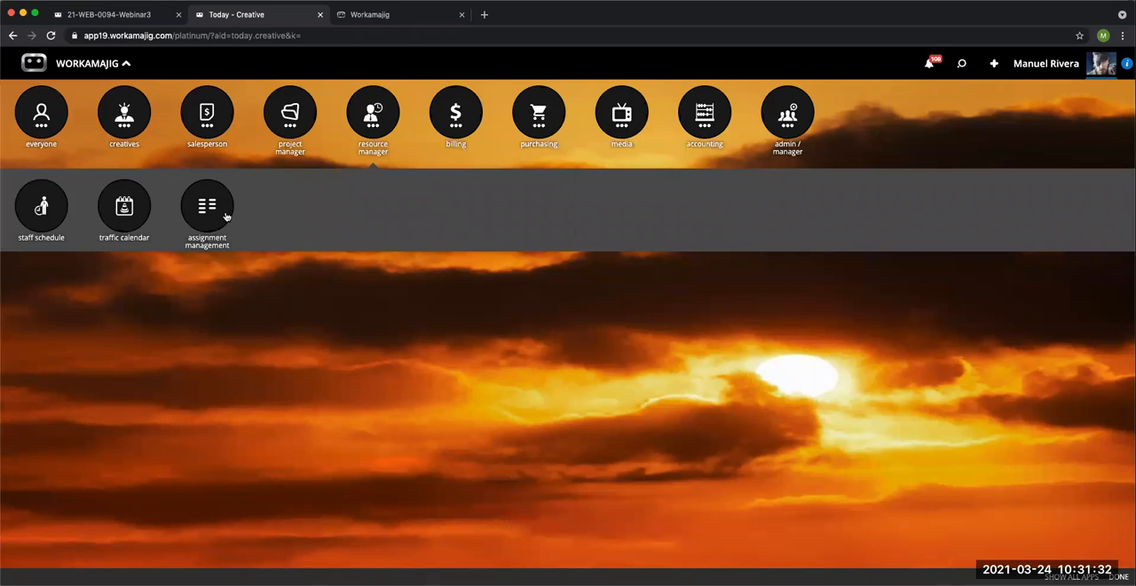
{"action": "left_click", "coordinate": [370, 16]}
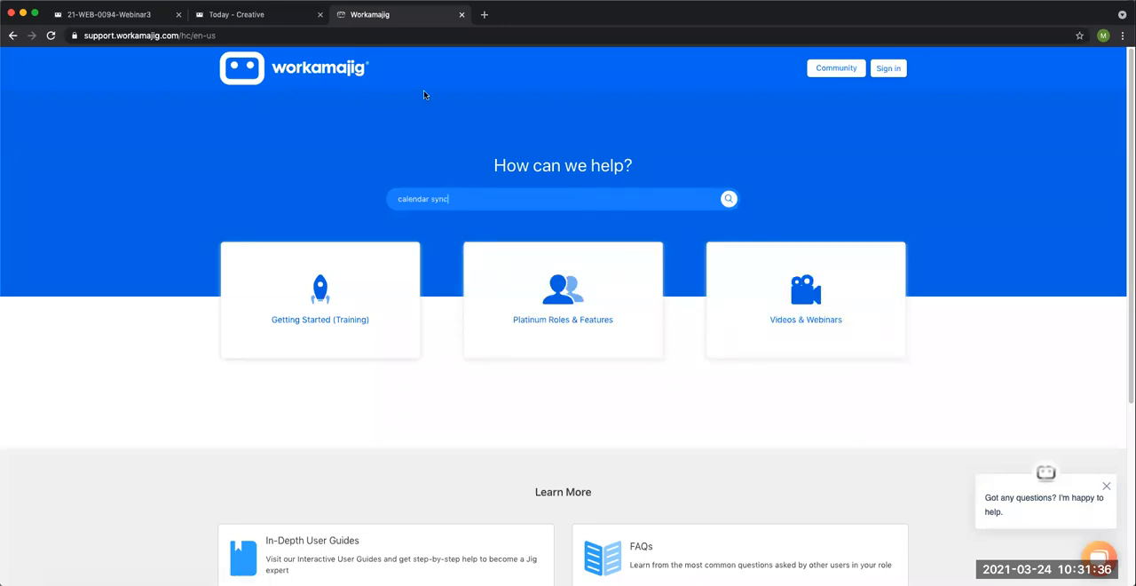
{"action": "left_click", "coordinate": [147, 17]}
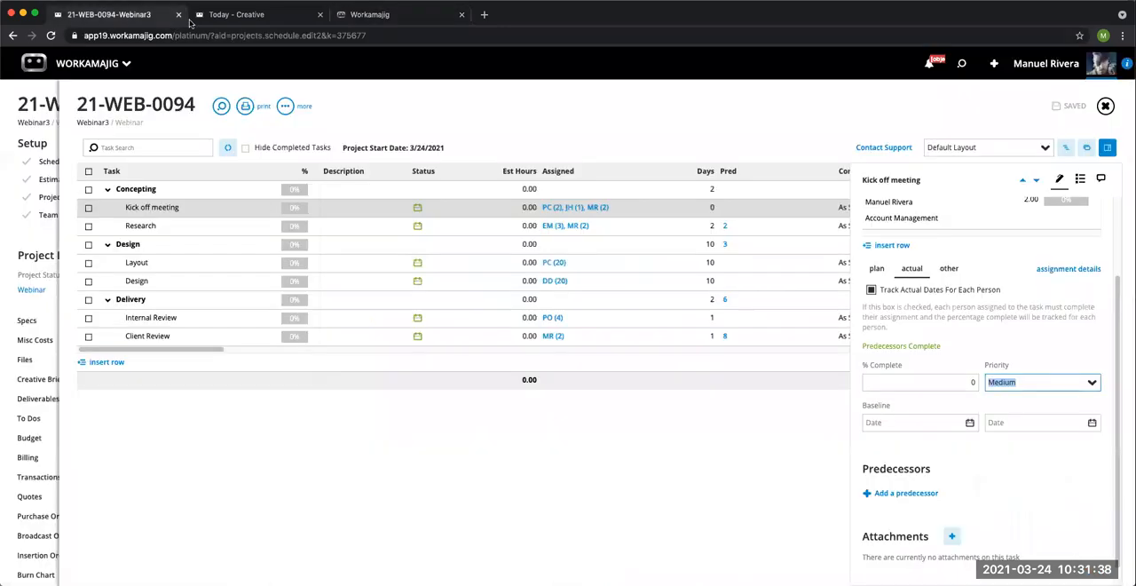
{"action": "left_click", "coordinate": [236, 16]}
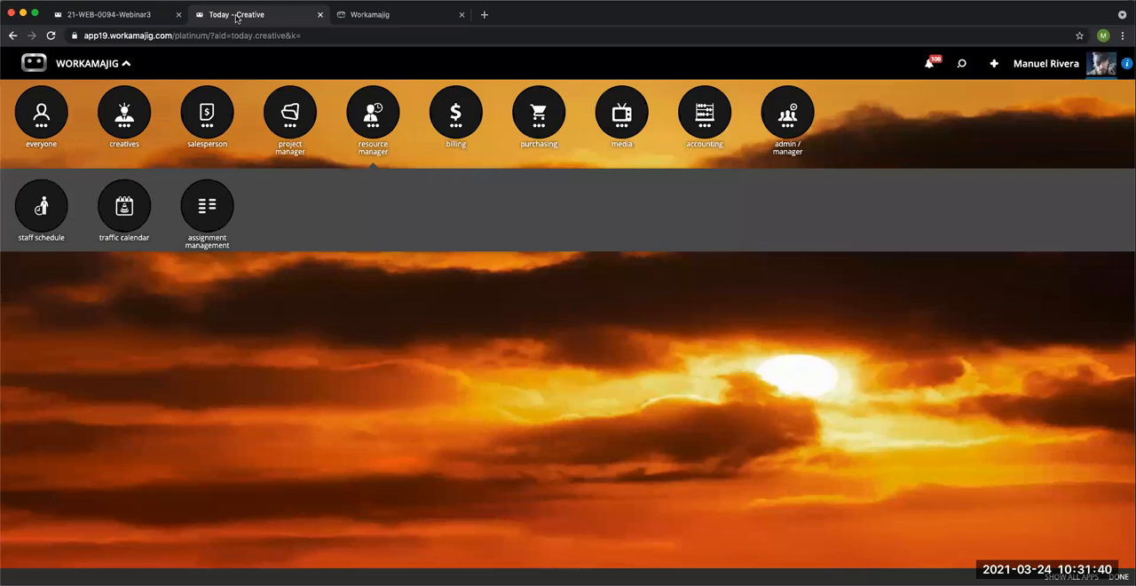
{"action": "left_click", "coordinate": [290, 127]}
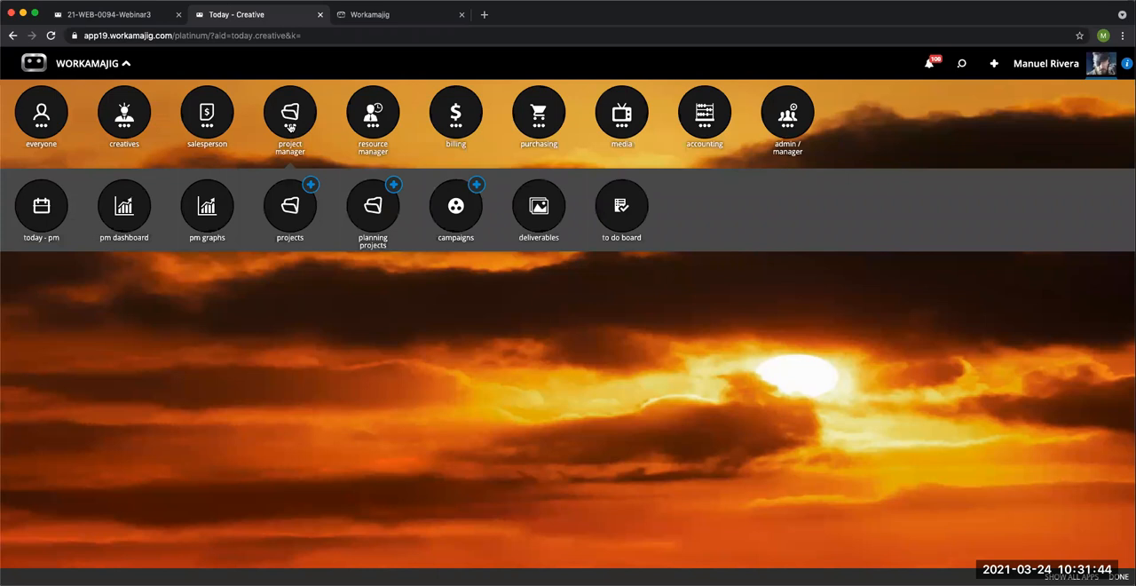
{"action": "left_click", "coordinate": [290, 213]}
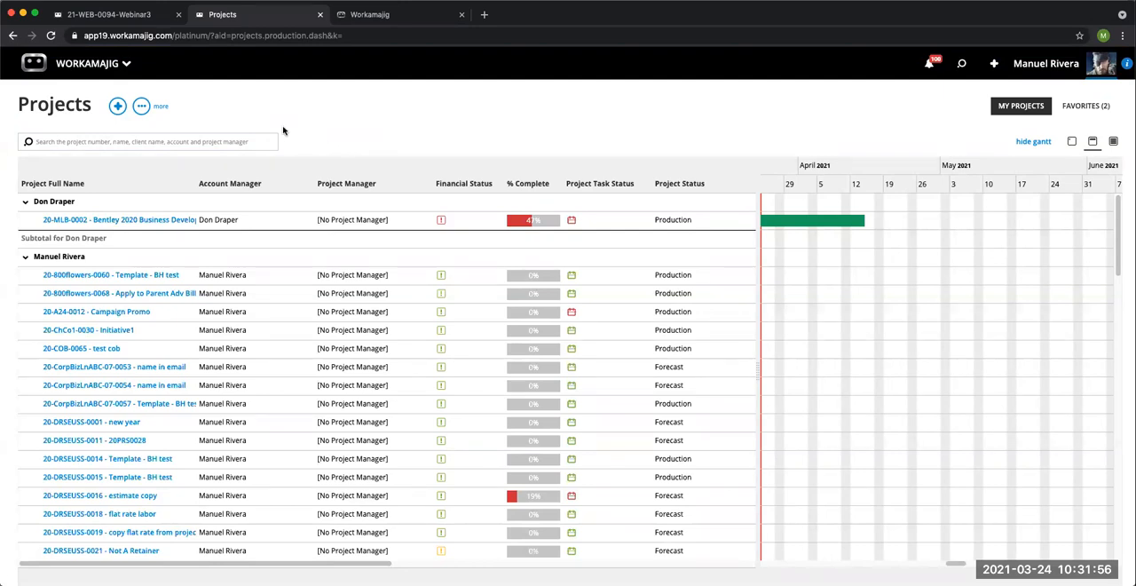
Step: Examine the Projects list's display options for filtering, grouping and sorting, and close them
{"action": "left_click", "coordinate": [142, 109]}
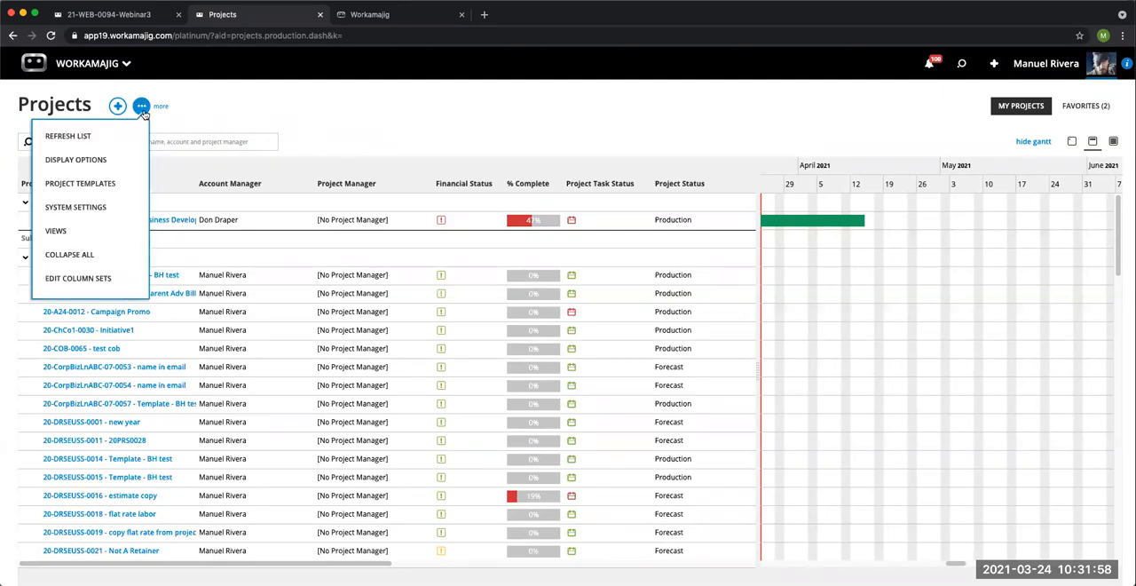
{"action": "left_click", "coordinate": [125, 165]}
{"action": "left_click", "coordinate": [1021, 203]}
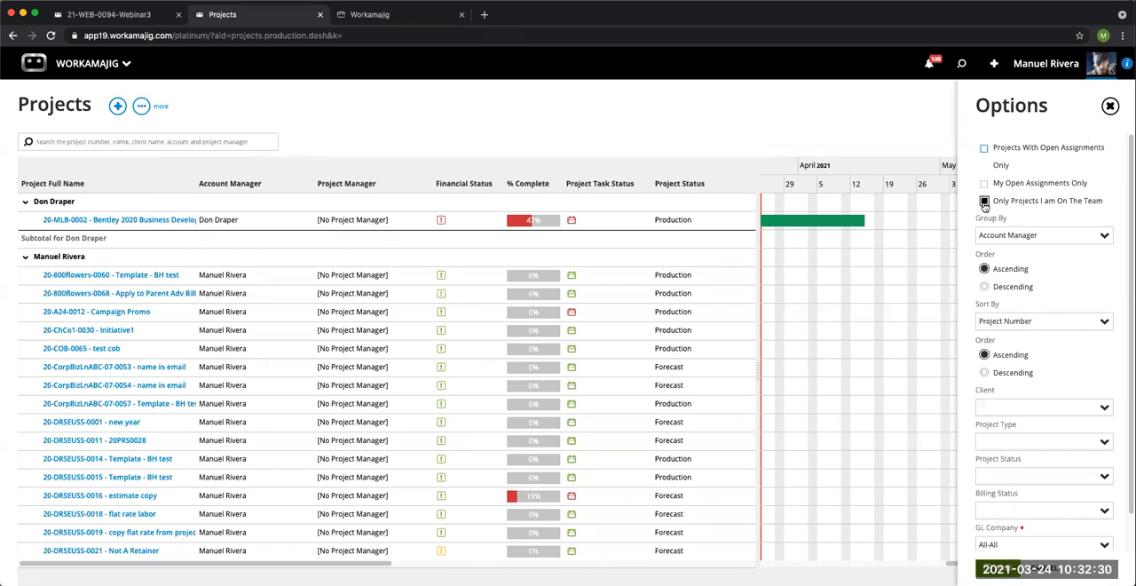
{"action": "left_click", "coordinate": [1110, 107]}
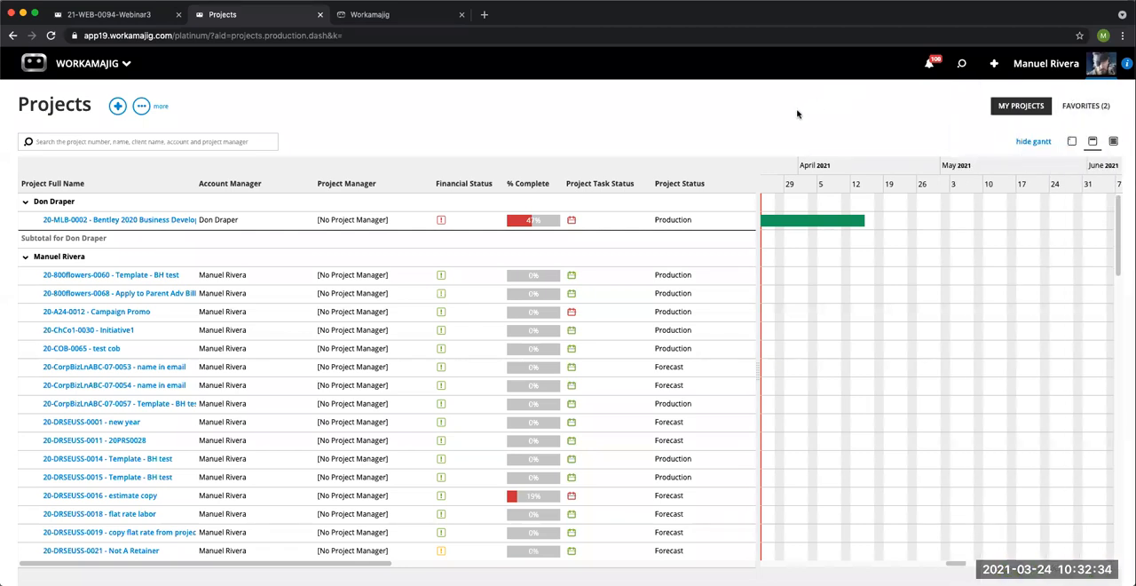
Step: Open the Today - Project Manager page and review its Open Items, Items Needing Attention and Views lists
{"action": "left_click", "coordinate": [105, 66]}
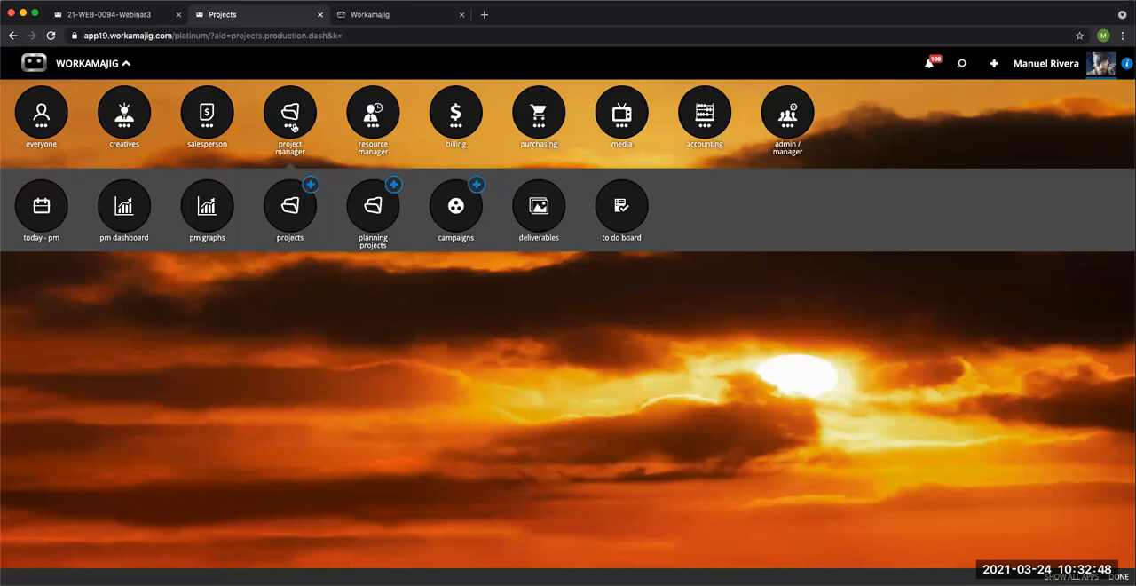
{"action": "left_click", "coordinate": [42, 217]}
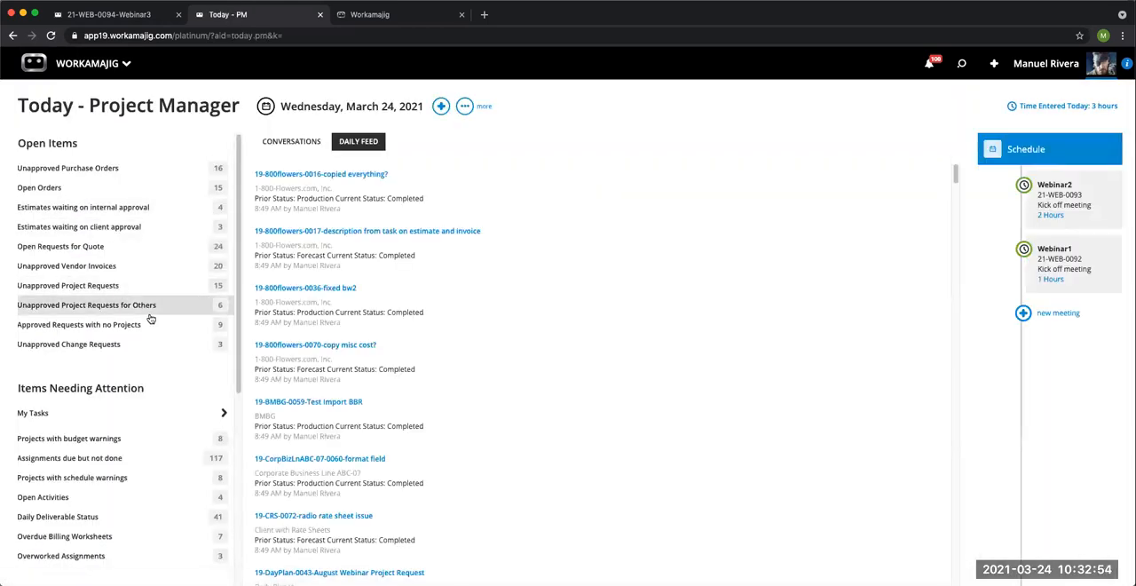
{"action": "scroll", "coordinate": [155, 325], "scroll_direction": "down", "scroll_amount": 1}
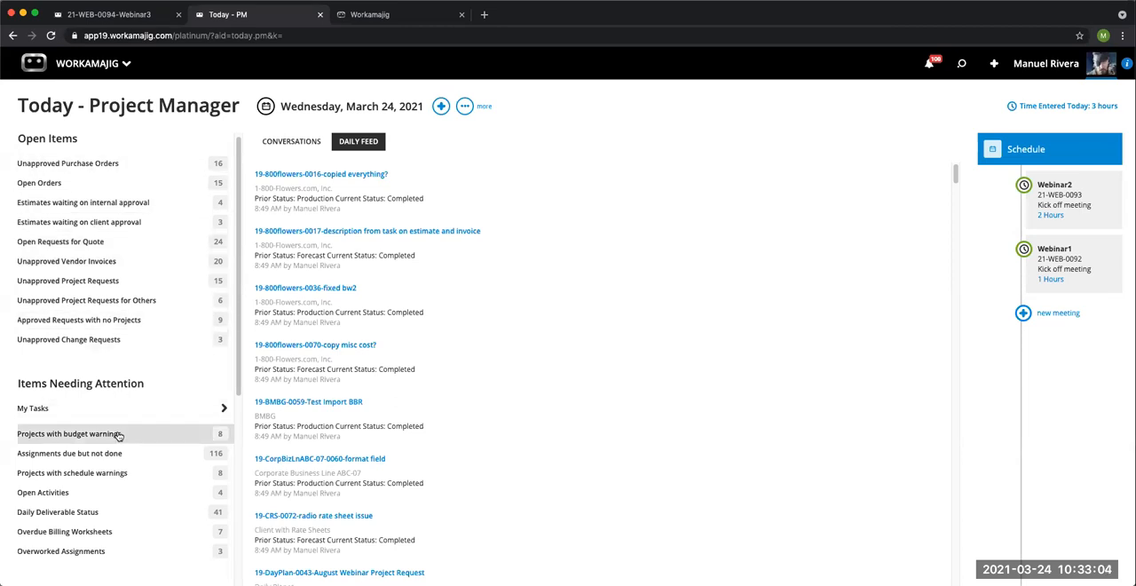
{"action": "scroll", "coordinate": [115, 434], "scroll_direction": "down", "scroll_amount": 1}
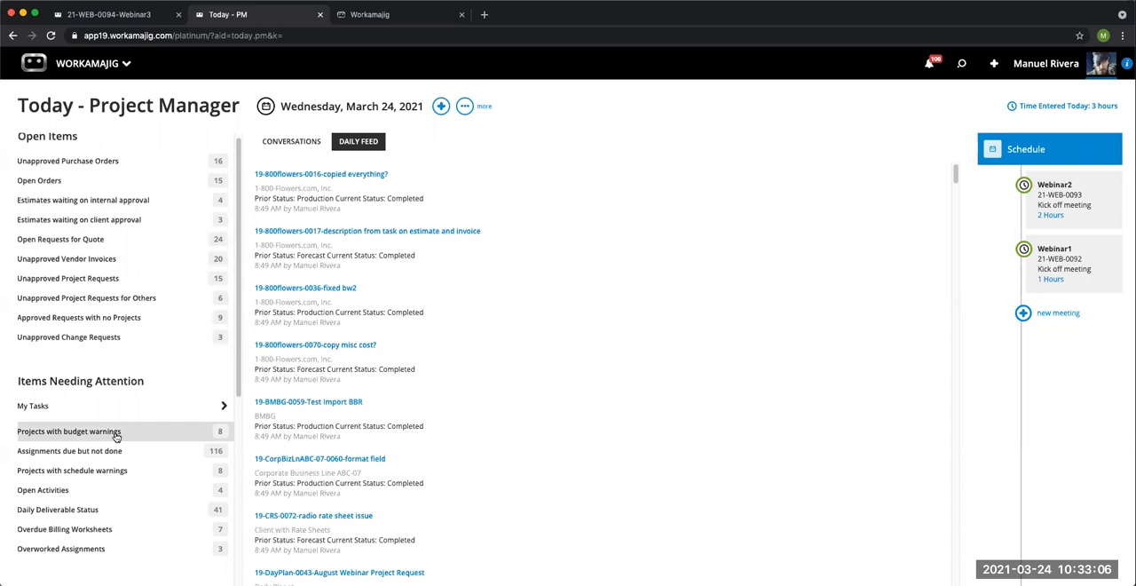
{"action": "scroll", "coordinate": [116, 435], "scroll_direction": "down", "scroll_amount": 4}
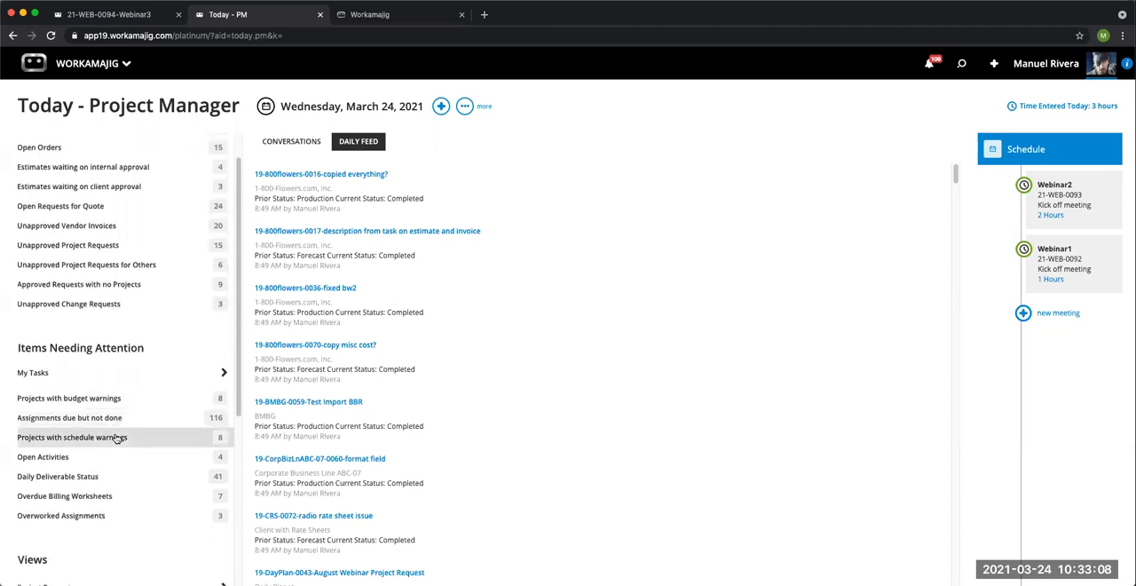
{"action": "scroll", "coordinate": [116, 438], "scroll_direction": "down", "scroll_amount": 9}
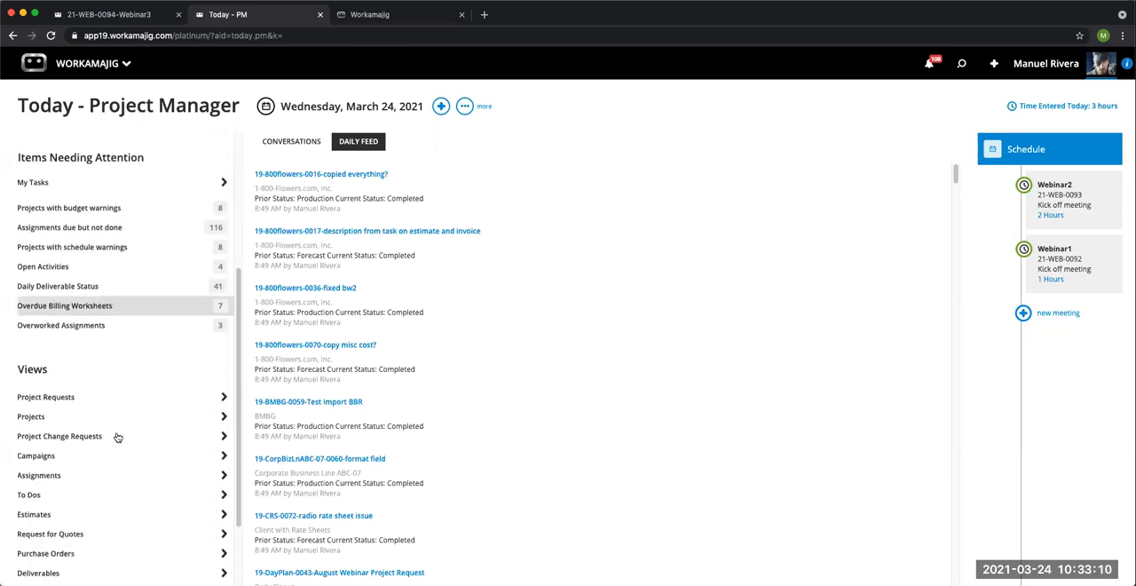
Step: Open the Due But Not Done assignments view and run its search with the Assigned To filter cleared
{"action": "scroll", "coordinate": [117, 438], "scroll_direction": "down", "scroll_amount": 4}
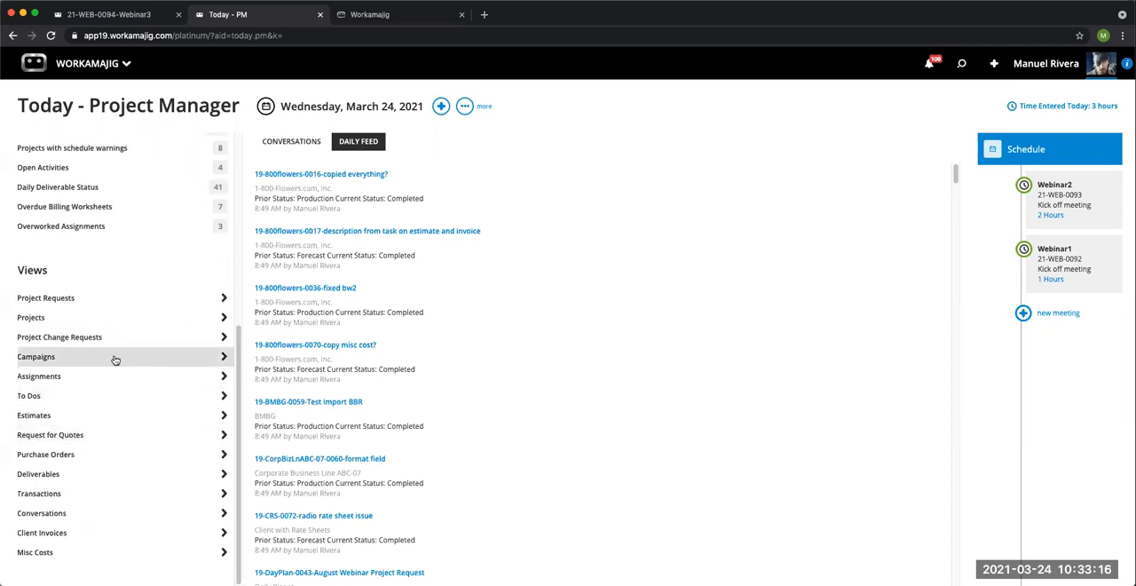
{"action": "left_click", "coordinate": [56, 378]}
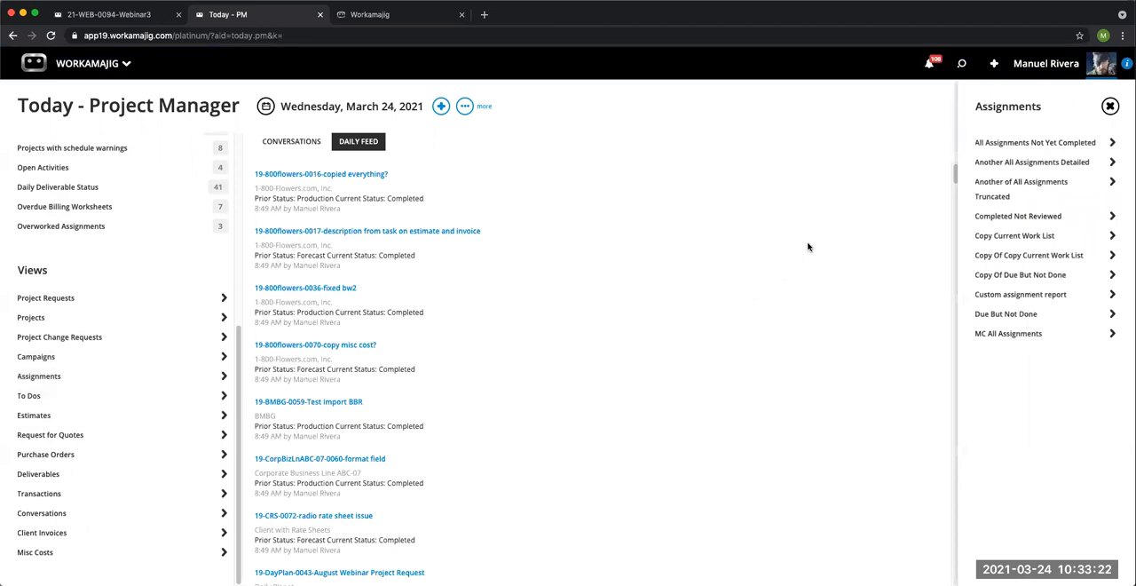
{"action": "left_click", "coordinate": [999, 316]}
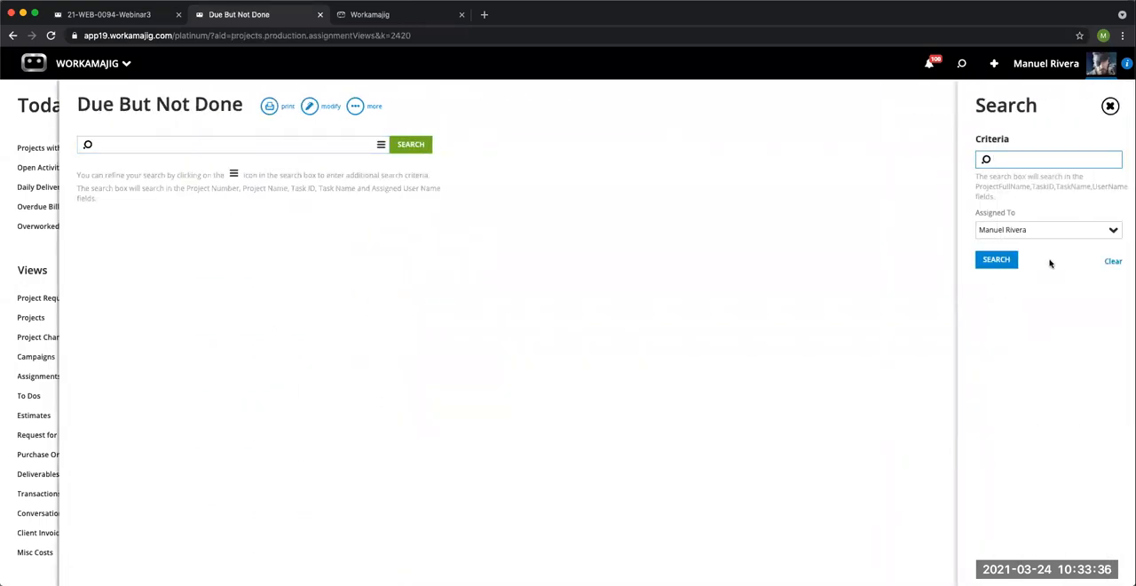
{"action": "left_click", "coordinate": [1032, 229]}
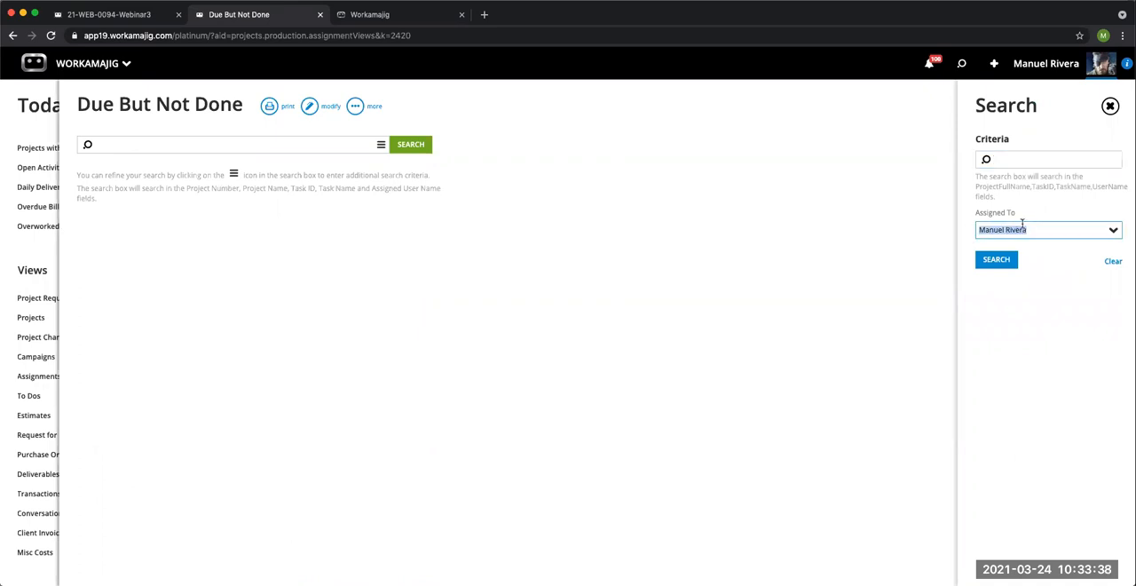
{"action": "key", "text": "BackSpace"}
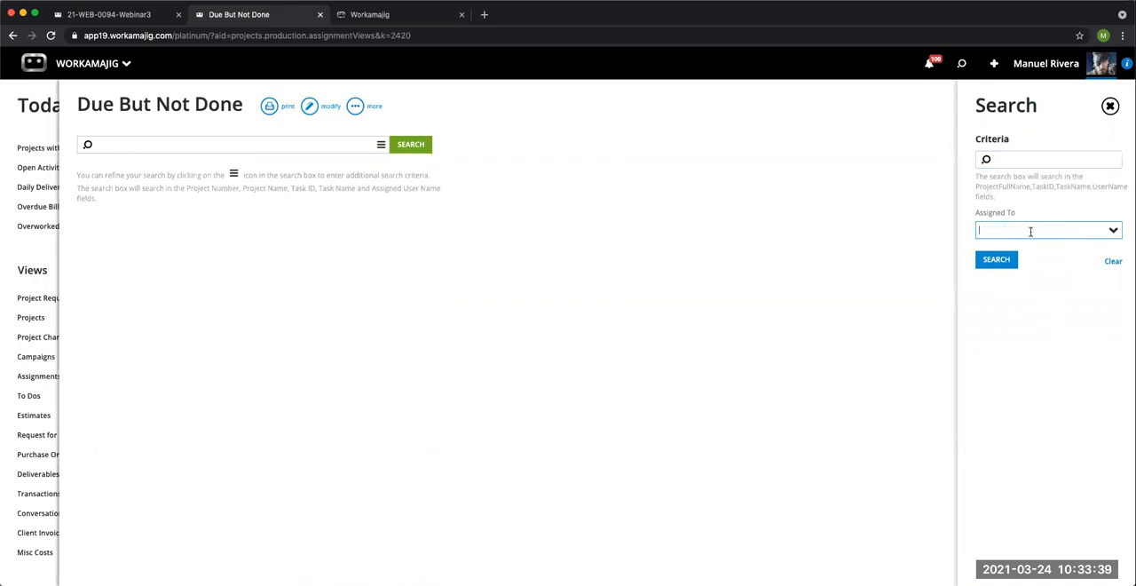
{"action": "left_click", "coordinate": [995, 263]}
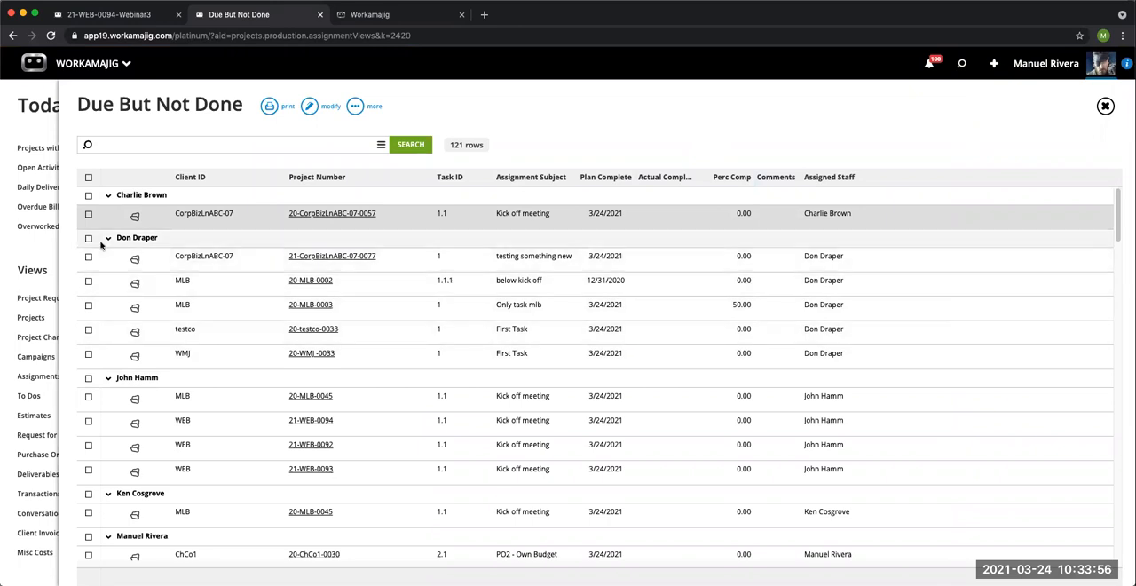
Step: Review the reassignment choices for the "below kick off" assignment on 20-MLB-0002 without reassigning it, and look over its project shortcuts
{"action": "left_click", "coordinate": [87, 281]}
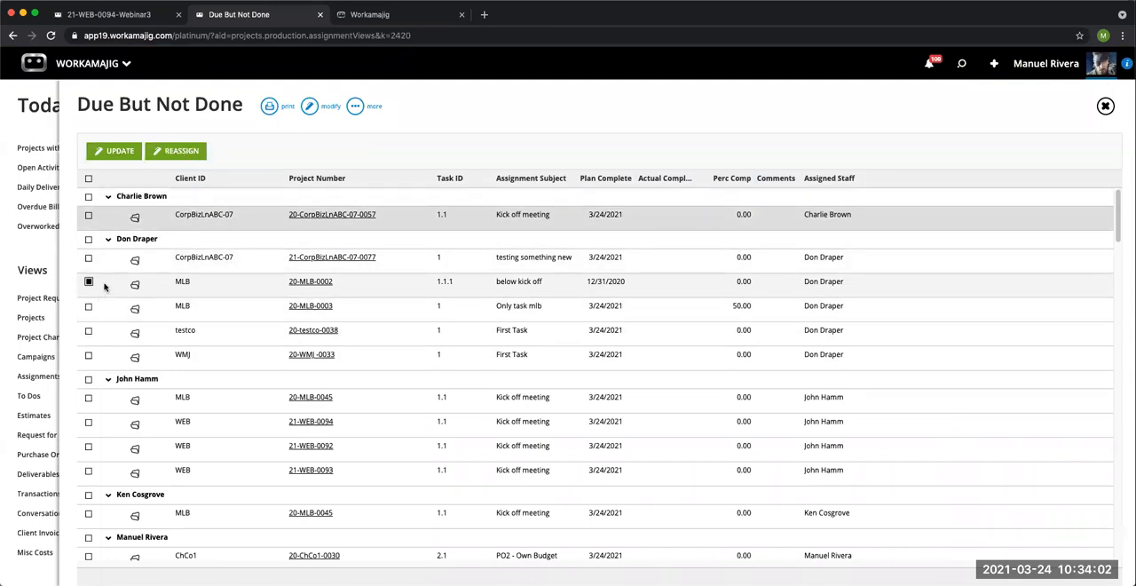
{"action": "left_click", "coordinate": [178, 151]}
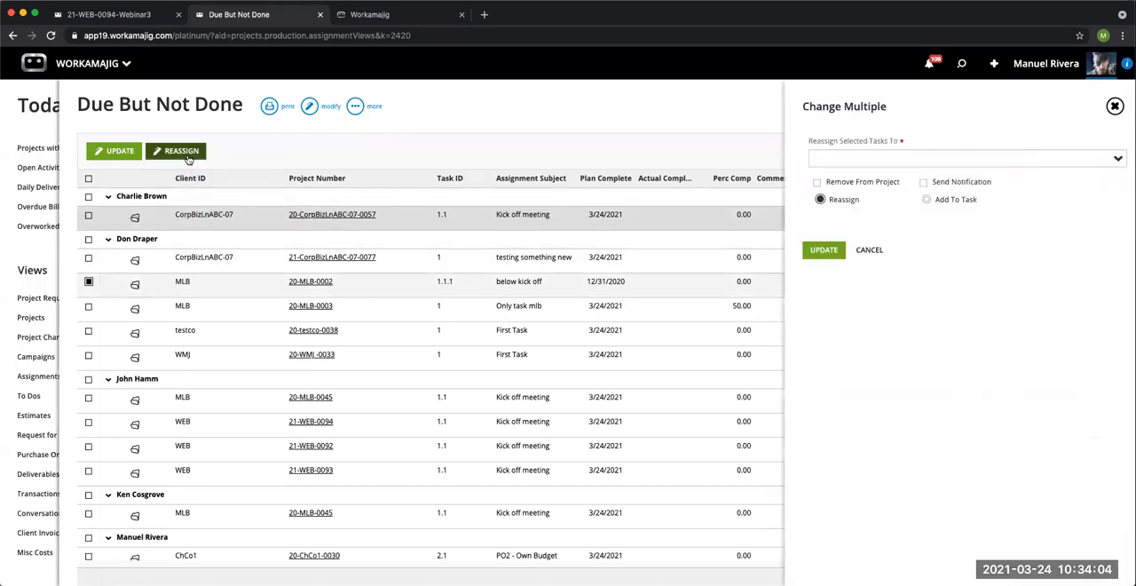
{"action": "left_click", "coordinate": [981, 157]}
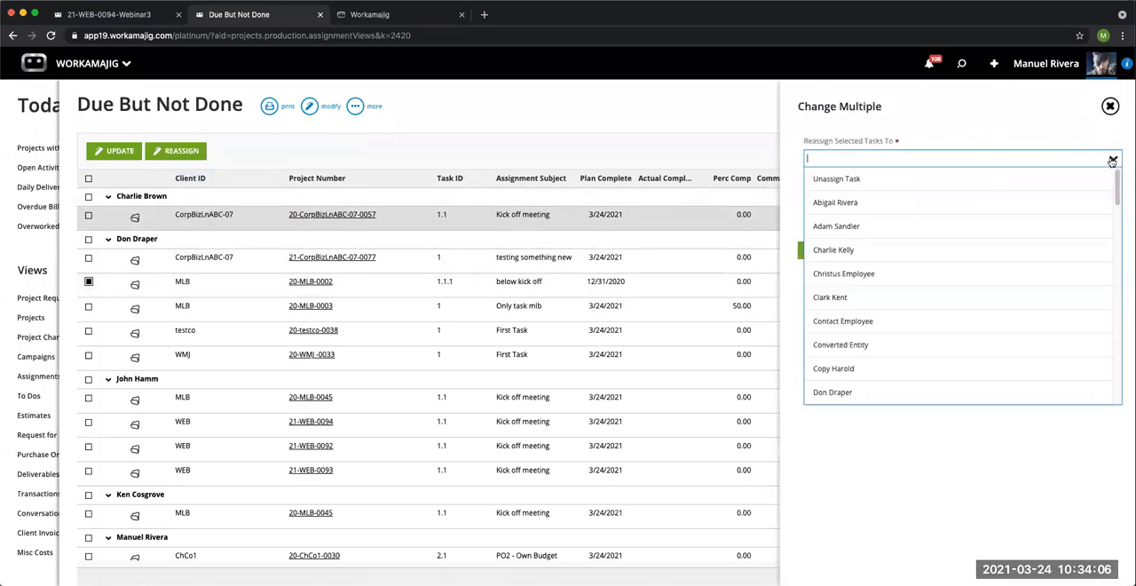
{"action": "left_click", "coordinate": [1109, 106]}
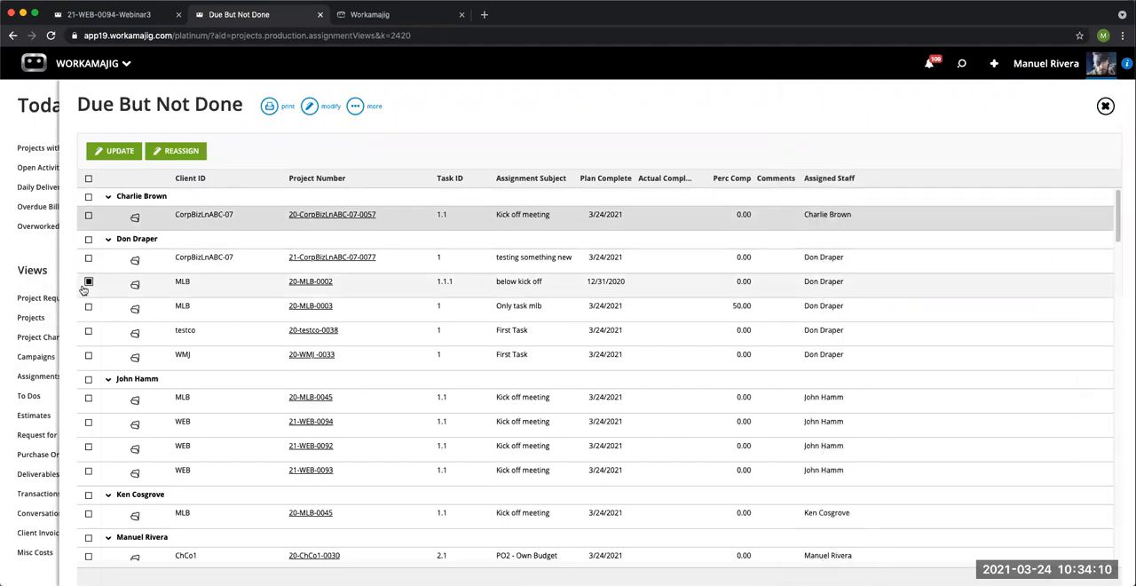
{"action": "left_click", "coordinate": [89, 282]}
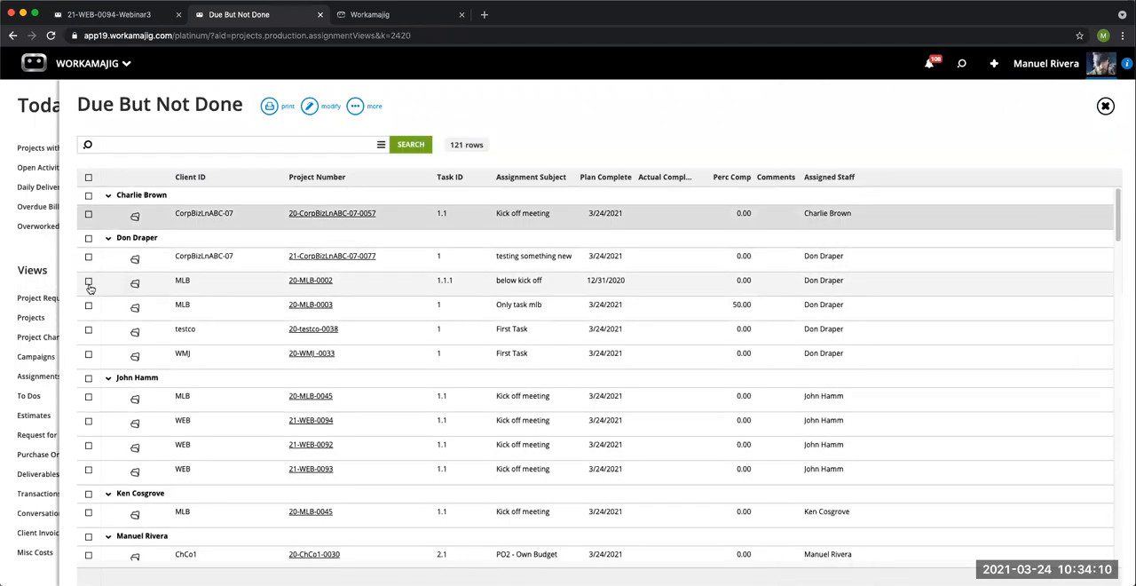
{"action": "left_click", "coordinate": [135, 285]}
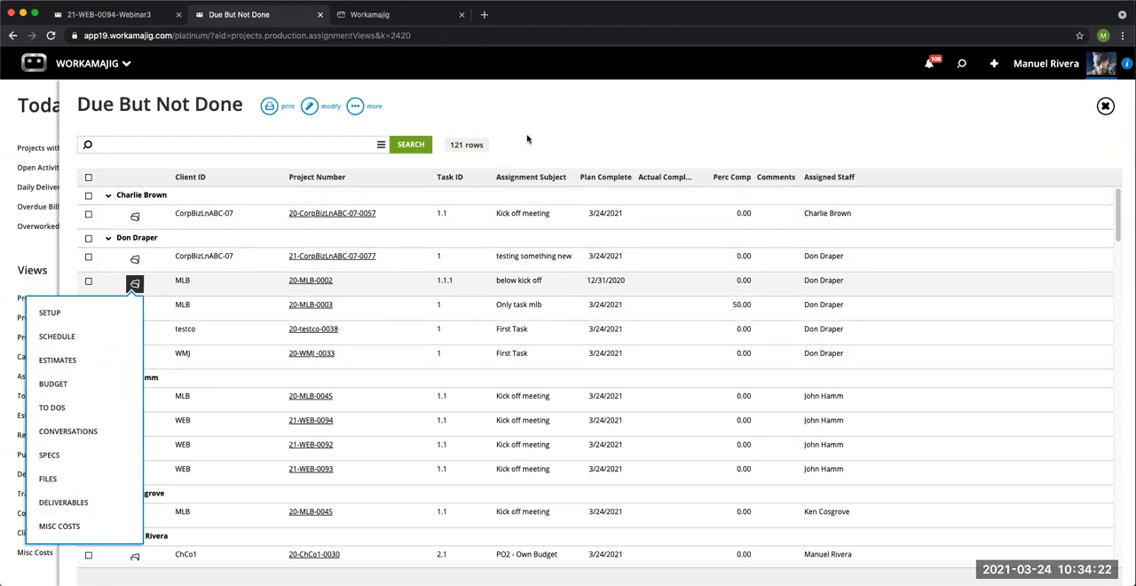
{"action": "left_click", "coordinate": [364, 268]}
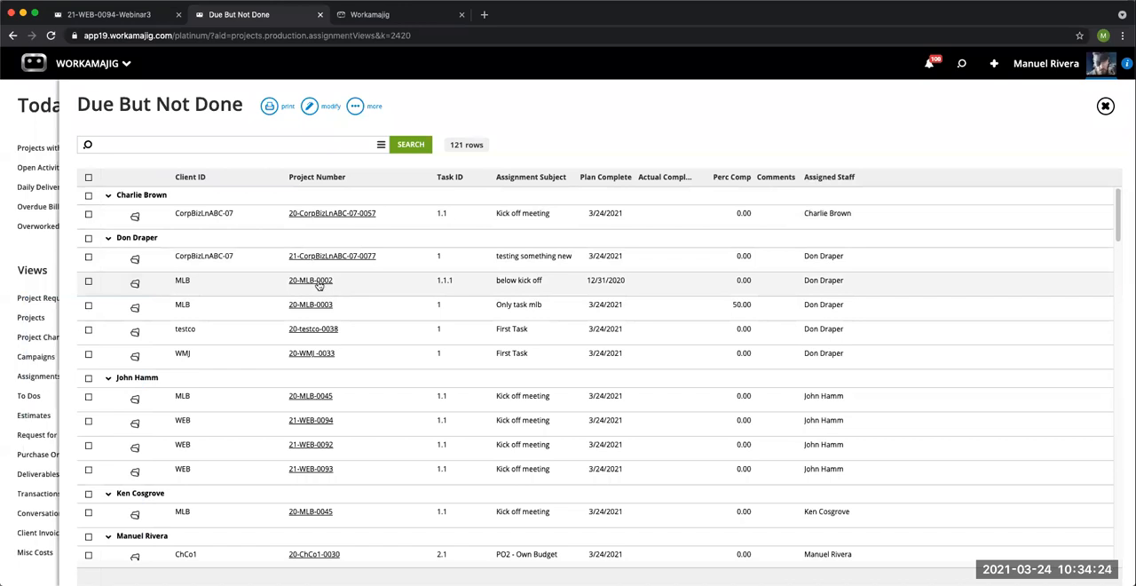